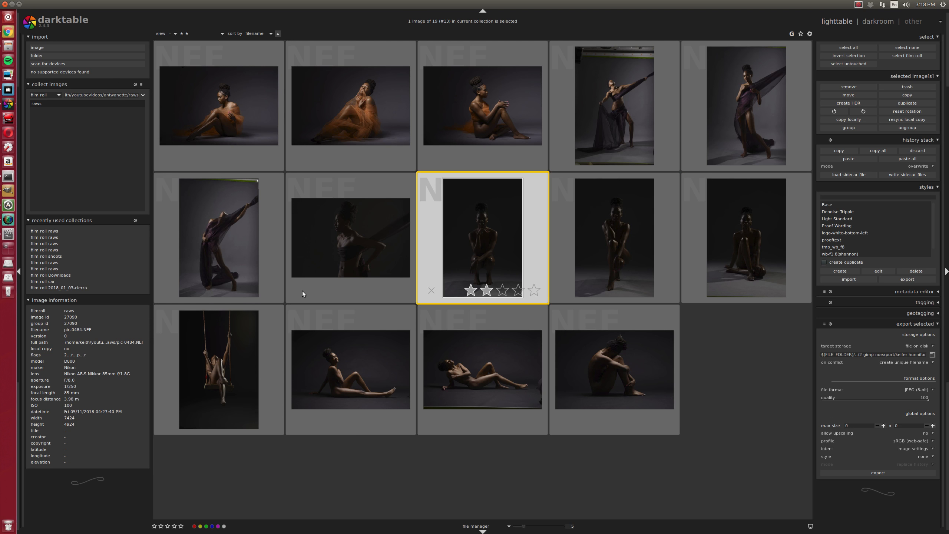
Browse the photos one at a time in the lighttable and open pic-0485.NEF in the darkroom for editing.
key(alt+1)
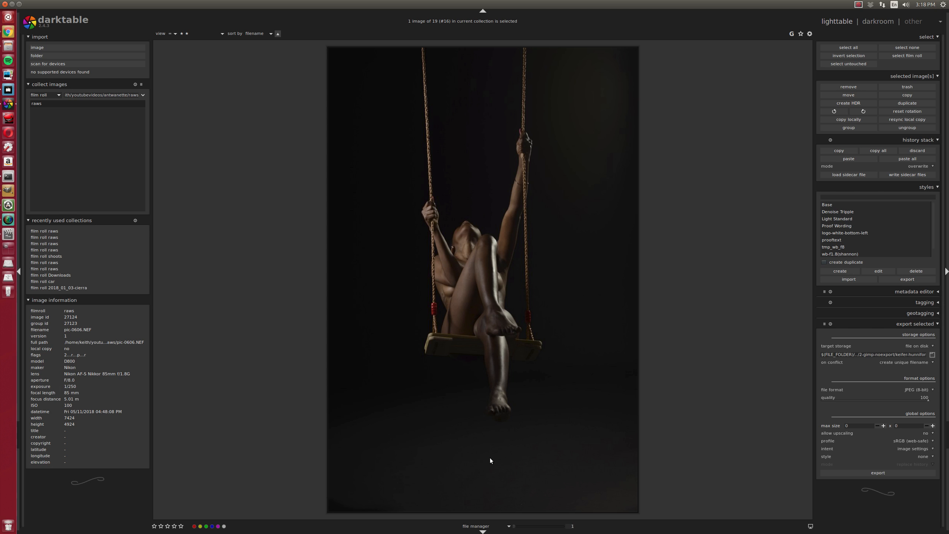
scroll(553, 452, down, 1)
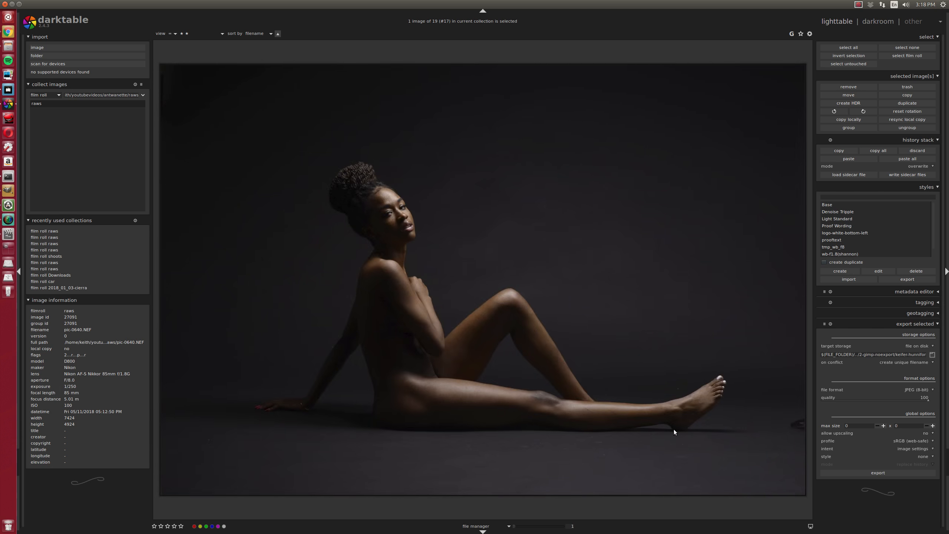
scroll(683, 437, down, 1)
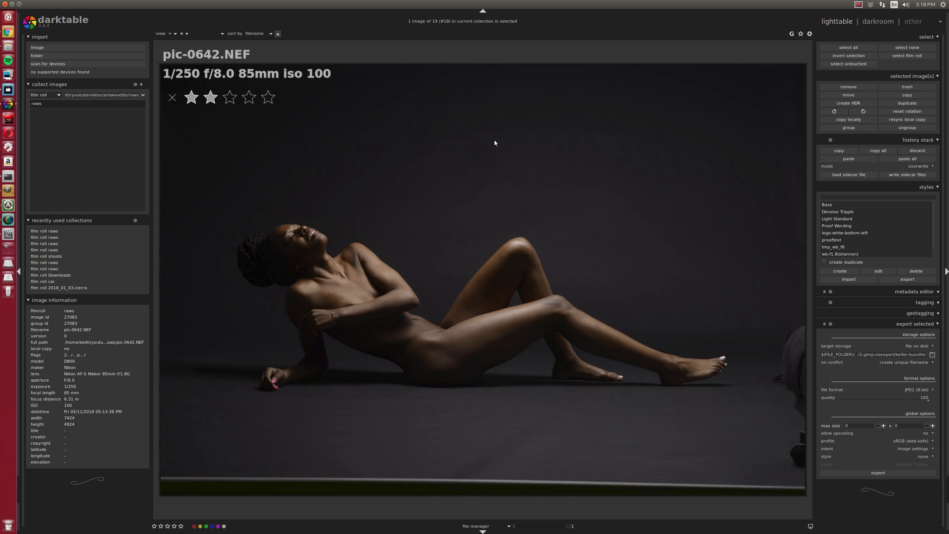
scroll(536, 204, up, 4)
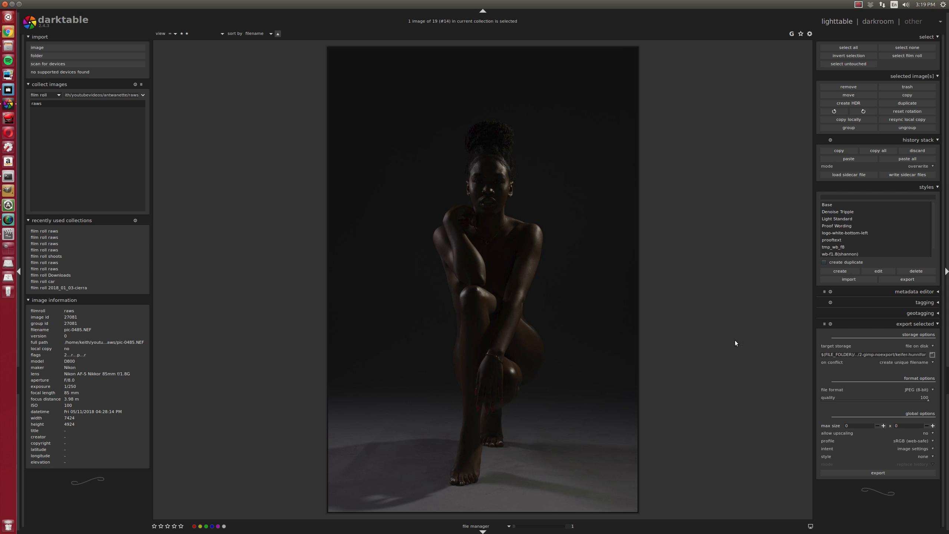
key(d)
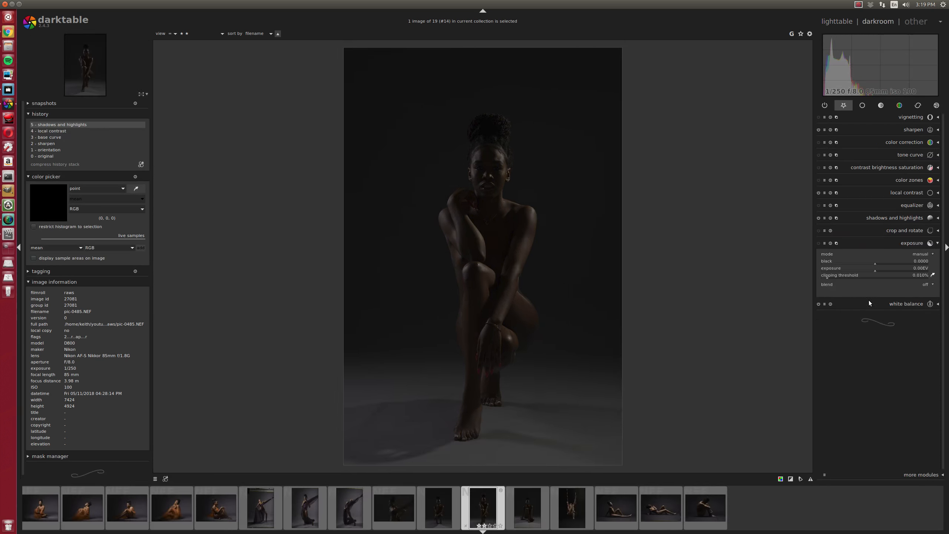
Turn on the over- and underexposure indicator and shape an L tone curve that keeps the deepest shadows dark while lifting the midtones.
click(906, 243)
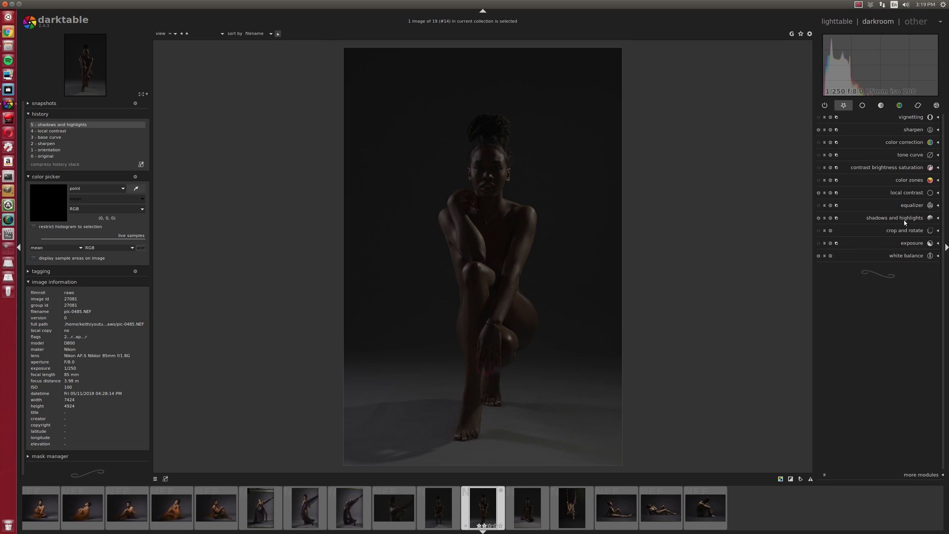
click(791, 479)
click(910, 154)
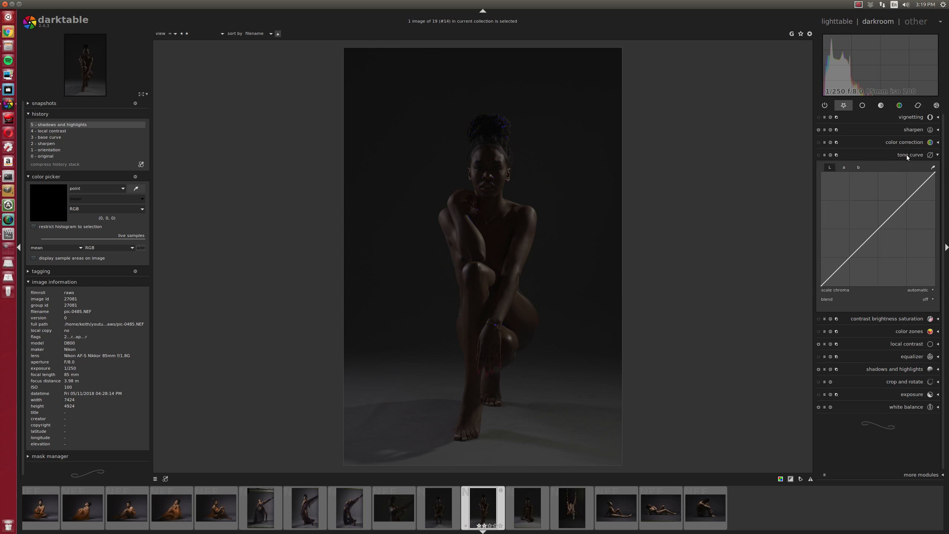
click(876, 224)
mouse_move(876, 225)
mouse_down()
mouse_move(868, 212)
mouse_move(860, 226)
mouse_up()
double_click(864, 254)
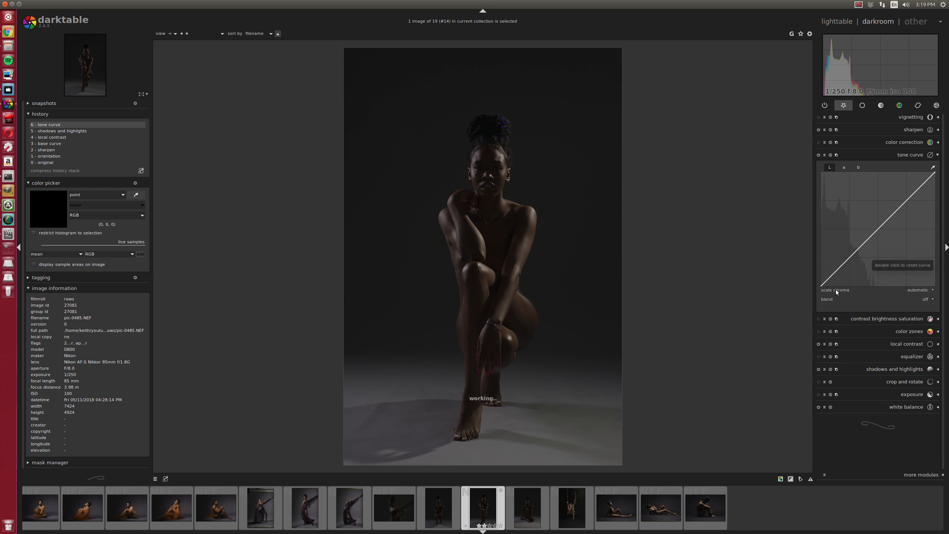
drag(837, 271, 854, 242)
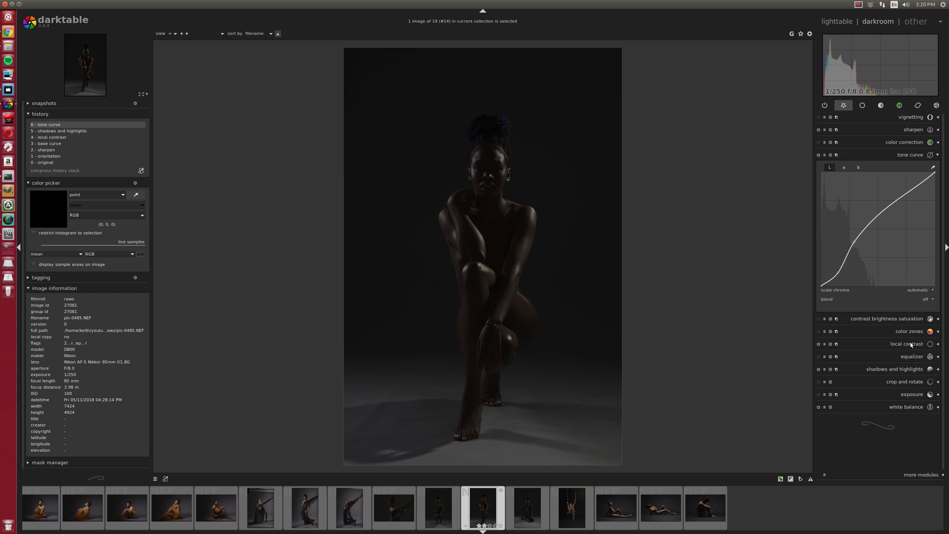
Crop the photo in the 5x7 aspect to a tighter frame around the seated figure, trimming mostly the empty space above her head.
click(910, 382)
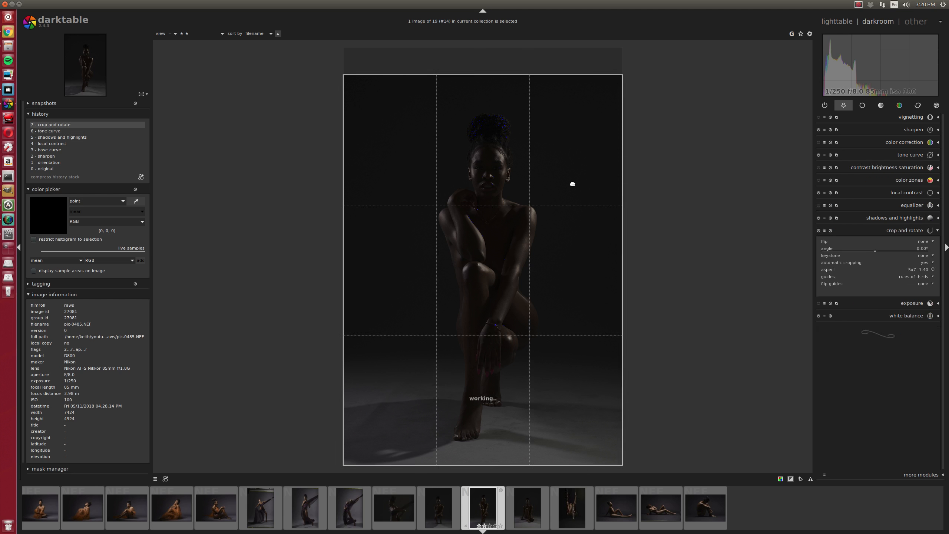
drag(615, 89, 588, 125)
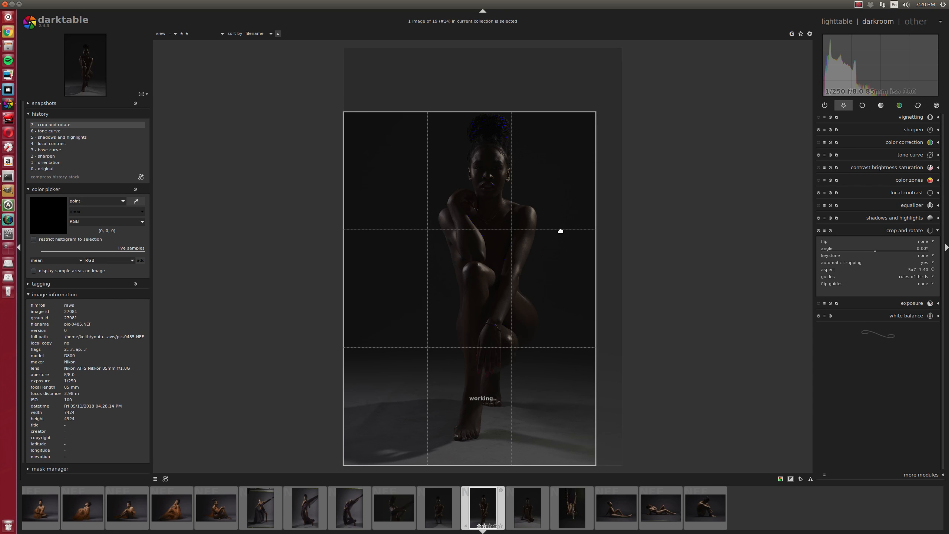
drag(551, 239, 566, 230)
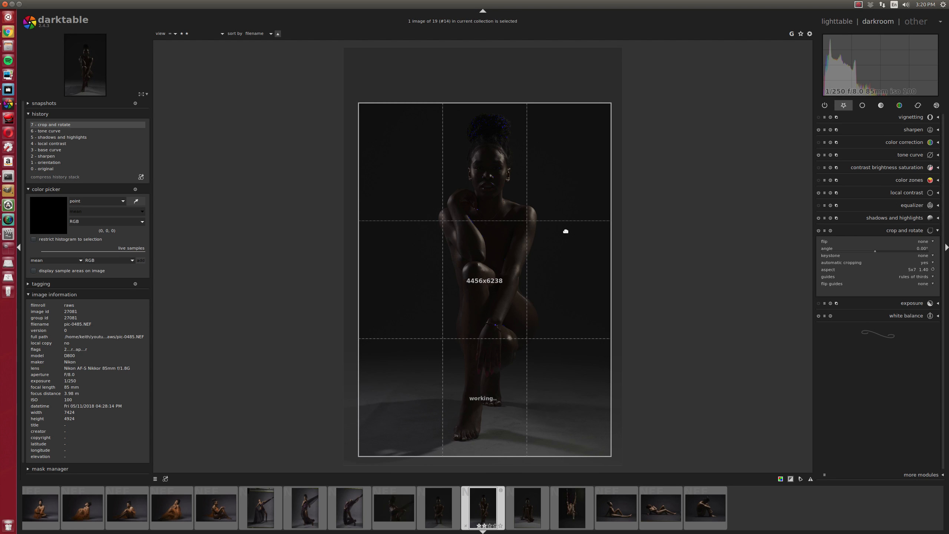
drag(606, 108, 616, 96)
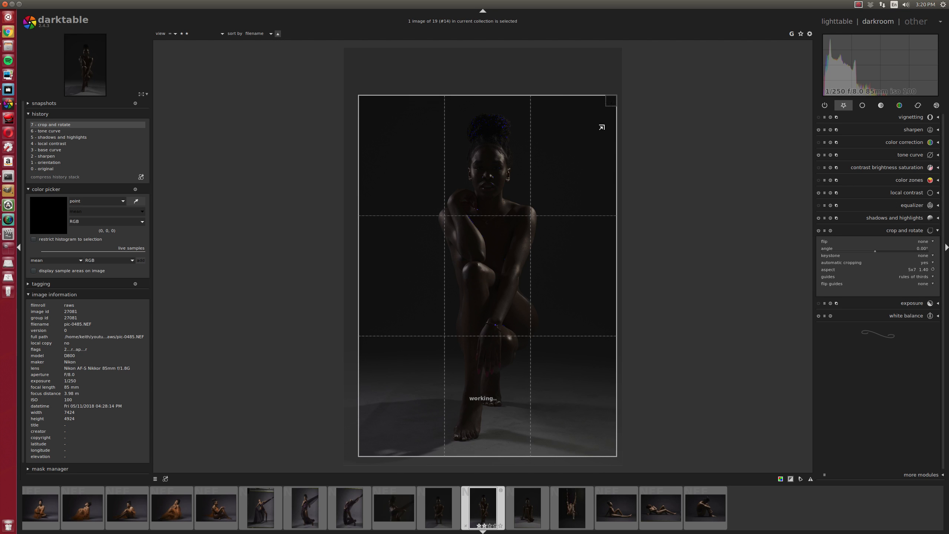
drag(568, 178, 565, 178)
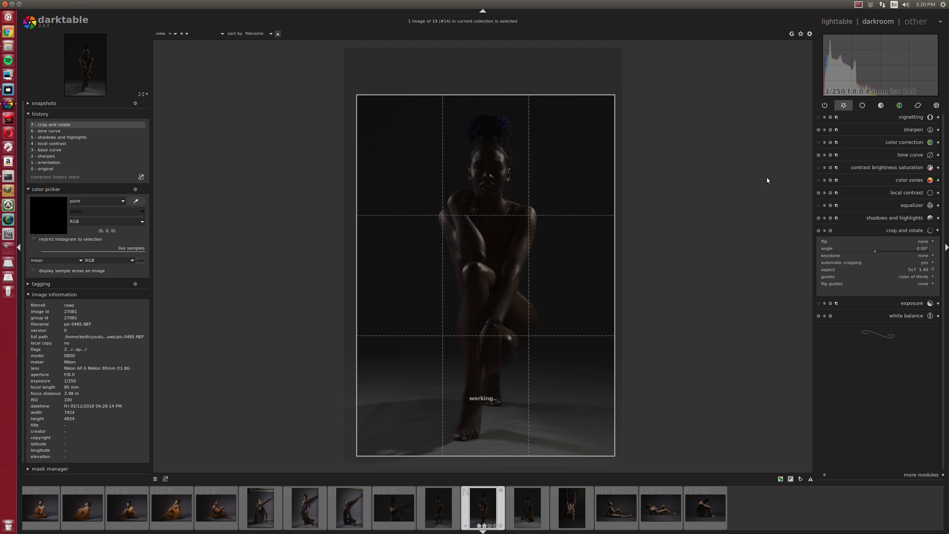
click(889, 230)
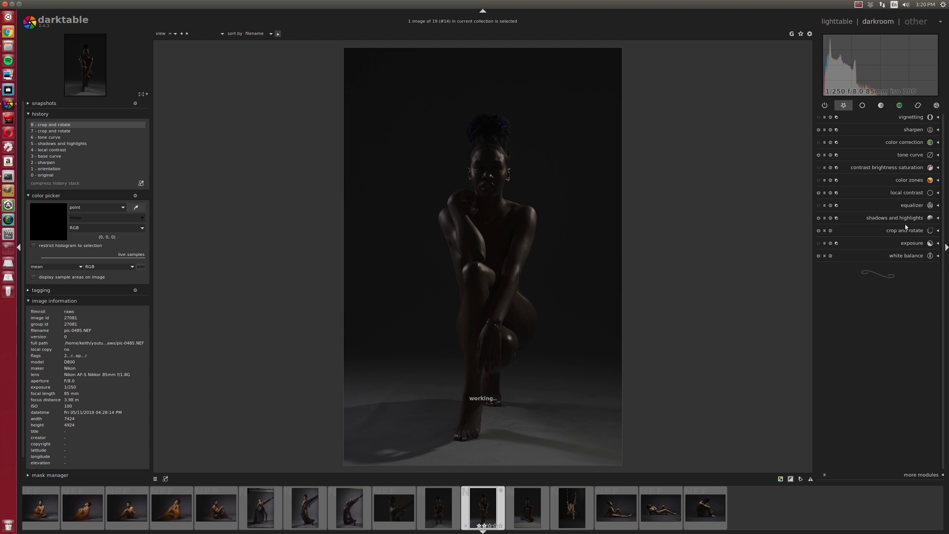
Add a vignette around the figure with a width/height ratio of about 0.662, horizontal center about -0.005 and vertical center about -0.076.
click(818, 117)
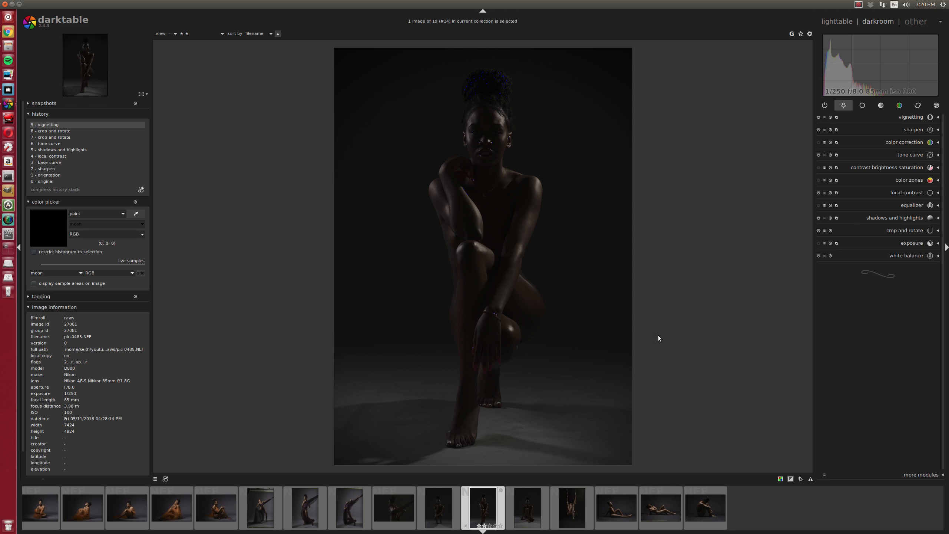
click(904, 118)
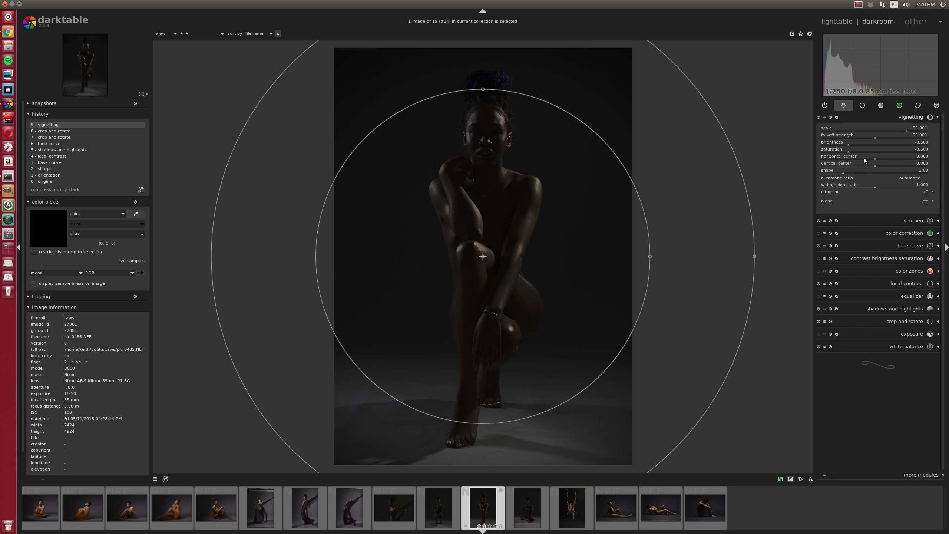
drag(649, 257, 591, 257)
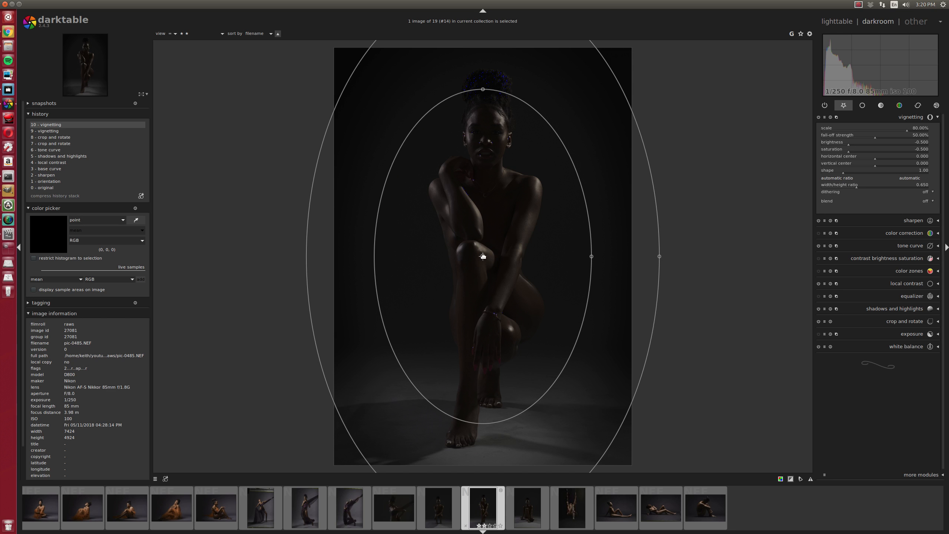
drag(483, 256, 482, 240)
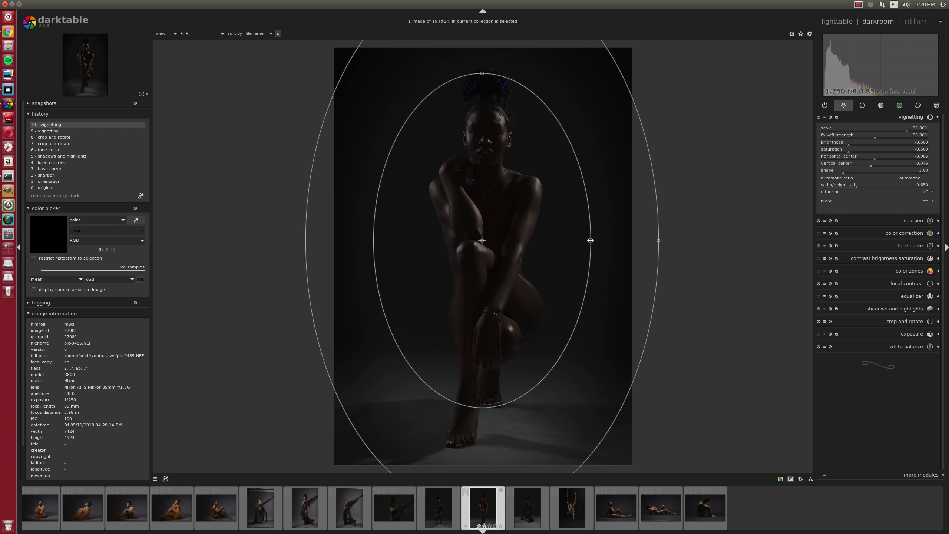
drag(591, 240, 592, 241)
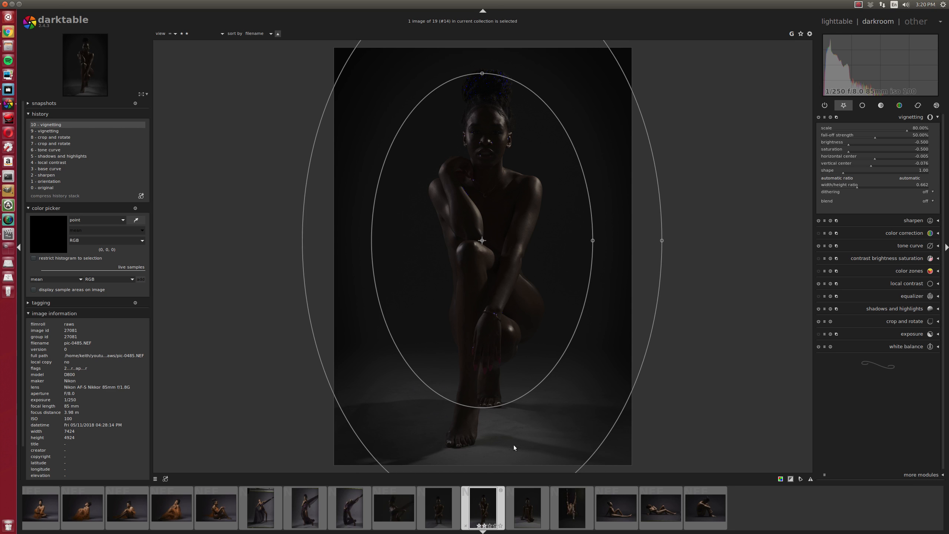
click(919, 119)
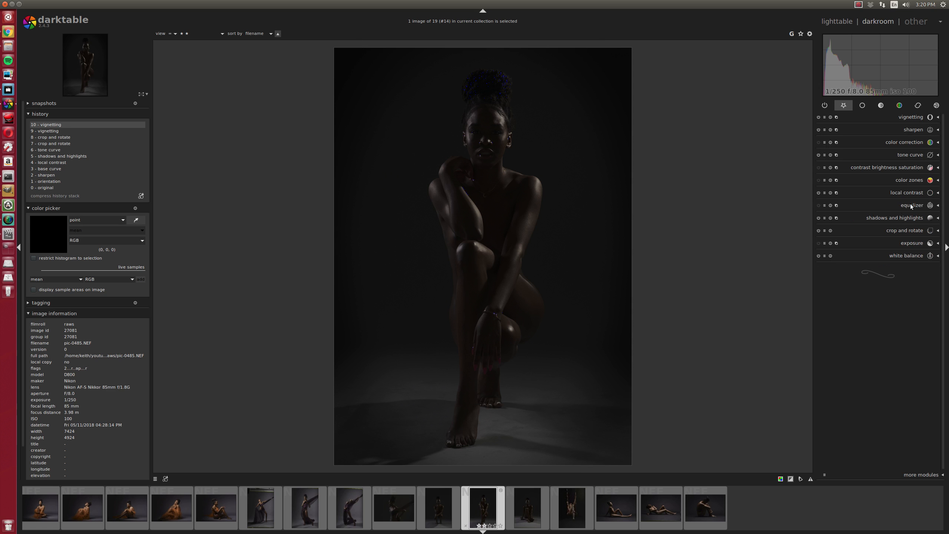
Turn off the over- and underexposure indicator and set the local contrast detail to 110%, inspecting the face up close.
click(792, 480)
click(908, 193)
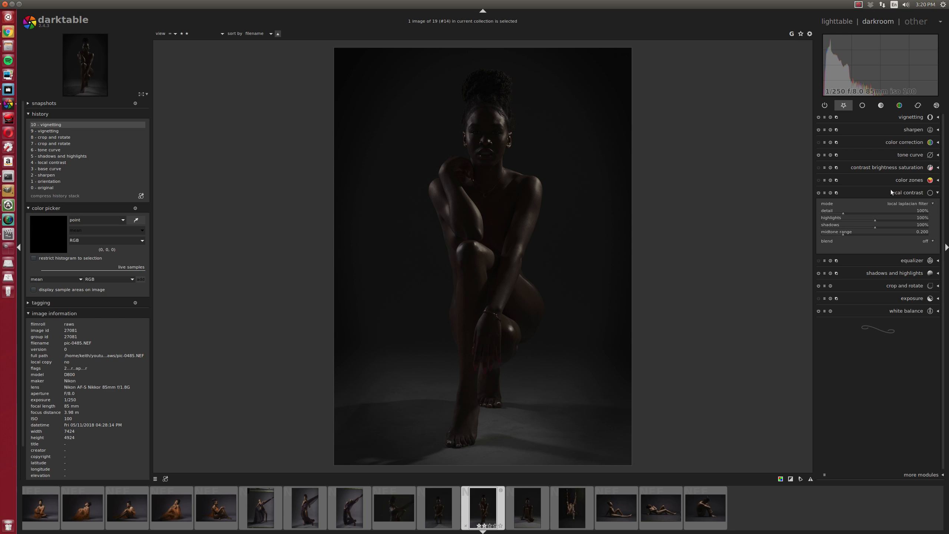
scroll(846, 209, down, 1)
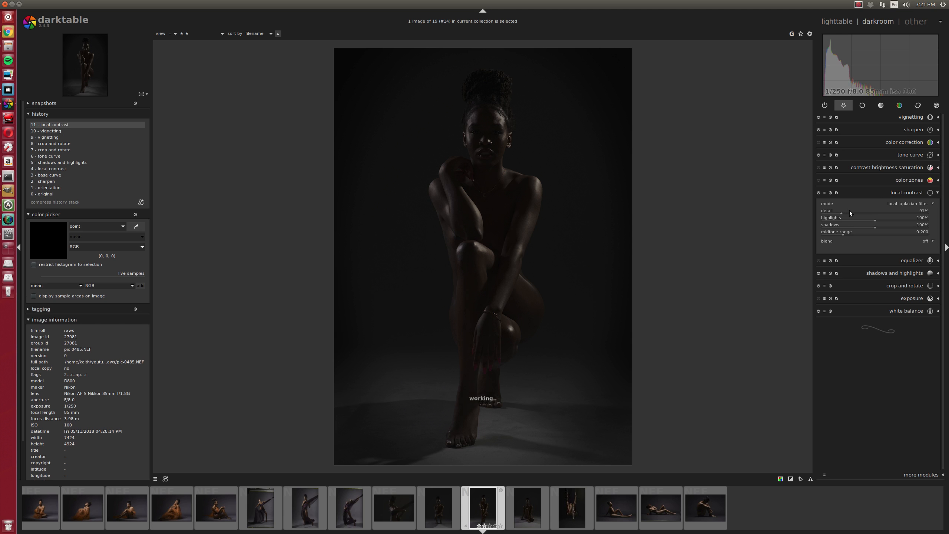
mouse_move(841, 211)
mouse_down()
mouse_move(866, 214)
mouse_move(846, 214)
mouse_up()
scroll(517, 119, up, 7)
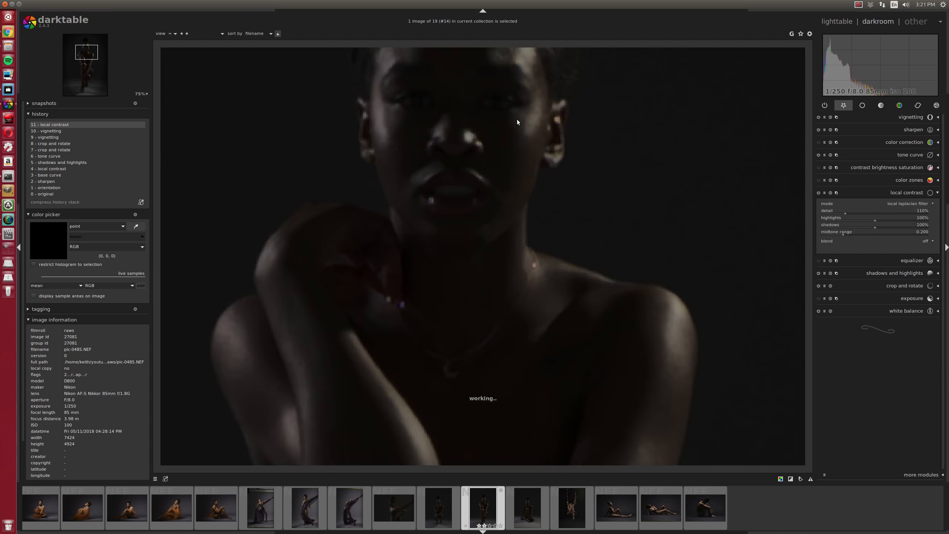
drag(529, 174, 534, 212)
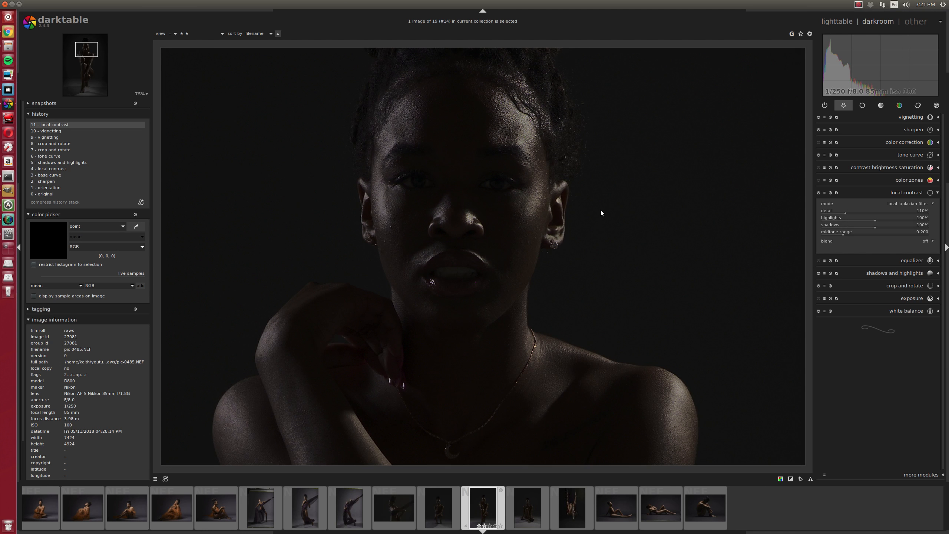
scroll(599, 219, down, 1)
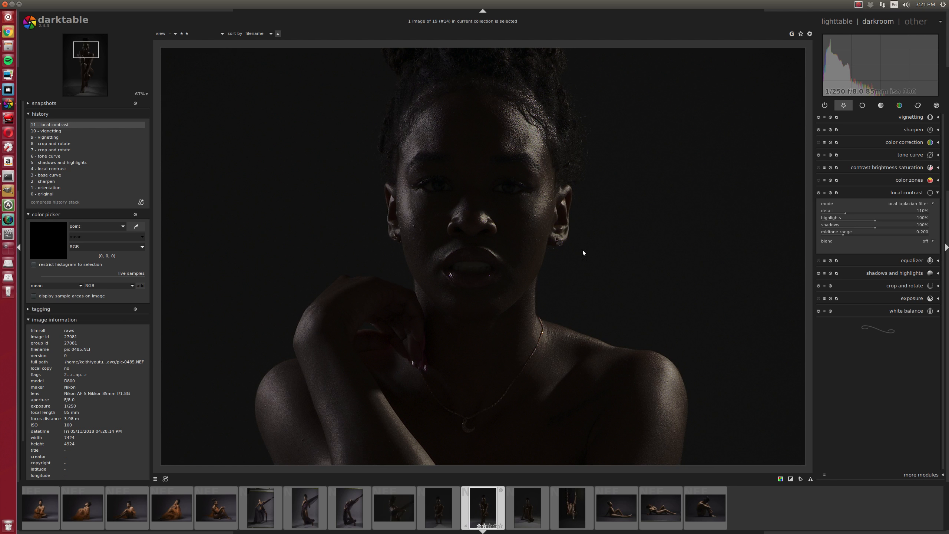
scroll(648, 232, down, 4)
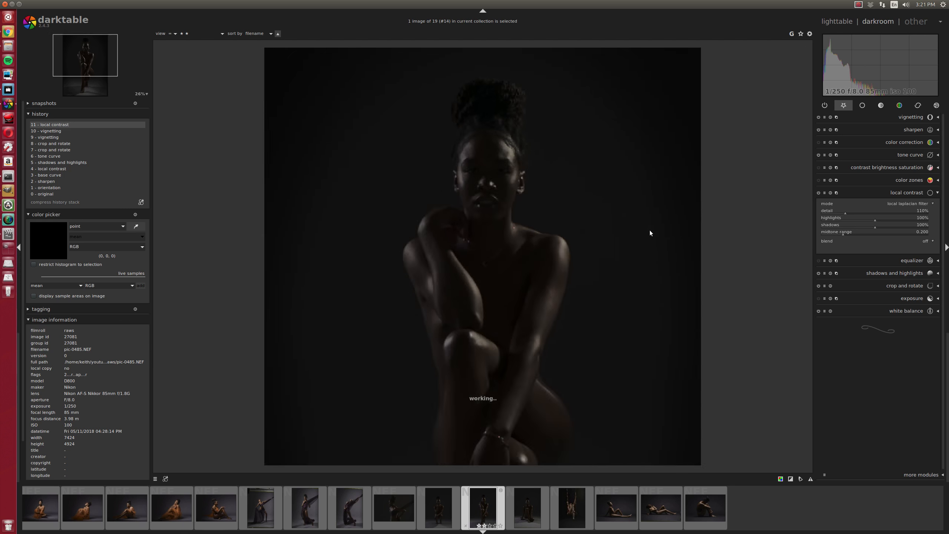
scroll(528, 236, down, 1)
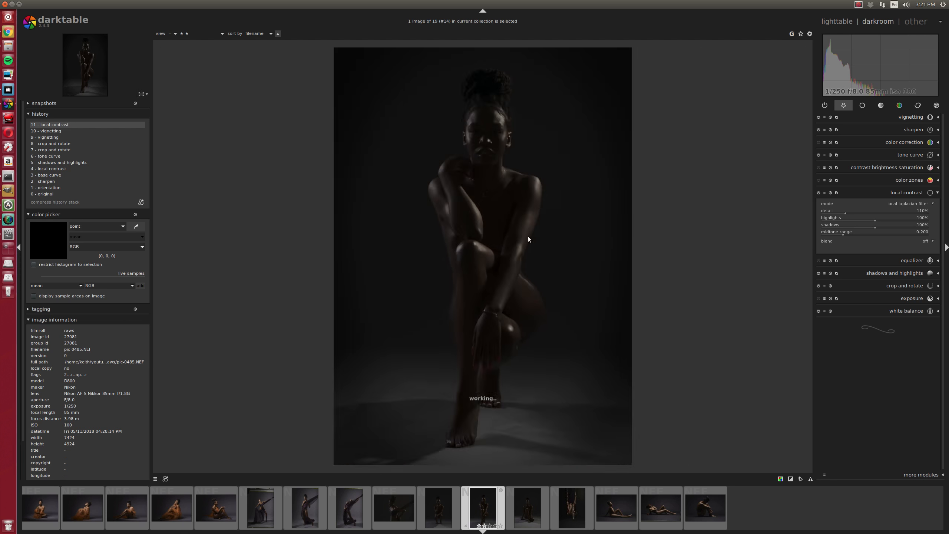
Raise the luma curve slightly at the coarser detail scales in the equalizer to add contrast.
click(912, 260)
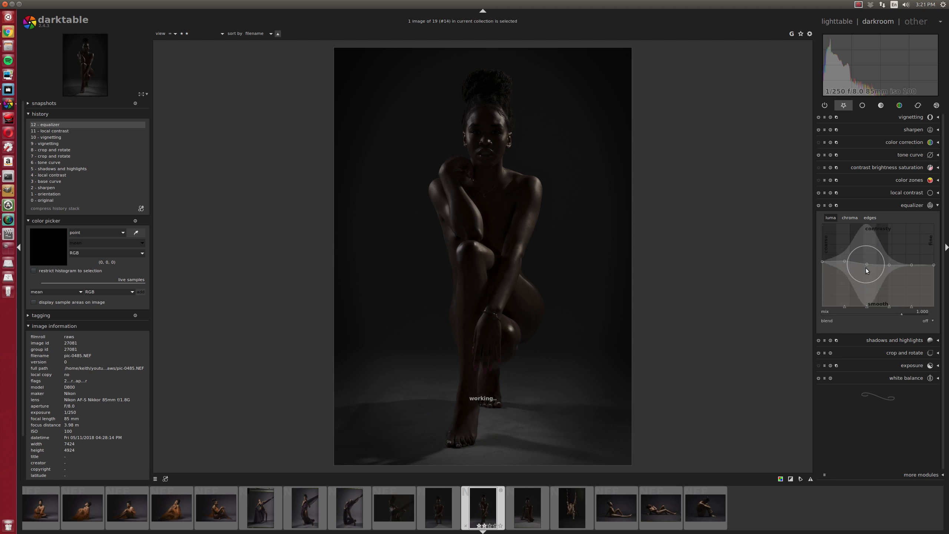
drag(846, 262, 846, 258)
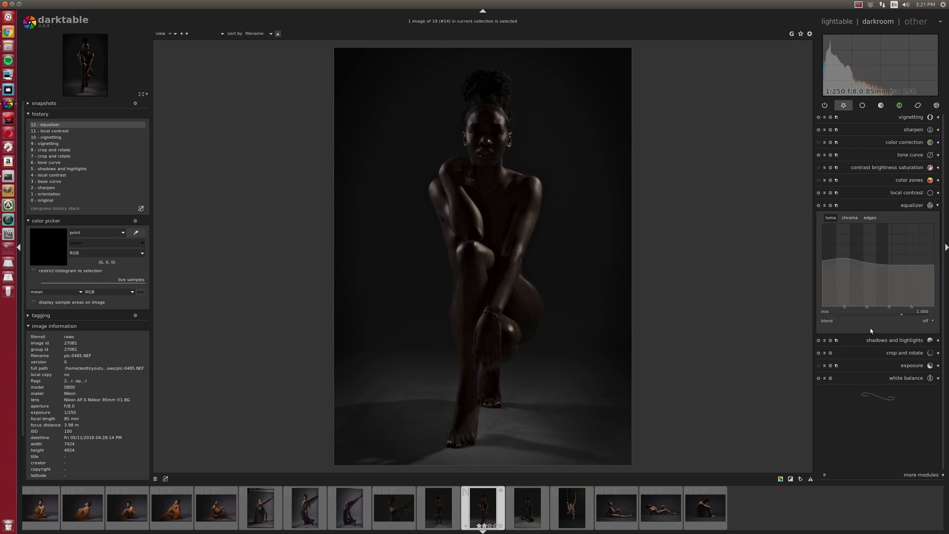
drag(846, 261, 846, 259)
Brighten the photo by setting the exposure correction to 0.60 EV.
click(908, 365)
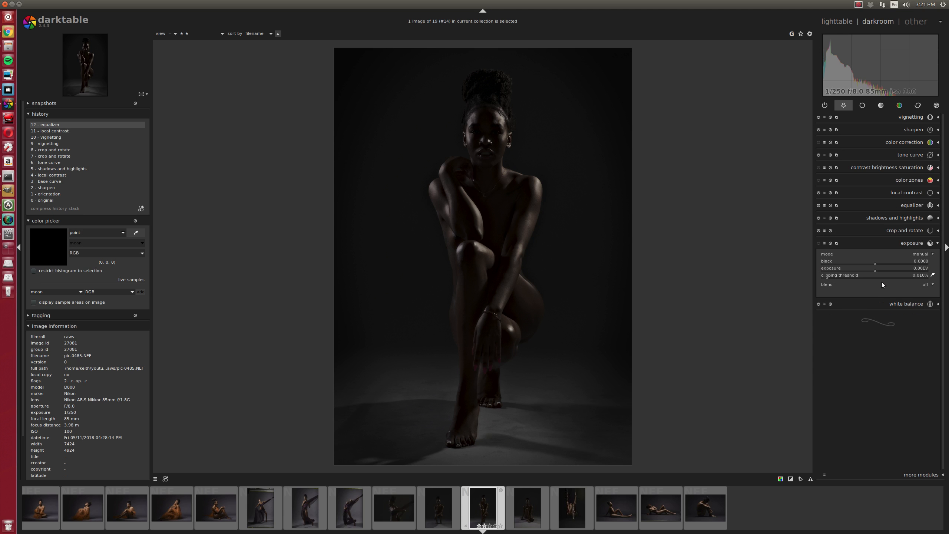
drag(876, 270, 895, 273)
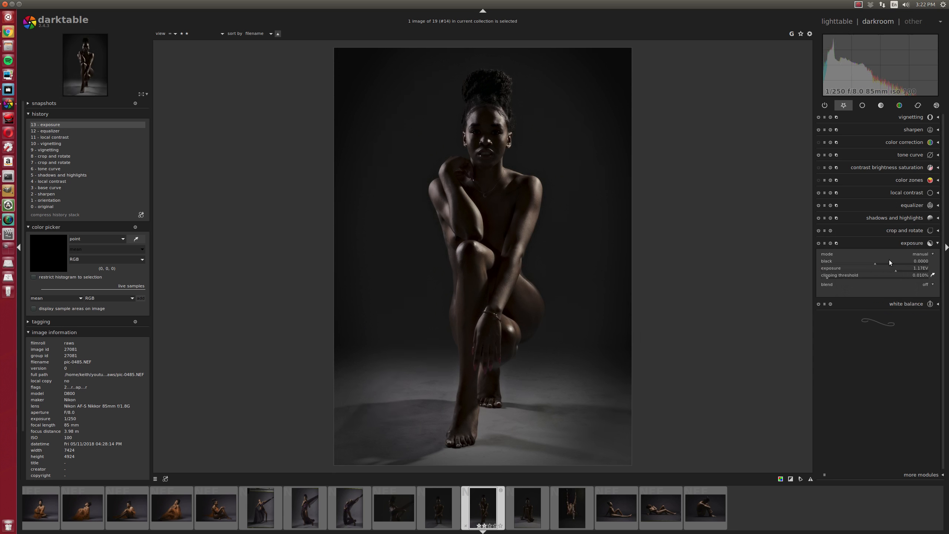
drag(899, 273, 886, 271)
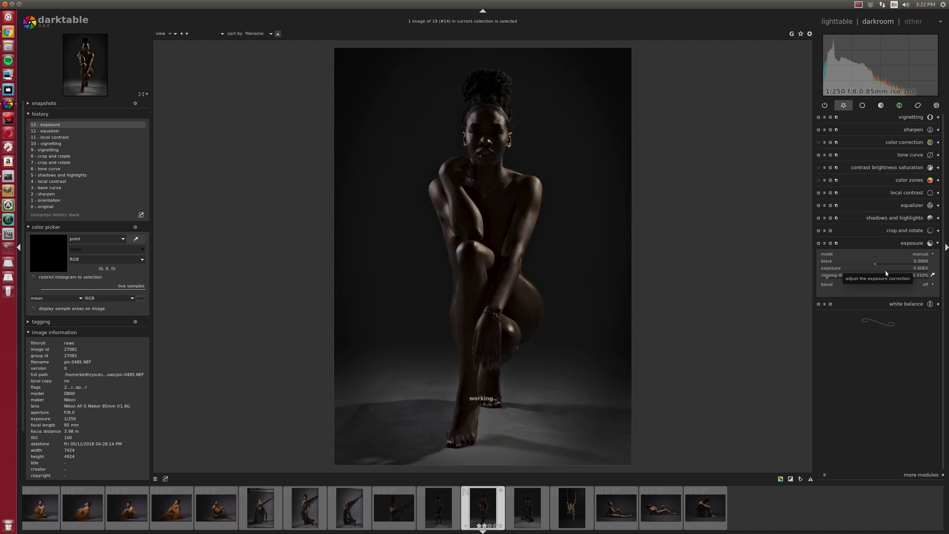
Darken the shadows to -17.87 in the shadows and highlights module.
click(891, 217)
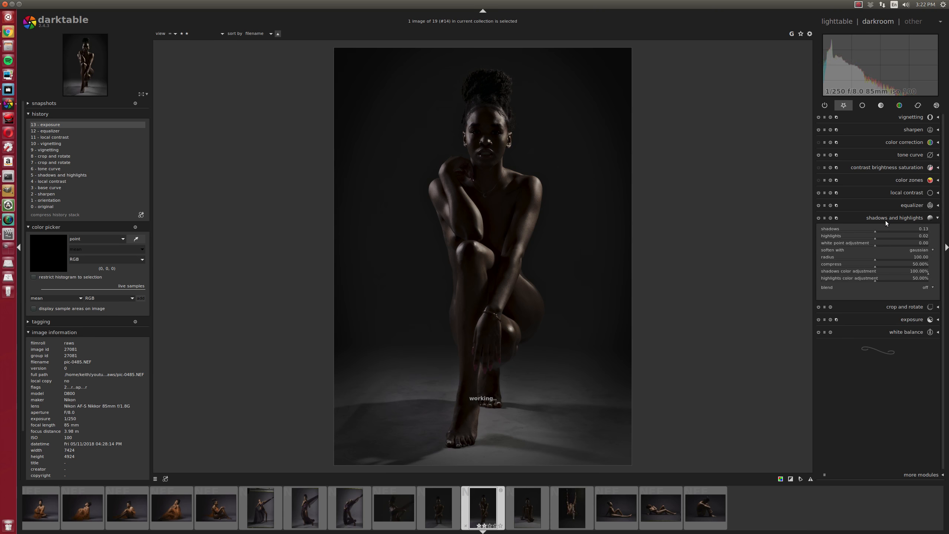
scroll(884, 229, down, 4)
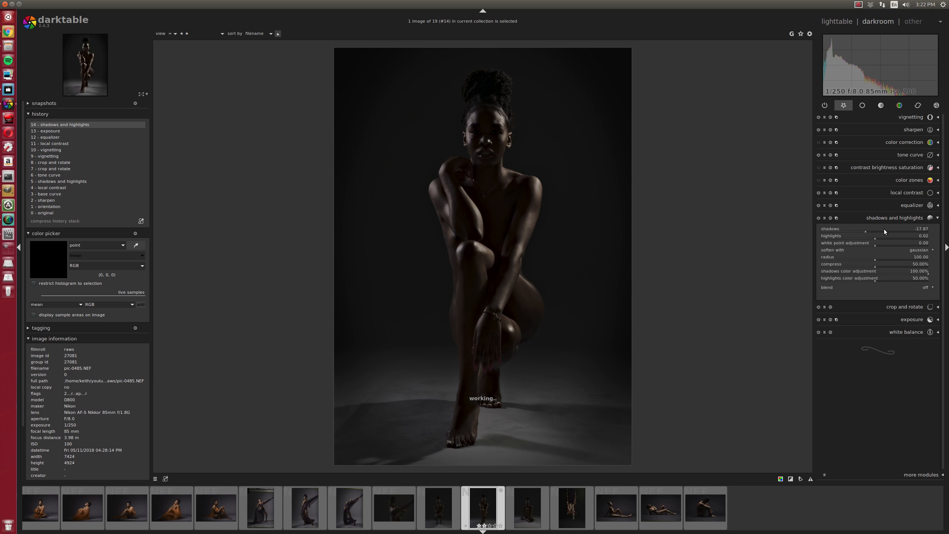
Set the black level to 0.0020 in the exposure module.
click(908, 319)
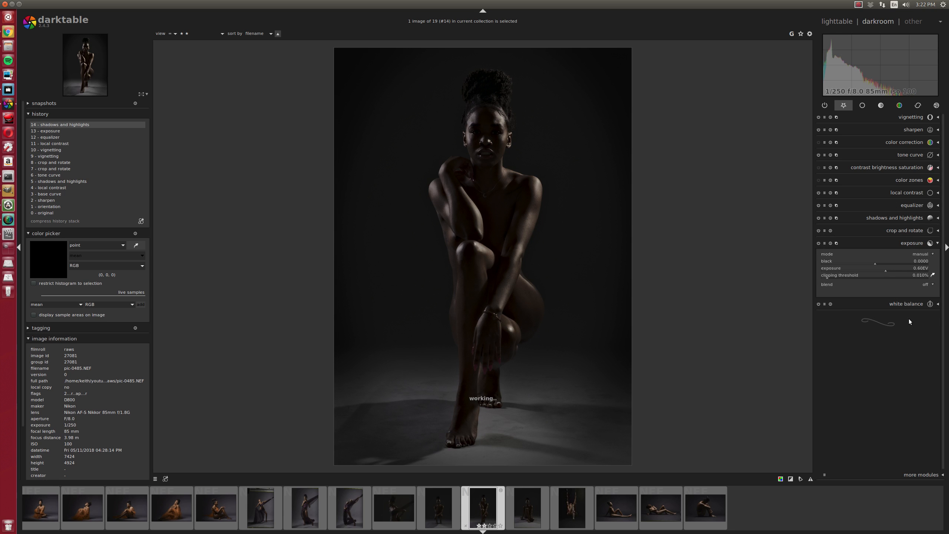
scroll(894, 264, up, 1)
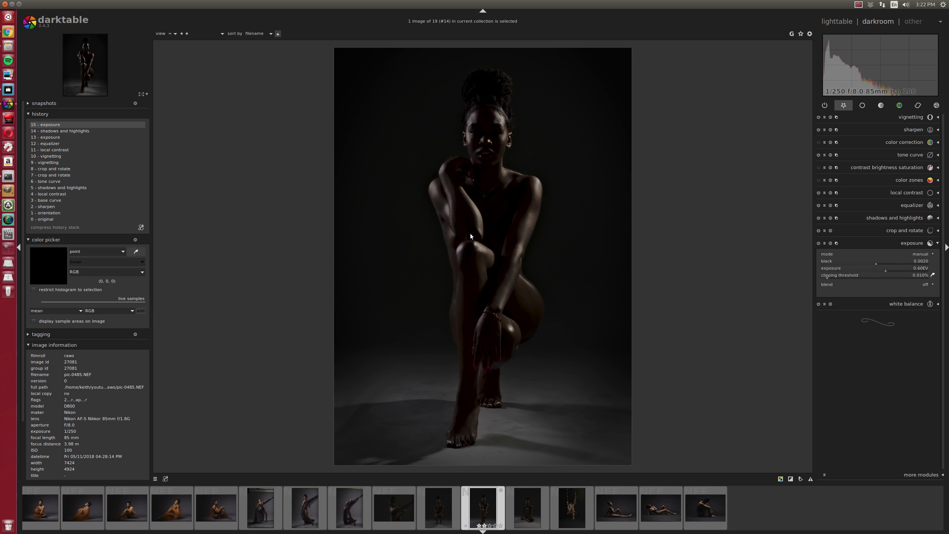
Try raising the saturation of the orange skin tones with the color zones curve.
click(879, 167)
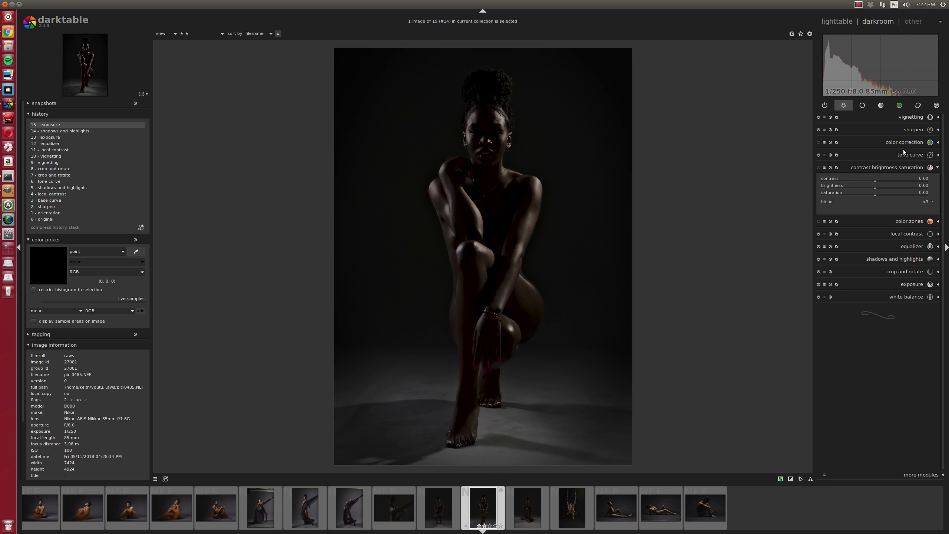
click(911, 221)
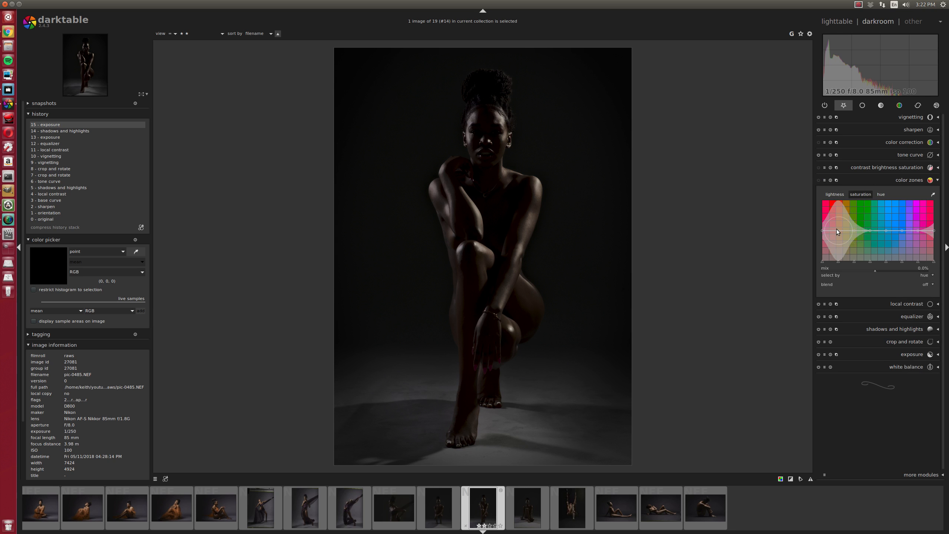
drag(837, 228, 840, 211)
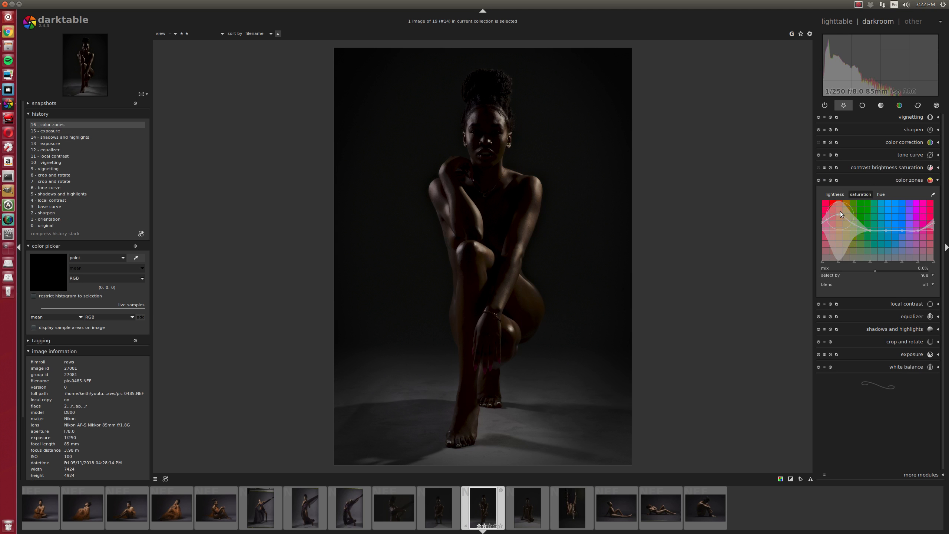
Set the contrast to 0.02 in the contrast brightness saturation module.
click(887, 167)
scroll(888, 176, up, 1)
scroll(888, 177, up, 1)
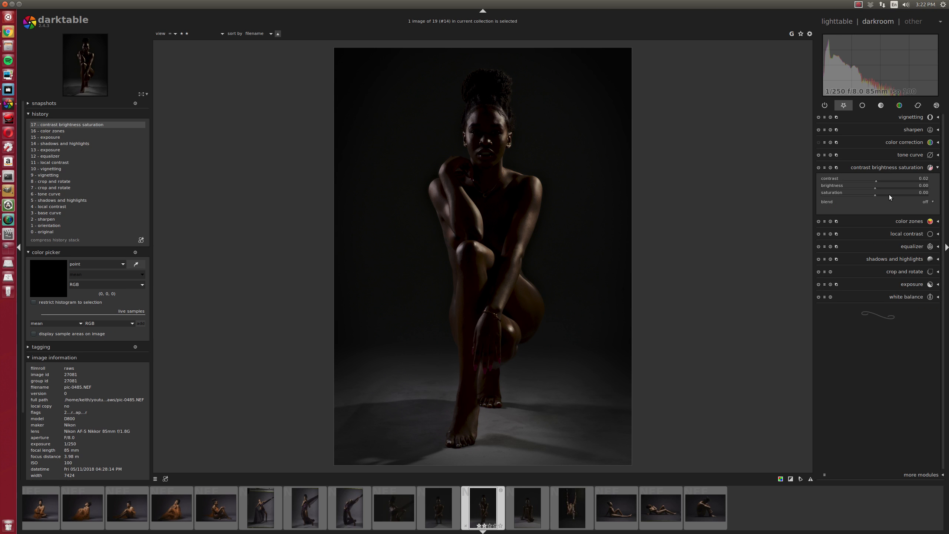
Raise the overall color saturation to 0.08, trying lower and higher amounts for comparison.
scroll(889, 194, up, 3)
scroll(890, 194, up, 9)
scroll(891, 195, up, 1)
scroll(892, 195, down, 1)
drag(878, 195, 848, 194)
drag(845, 193, 882, 195)
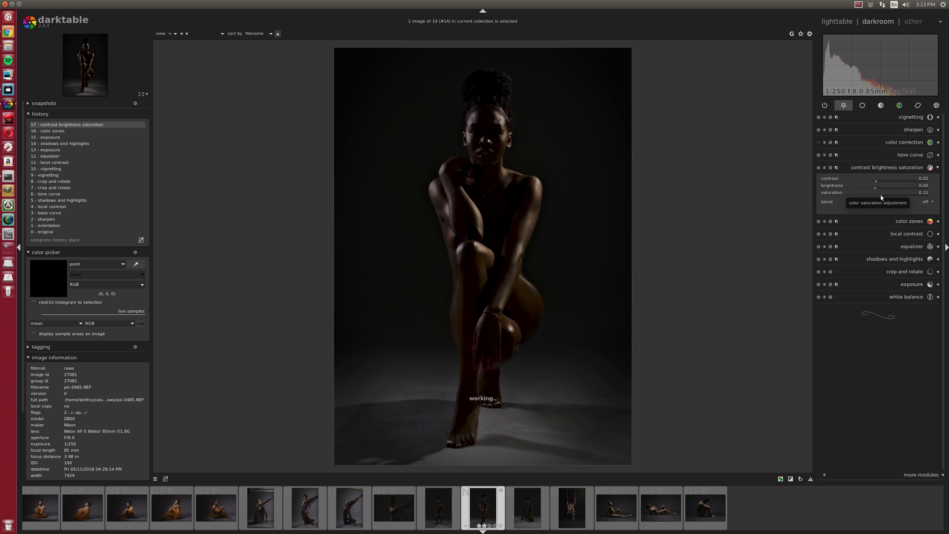
scroll(888, 194, down, 2)
scroll(889, 194, down, 1)
scroll(888, 194, up, 2)
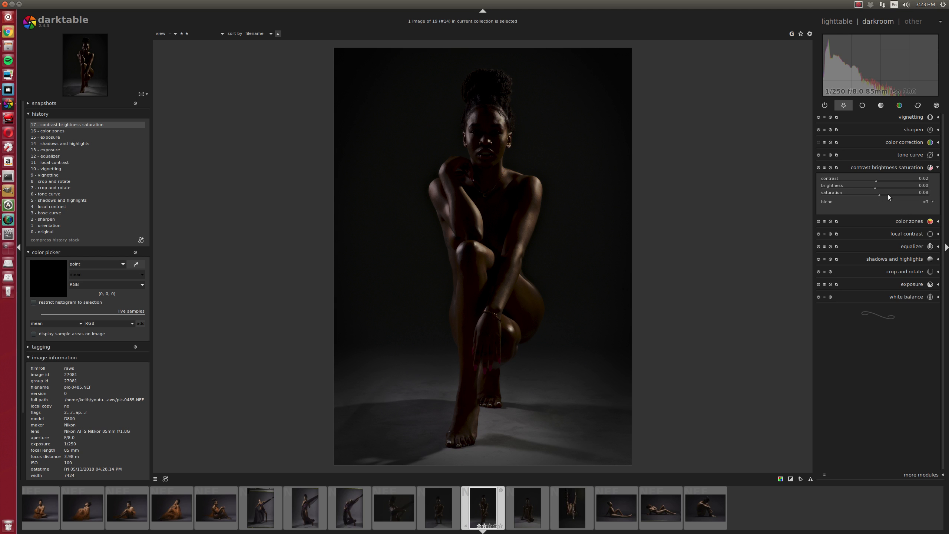
Lower the orange part of the color zones saturation curve, and reset the whole curve to flat.
click(909, 221)
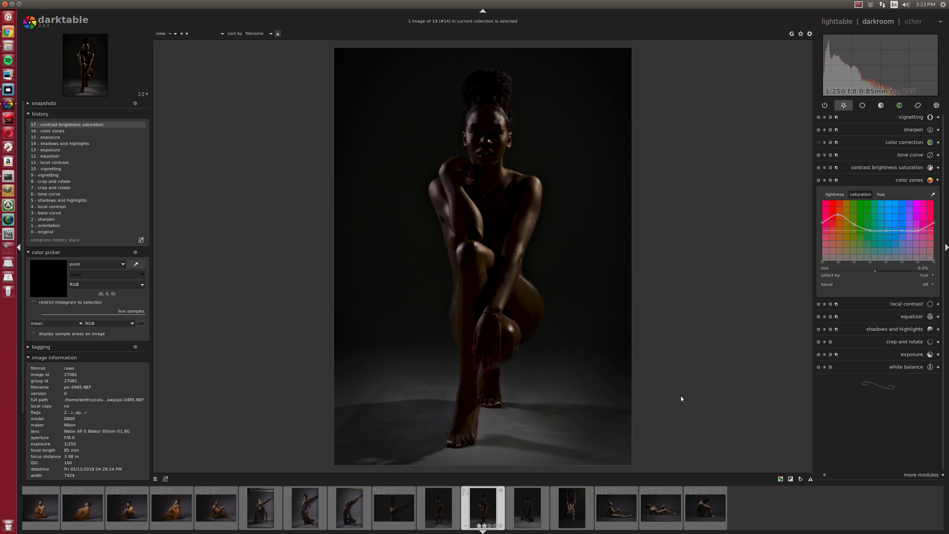
mouse_move(829, 237)
mouse_down()
mouse_move(839, 222)
mouse_move(842, 242)
mouse_move(847, 234)
mouse_up()
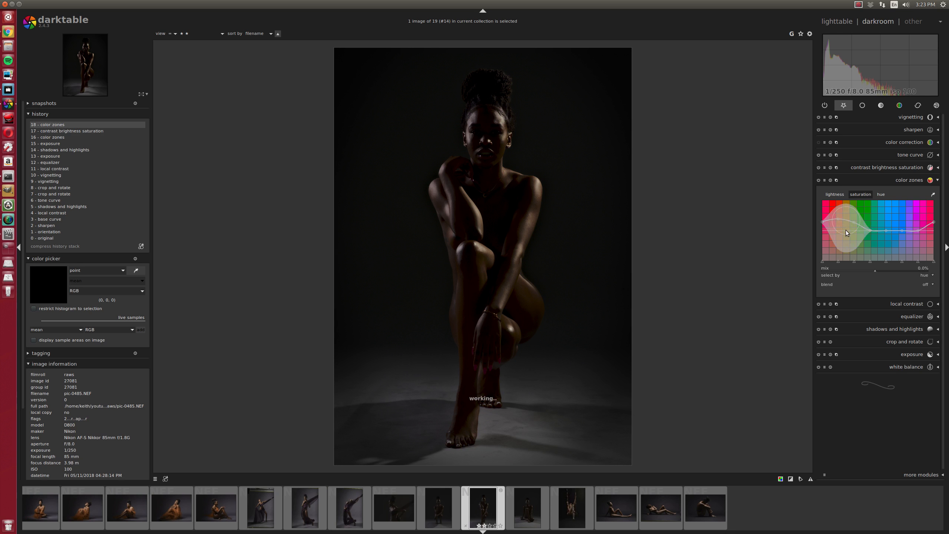
double_click(847, 236)
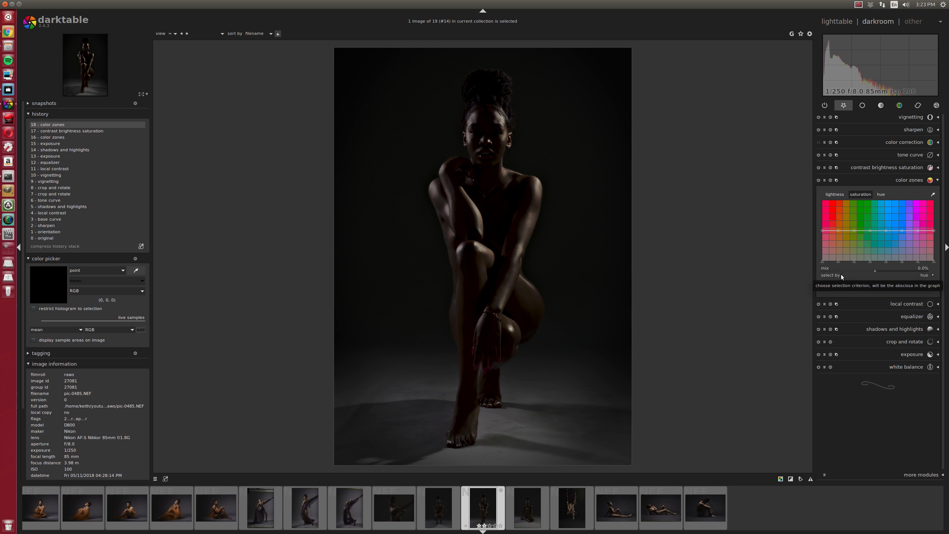
Sample the pink fingernail color for color zones and shift the orange node of the saturation curve toward red.
scroll(503, 367, up, 3)
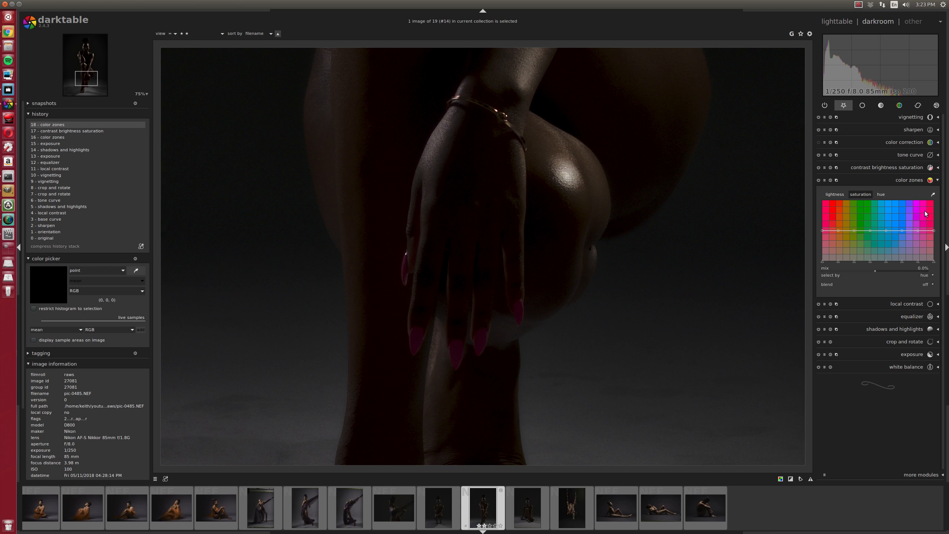
click(933, 195)
click(417, 336)
drag(838, 261, 829, 262)
double_click(829, 262)
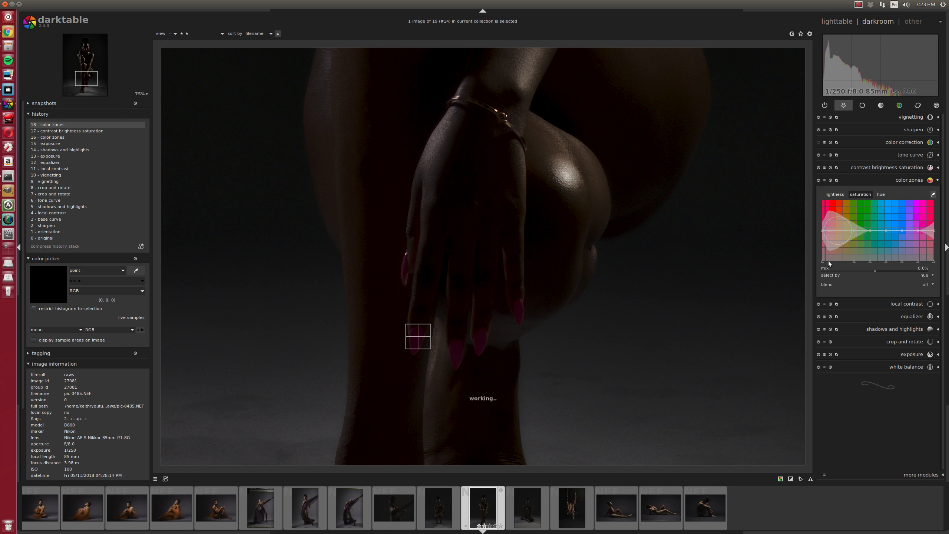
Desaturate the pink fingernails by pulling down the pink-red ends of the color zones saturation curve with a narrow influence.
drag(821, 230, 824, 233)
scroll(824, 231, up, 13)
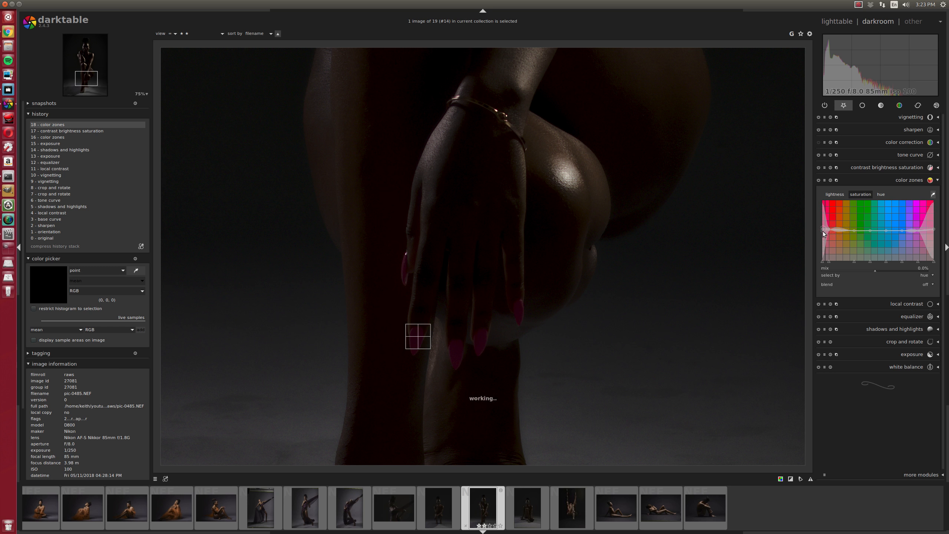
drag(823, 230, 822, 246)
scroll(568, 340, down, 2)
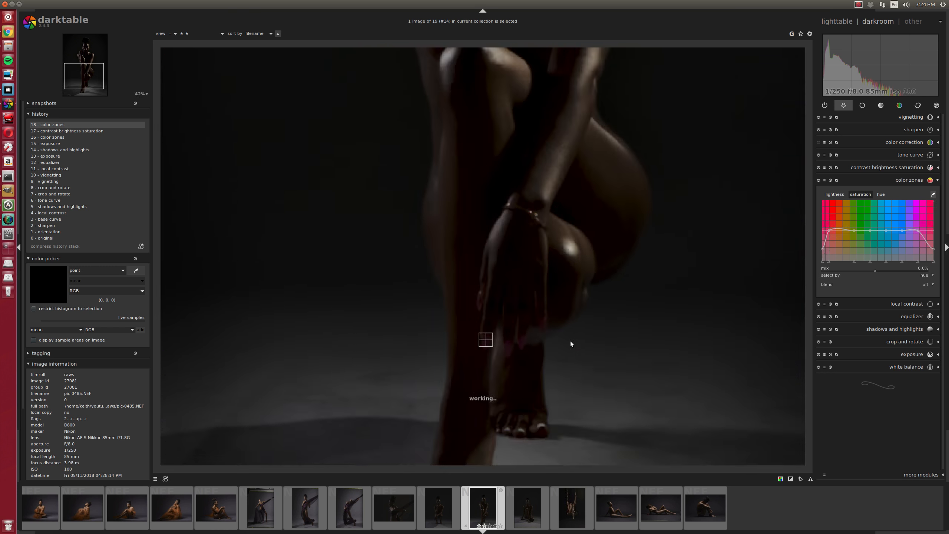
scroll(385, 251, down, 1)
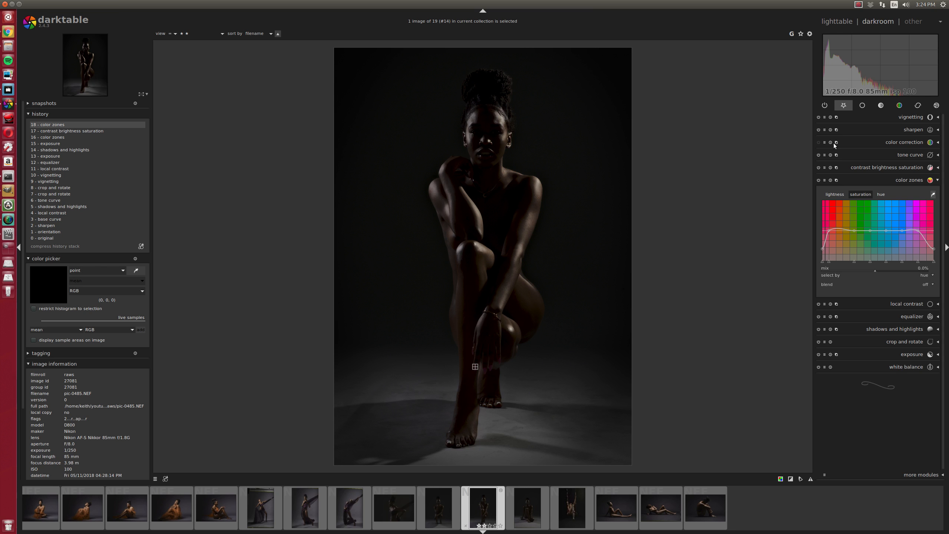
Enable the lowpass module and set its blur radius to 25.31.
click(919, 107)
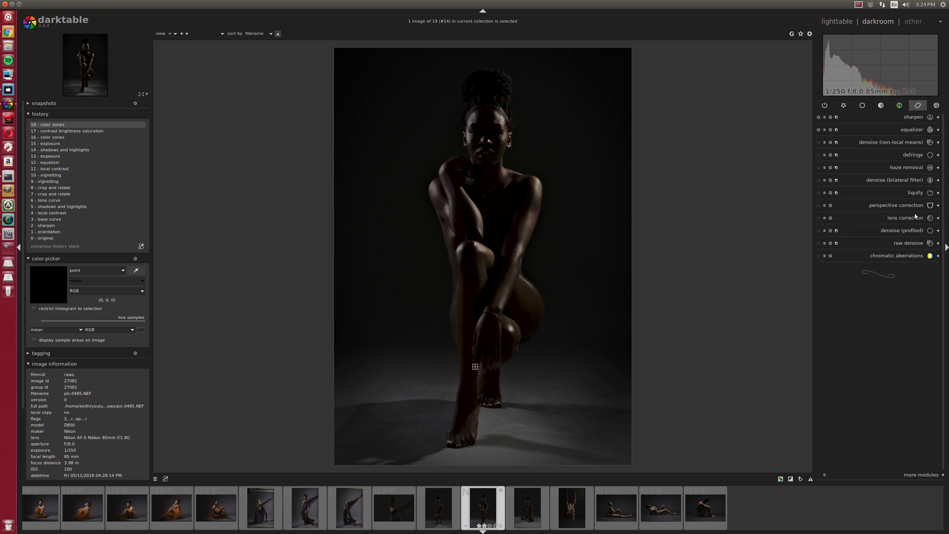
click(937, 105)
click(910, 180)
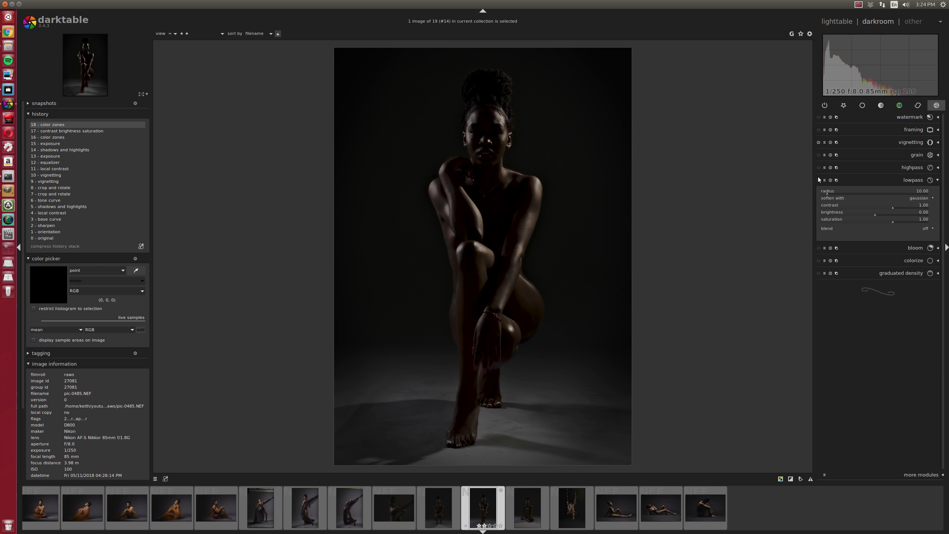
click(818, 180)
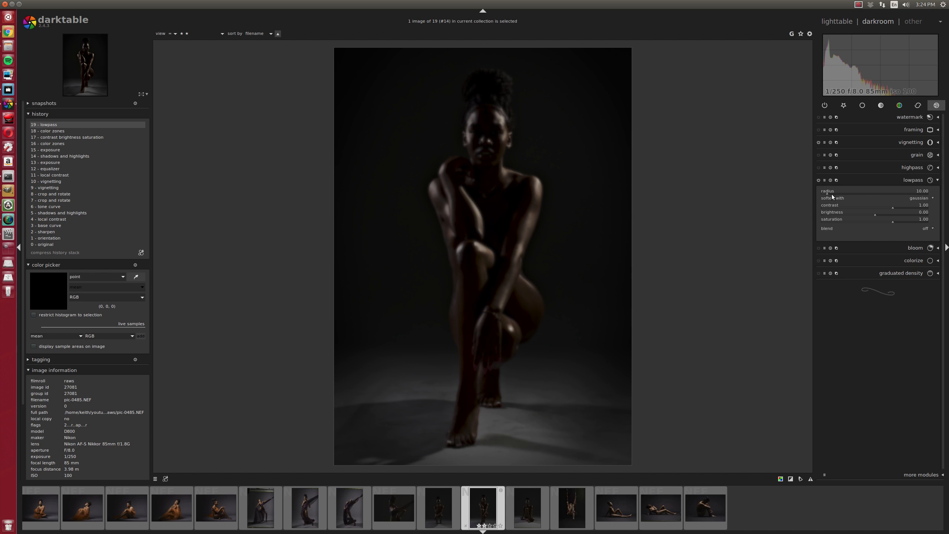
click(835, 192)
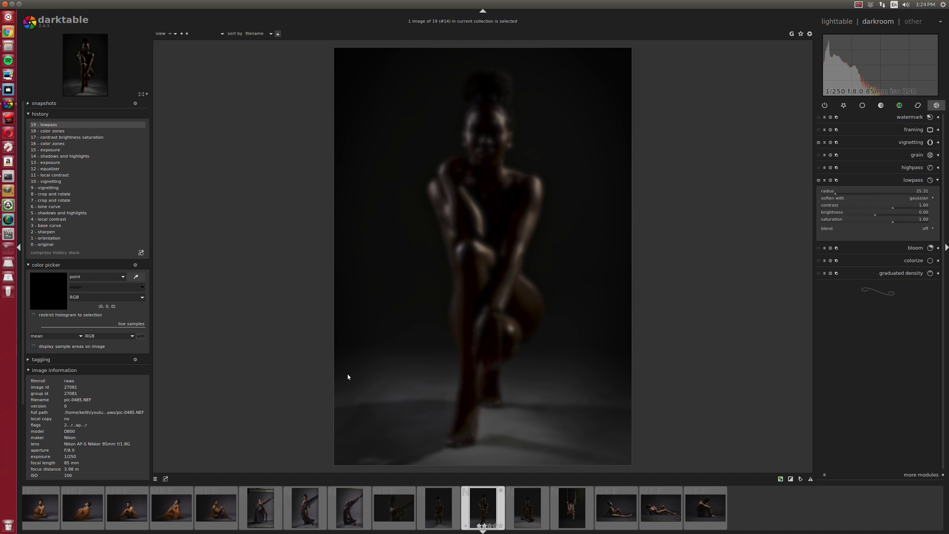
Restrict the lowpass blur with a drawn mask by brushing over the floor around the model's feet.
click(923, 230)
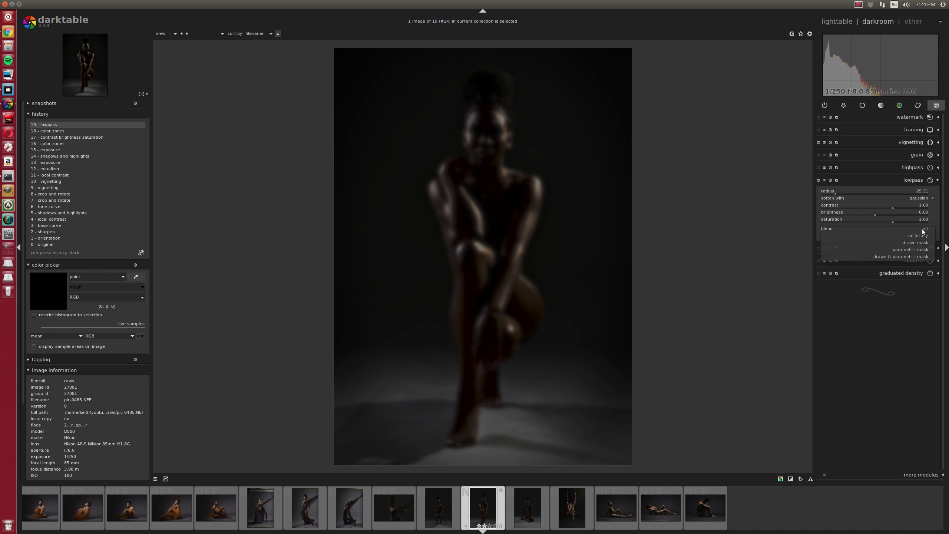
scroll(761, 291, down, 1)
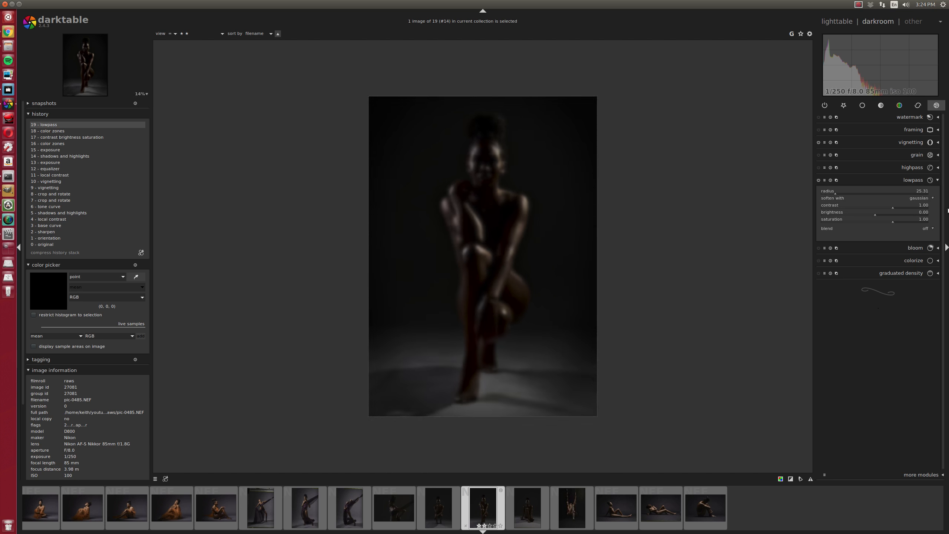
click(934, 229)
click(915, 247)
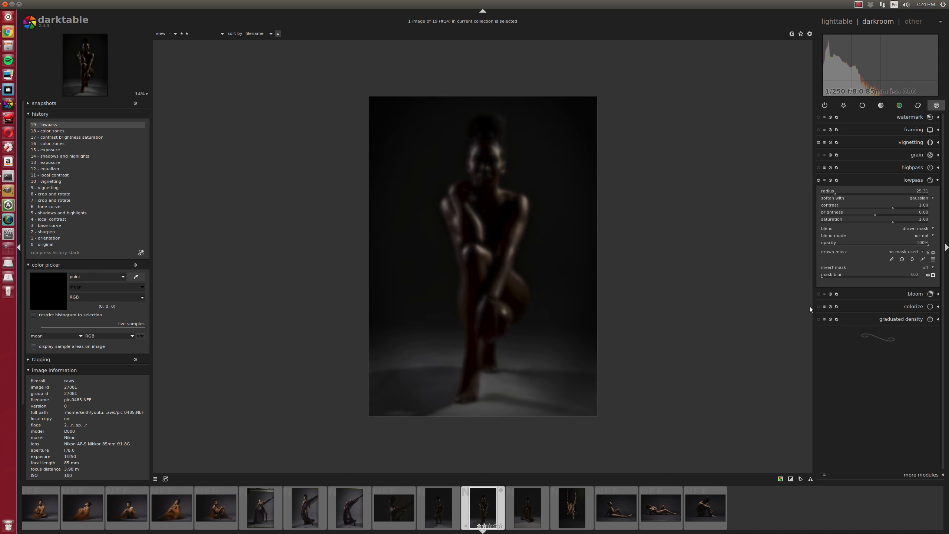
click(891, 261)
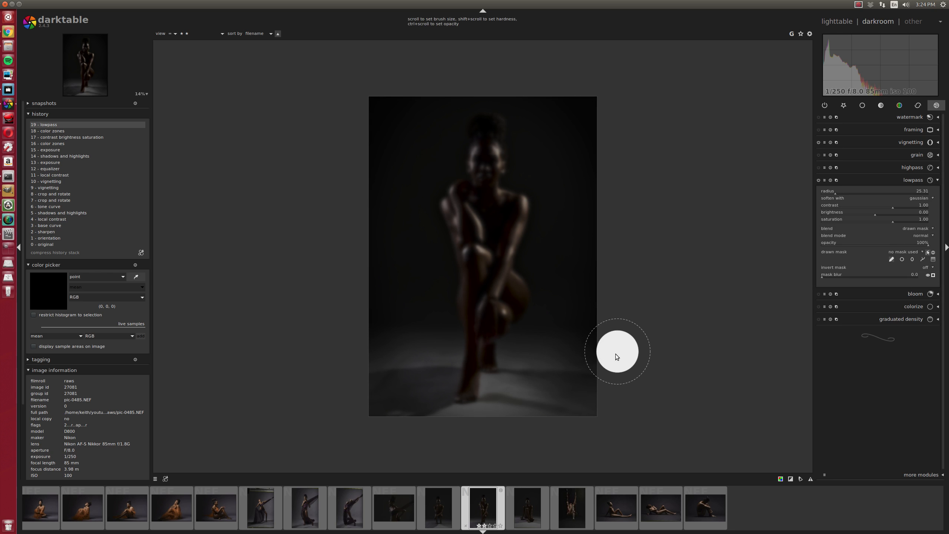
mouse_move(601, 364)
mouse_down()
mouse_move(527, 374)
mouse_move(527, 393)
mouse_move(577, 410)
mouse_move(514, 413)
mouse_move(512, 404)
mouse_move(478, 444)
mouse_move(434, 437)
mouse_move(422, 421)
mouse_move(427, 368)
mouse_move(367, 379)
mouse_move(360, 399)
mouse_move(396, 399)
mouse_move(440, 439)
mouse_up()
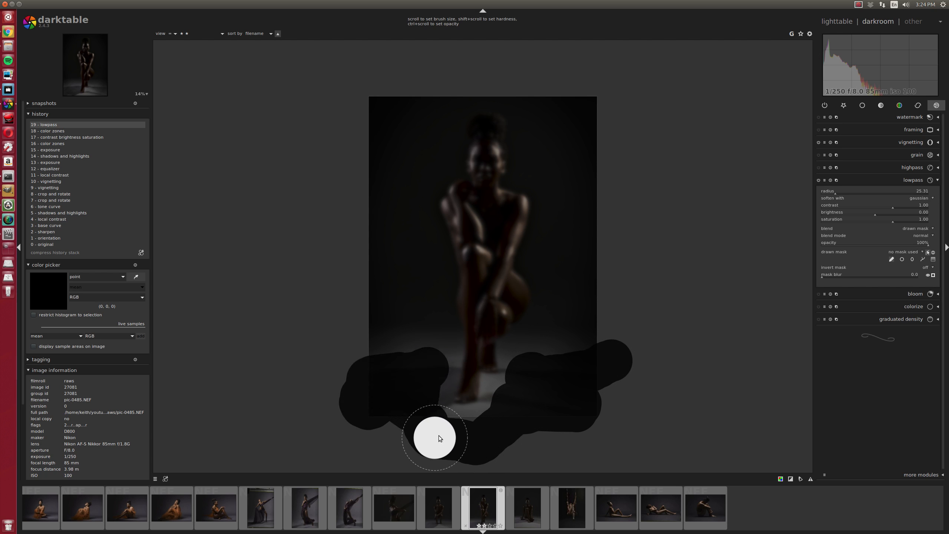
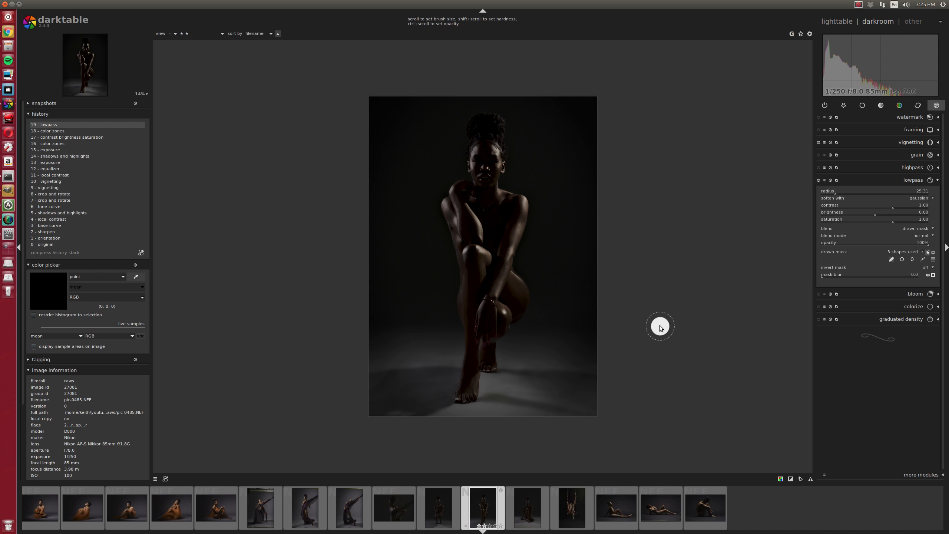
click(911, 179)
scroll(669, 255, up, 1)
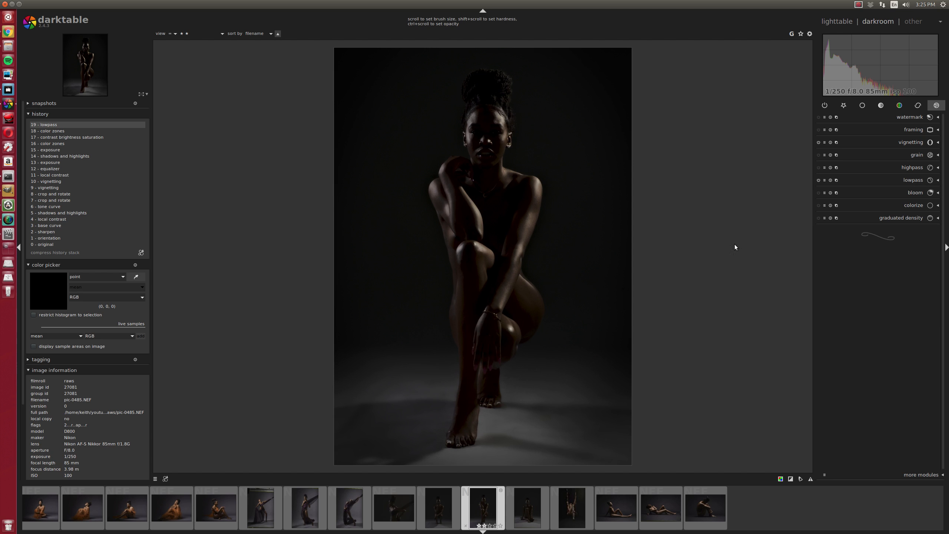
Cool the photo slightly by setting the white balance temperature to 5837K.
click(844, 106)
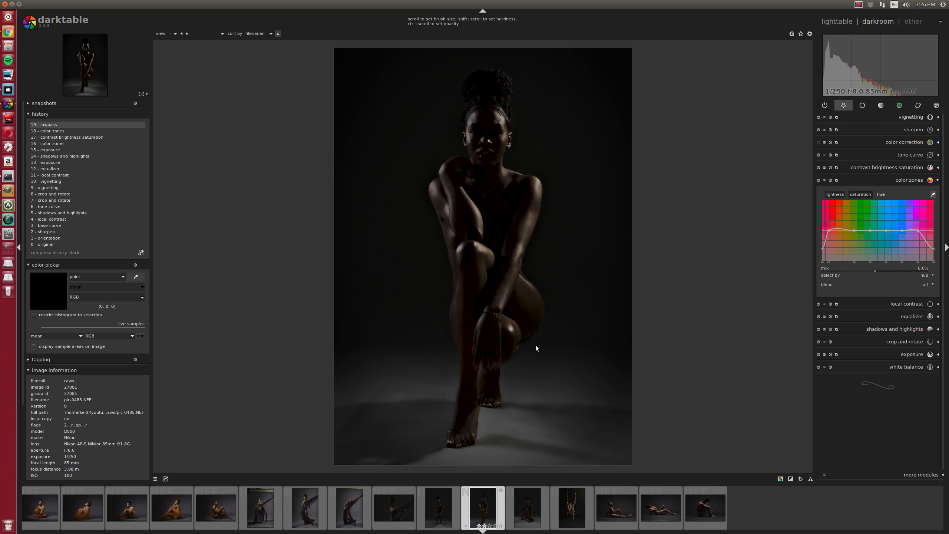
click(908, 367)
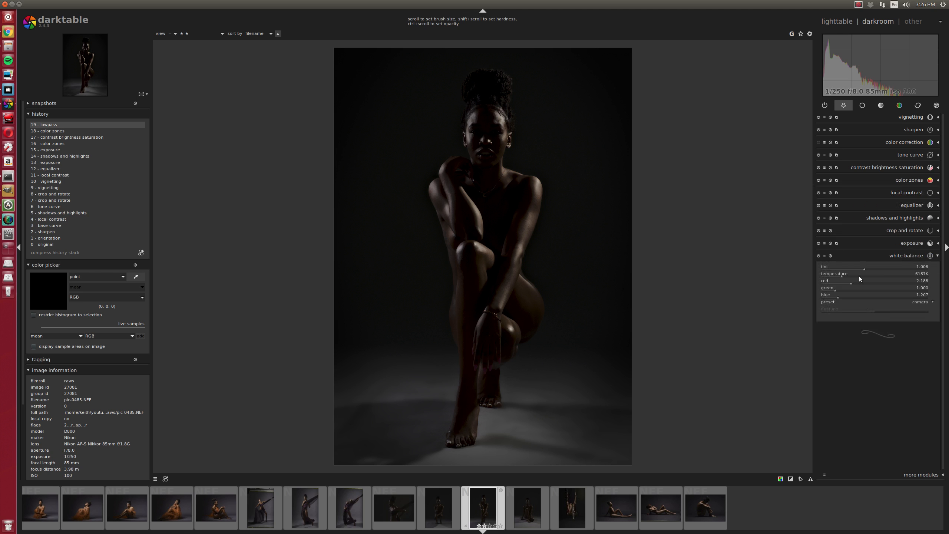
scroll(860, 277, down, 1)
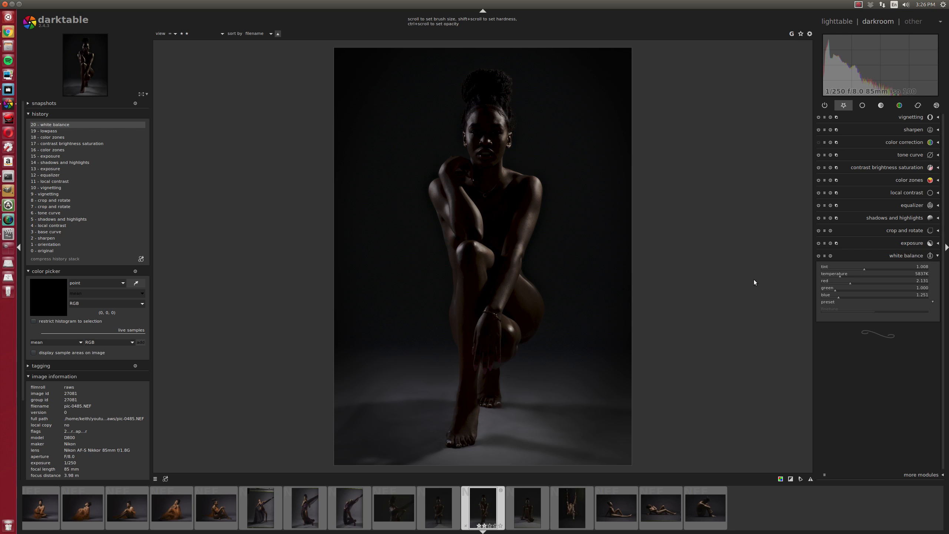
Move a color zones saturation node to orange and raise the saturation of the skin tones there.
click(900, 180)
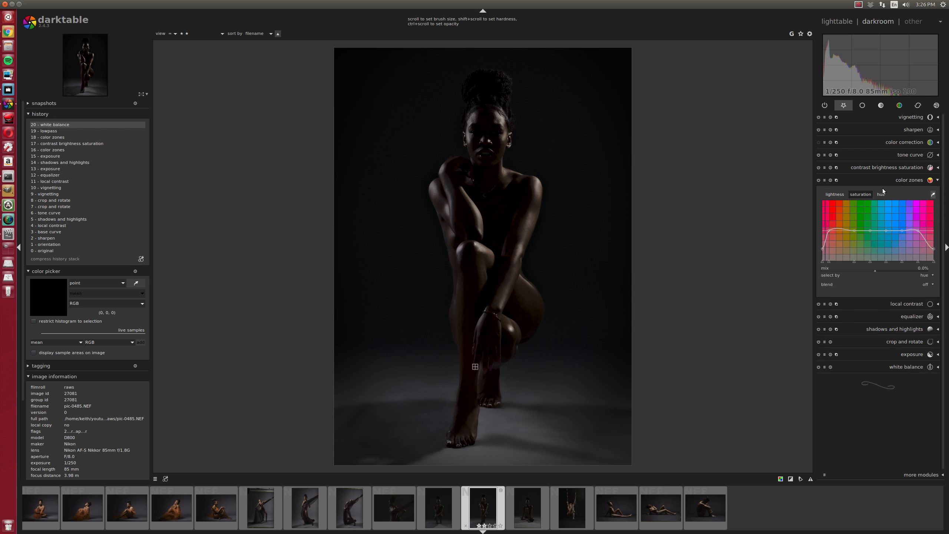
scroll(846, 230, up, 10)
drag(852, 261, 838, 262)
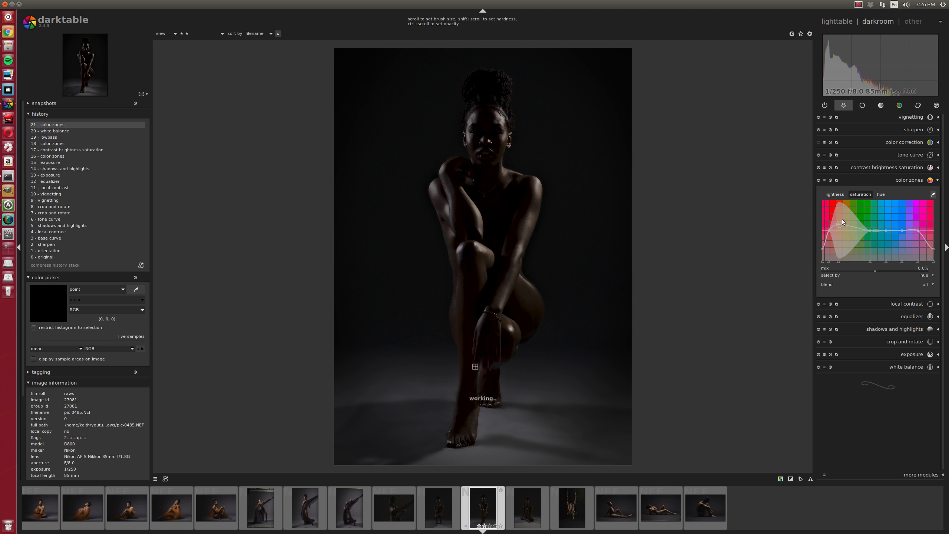
scroll(842, 218, up, 4)
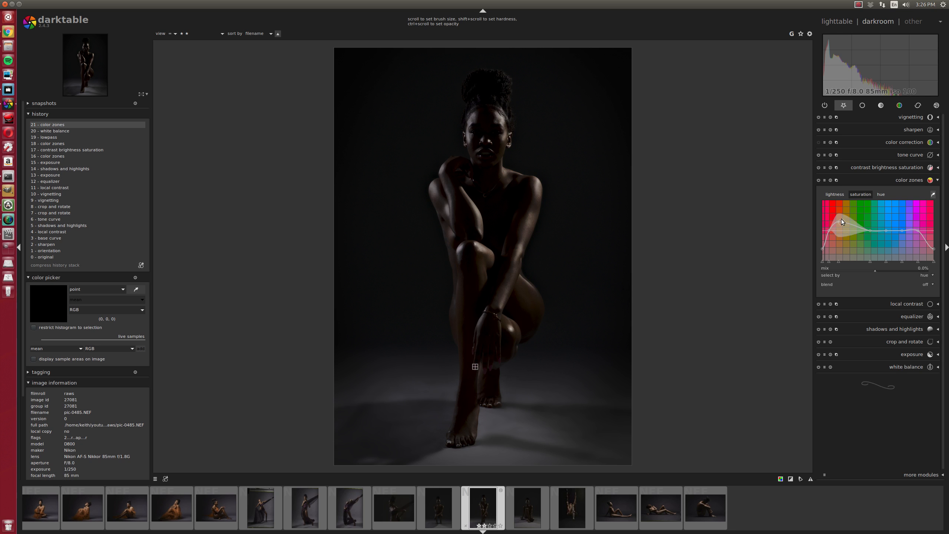
scroll(841, 218, down, 3)
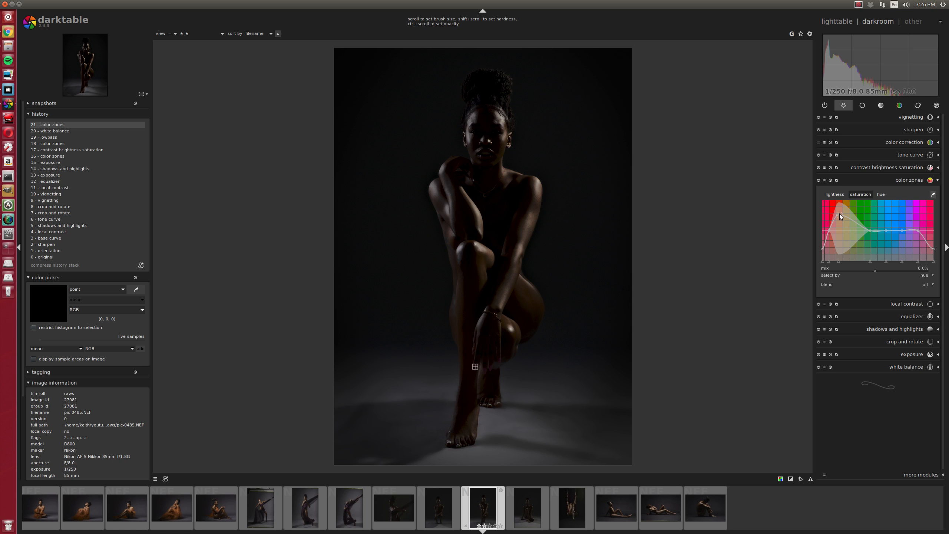
Step the edit history back to the white balance entry, before the last color zones change.
click(85, 131)
click(139, 127)
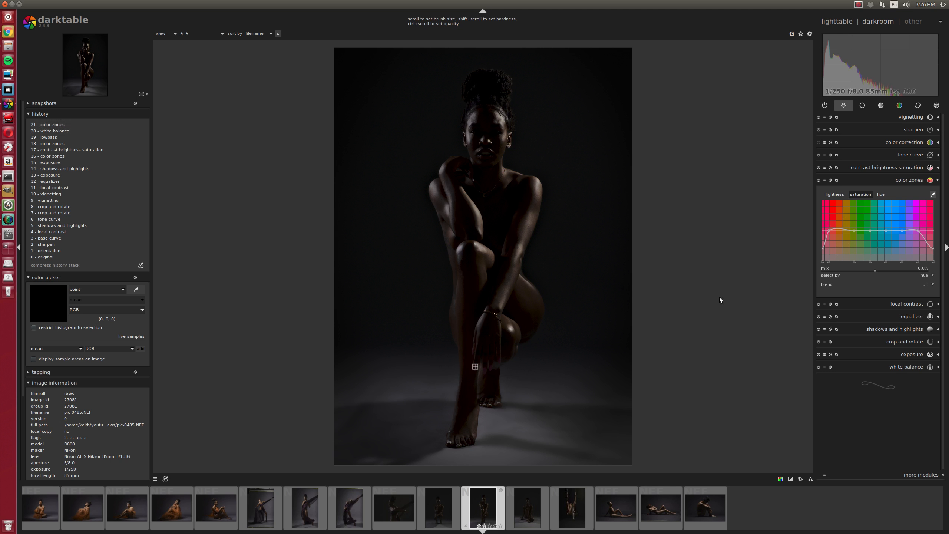
Copy all edits of pic-0485.NEF in the lighttable and paste them onto pic-0484.NEF and pic-0500.NEF together.
key(l)
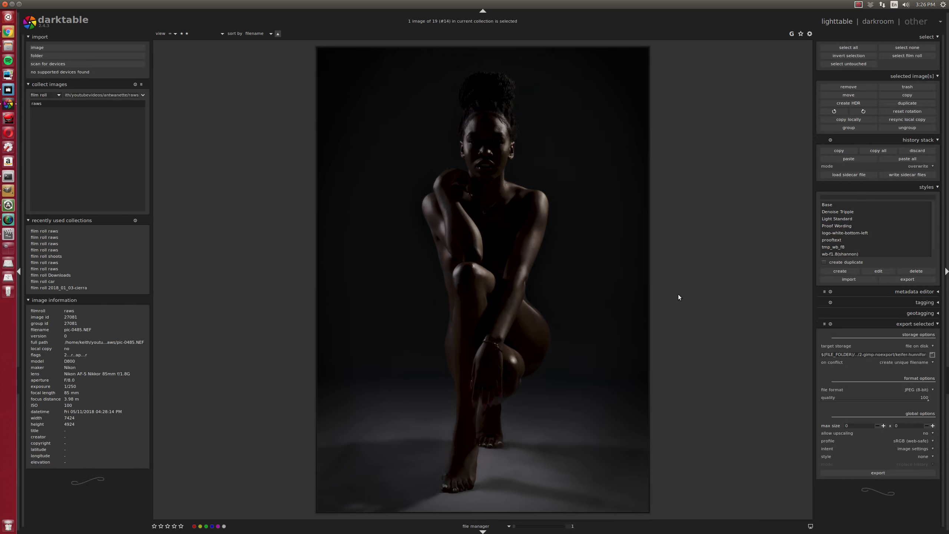
scroll(677, 294, down, 1)
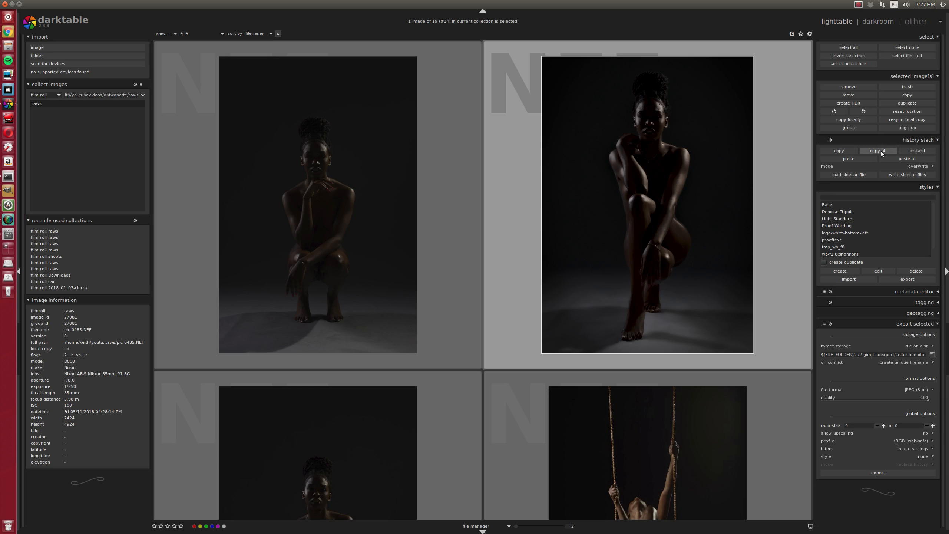
scroll(714, 235, down, 1)
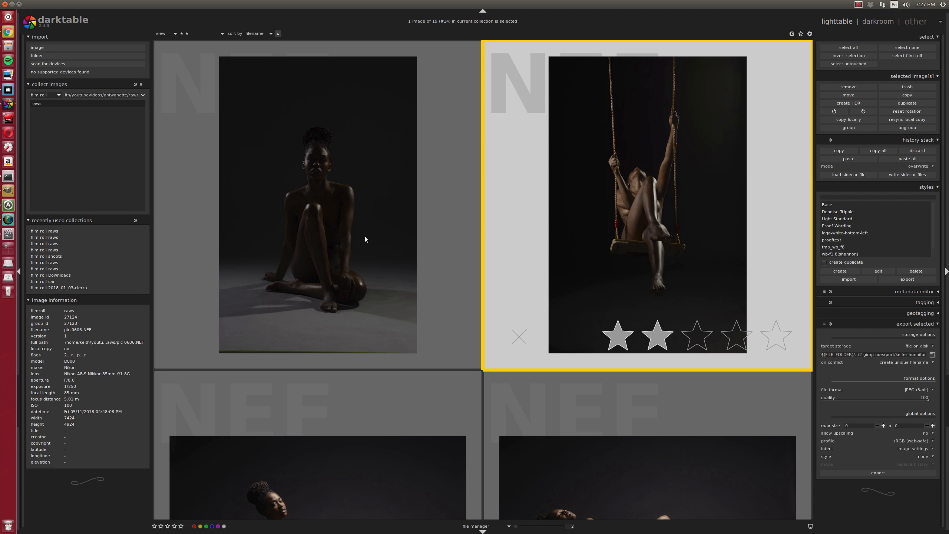
scroll(373, 231, up, 1)
ctrl+click(370, 220)
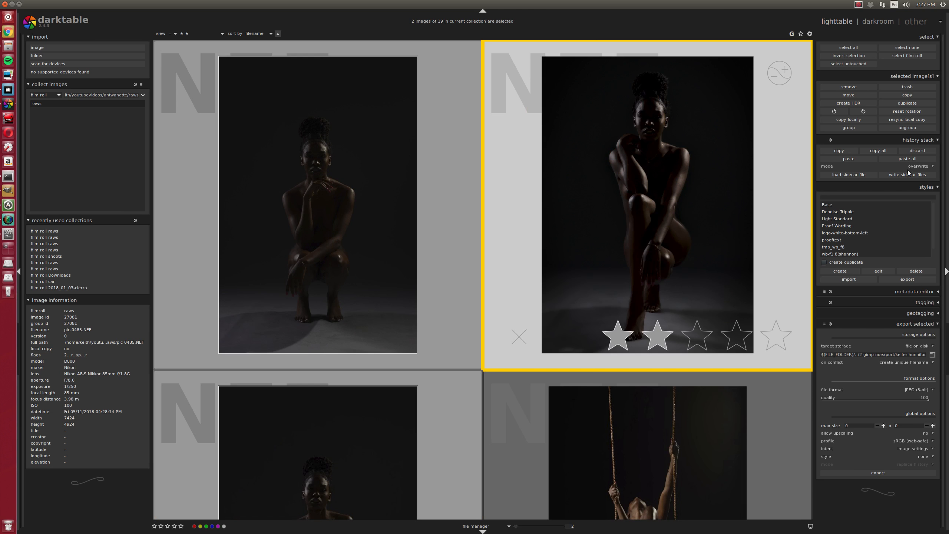
click(907, 159)
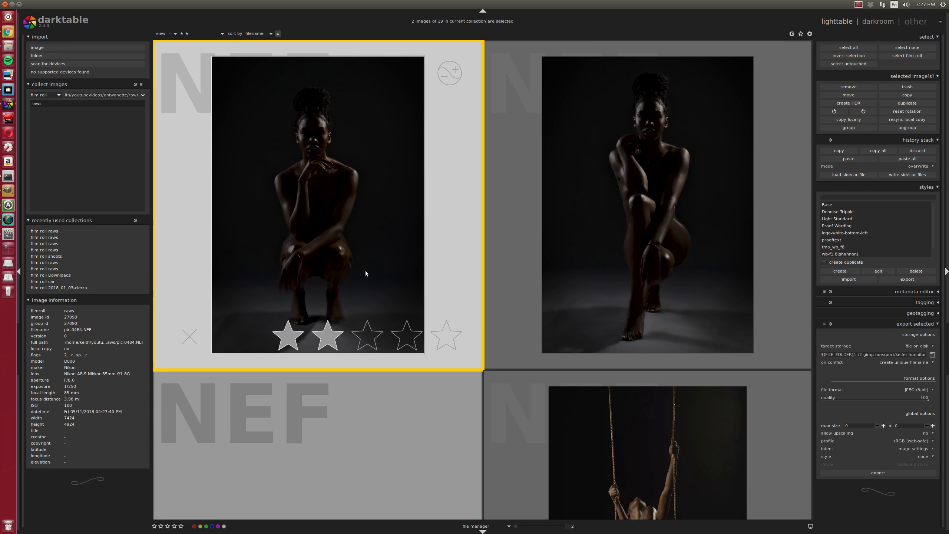
scroll(358, 273, down, 1)
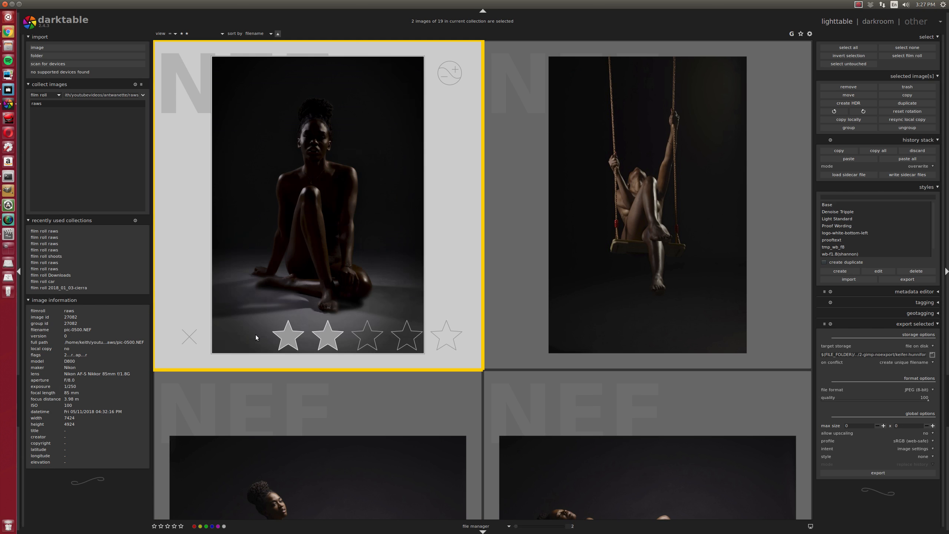
Open pic-0484.NEF in the darkroom and shift its crop frame down to trim the empty space above the model.
scroll(463, 277, up, 1)
double_click(374, 270)
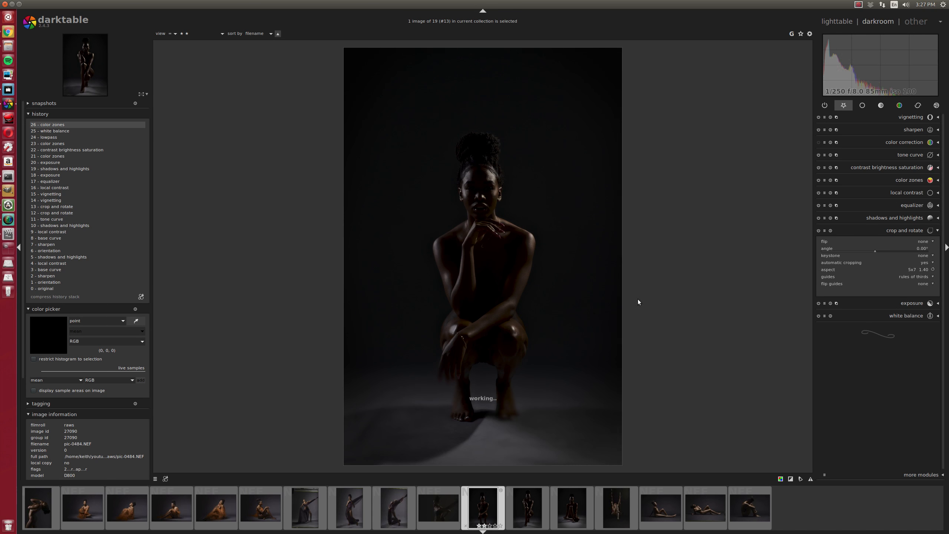
drag(513, 268, 518, 280)
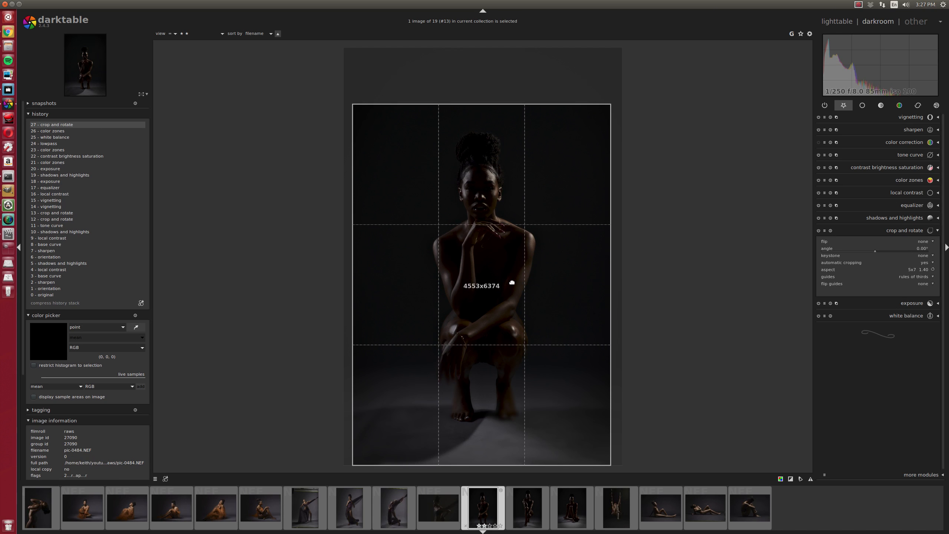
click(912, 231)
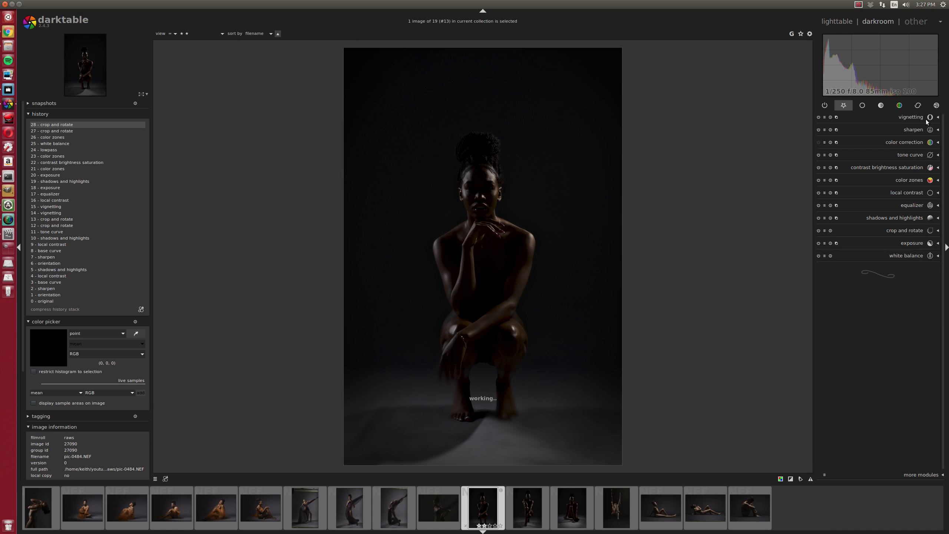
Reset the lowpass module inherited from the pasted edits and set its blur radius to 31.96.
click(918, 105)
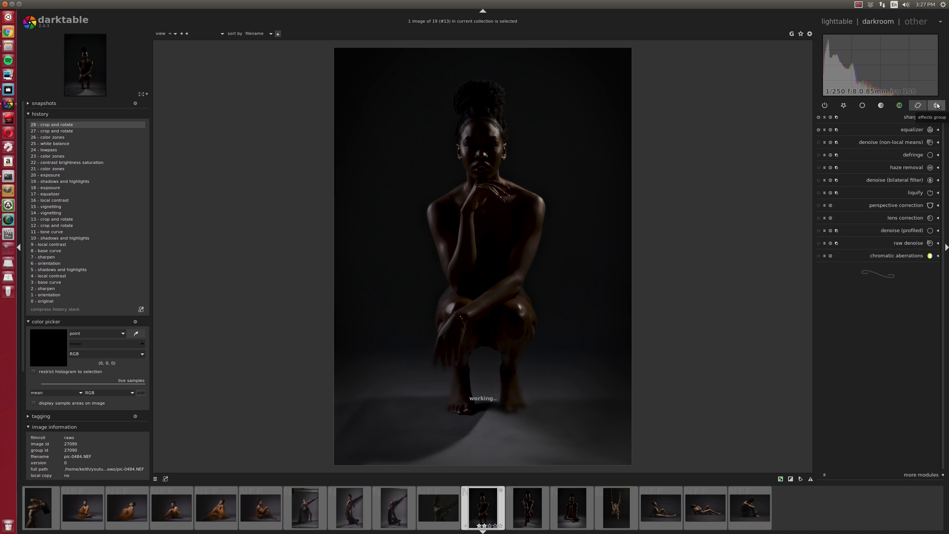
click(937, 106)
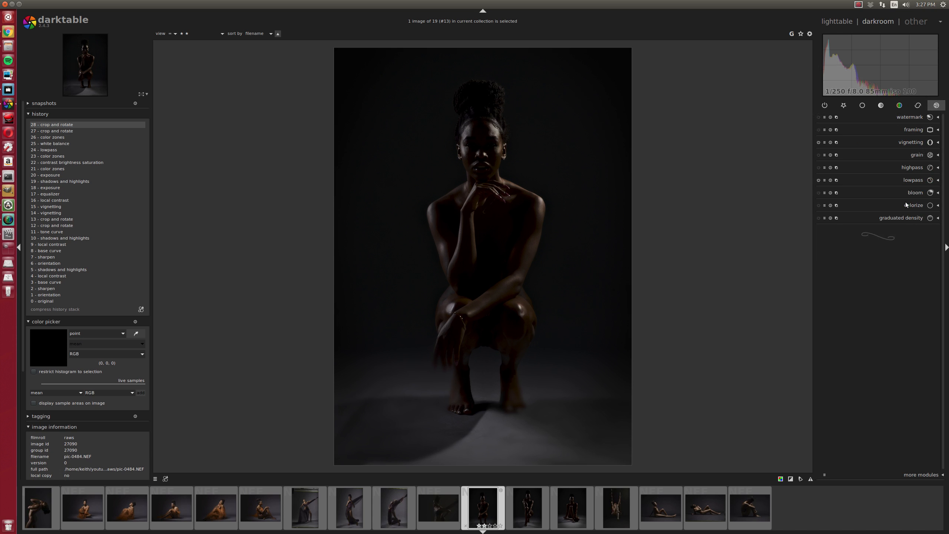
click(830, 180)
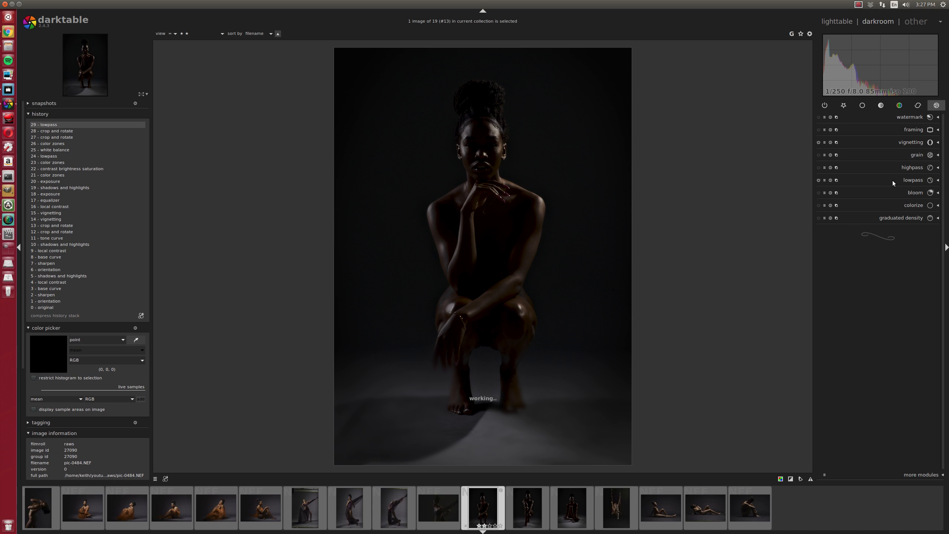
click(915, 180)
click(838, 193)
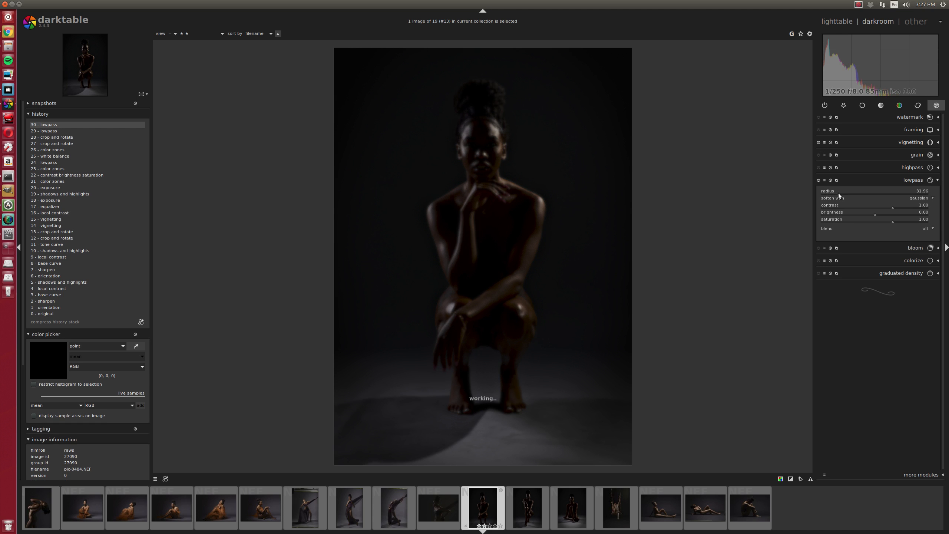
Limit the lowpass blur with a drawn mask, brushing a wide stroke across the floor in front of the model's feet.
click(925, 228)
click(923, 246)
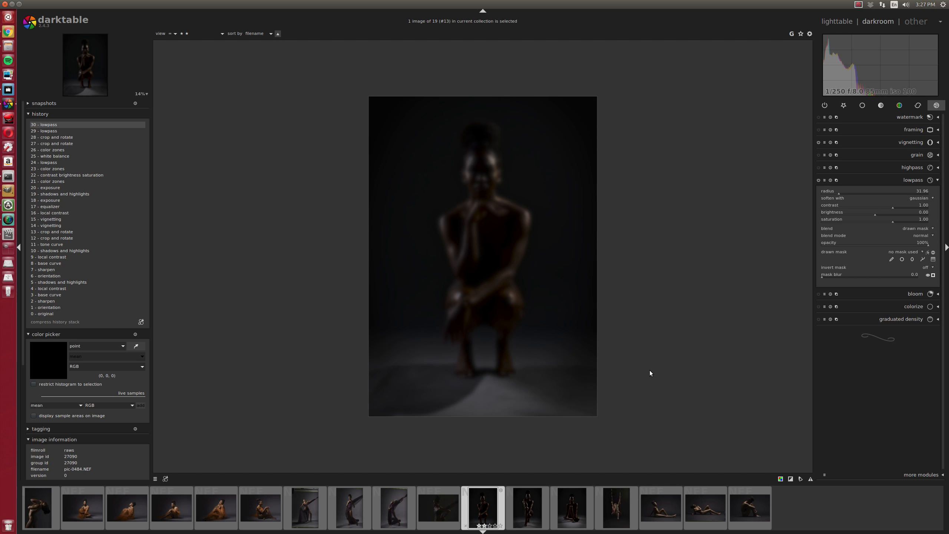
click(892, 259)
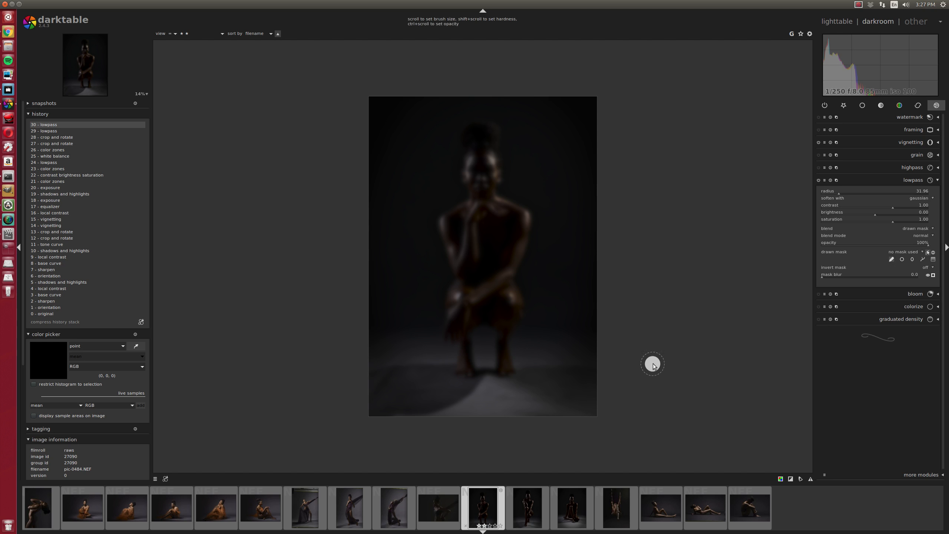
scroll(629, 379, up, 10)
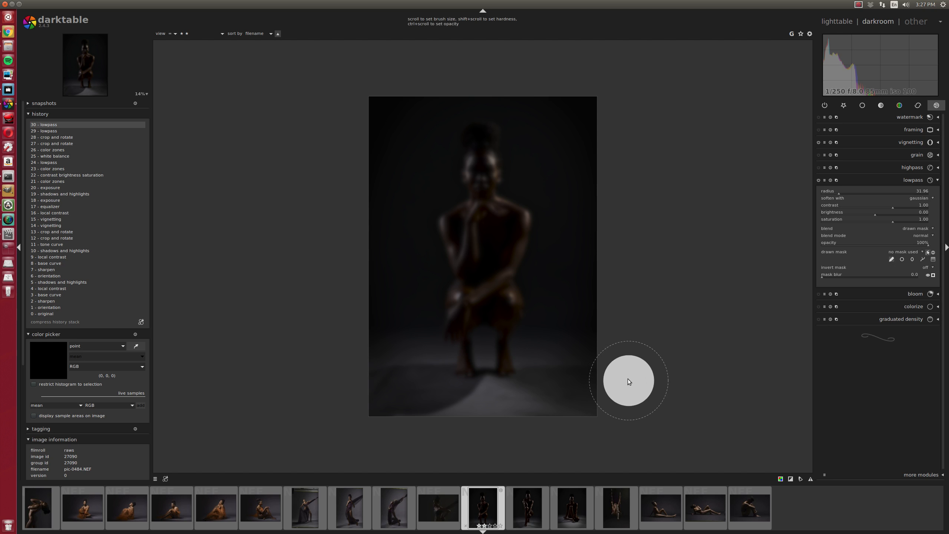
mouse_move(631, 377)
mouse_down()
mouse_move(575, 387)
mouse_move(546, 413)
mouse_move(500, 421)
mouse_move(398, 392)
mouse_move(368, 393)
mouse_move(379, 410)
mouse_up()
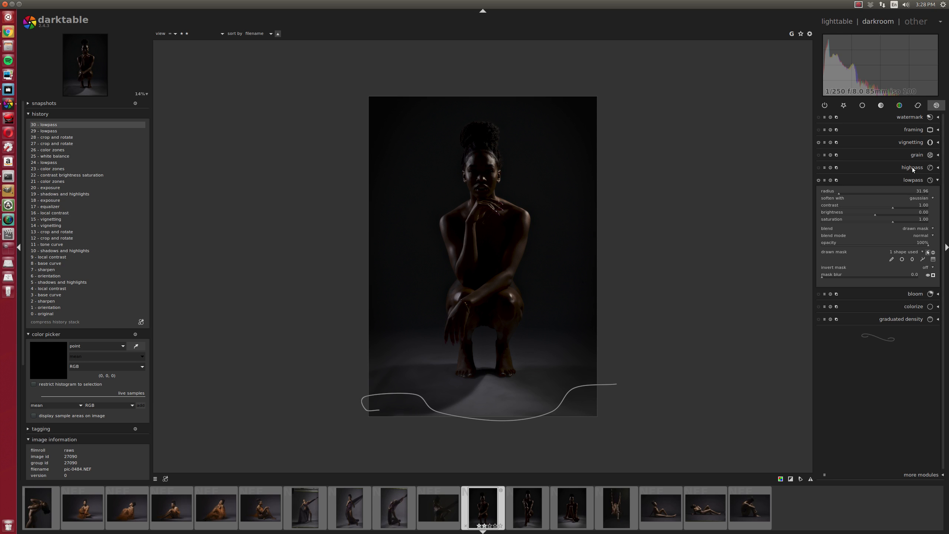
Straighten the photo by leveling it along the model's feet, rotating it -0.73° with crop and rotate.
click(844, 105)
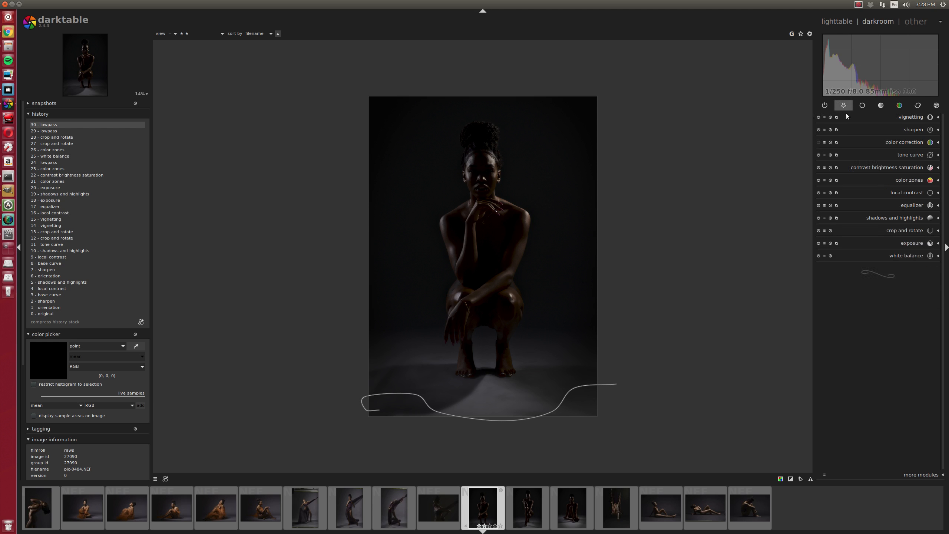
click(901, 234)
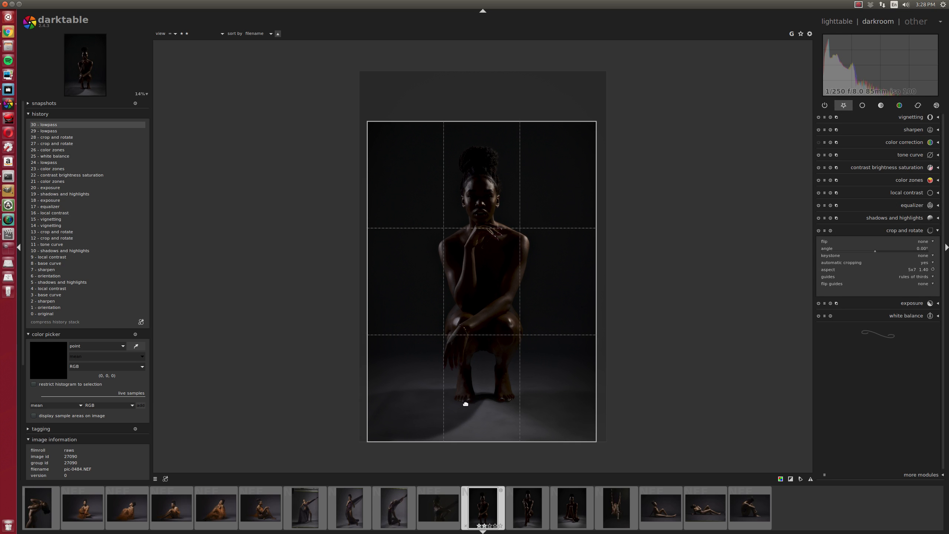
drag(469, 401, 503, 401)
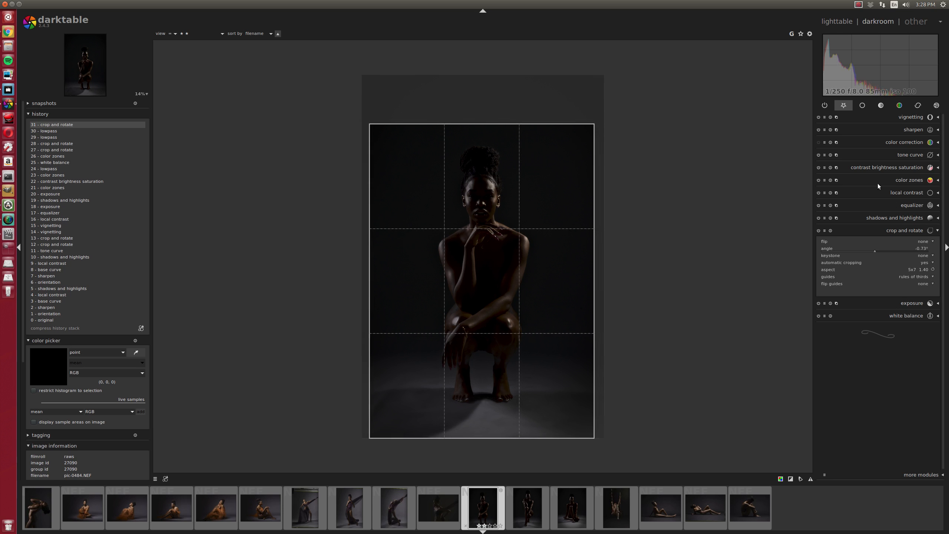
click(908, 231)
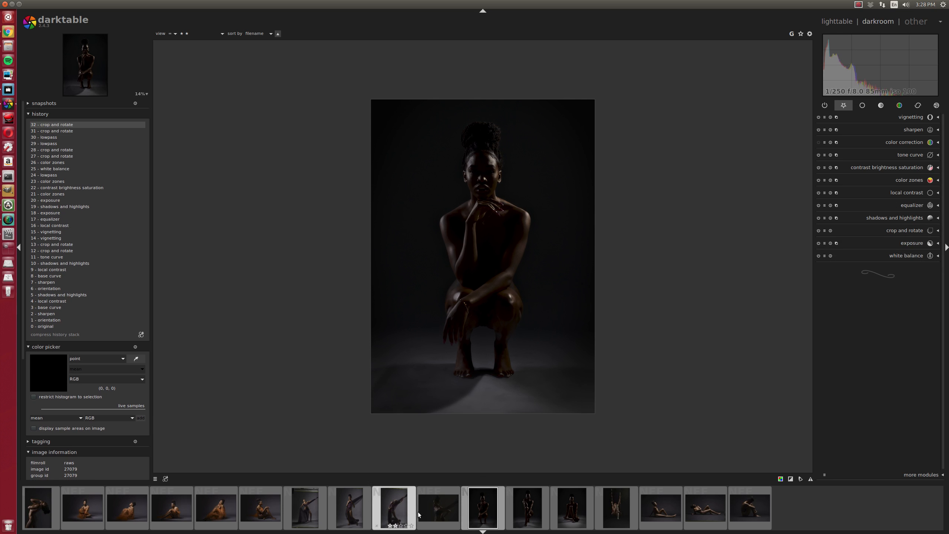
Open pic-0500.NEF and turn off its lowpass blur.
click(578, 509)
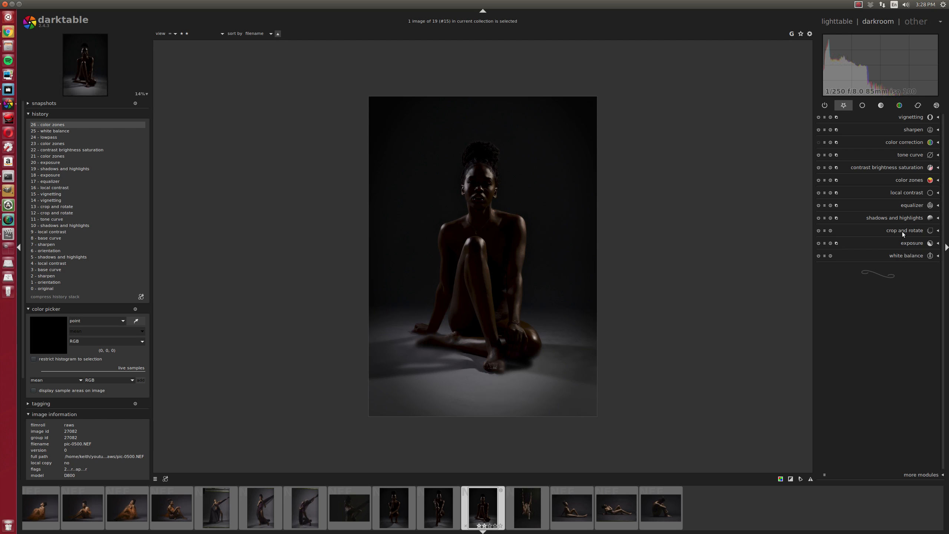
click(917, 105)
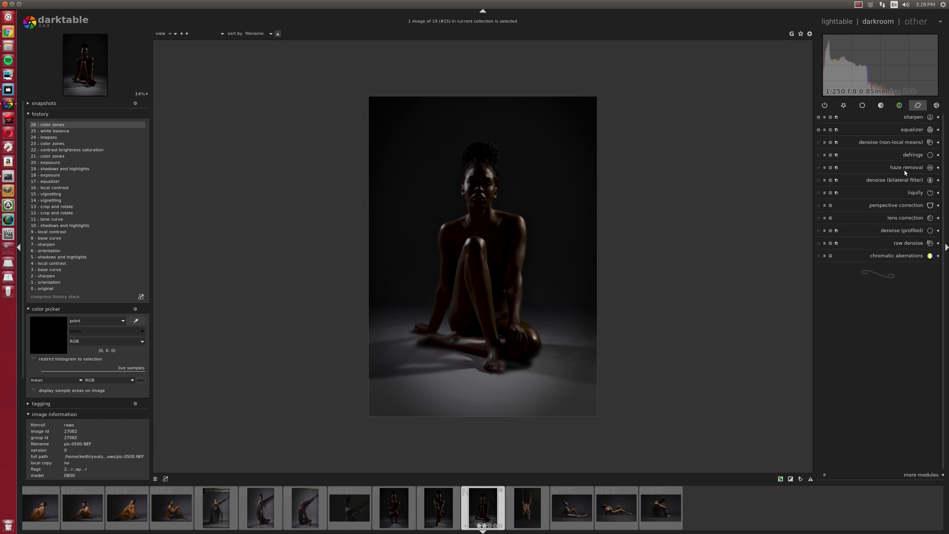
click(936, 105)
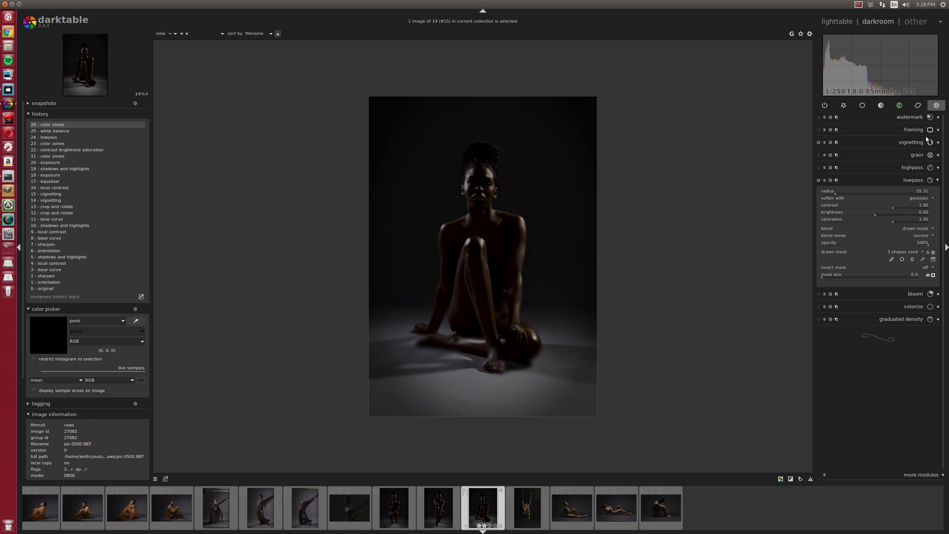
click(818, 181)
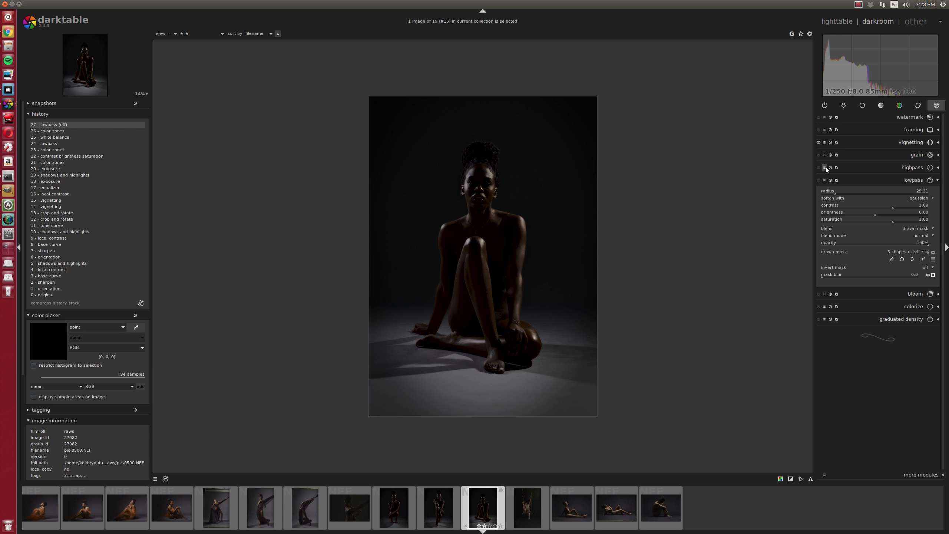
Set the overall saturation of pic-0500.NEF to 0.39 and slightly lower the orange saturation in color zones.
click(844, 107)
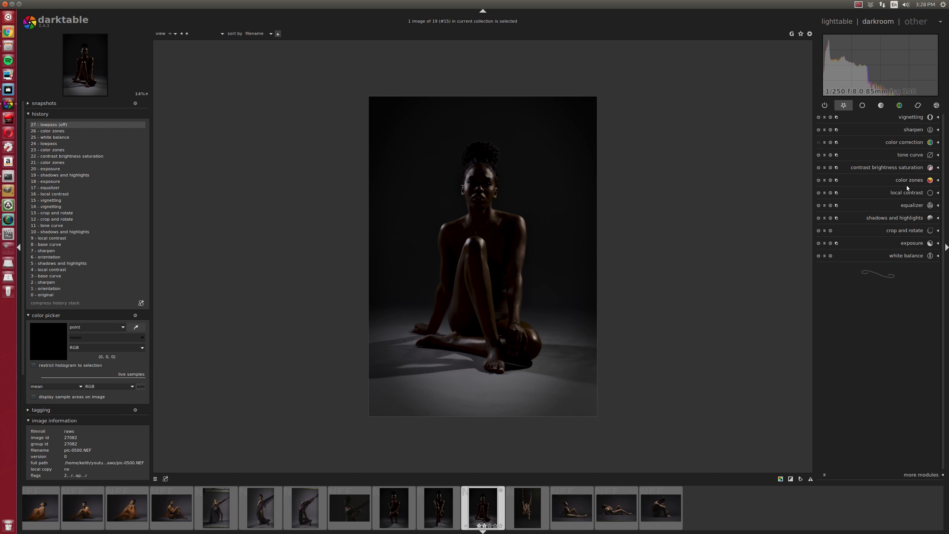
click(890, 168)
drag(880, 195, 897, 194)
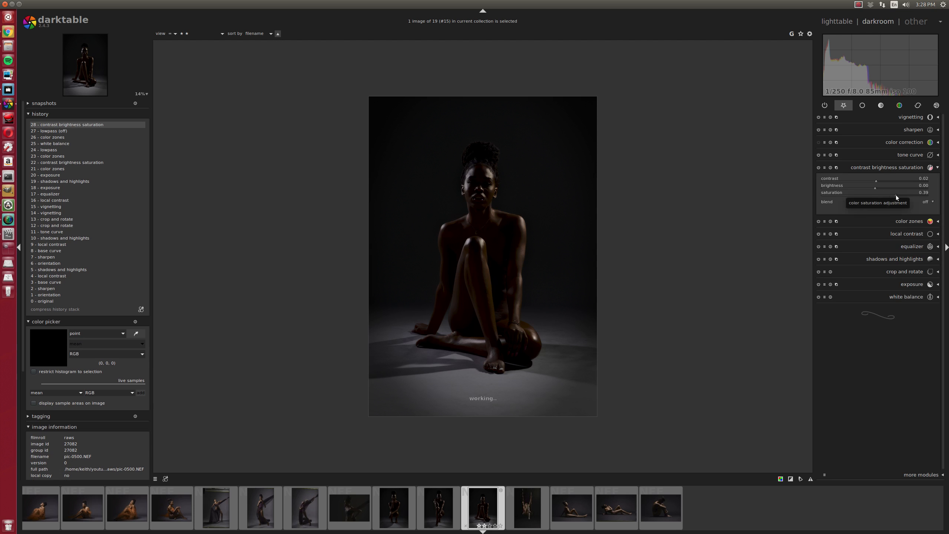
click(912, 221)
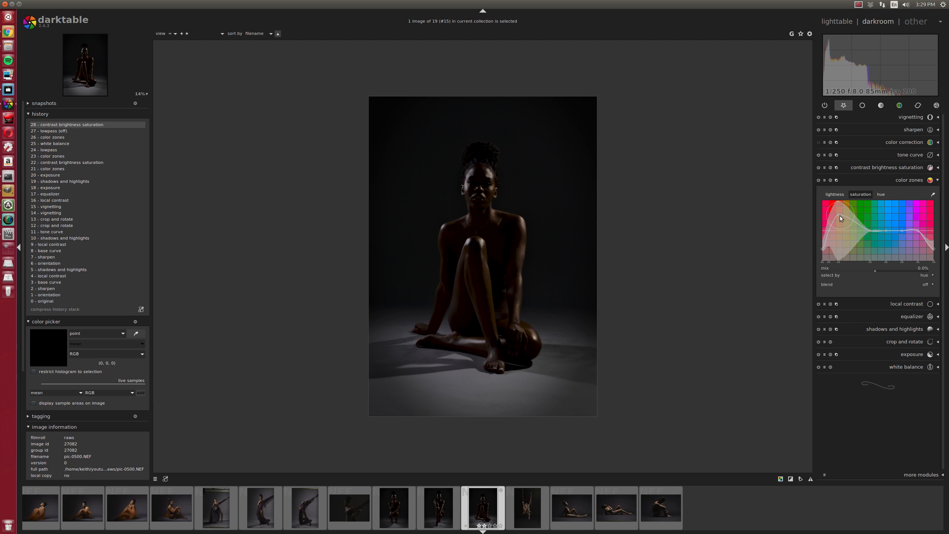
drag(839, 215, 840, 220)
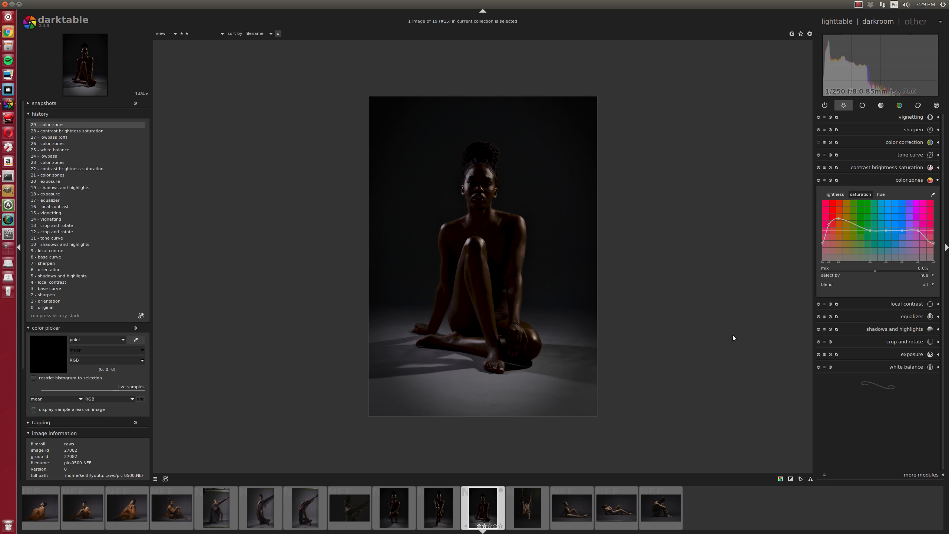
Return to the lighttable, review the edited photos together, and open the reclining portrait pic-0640.NEF in the darkroom.
key(l)
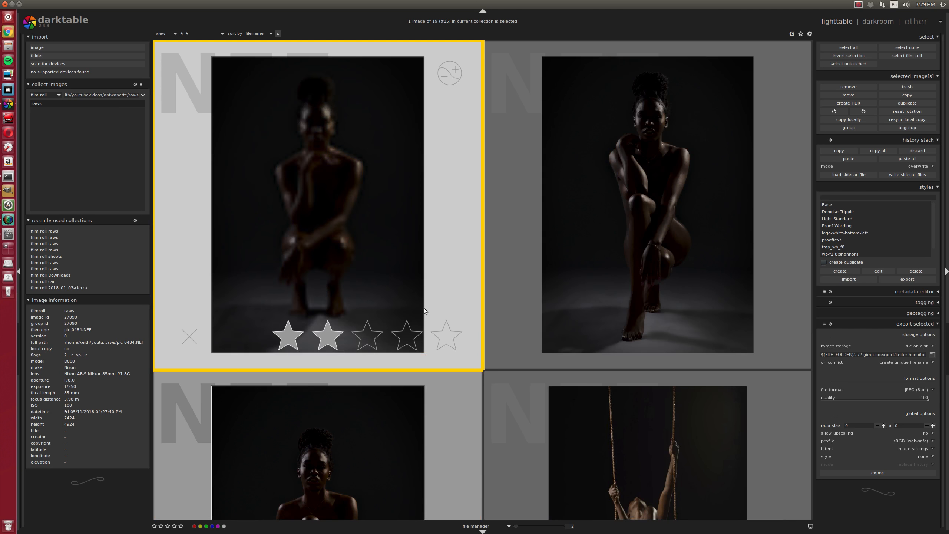
scroll(669, 225, up, 1)
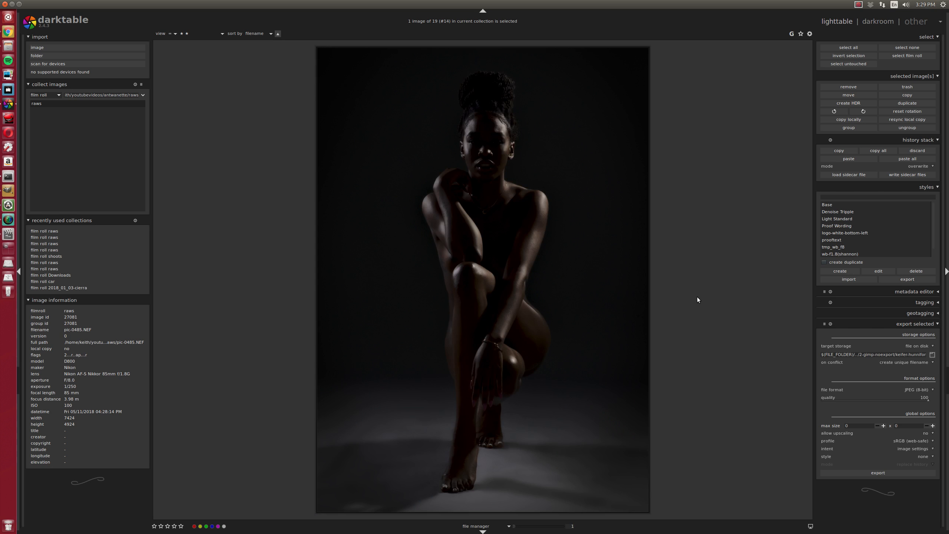
scroll(697, 300, down, 2)
scroll(697, 297, down, 1)
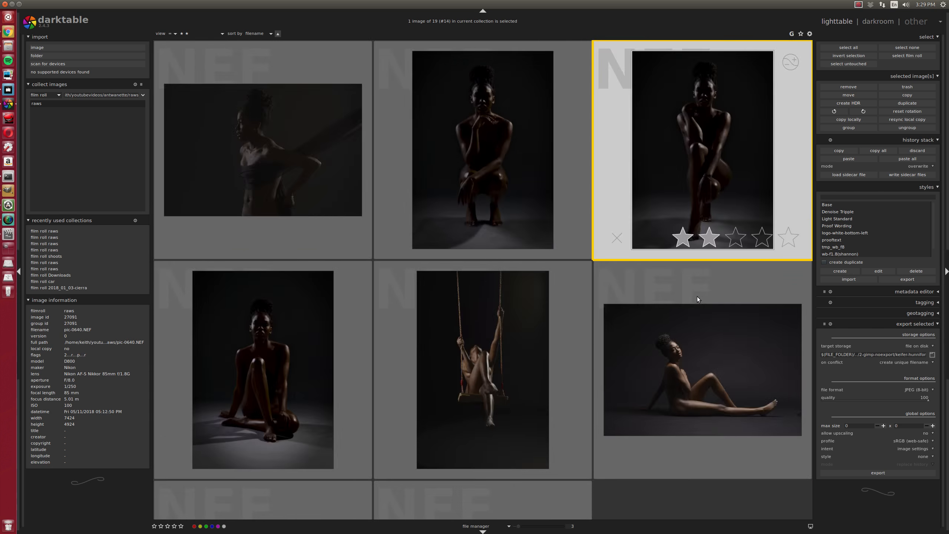
scroll(697, 298, down, 1)
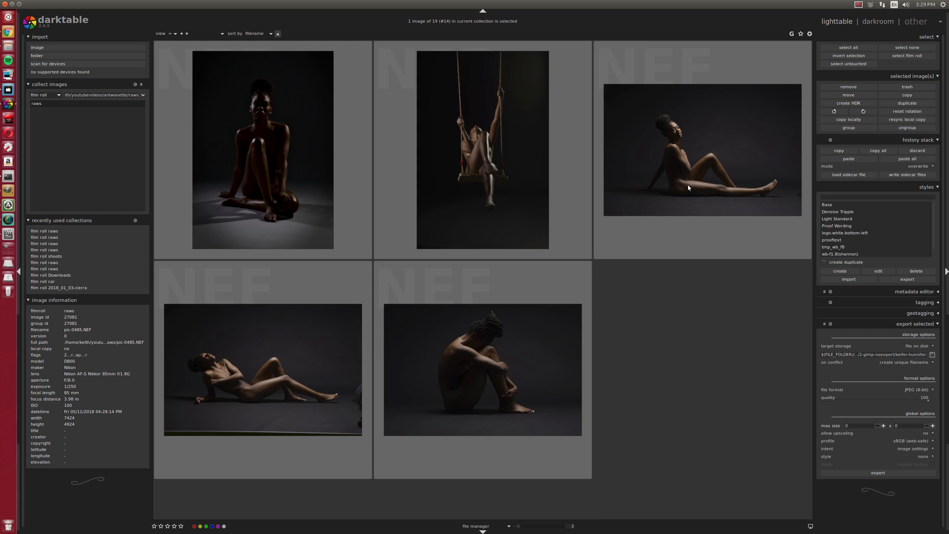
click(691, 170)
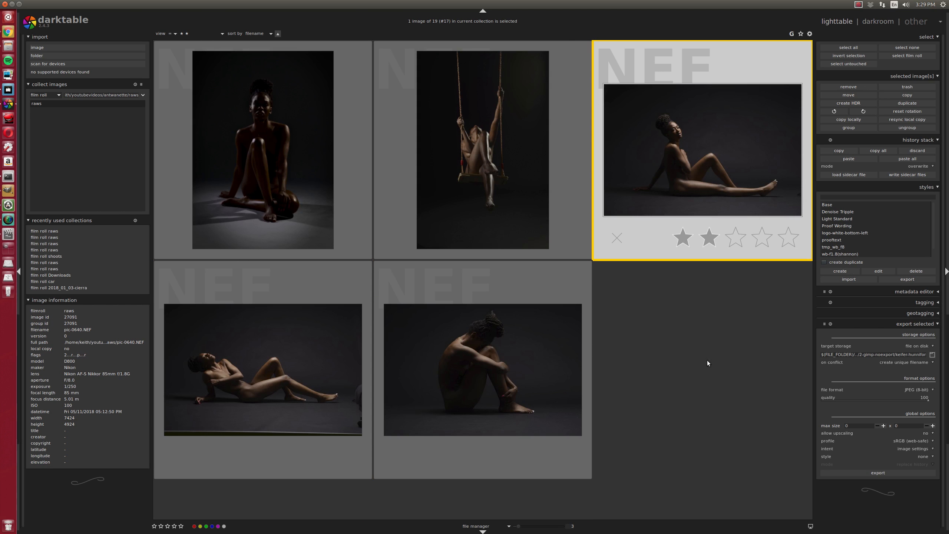
key(d)
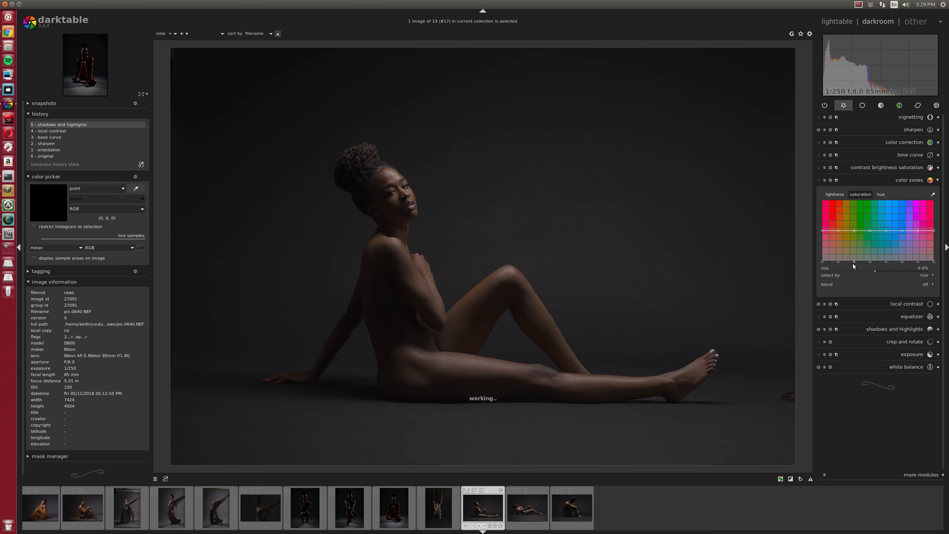
Crop pic-0640.NEF more tightly around the reclining model at 5x7 aspect, to about 6234x4453 pixels.
click(902, 341)
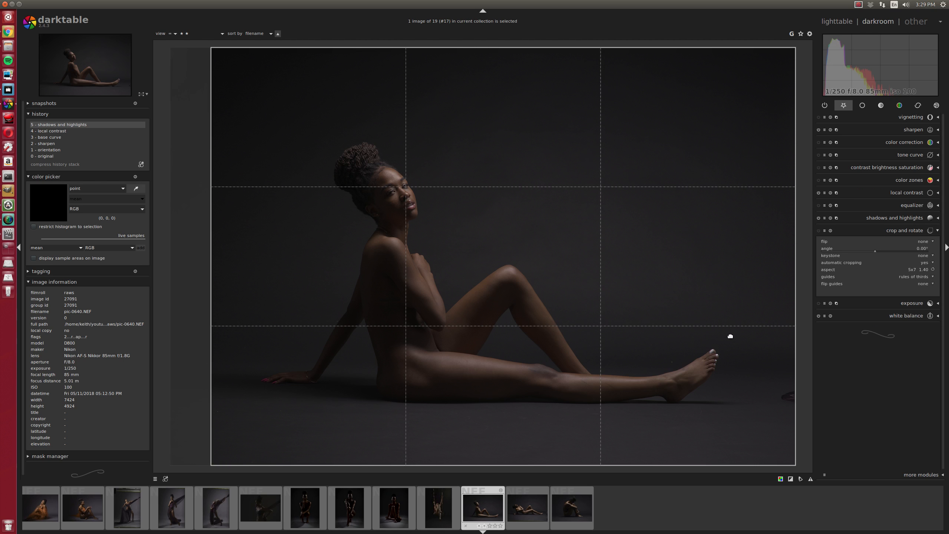
drag(219, 57, 275, 97)
drag(493, 275, 476, 271)
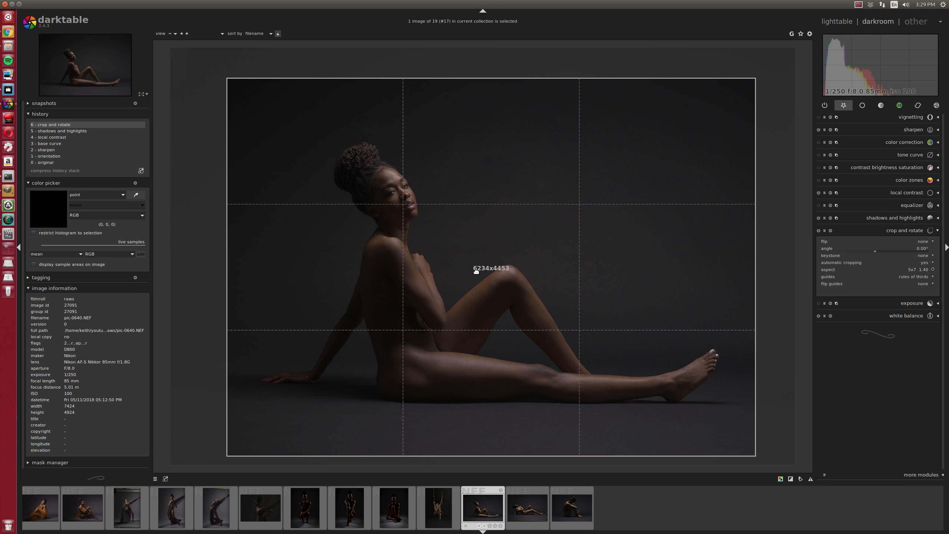
click(902, 230)
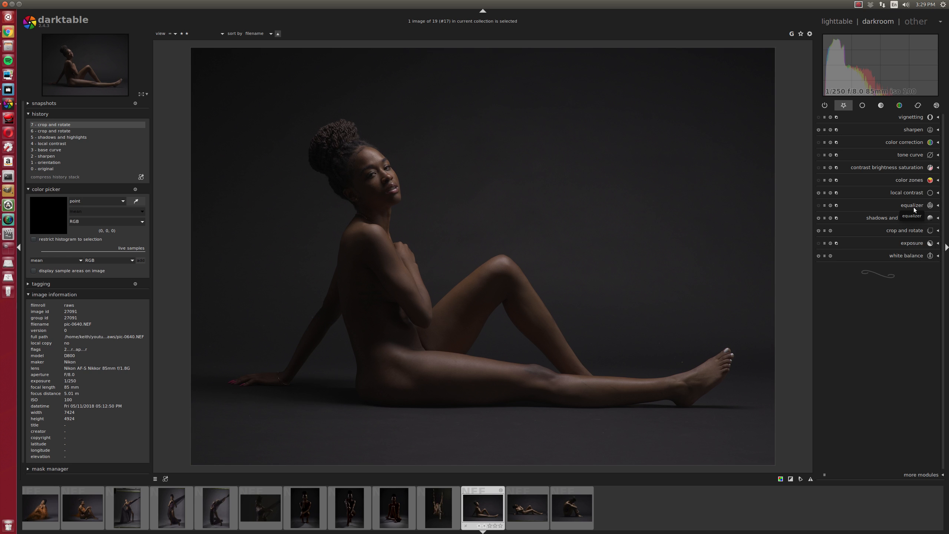
Brighten pic-0640.NEF slightly by raising its exposure.
click(909, 243)
scroll(884, 270, up, 7)
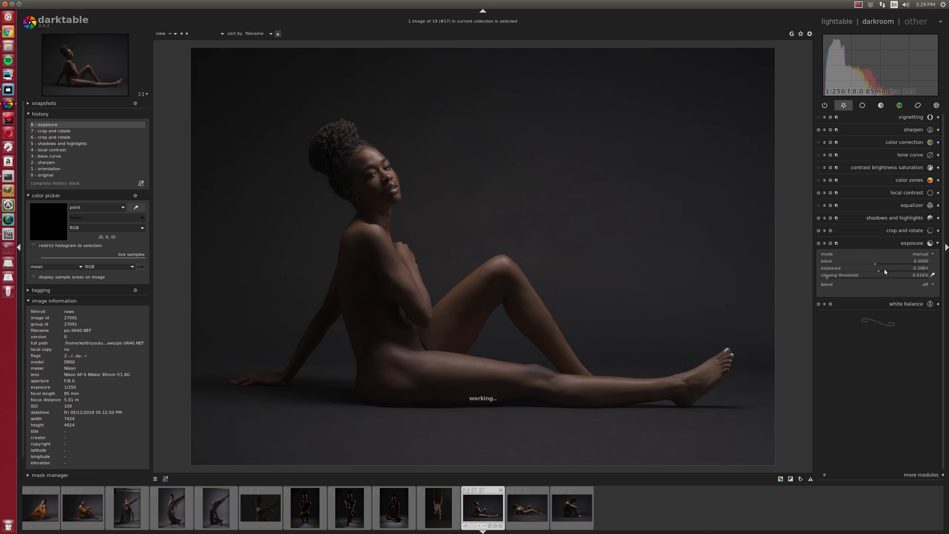
scroll(886, 262, up, 2)
Shape the lightness tone curve into a gentle S, lifting the midtones and slightly darkening the shadows.
click(899, 153)
drag(878, 232, 879, 221)
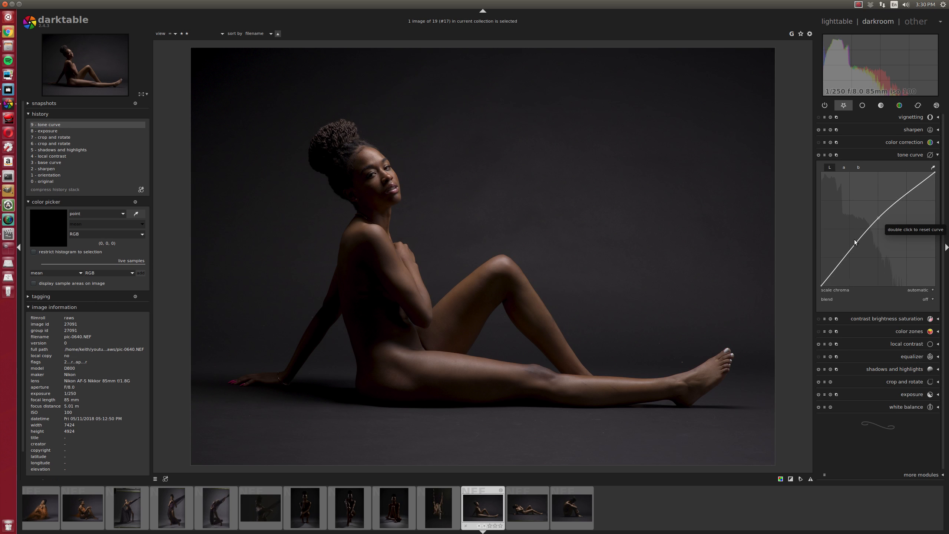
drag(836, 268, 841, 268)
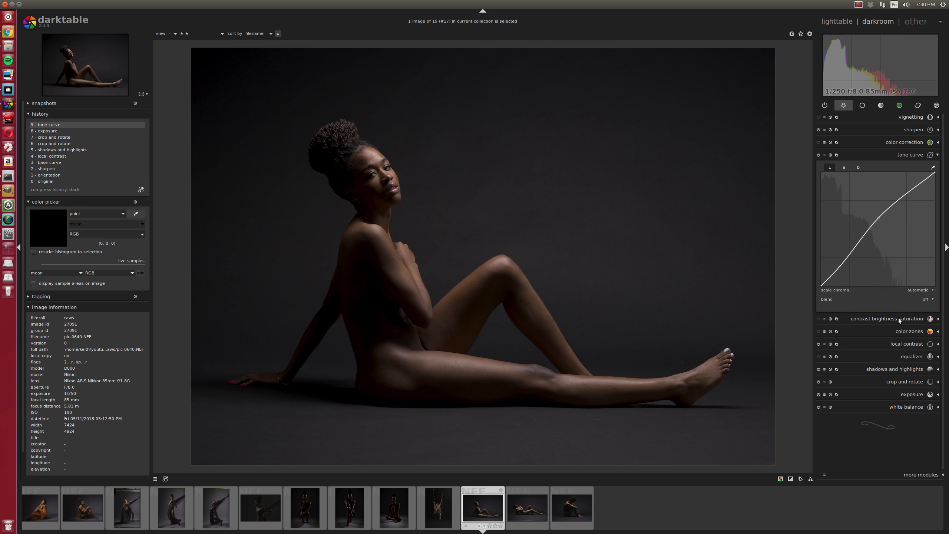
Set the local contrast detail to 77% and its midtone range to 1.000.
click(908, 339)
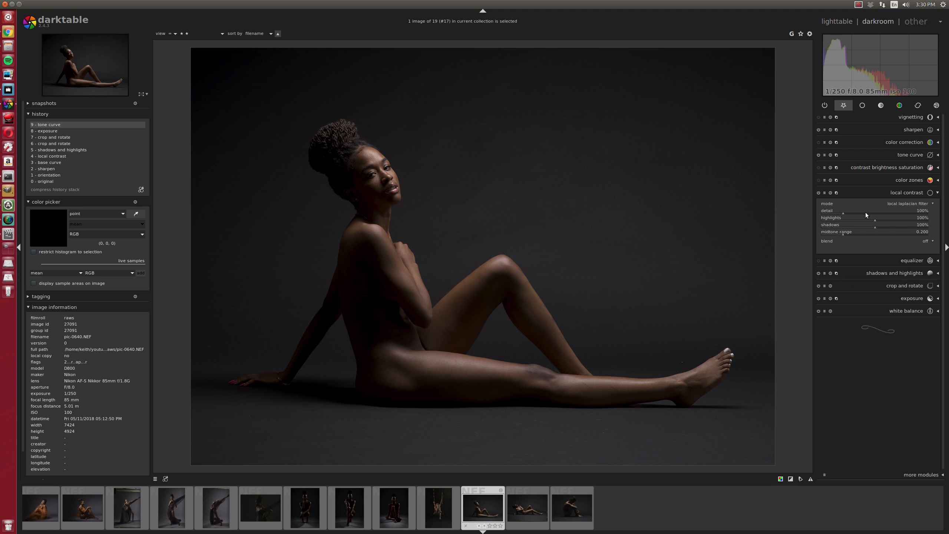
scroll(865, 212, down, 1)
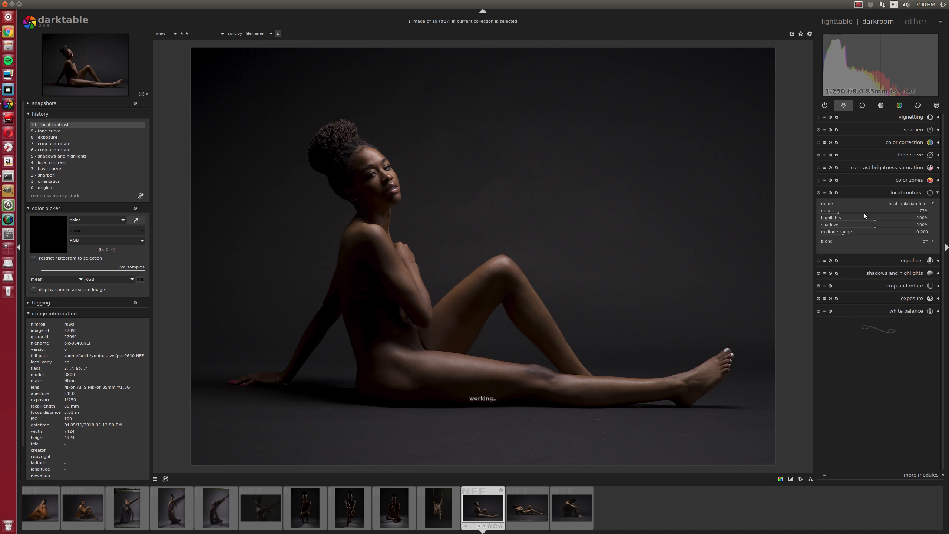
drag(844, 233, 848, 233)
drag(910, 234, 932, 238)
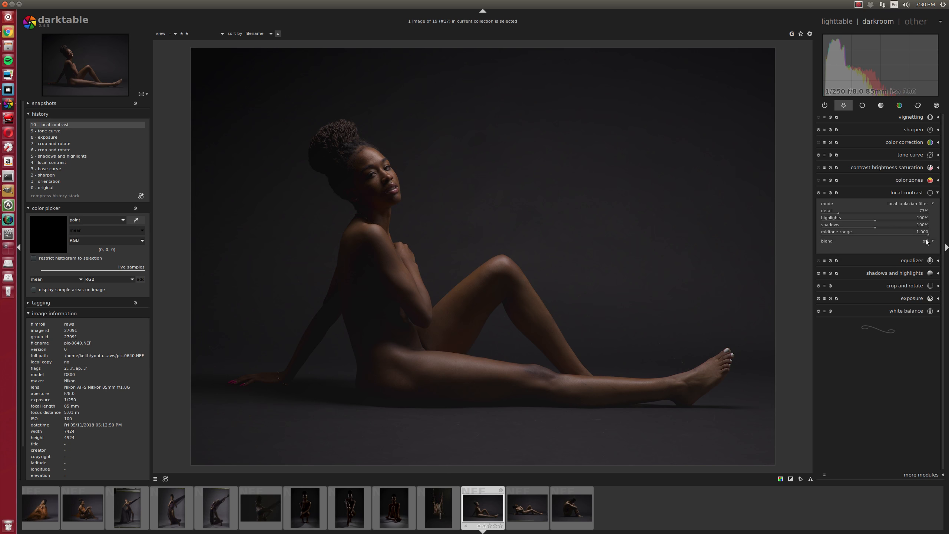
Set contrast to 0.01, brightness to -0.01 and saturation to -0.33 for a more muted image.
click(902, 167)
scroll(889, 185, up, 1)
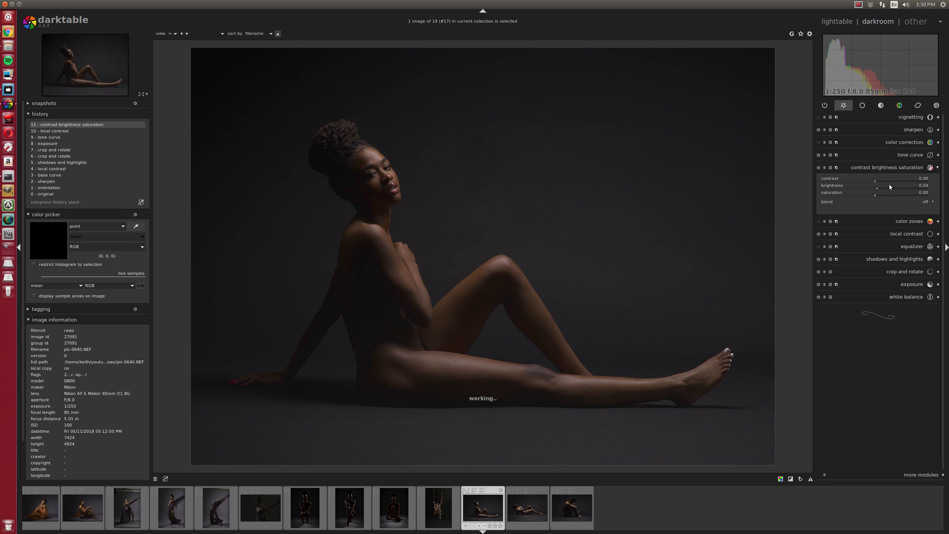
scroll(888, 181, down, 1)
scroll(886, 189, down, 3)
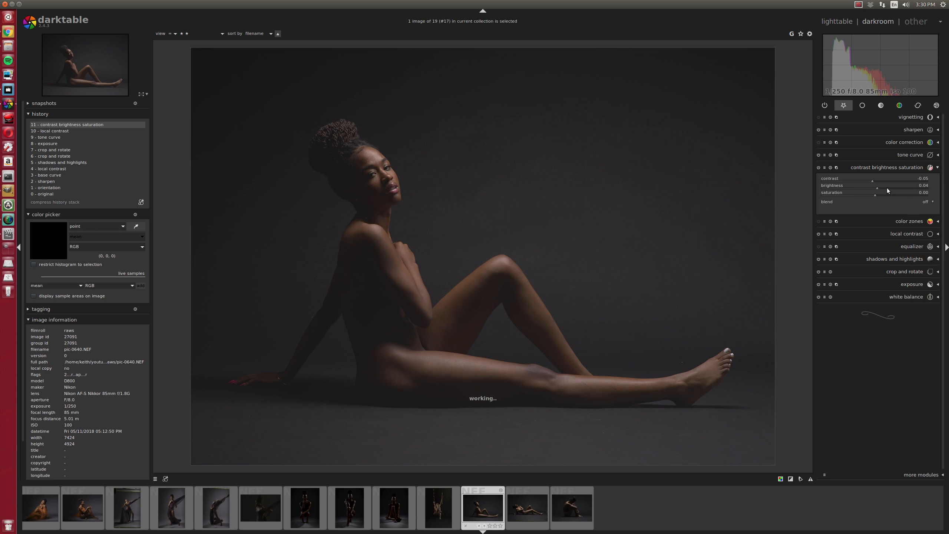
scroll(888, 176, up, 3)
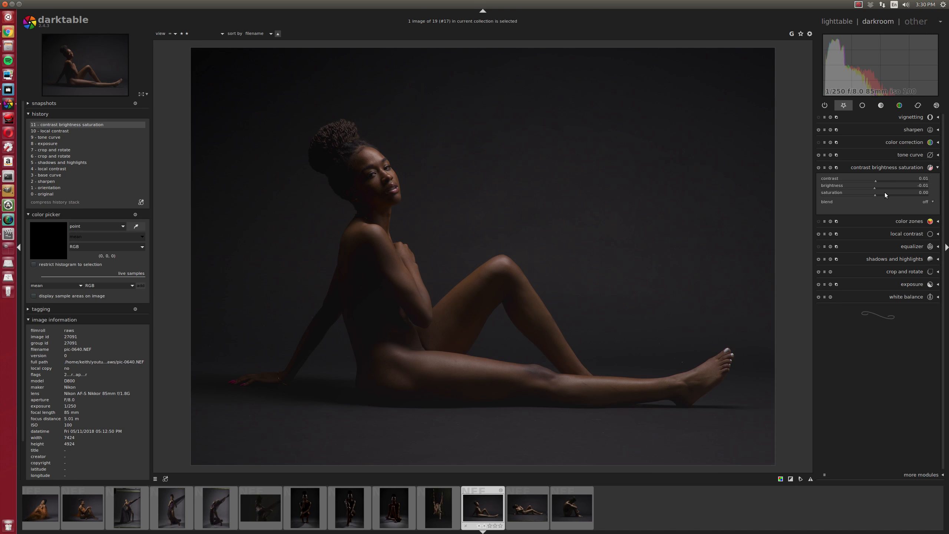
scroll(885, 193, down, 7)
scroll(885, 192, down, 1)
scroll(884, 192, down, 3)
scroll(885, 193, down, 4)
Raise the coarse end of the equalizer's luma curve slightly and compare the photo with the effect off and on.
click(904, 247)
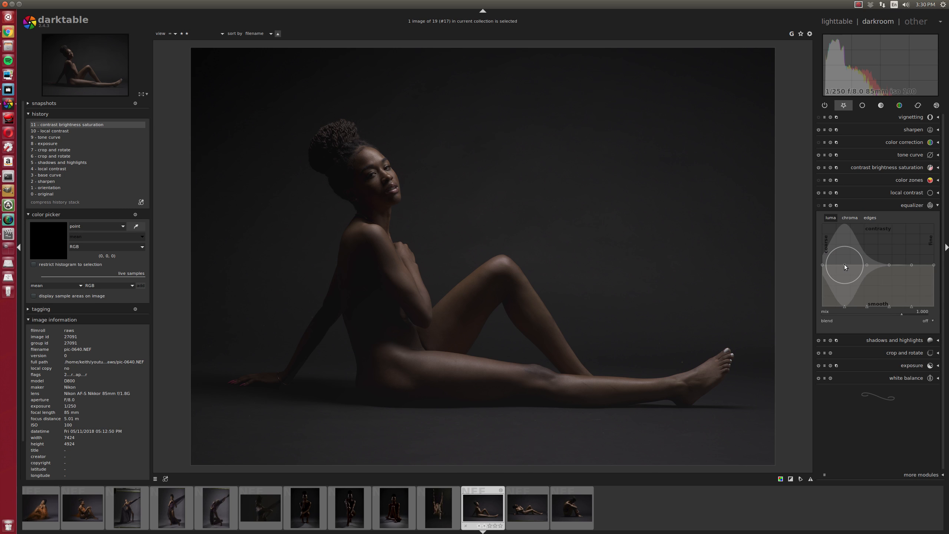
drag(843, 264, 845, 259)
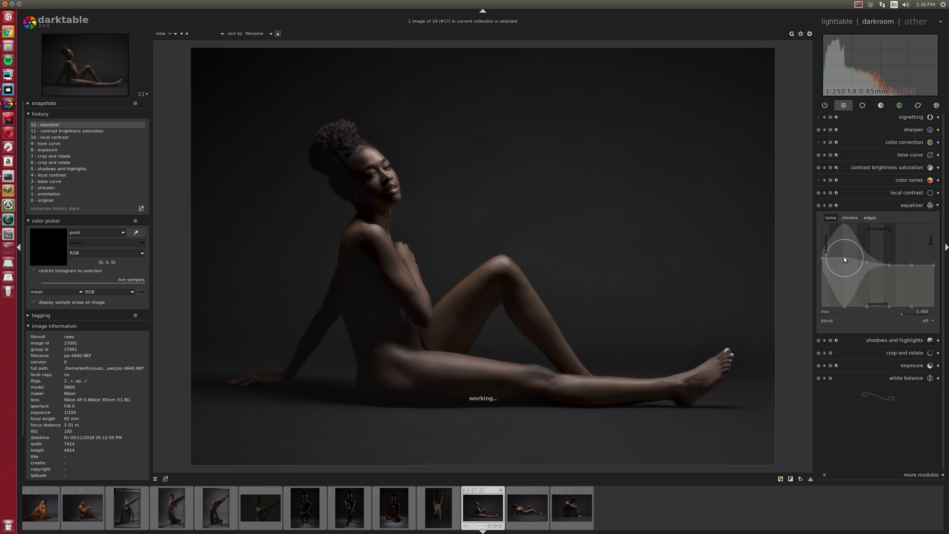
drag(844, 257, 844, 279)
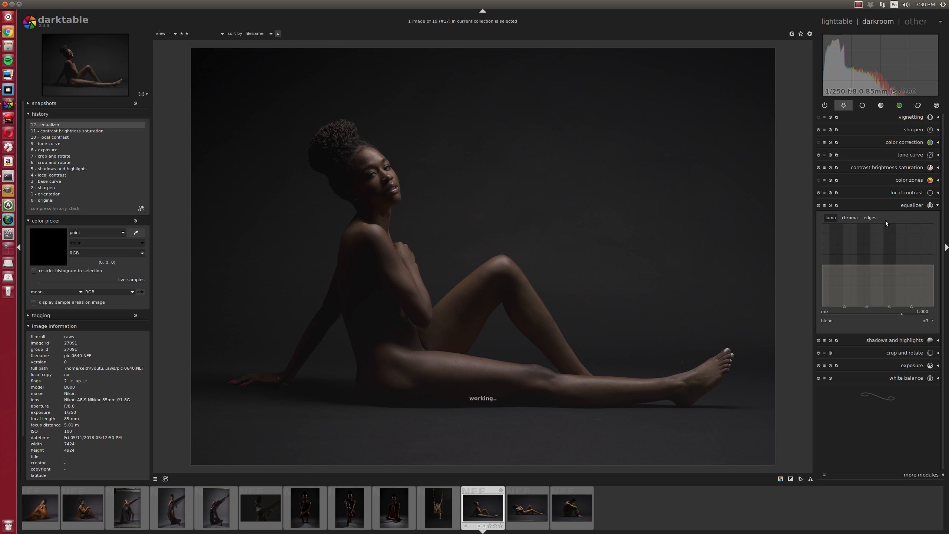
drag(846, 266, 844, 260)
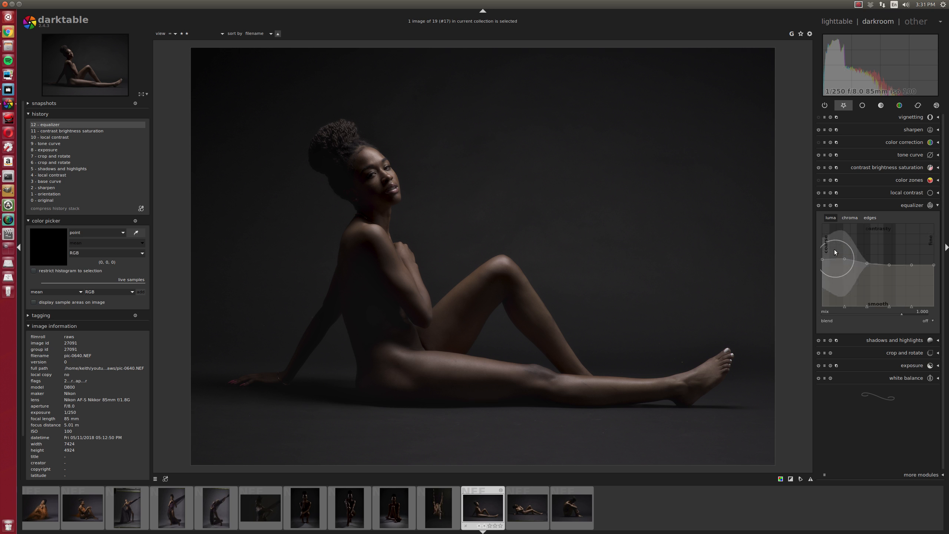
click(817, 205)
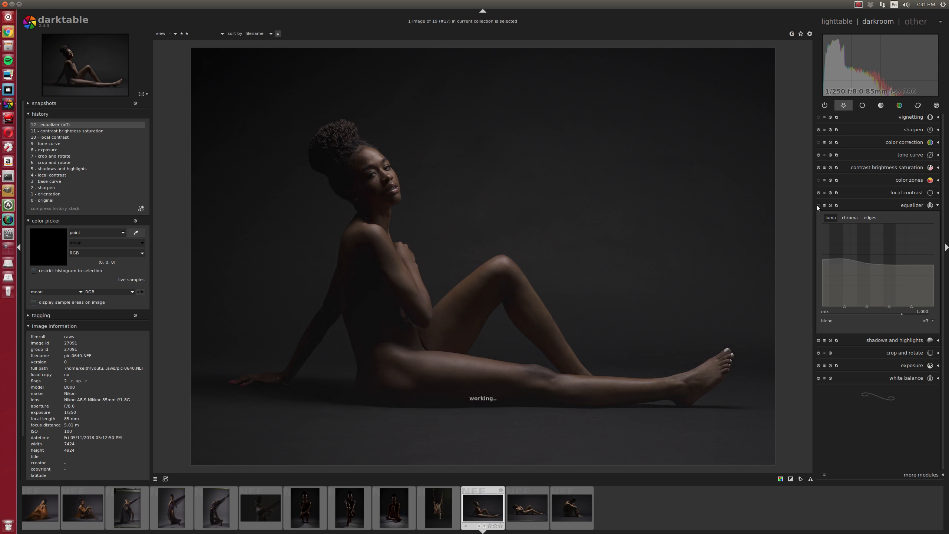
click(817, 205)
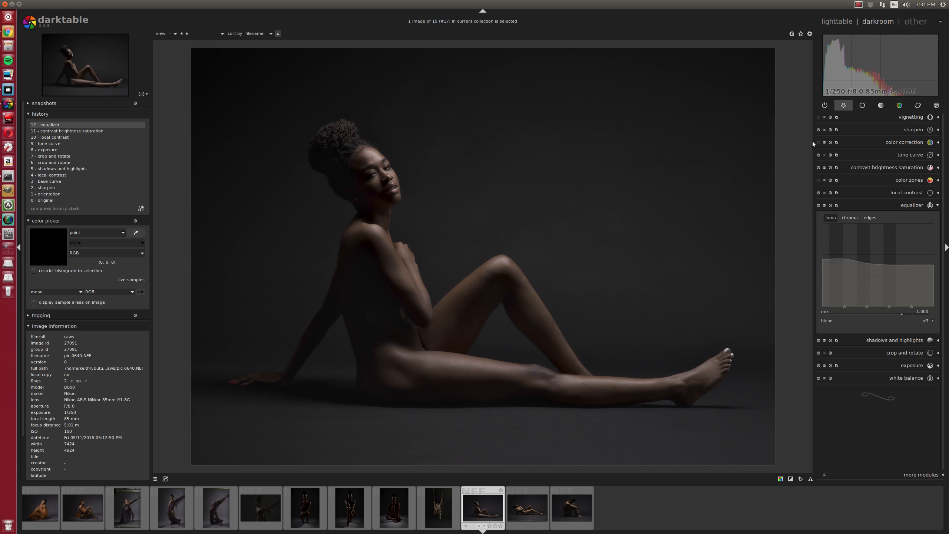
Turn on vignetting and cool the white balance temperature to 5897K.
click(818, 117)
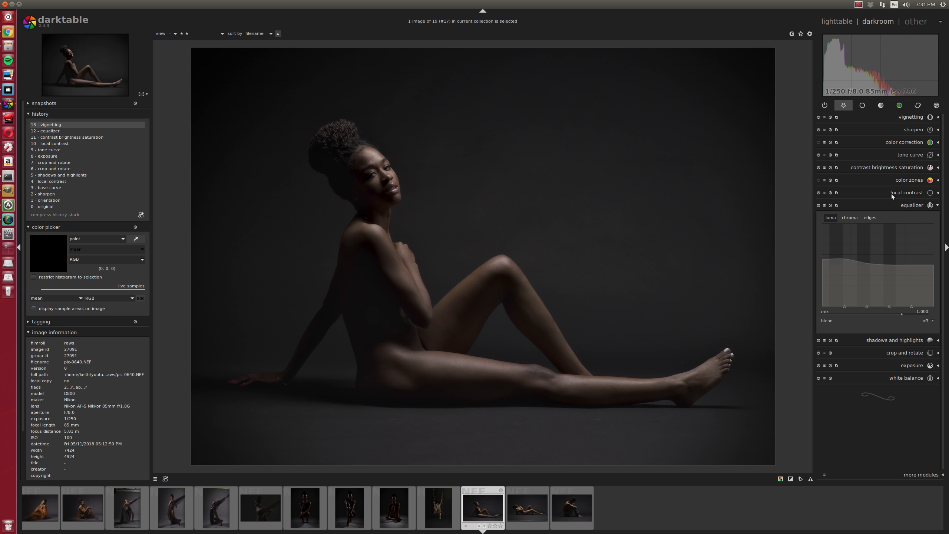
click(897, 167)
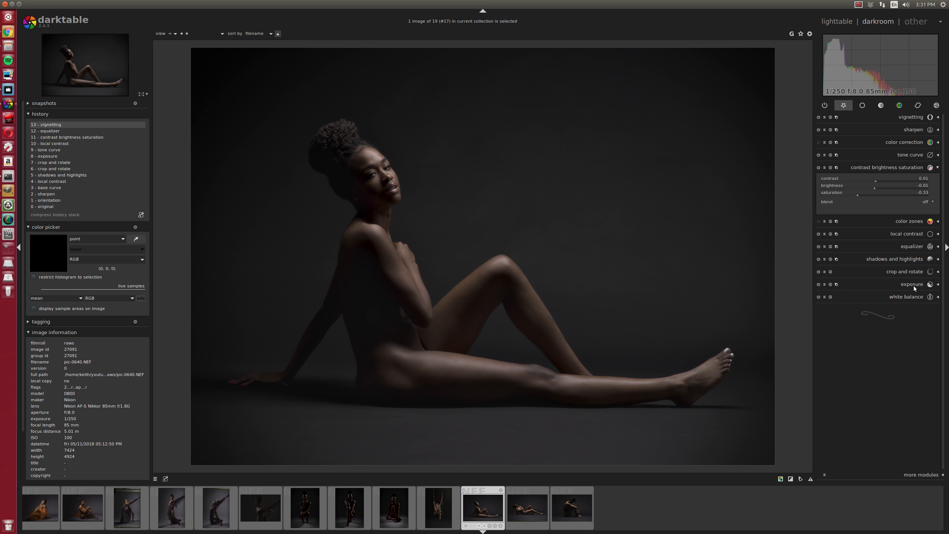
click(913, 296)
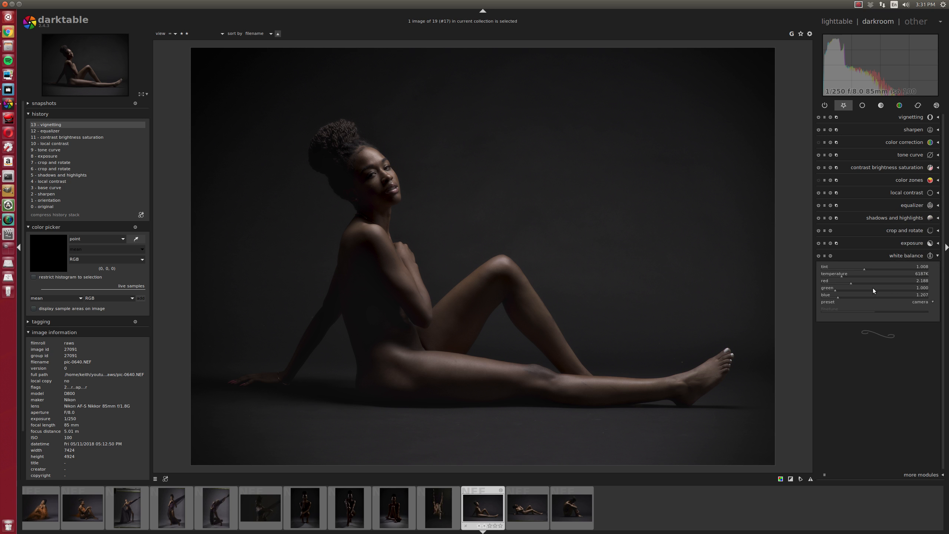
scroll(849, 275, down, 1)
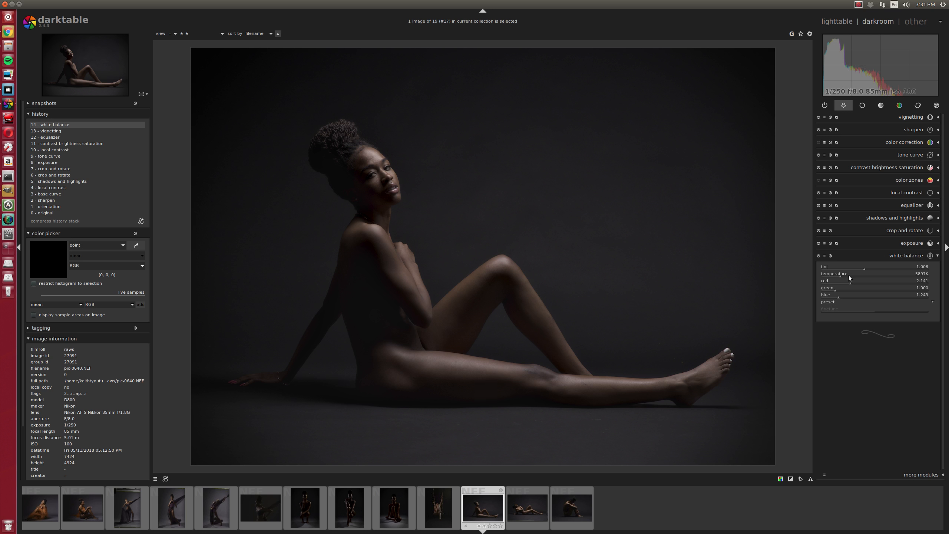
Fit the vignette to the model with a width/height ratio of 1.180, horizontal center -0.040 and vertical center -0.028.
middle_click(343, 261)
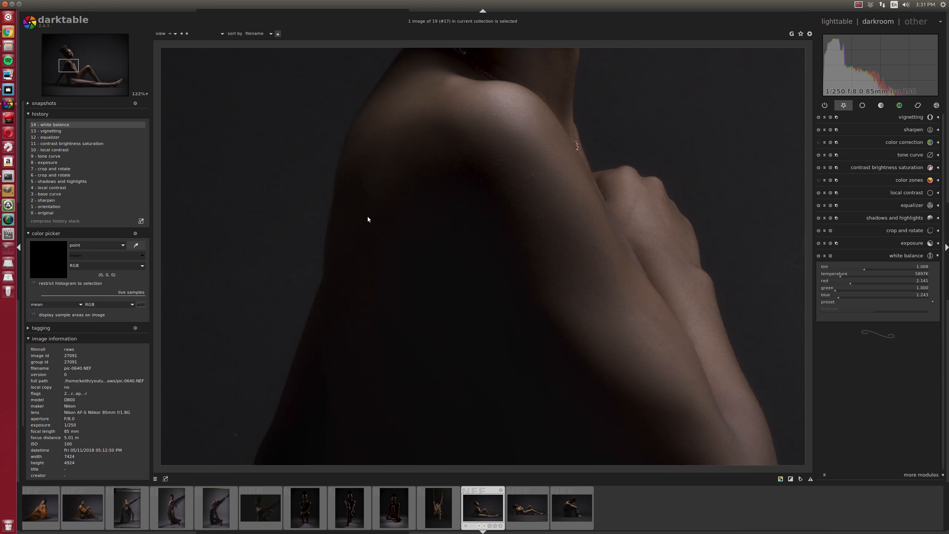
drag(393, 219, 485, 218)
scroll(474, 216, up, 3)
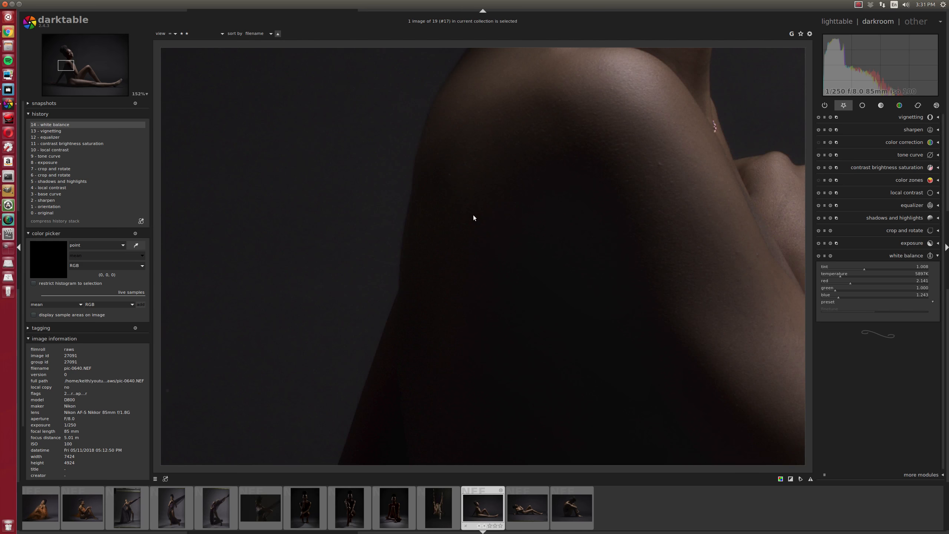
scroll(474, 216, up, 2)
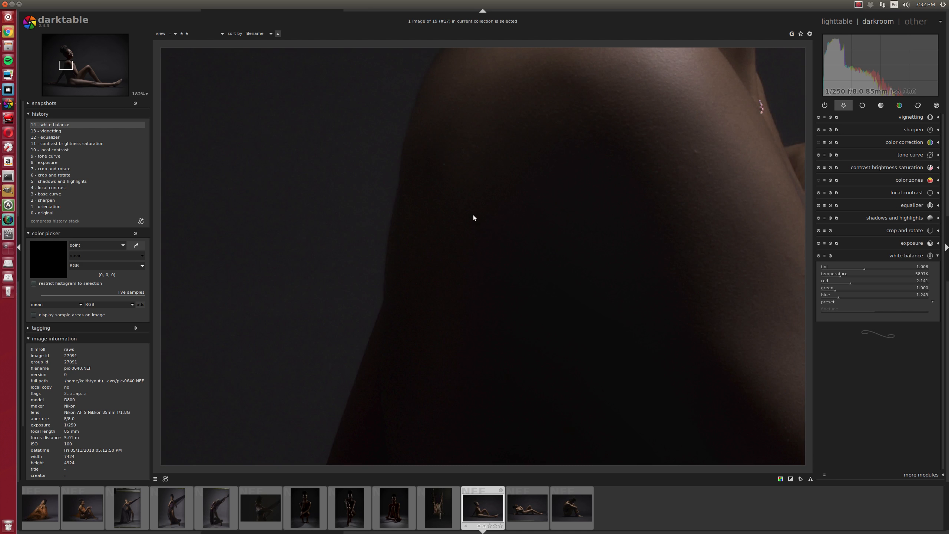
scroll(454, 237, down, 5)
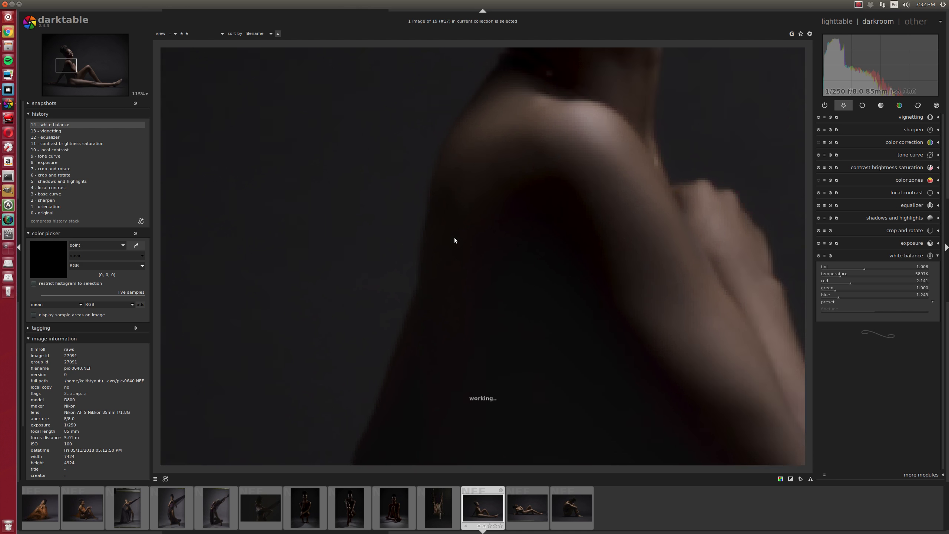
scroll(454, 237, down, 1)
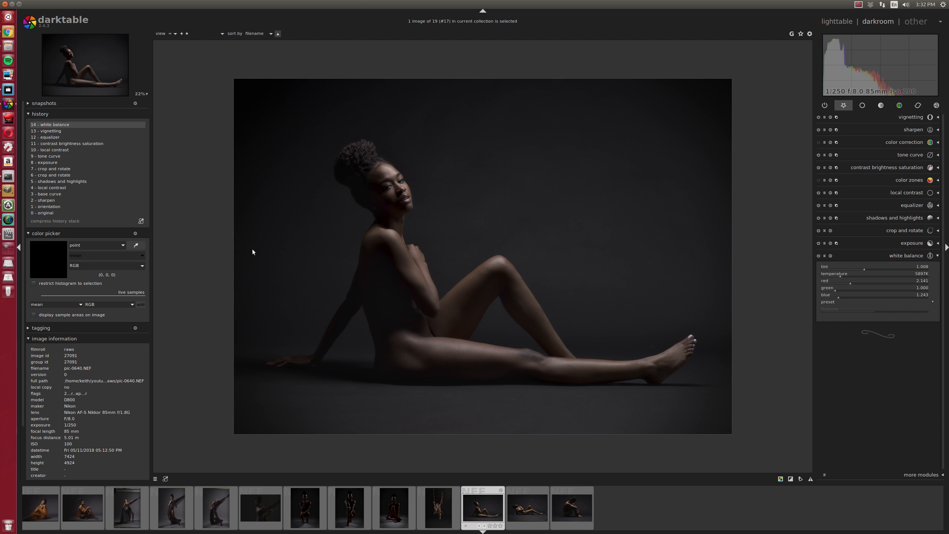
click(908, 117)
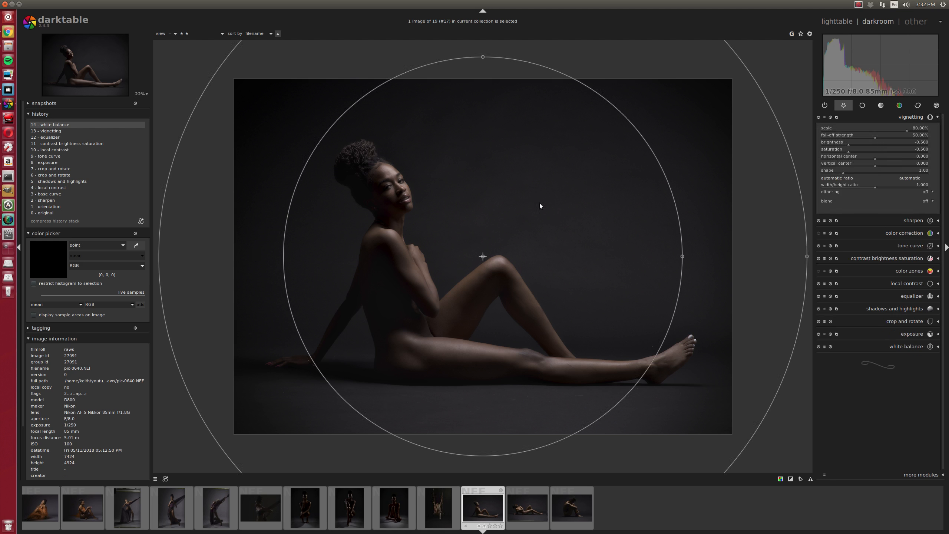
drag(483, 56, 480, 98)
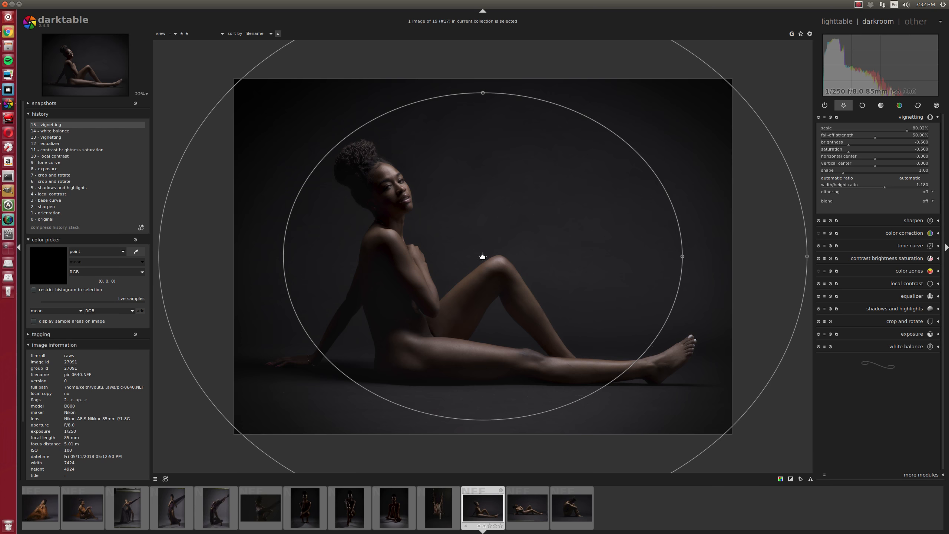
drag(483, 257, 472, 253)
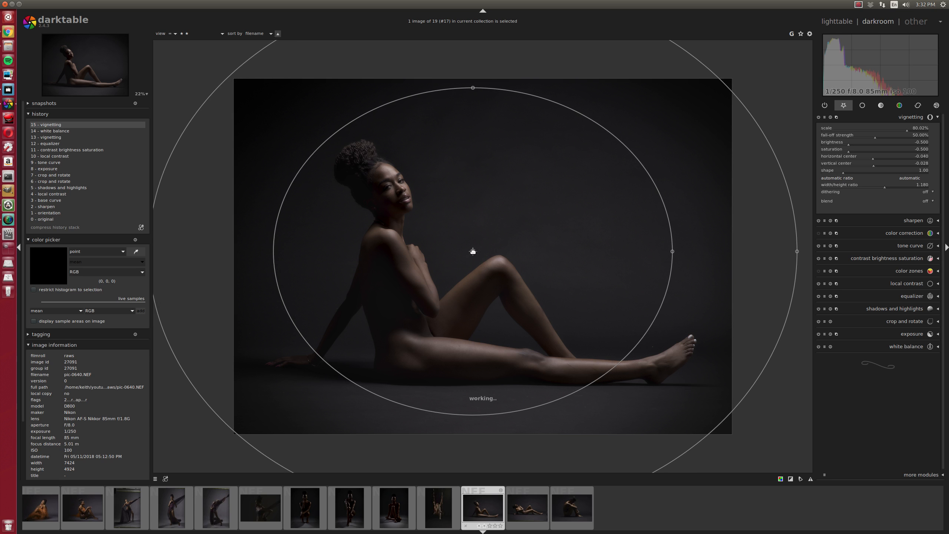
click(911, 118)
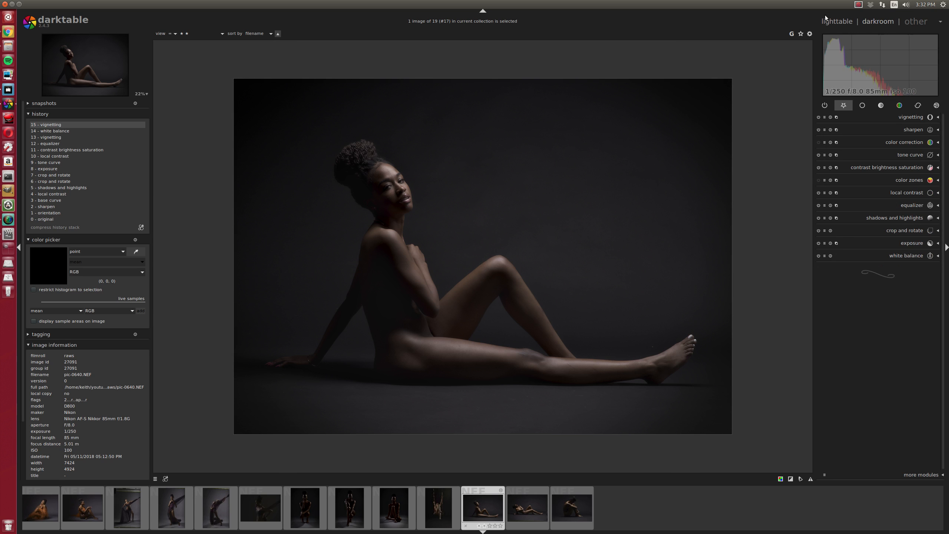
Return to the lighttable and paste the copied edits onto pic-0642.NEF and pic-0678.NEF, excluding crop and rotate.
click(836, 22)
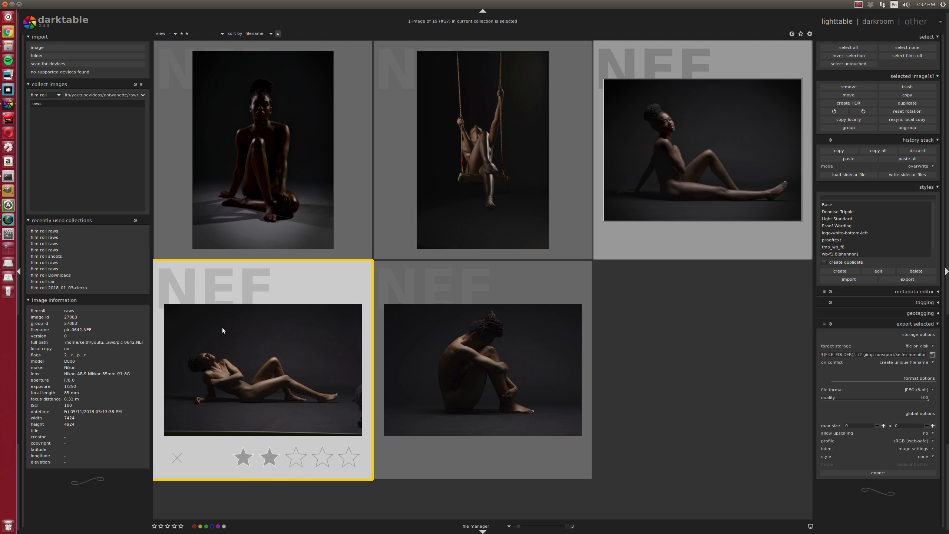
click(248, 358)
ctrl+click(433, 381)
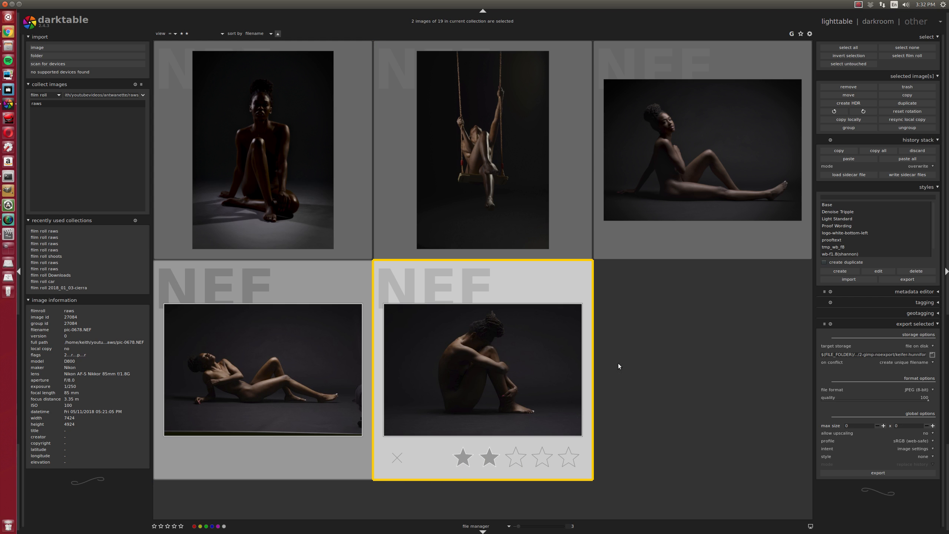
click(912, 159)
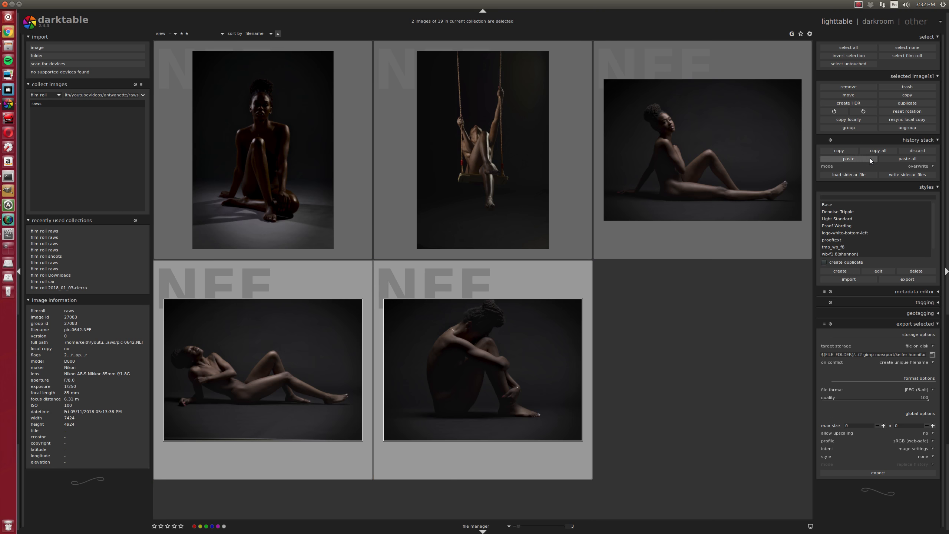
click(870, 161)
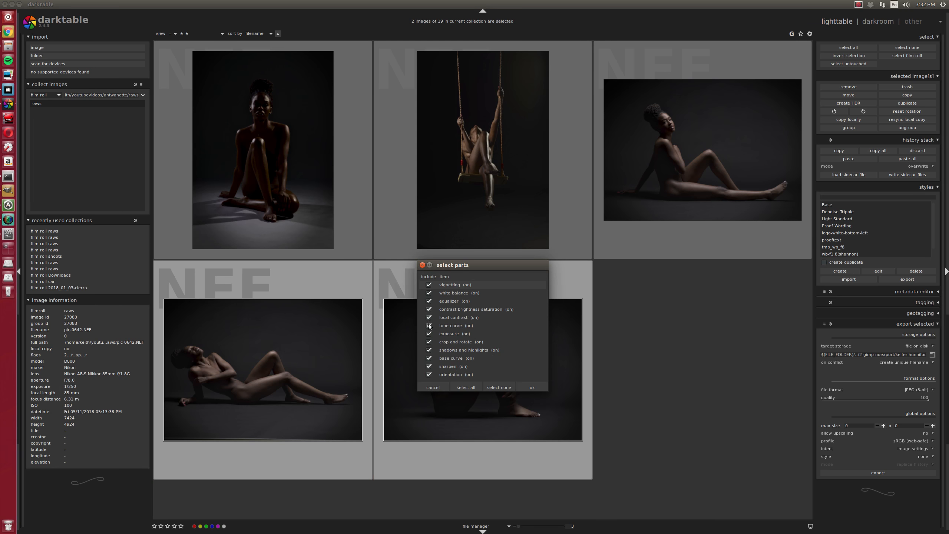
click(429, 341)
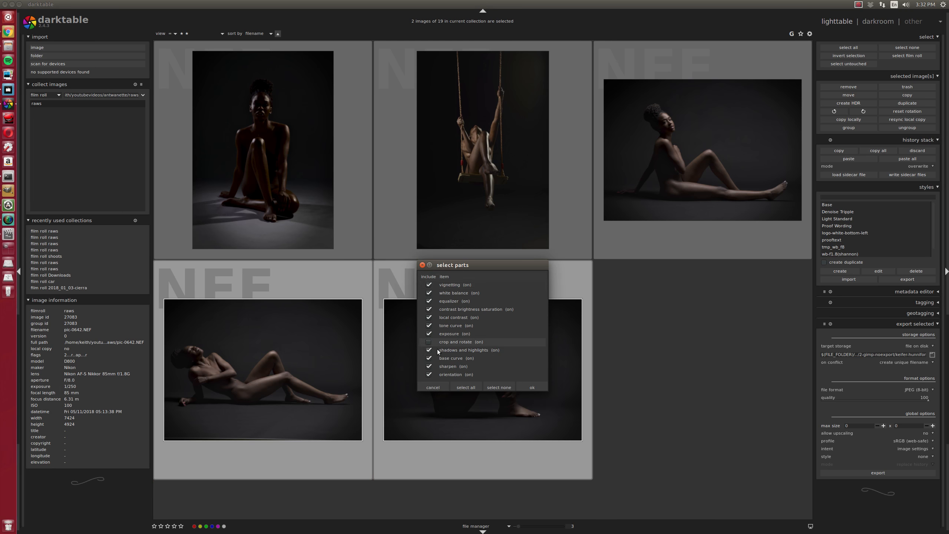
click(546, 389)
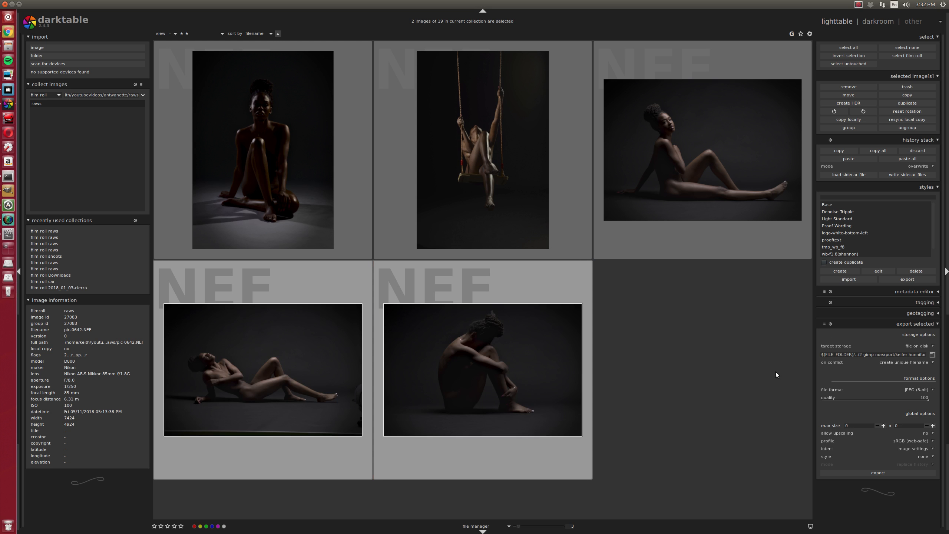
Open pic-0642.NEF in the darkroom and straighten it by 0.66° along the floor's lower edge using crop and rotate.
click(361, 369)
key(d)
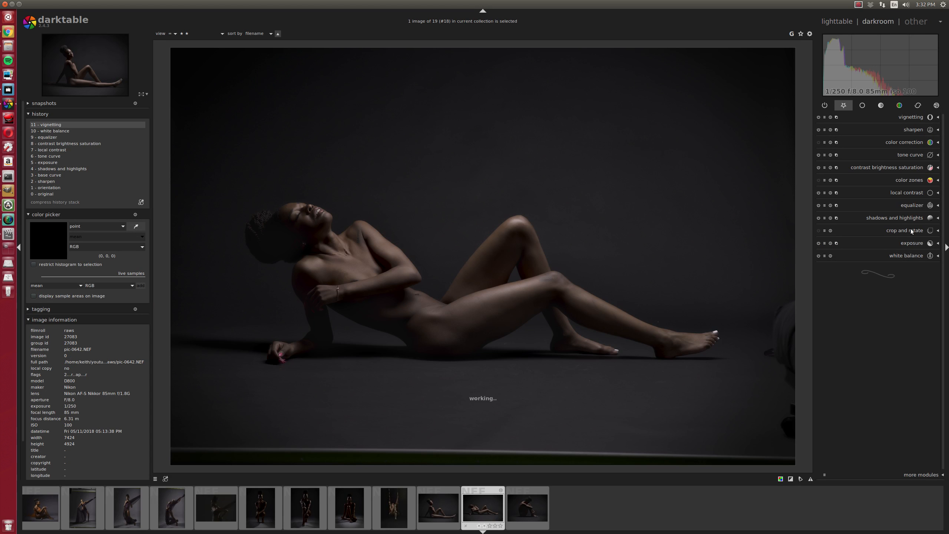
key(c)
drag(551, 243, 540, 243)
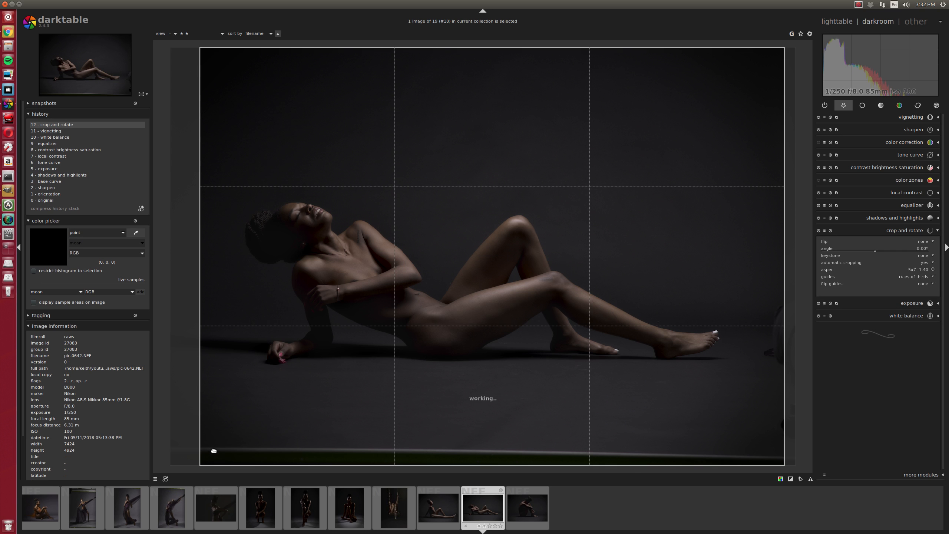
mouse_move(217, 449)
mouse_down()
mouse_move(701, 448)
mouse_move(707, 457)
mouse_up()
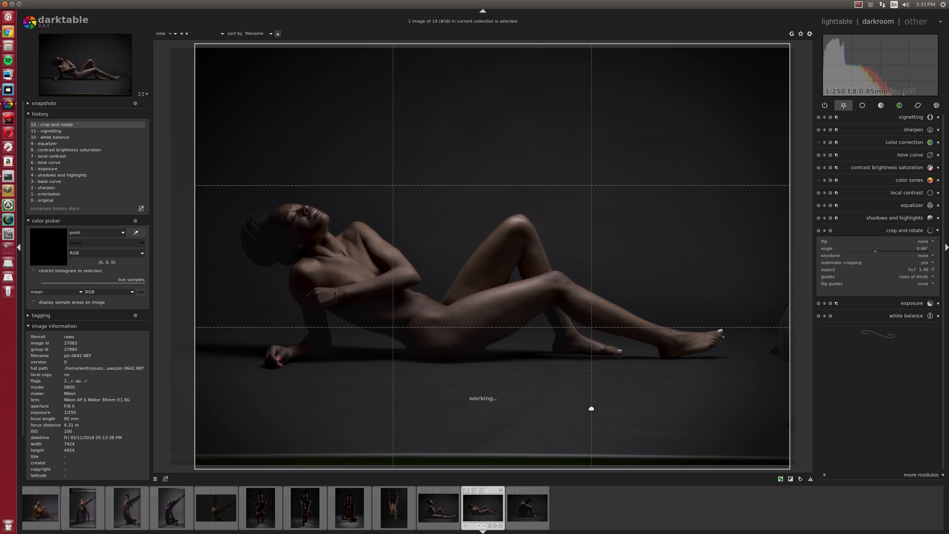
Tighten the crop around the reclining model to exclude the stray floor edge, and set the aspect to 16:10.
drag(779, 460, 756, 435)
drag(656, 394, 663, 398)
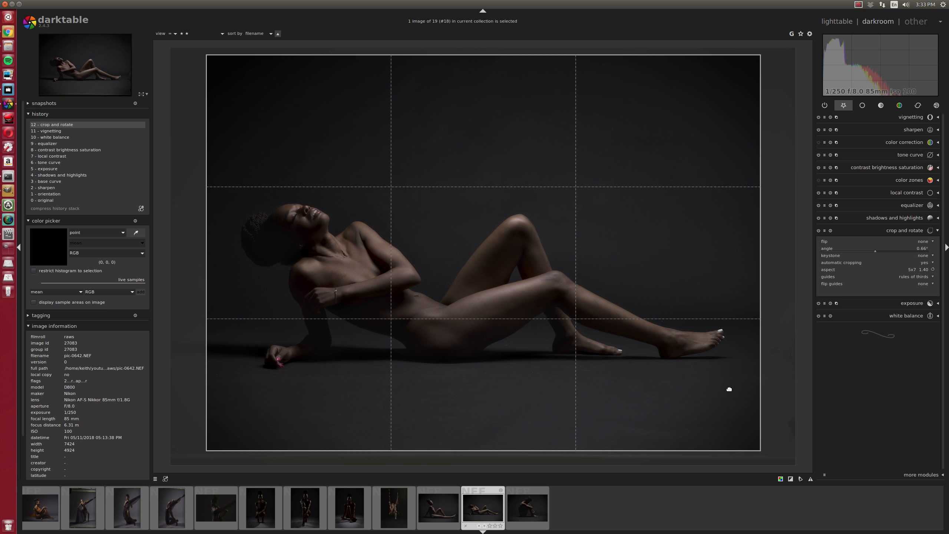
click(914, 269)
click(911, 294)
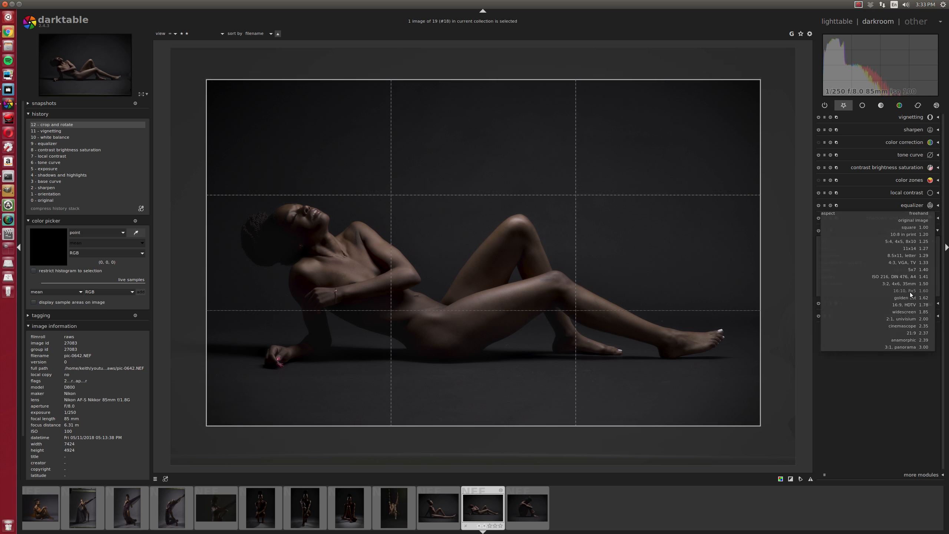
Switch to pic-0678.NEF and add a graduated density filter along the floor line at the model's feet, rotated to -179.65°.
key(space)
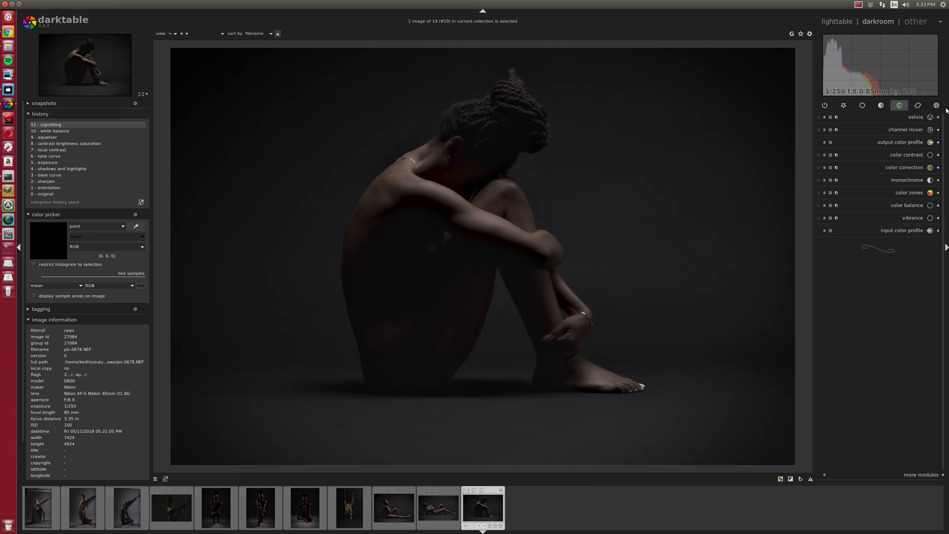
click(946, 111)
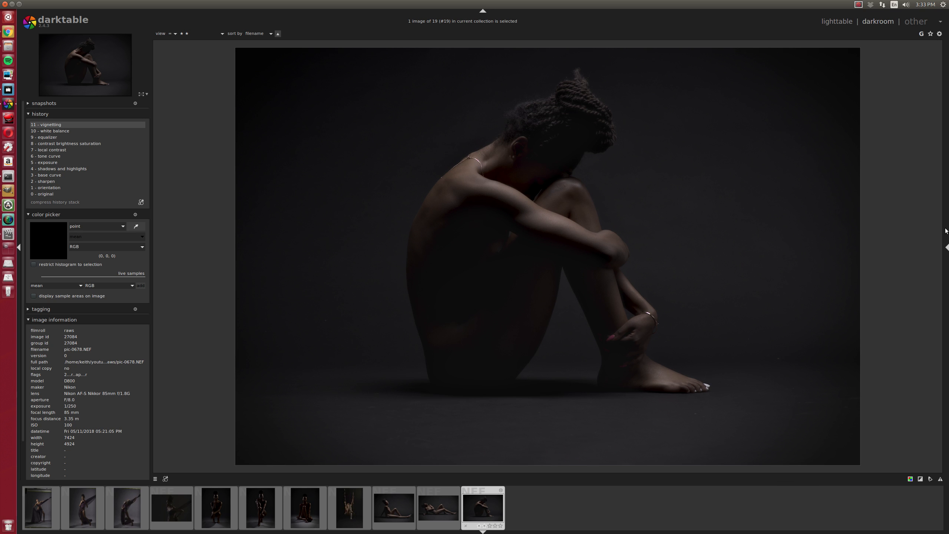
click(947, 247)
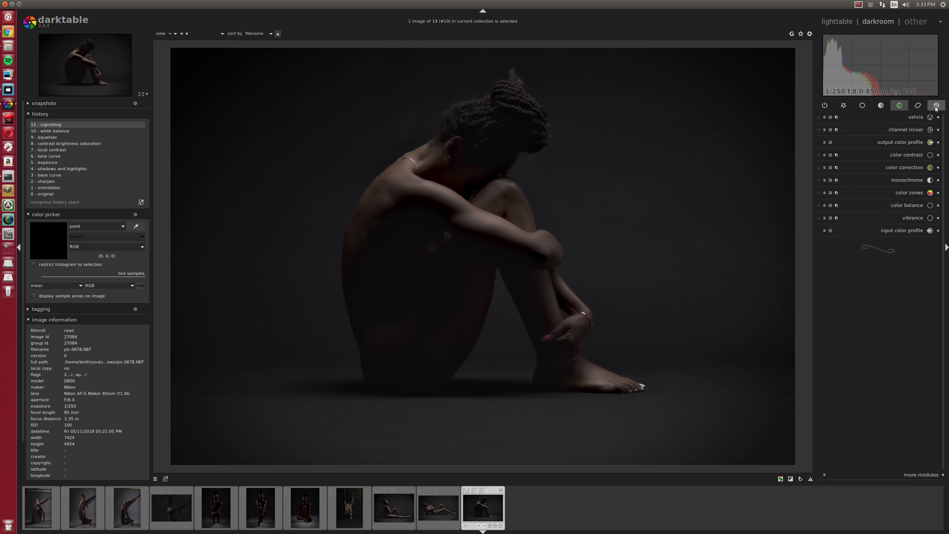
click(893, 273)
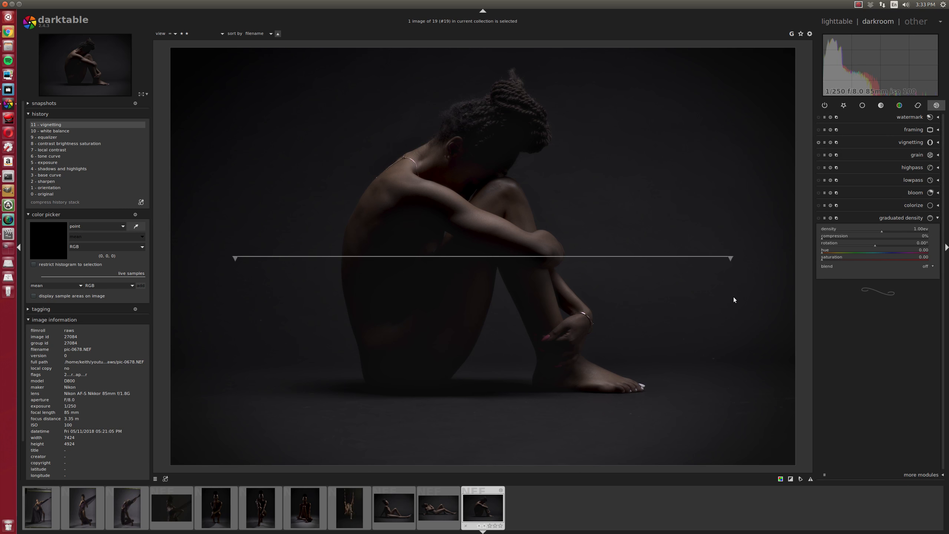
drag(541, 259, 523, 395)
mouse_move(882, 231)
mouse_down()
mouse_move(902, 230)
mouse_move(853, 232)
mouse_move(871, 232)
mouse_up()
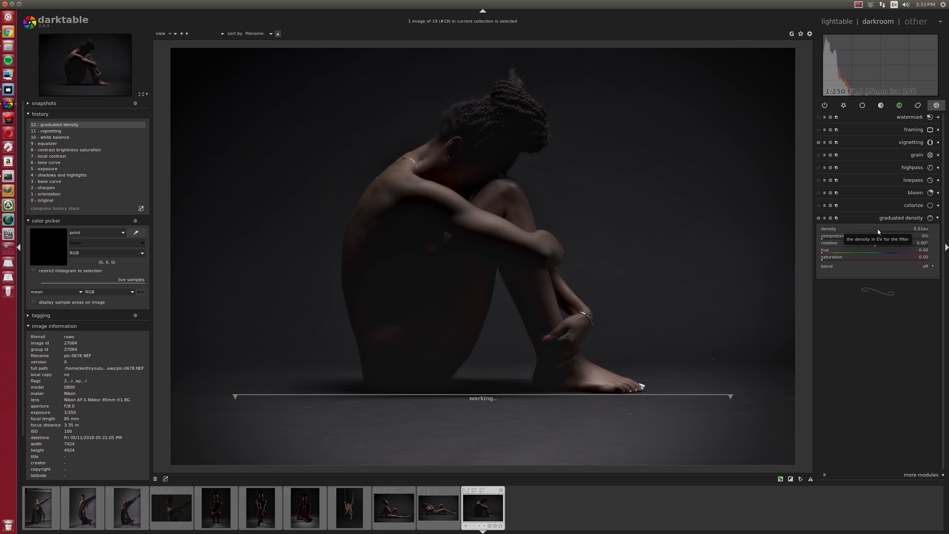
drag(730, 398, 757, 386)
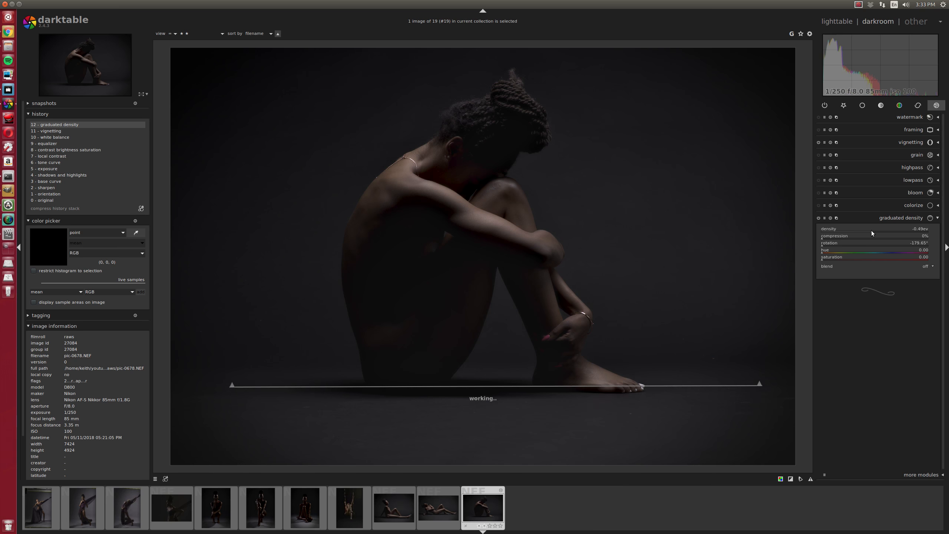
Try different densities for the graduated filter, settle on 2.77 EV, and raise its line to the model's forearm level.
click(856, 233)
click(848, 232)
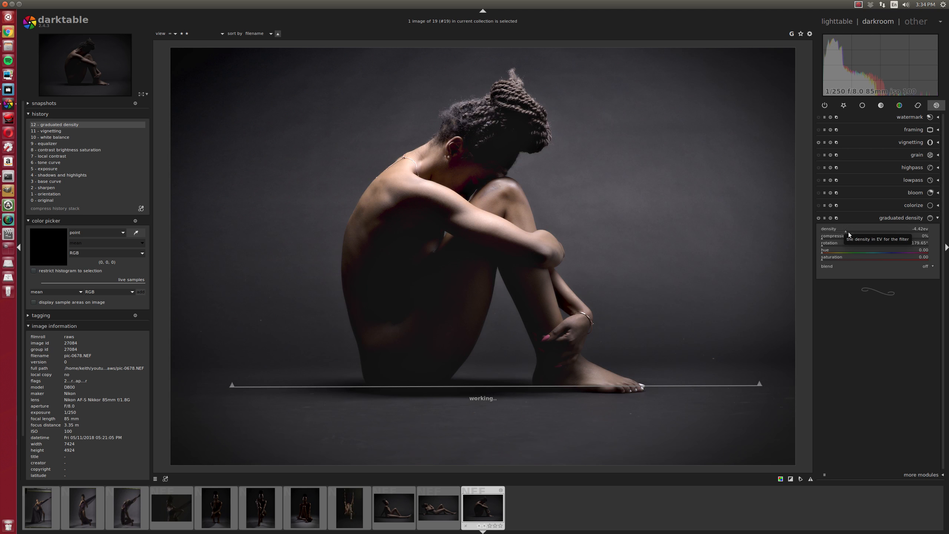
click(889, 233)
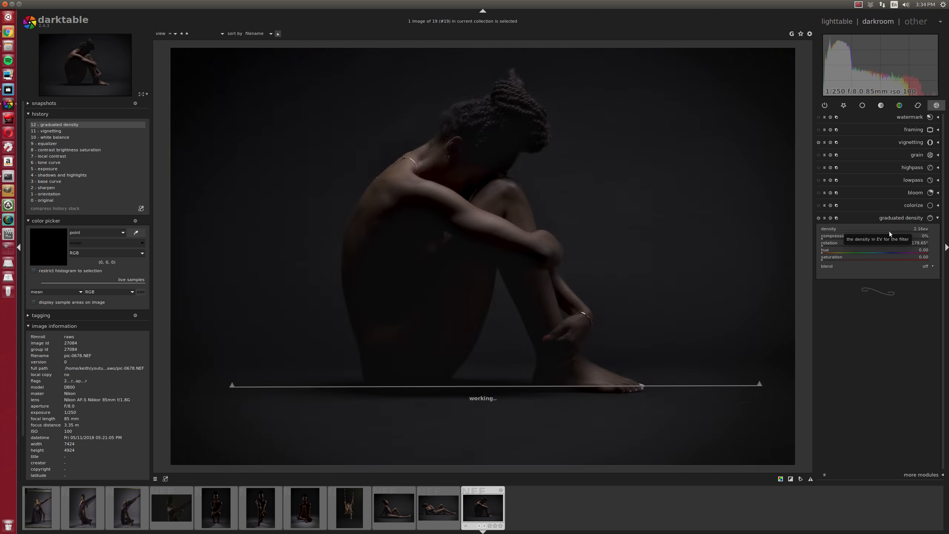
click(894, 232)
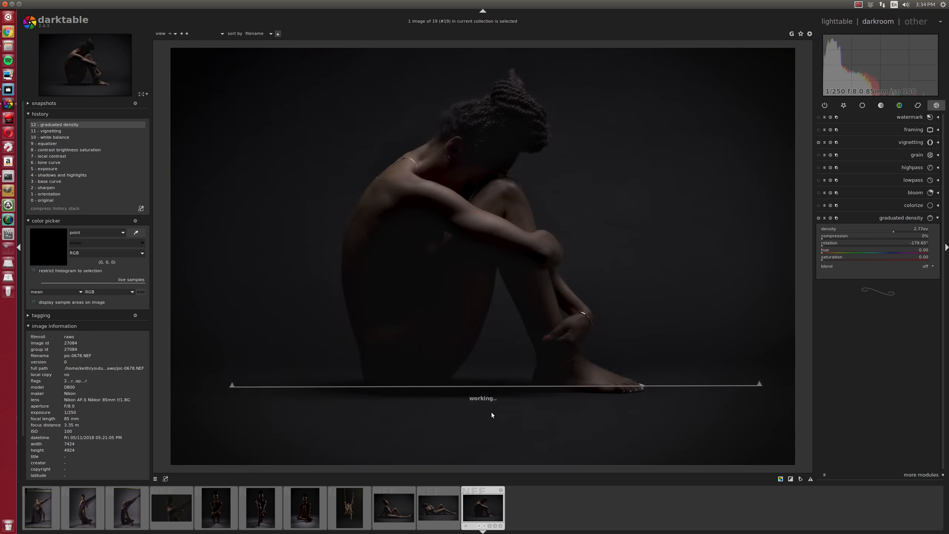
drag(489, 387, 501, 280)
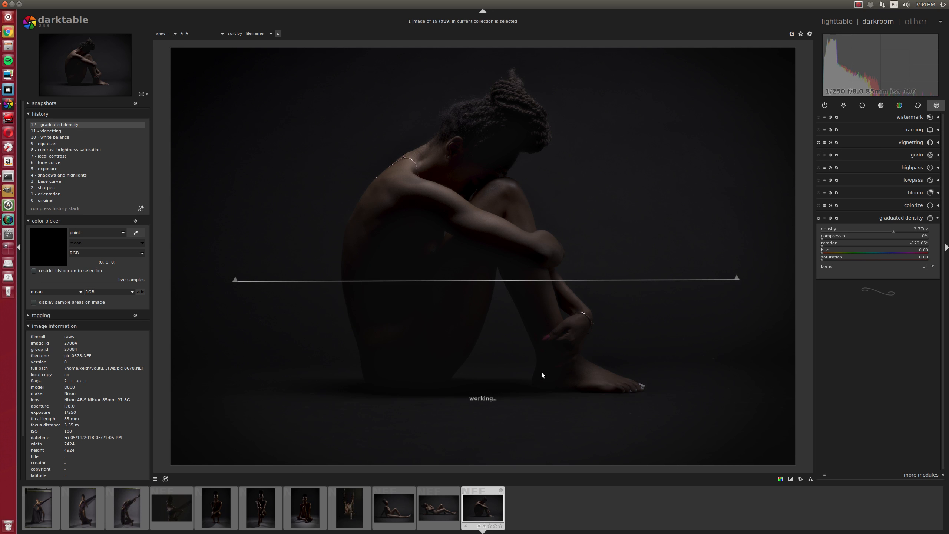
Set the graduated filter's compression to 52% and density to 5.06 EV, and lower its line slightly.
scroll(850, 238, up, 4)
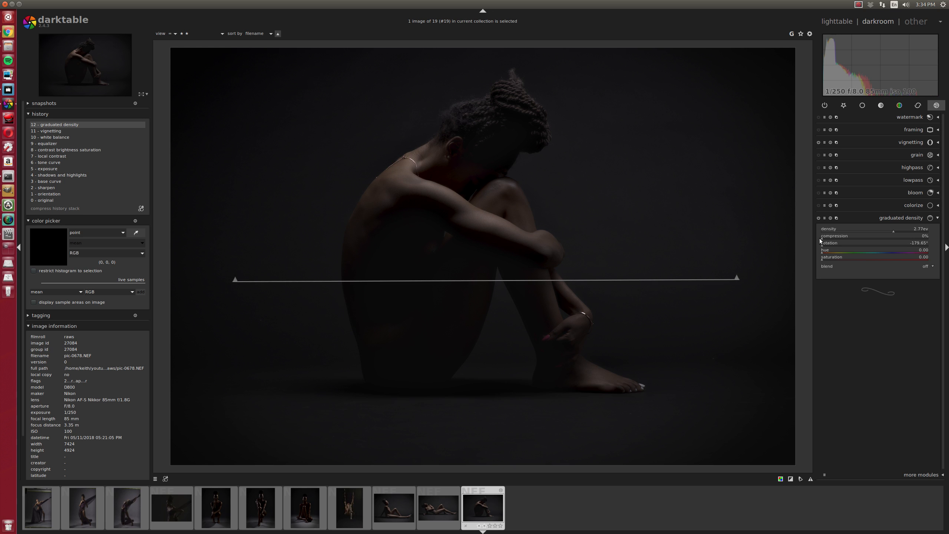
click(855, 238)
mouse_move(855, 237)
mouse_down()
mouse_move(924, 236)
mouse_move(908, 234)
mouse_up()
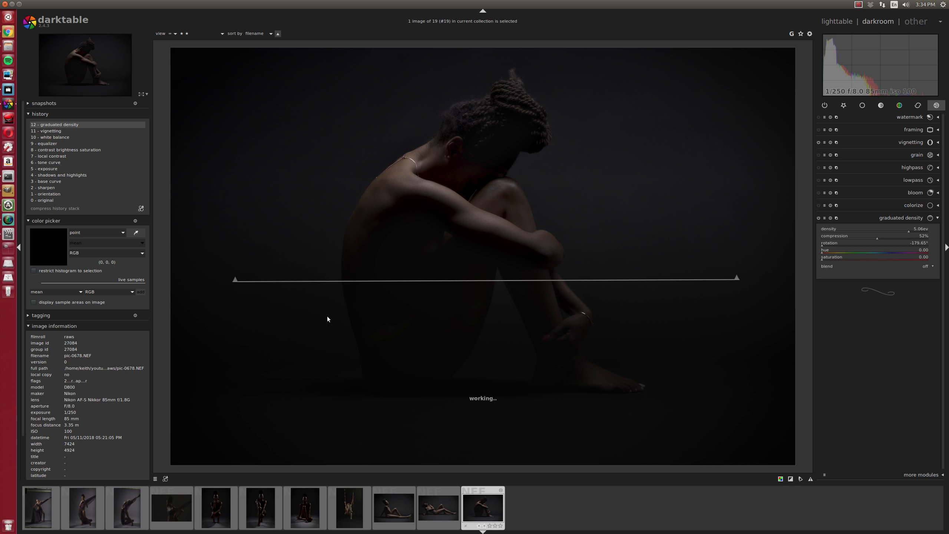
drag(517, 278, 515, 288)
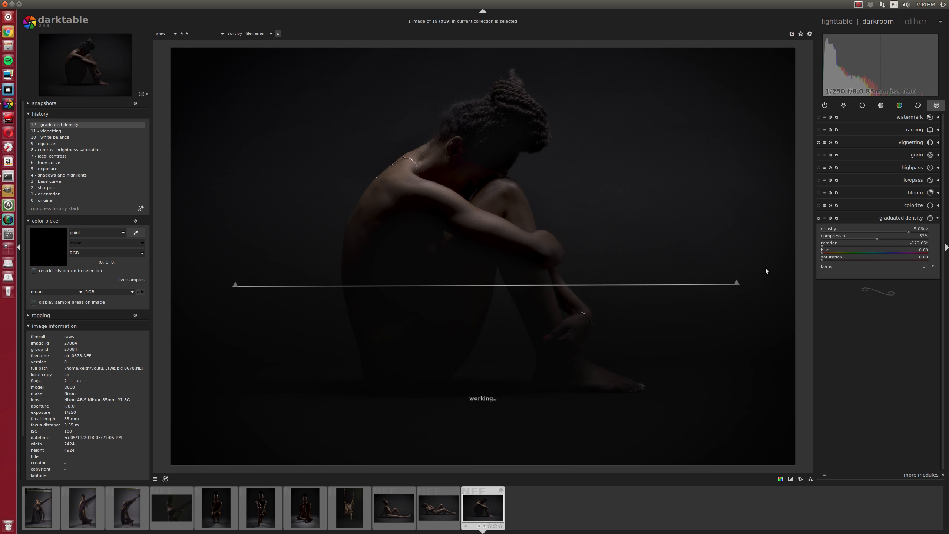
click(896, 218)
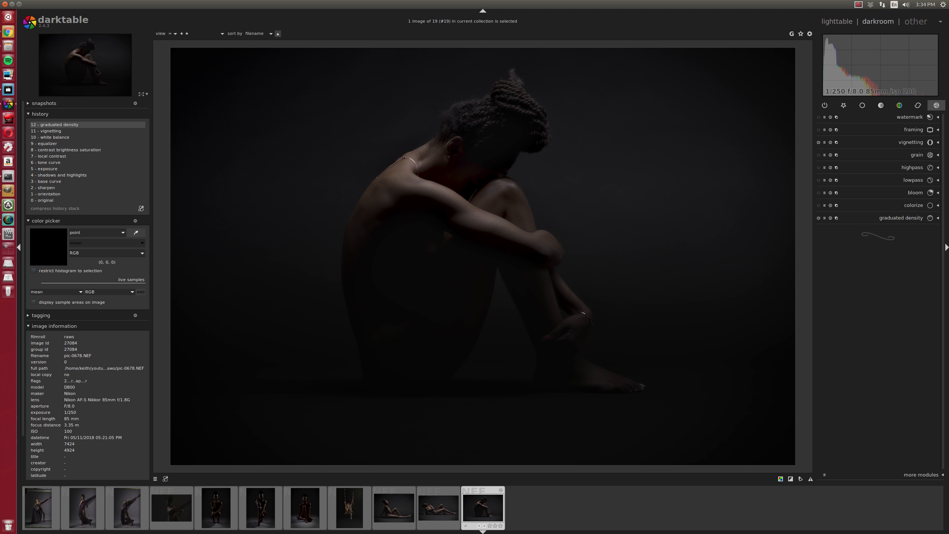
Raise the upper and lower points of the tone curve's L channel to lighten the highlights and dark tones.
click(844, 105)
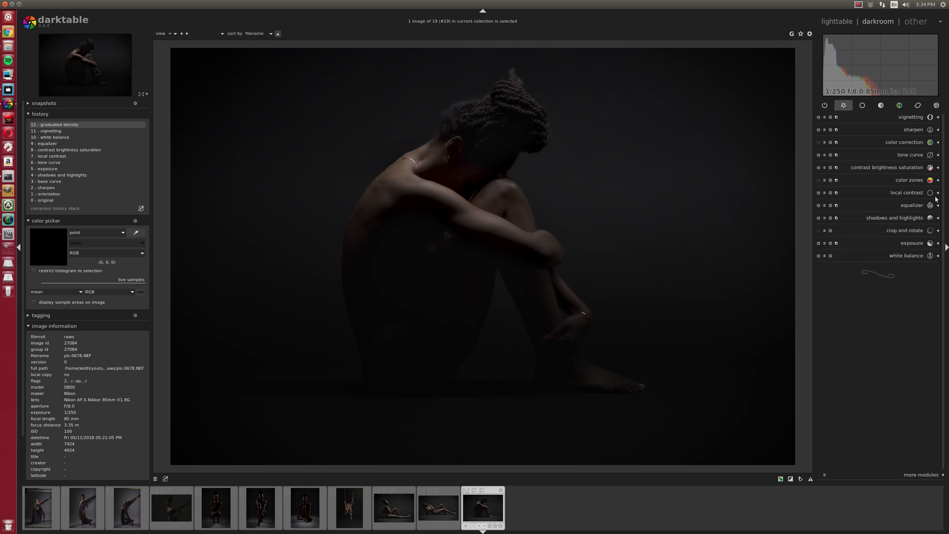
click(908, 155)
drag(882, 220, 878, 194)
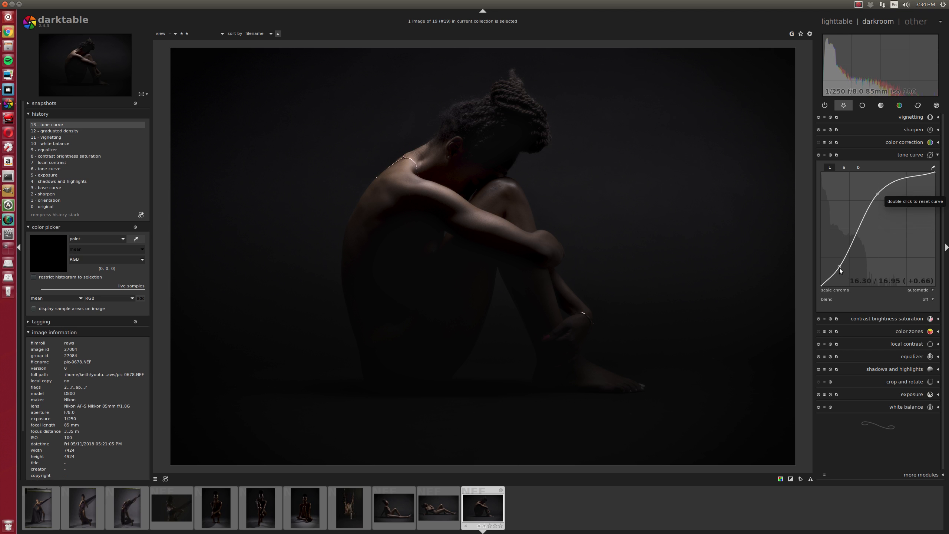
drag(840, 271, 841, 266)
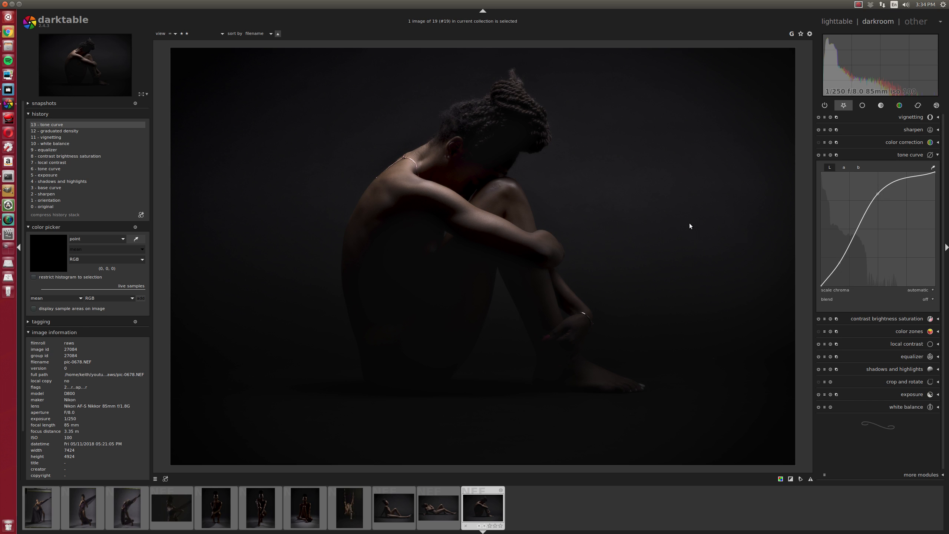
click(906, 155)
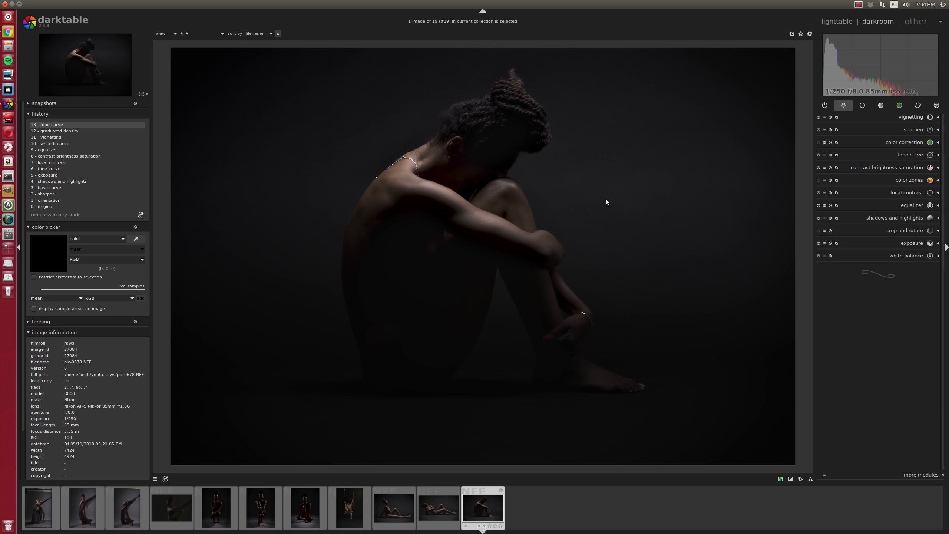
Adjust the equalizer and set shadows to 10.89 in shadows and highlights.
click(903, 206)
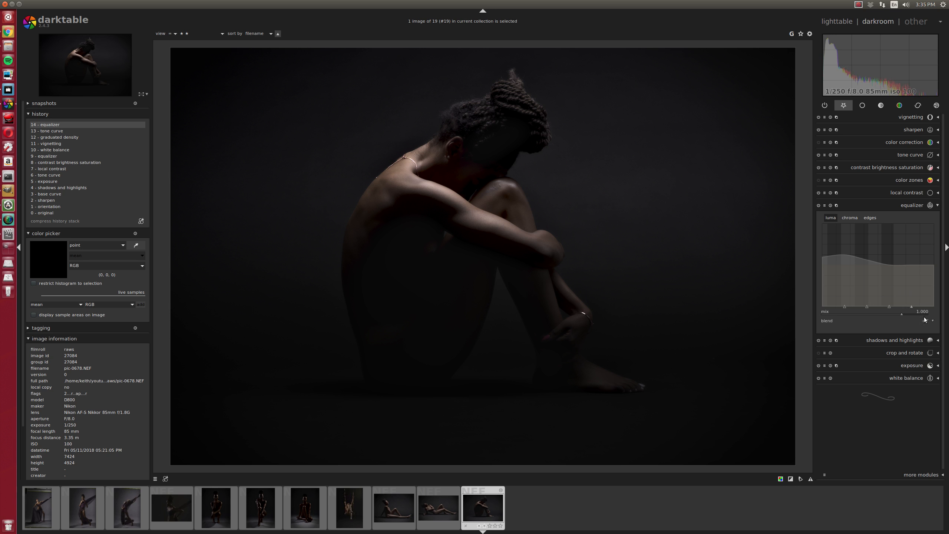
click(888, 340)
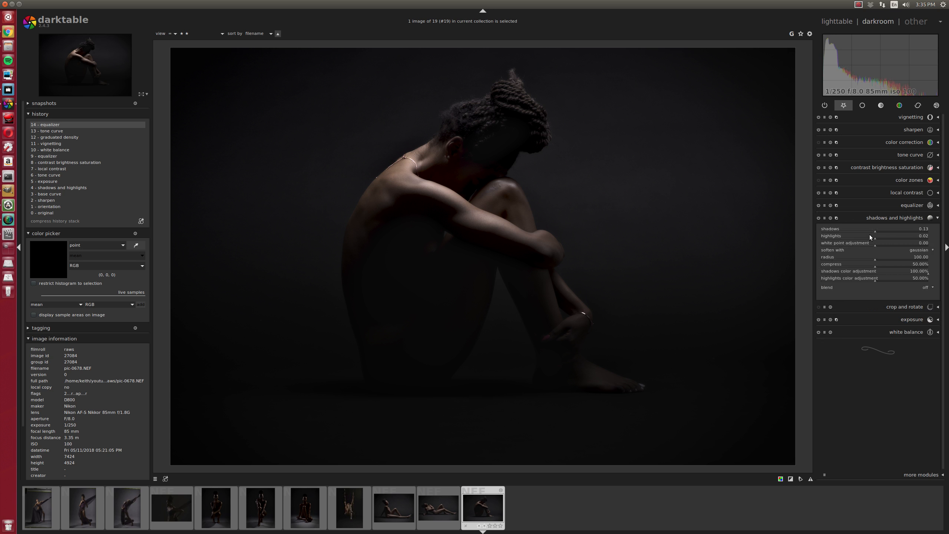
drag(877, 231, 880, 230)
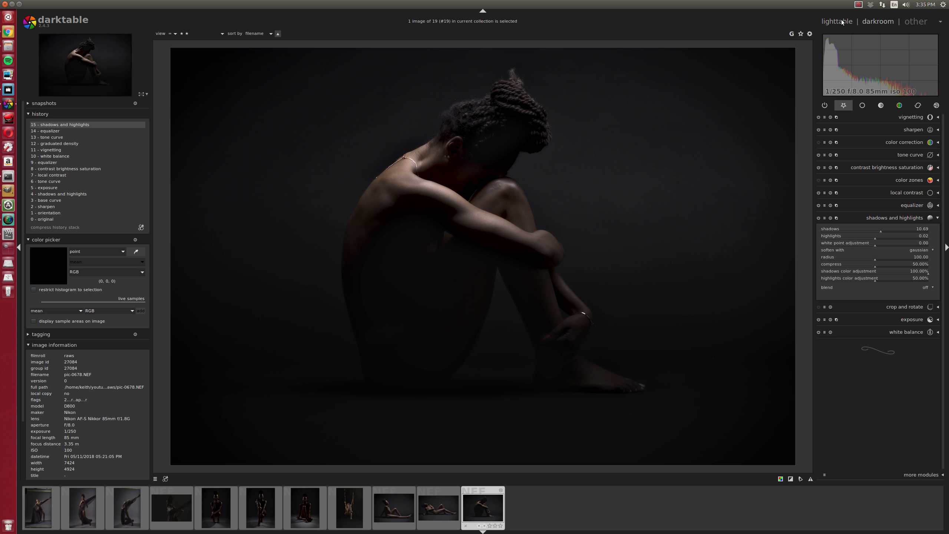
Return to the lighttable and review the edited photos back to the start of the collection.
key(l)
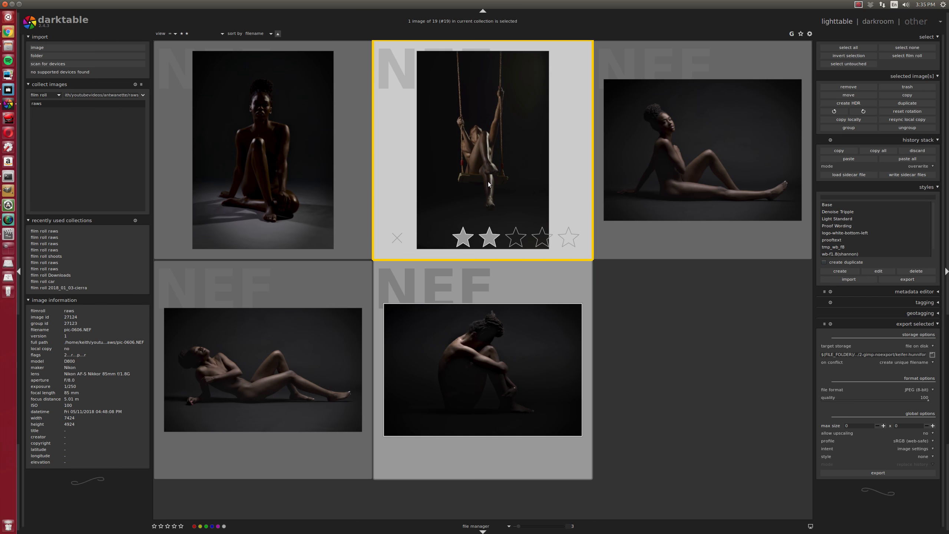
scroll(483, 177, up, 3)
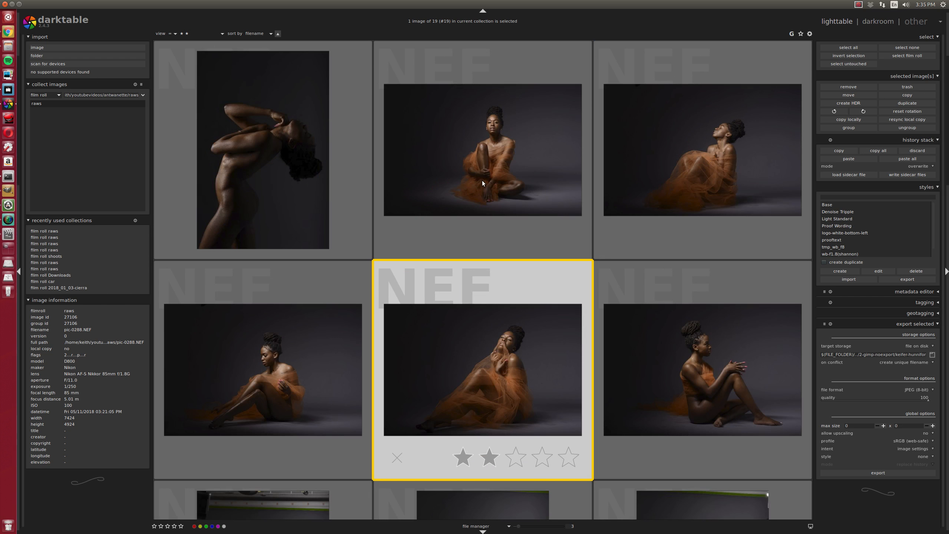
scroll(471, 219, up, 1)
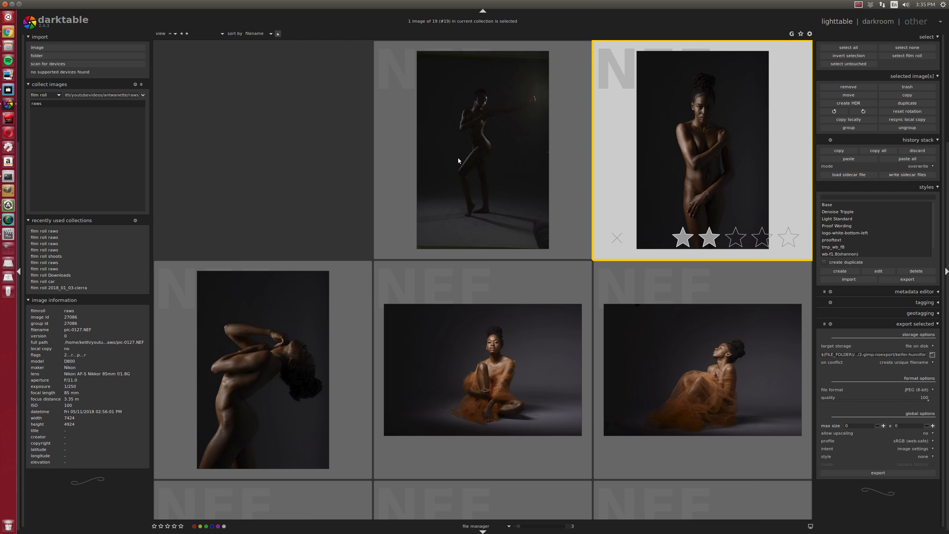
Check _8003266.NEF in the darkroom, return to the lighttable, and select pic-0485.NEF as the source of the look.
double_click(584, 217)
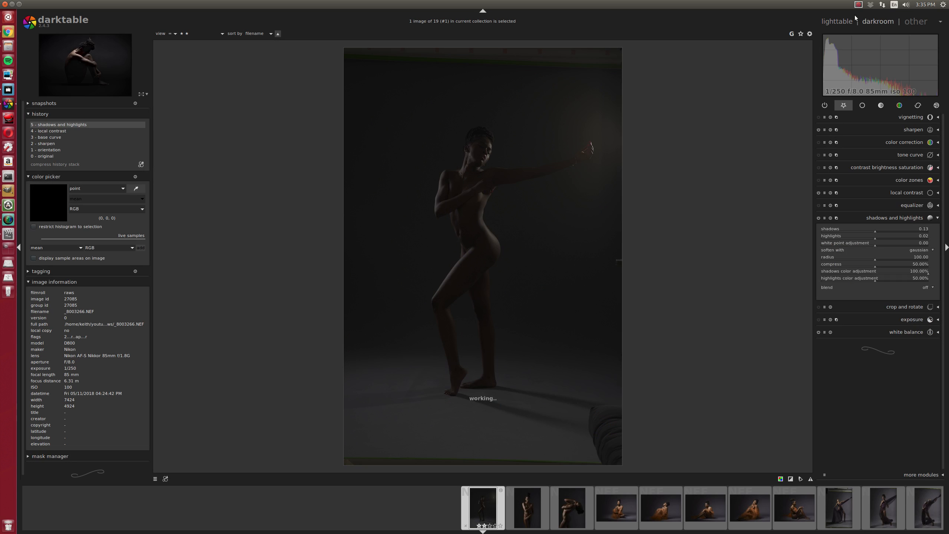
key(l)
scroll(604, 208, down, 3)
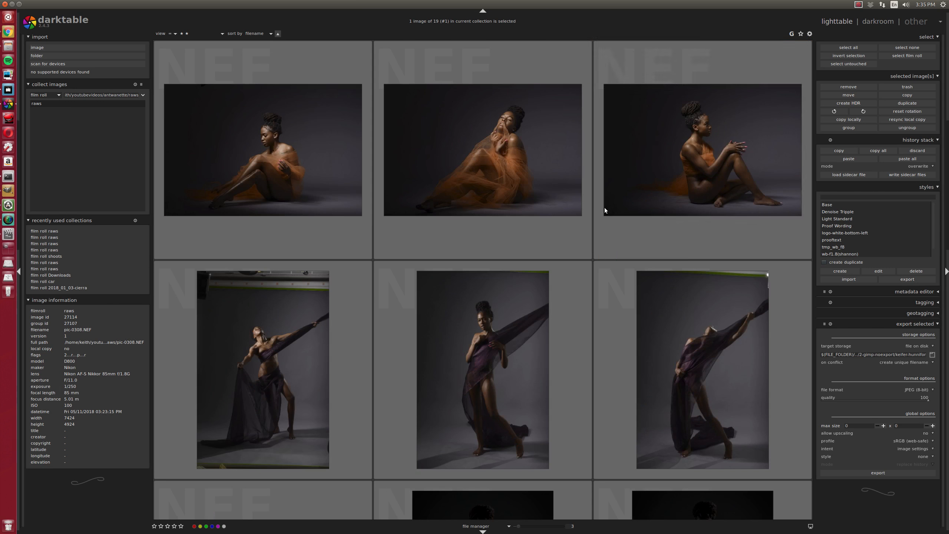
scroll(640, 194, up, 1)
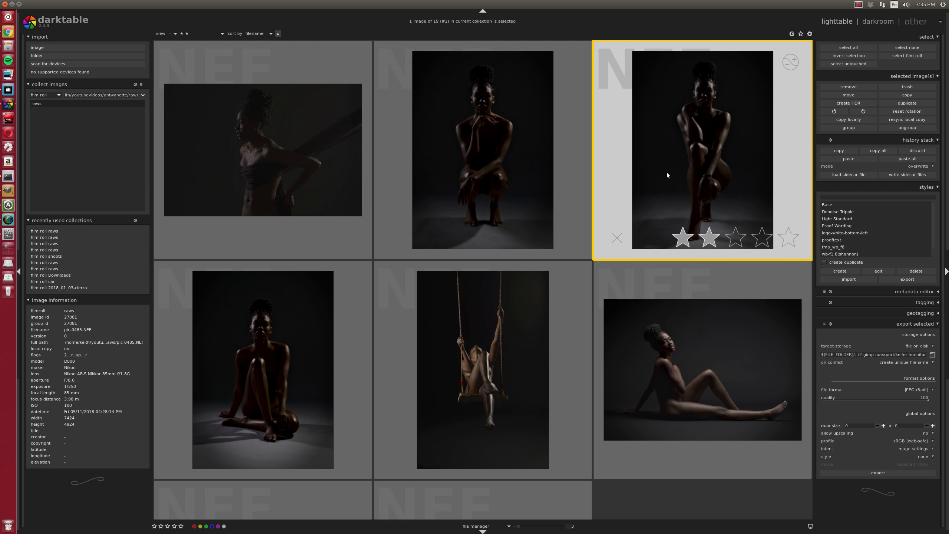
click(757, 135)
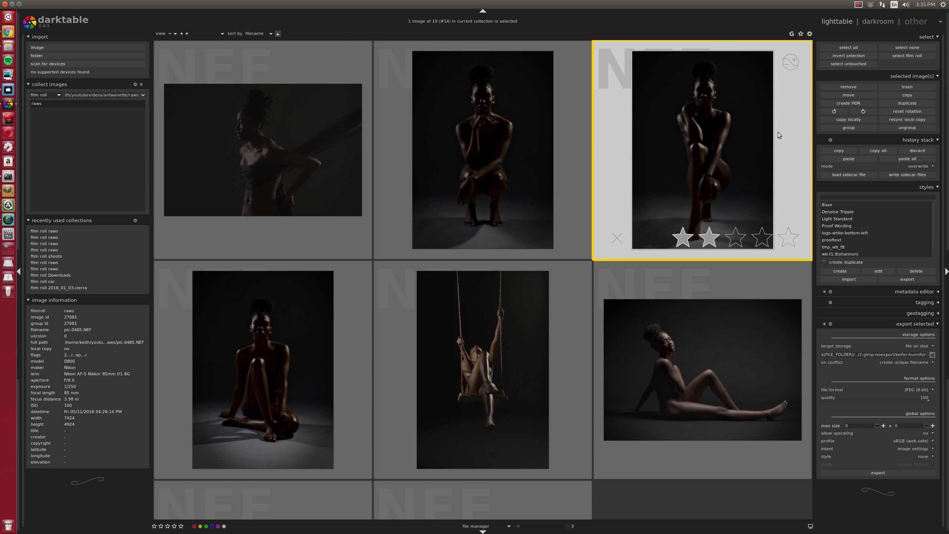
Paste the copied history onto _8003266.NEF, leaving out lowpass and crop and rotate.
scroll(677, 172, up, 2)
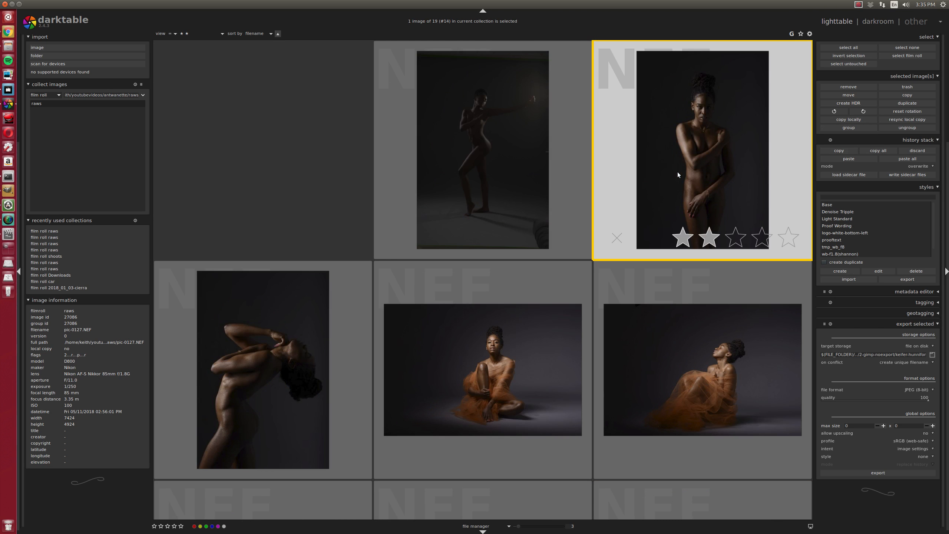
click(492, 139)
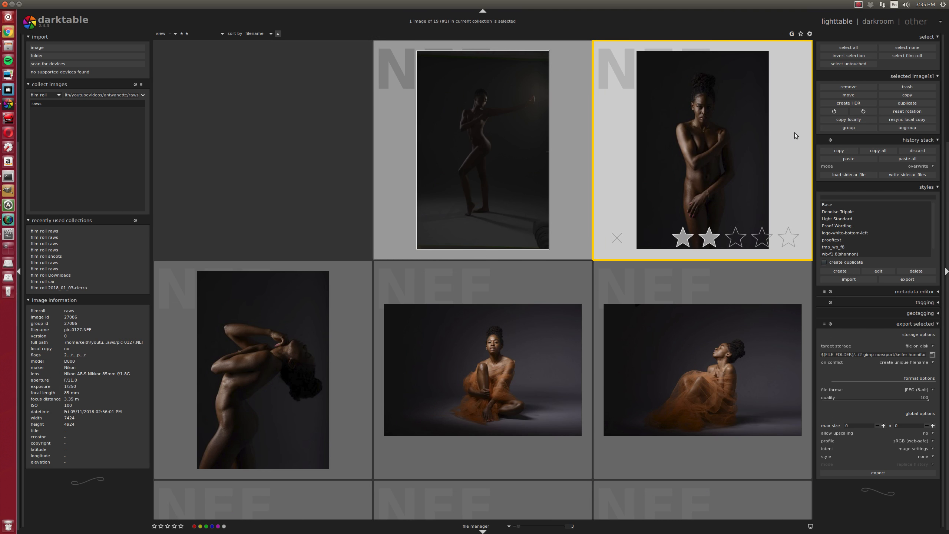
click(856, 159)
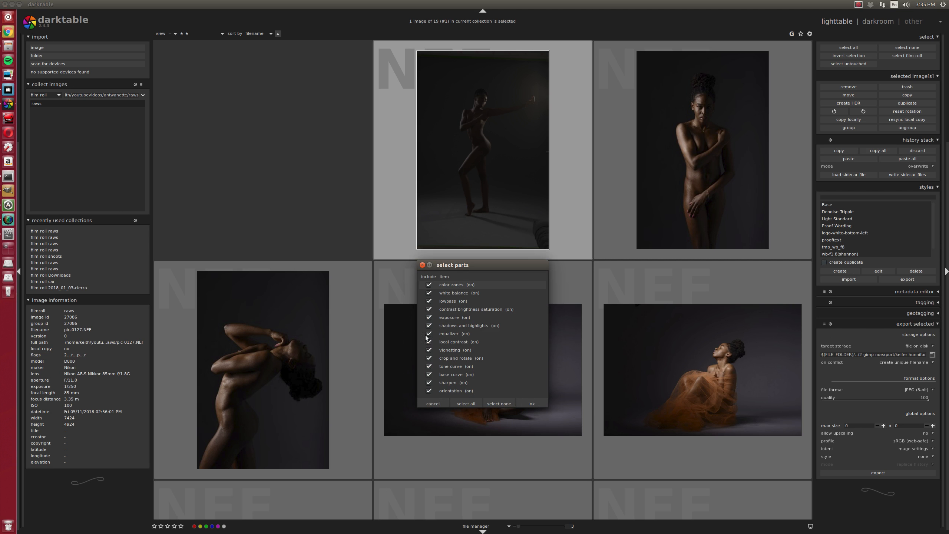
click(429, 303)
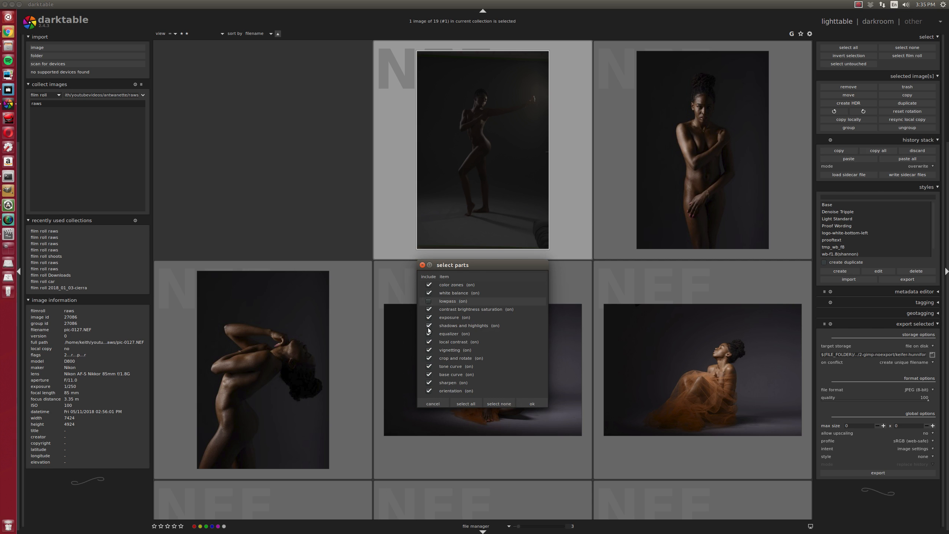
click(429, 358)
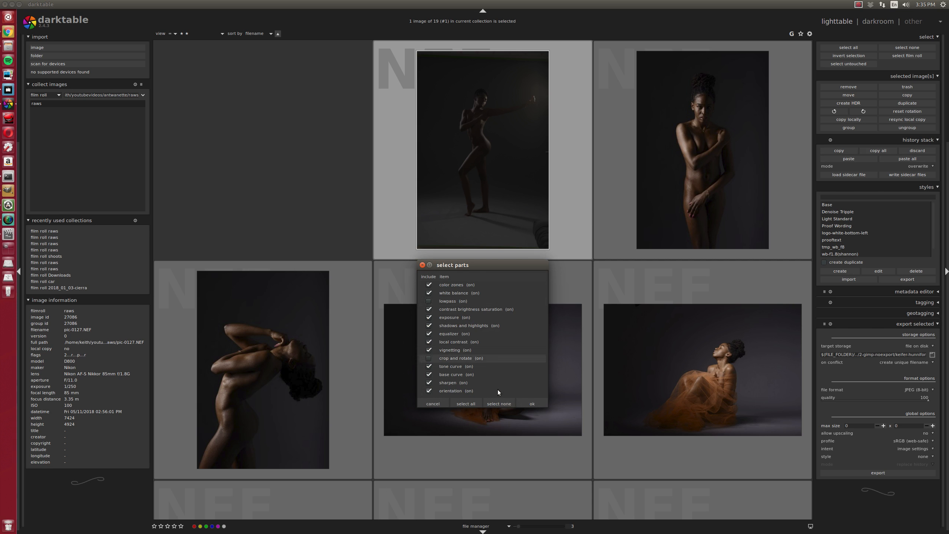
click(533, 404)
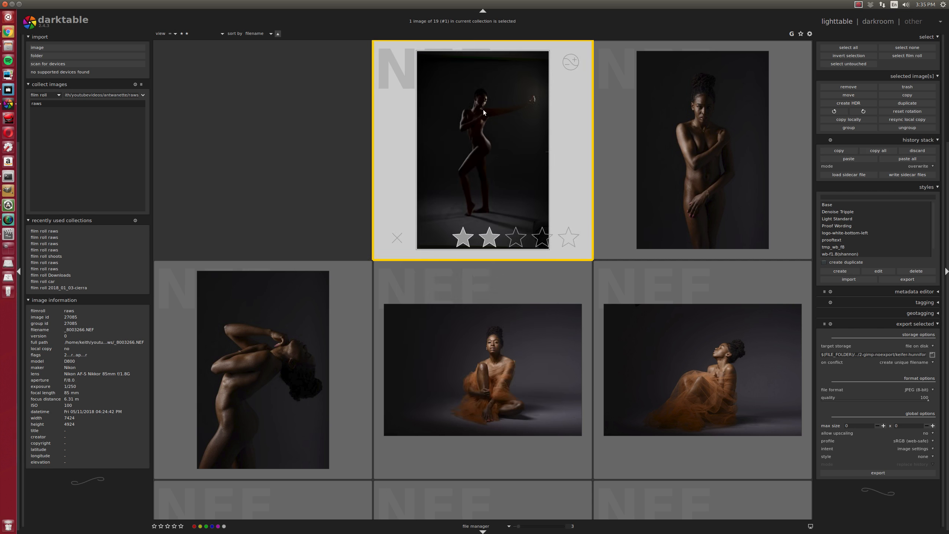
Crop _8003266.NEF in the darkroom to a square 1.00 aspect, framing the head, outstretched arm and body down to the thighs.
scroll(484, 113, up, 2)
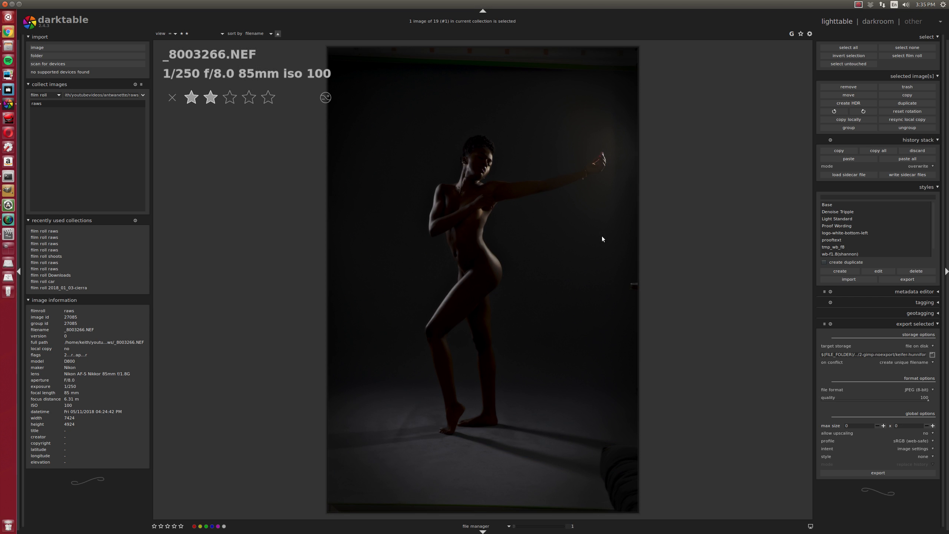
key(d)
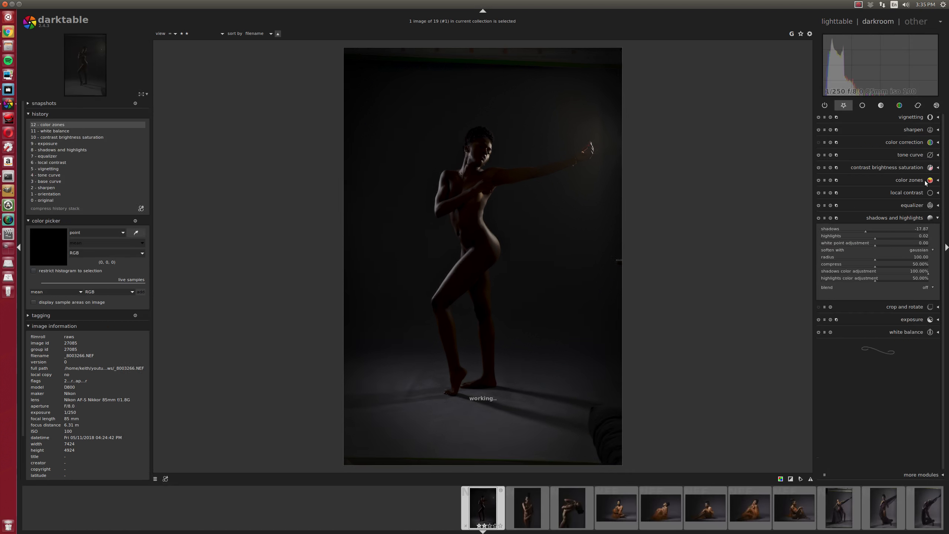
click(906, 307)
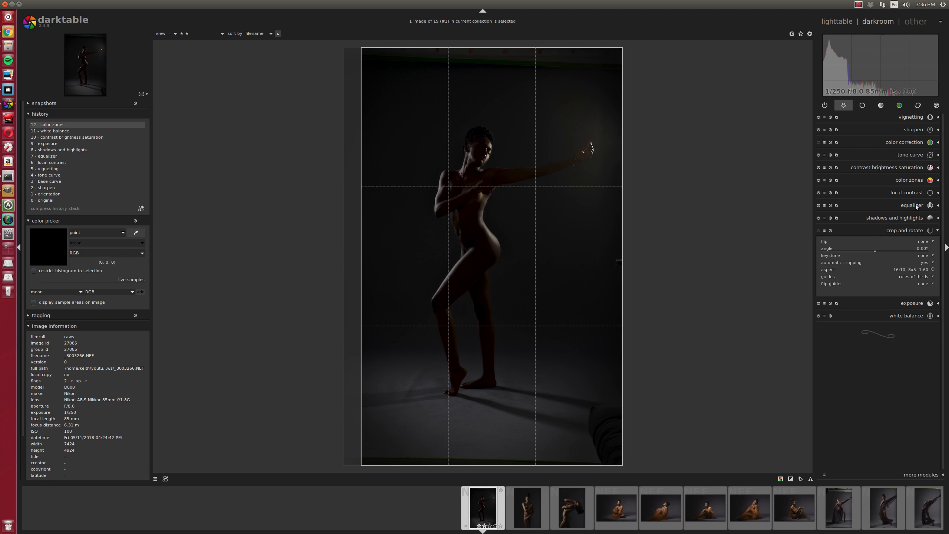
click(921, 256)
click(921, 257)
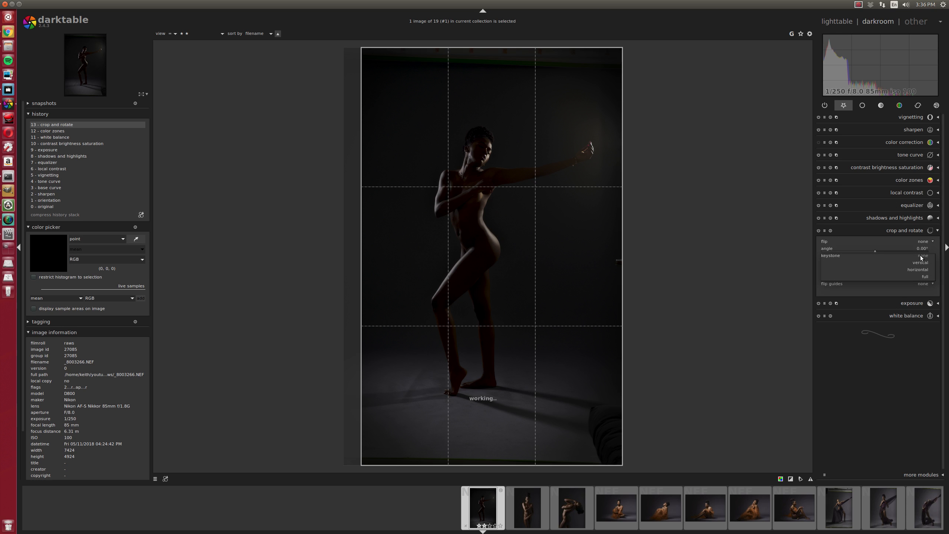
click(924, 269)
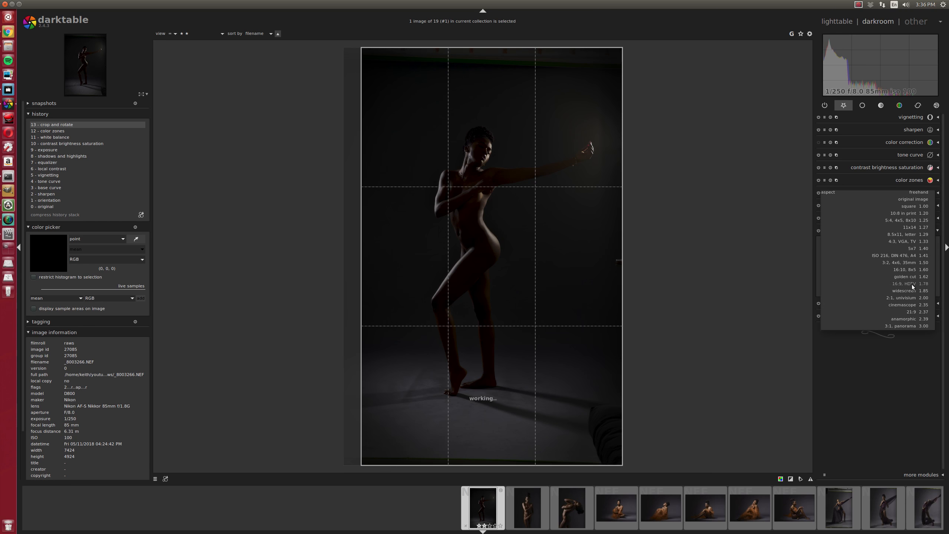
click(912, 207)
drag(513, 357, 511, 327)
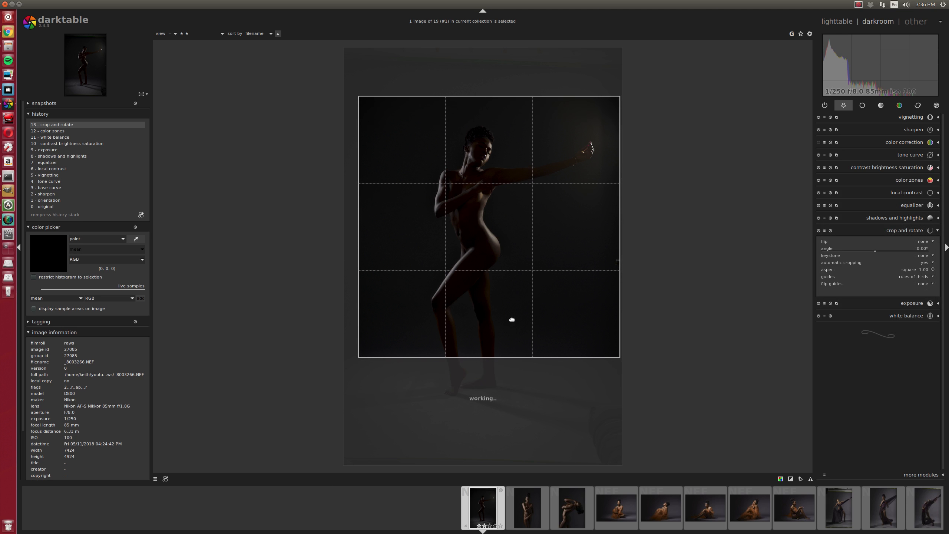
drag(361, 356, 416, 301)
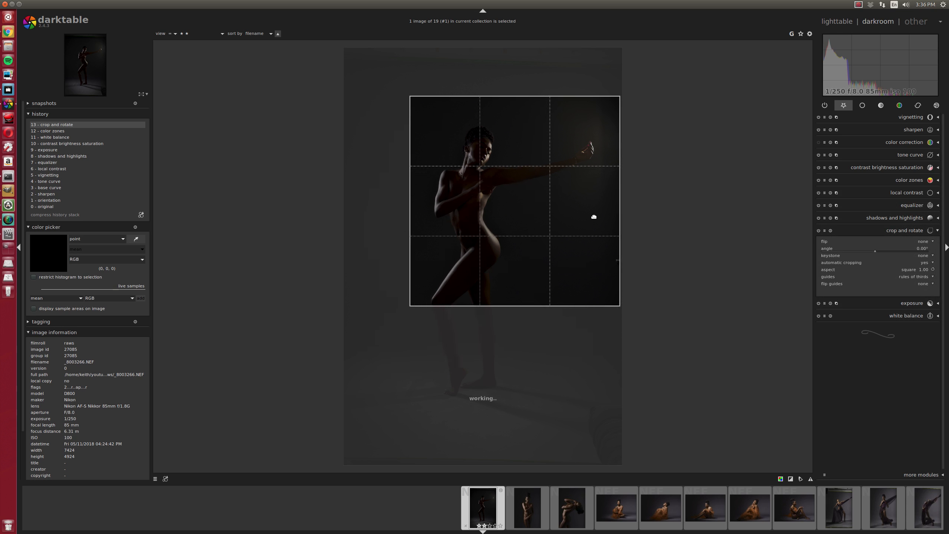
mouse_move(595, 216)
mouse_down()
mouse_move(580, 219)
mouse_move(587, 220)
mouse_up()
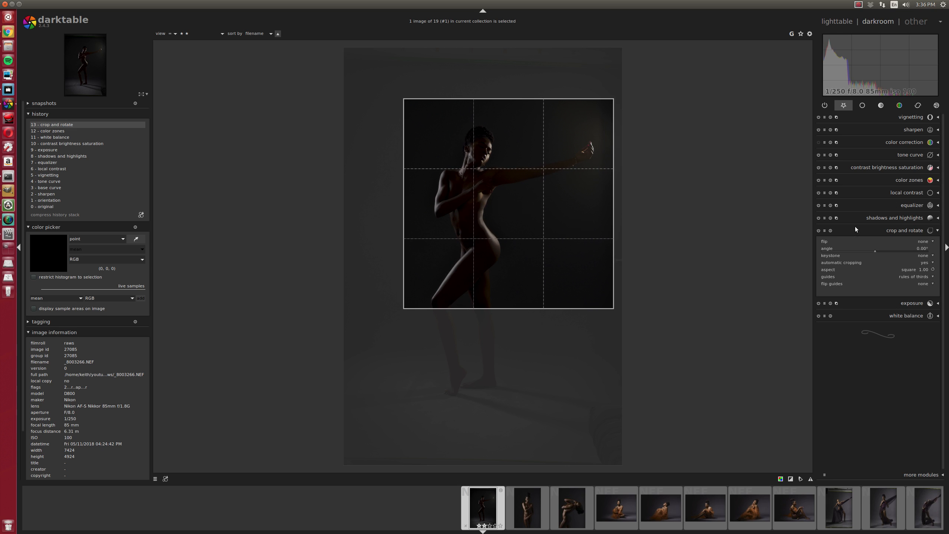
click(895, 230)
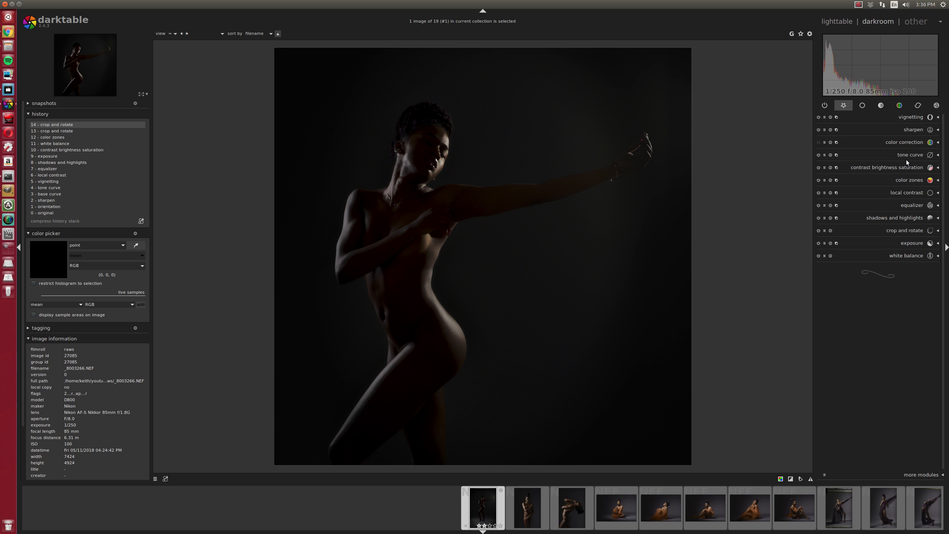
Raise the saturation of the orange tones in the color zones curve.
click(888, 167)
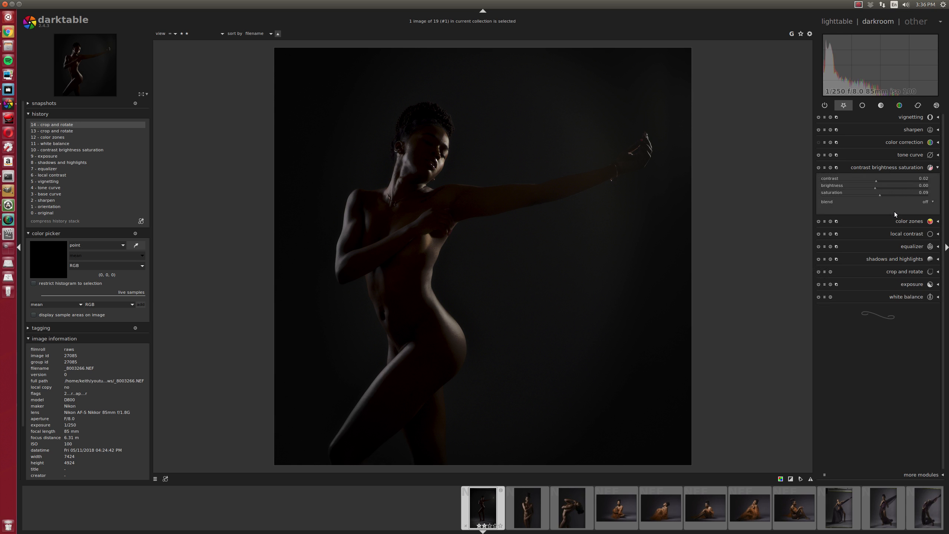
click(899, 221)
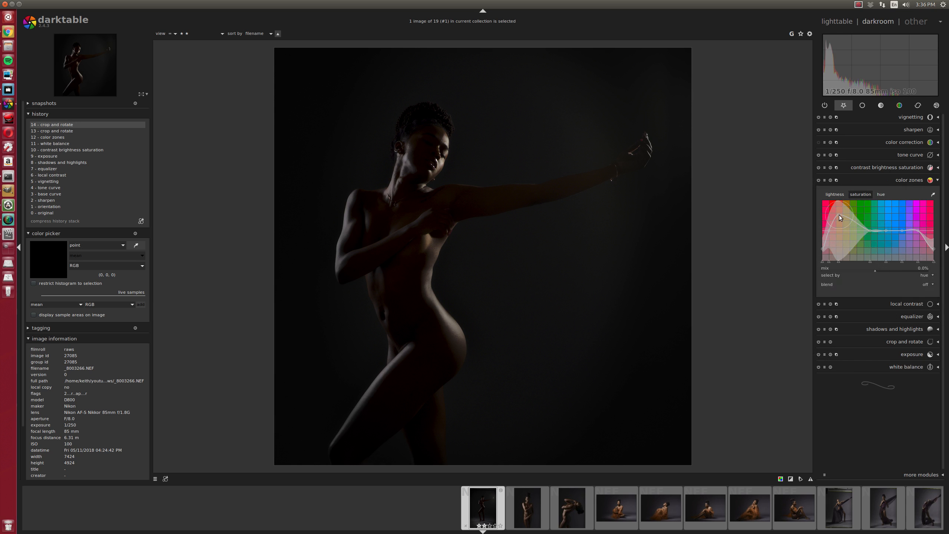
drag(840, 215, 839, 201)
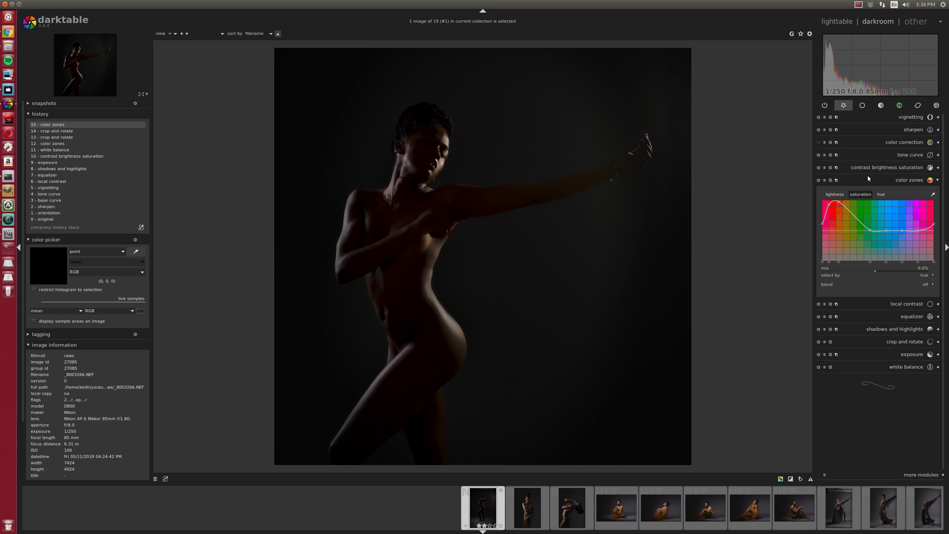
Increase the overall saturation with contrast brightness saturation.
click(905, 168)
scroll(896, 191, up, 2)
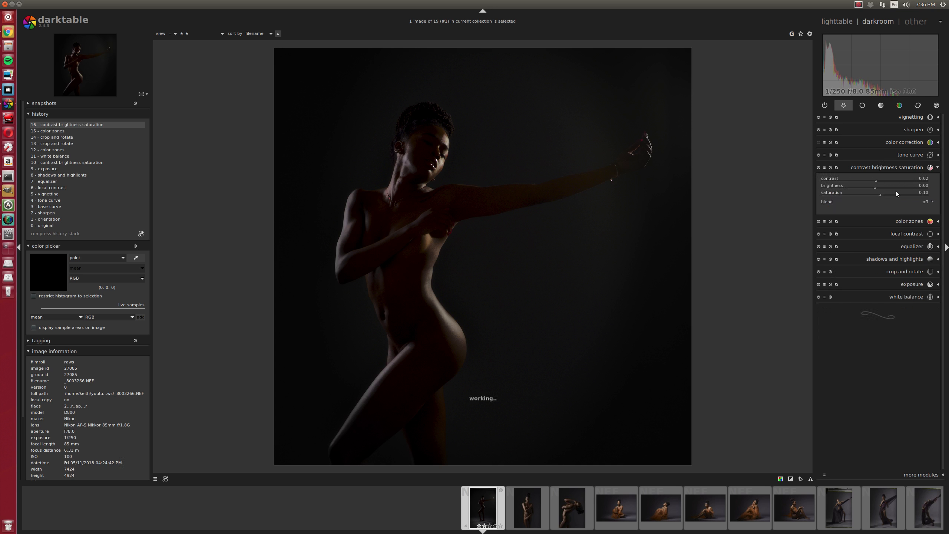
scroll(896, 192, up, 3)
scroll(896, 194, up, 3)
scroll(897, 194, up, 2)
scroll(896, 194, down, 1)
scroll(896, 193, up, 1)
Split-tone the photo with color correction, shifting the highlights toward blue and the shadows slightly toward red.
click(900, 156)
click(910, 141)
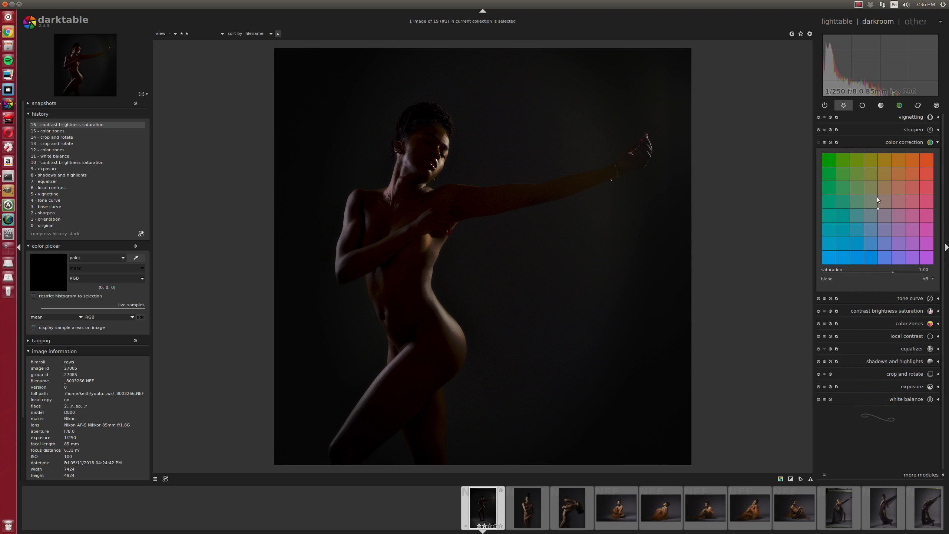
drag(879, 208, 880, 205)
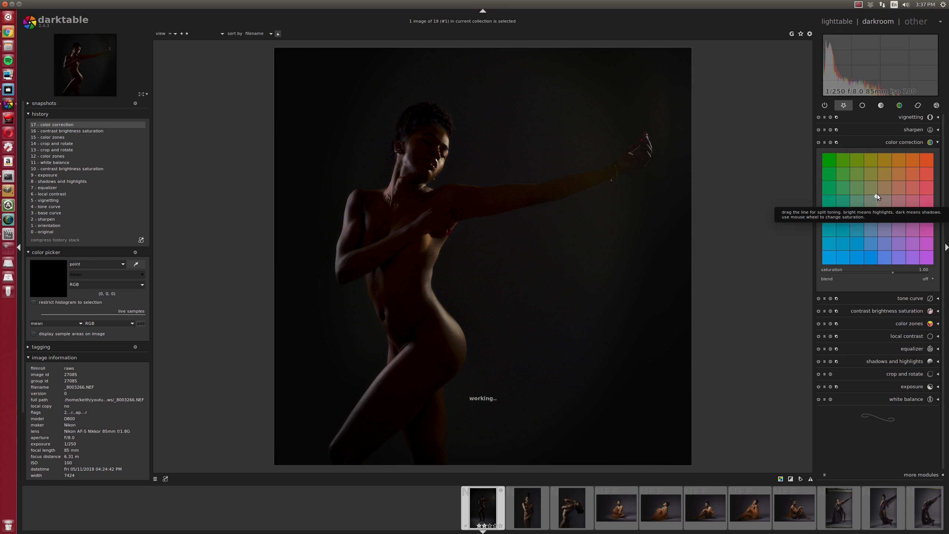
mouse_move(878, 195)
mouse_down()
mouse_move(882, 217)
mouse_move(873, 216)
mouse_move(881, 208)
mouse_up()
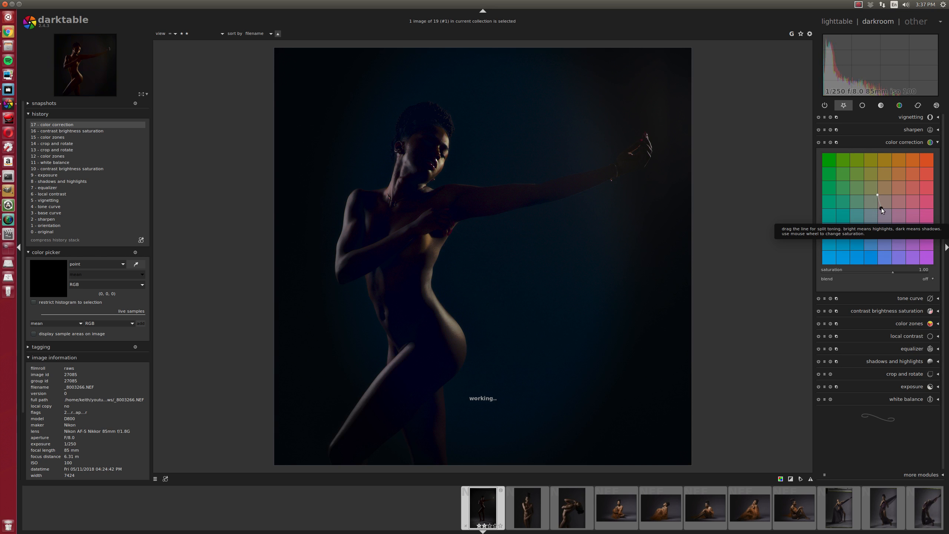
drag(881, 209, 883, 209)
click(879, 191)
drag(871, 223, 866, 227)
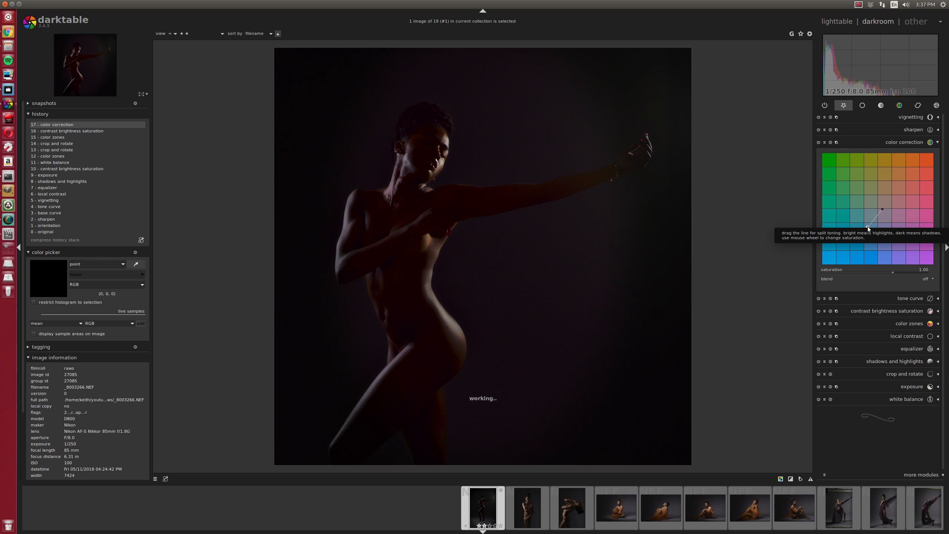
drag(868, 226, 873, 224)
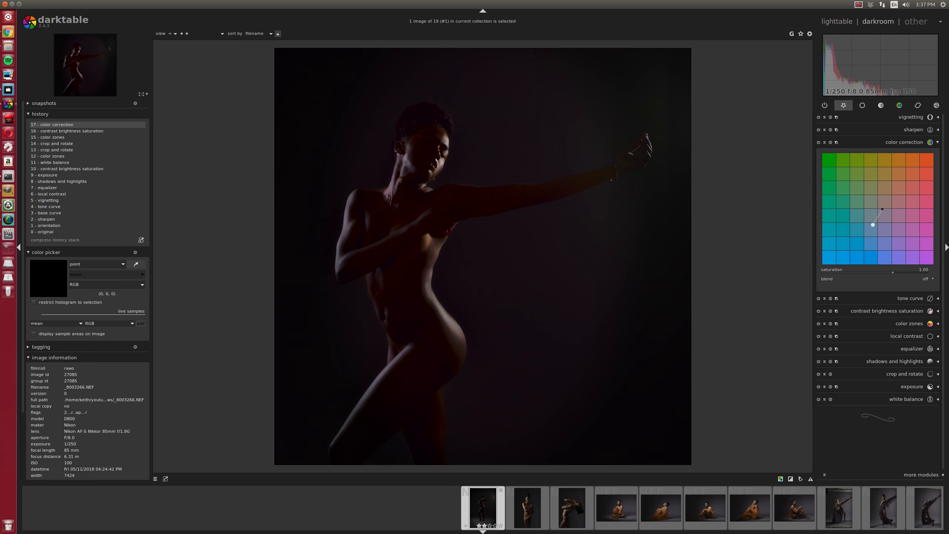
Copy the edit history of _8003266.NEF in the lighttable and select pic-0458.NEF as the target.
click(837, 23)
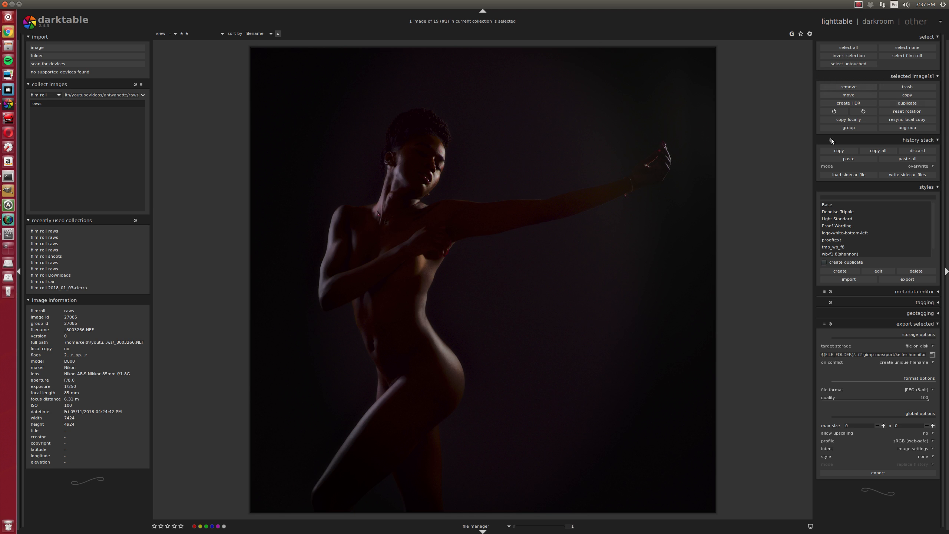
scroll(662, 167, down, 1)
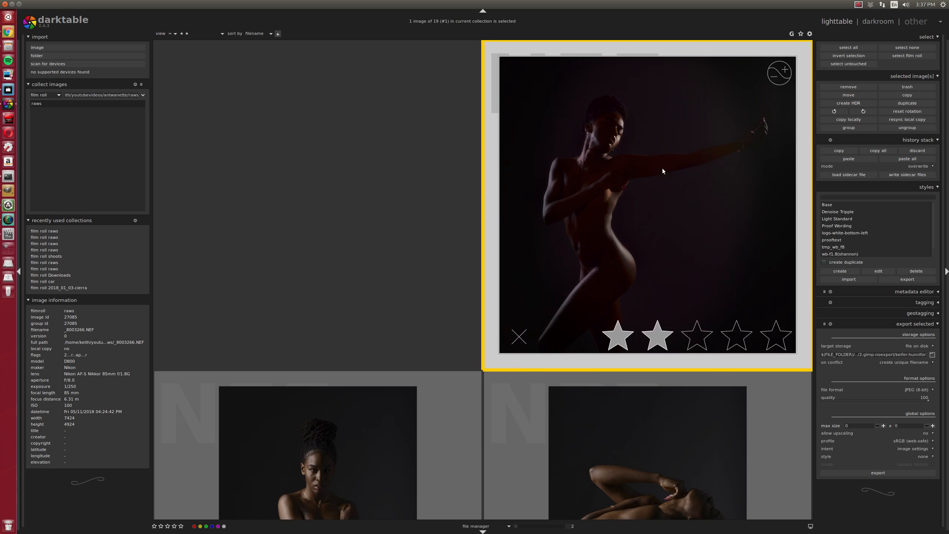
scroll(653, 194, down, 1)
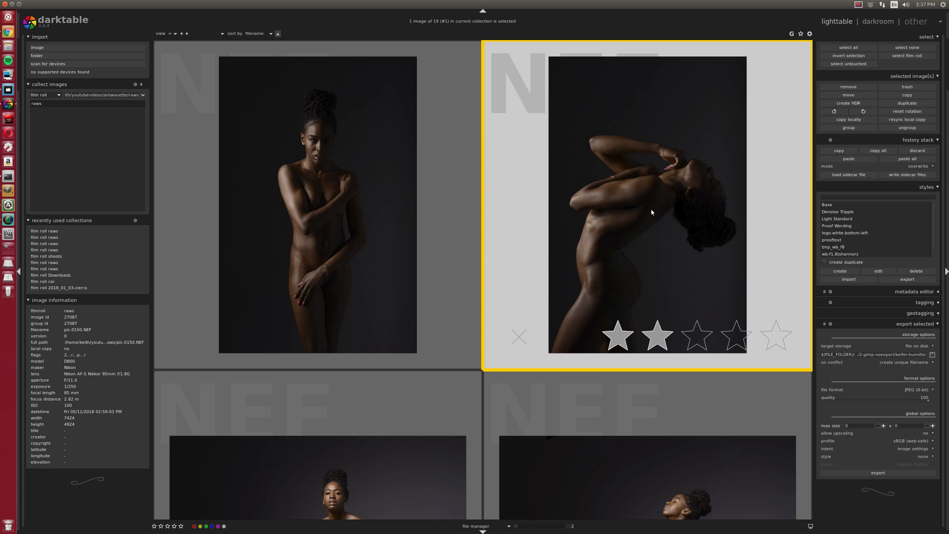
scroll(650, 212, down, 2)
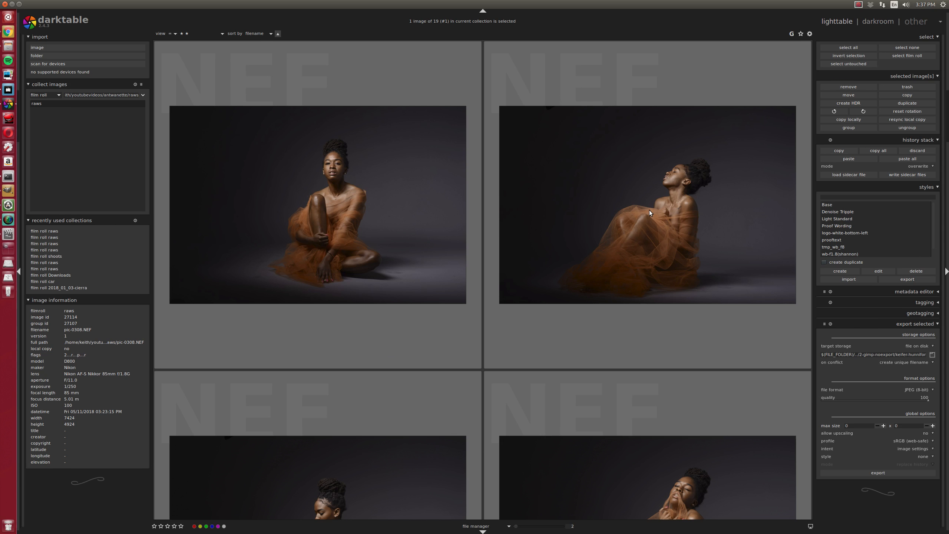
scroll(650, 211, down, 4)
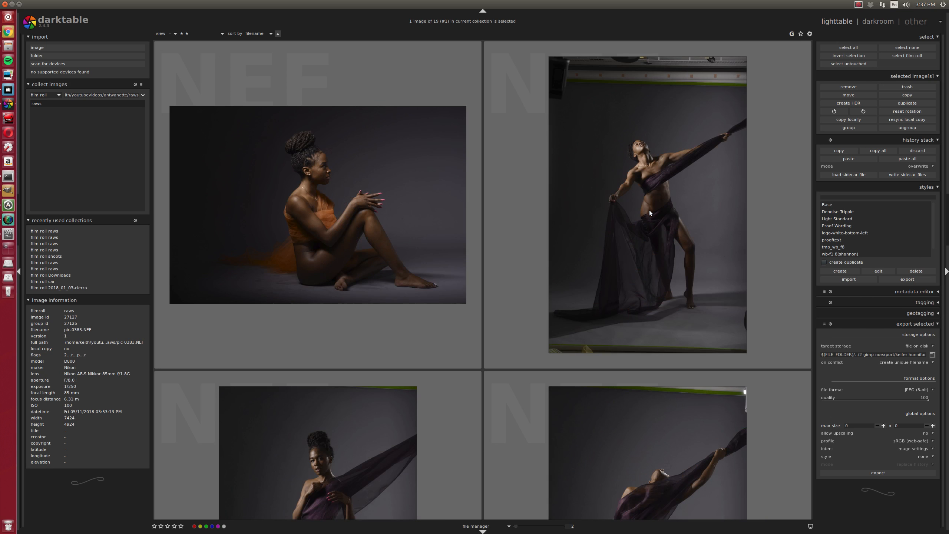
scroll(531, 220, down, 1)
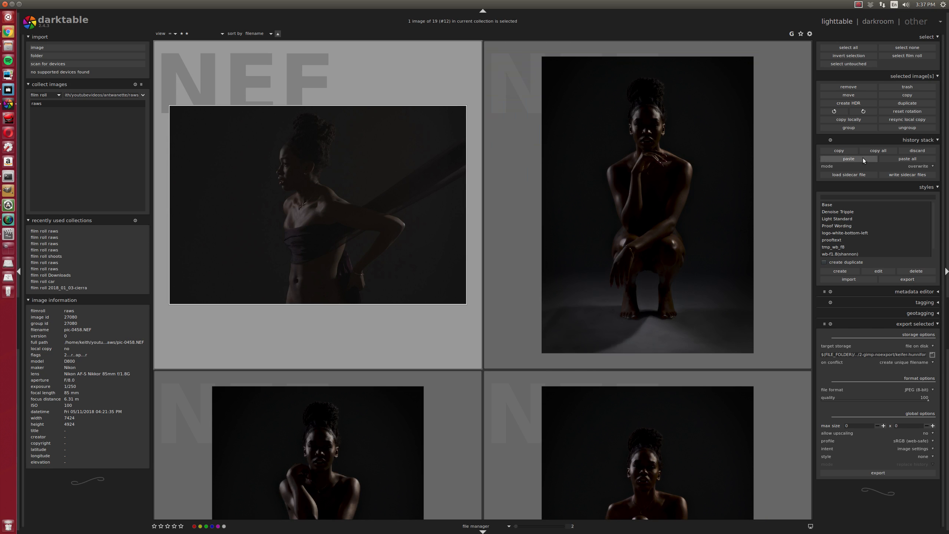
click(864, 159)
click(429, 310)
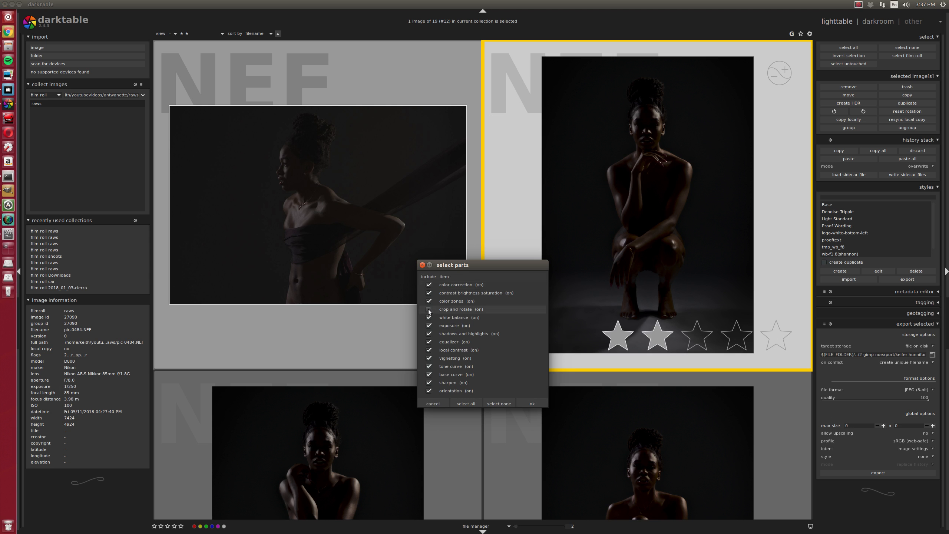
click(426, 405)
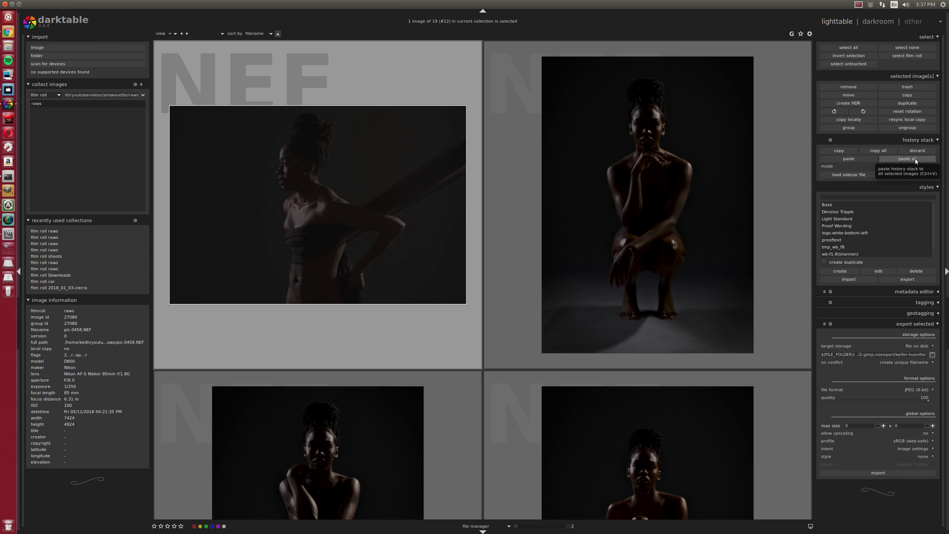
Paste the copied history onto pic-0458.NEF in append mode, including every item except crop and rotate.
click(927, 168)
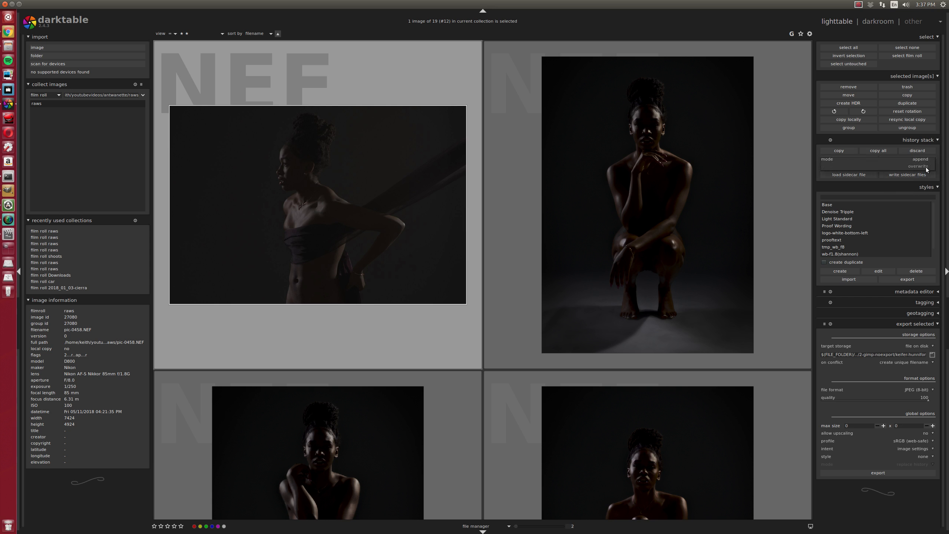
click(912, 163)
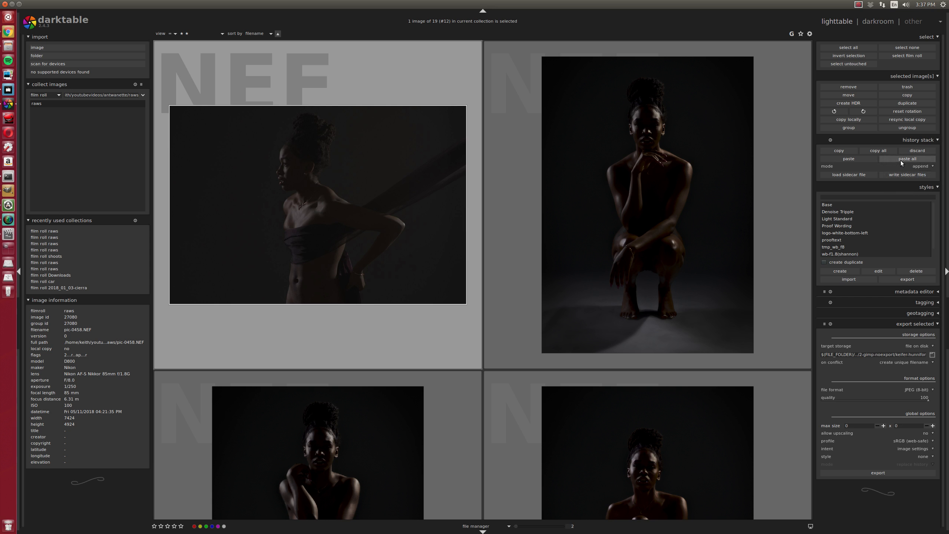
click(855, 159)
click(435, 309)
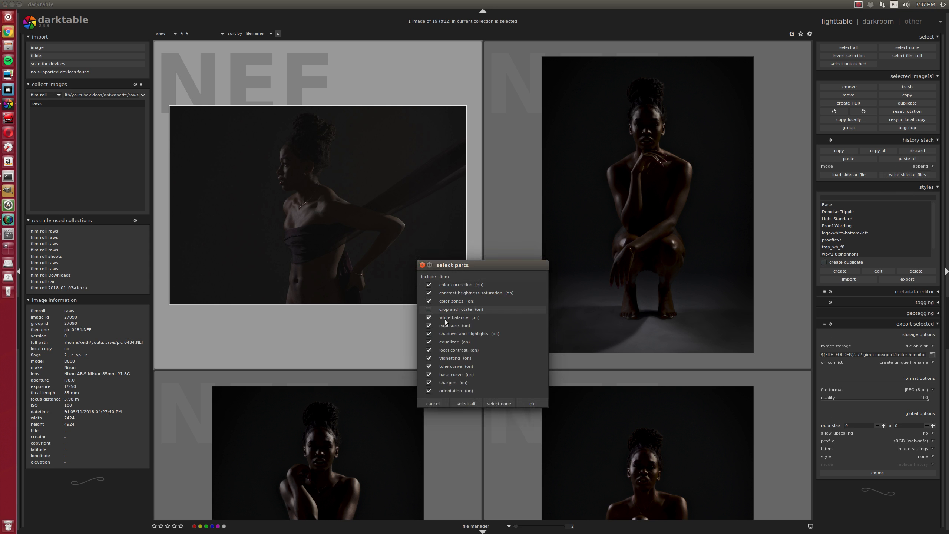
click(527, 405)
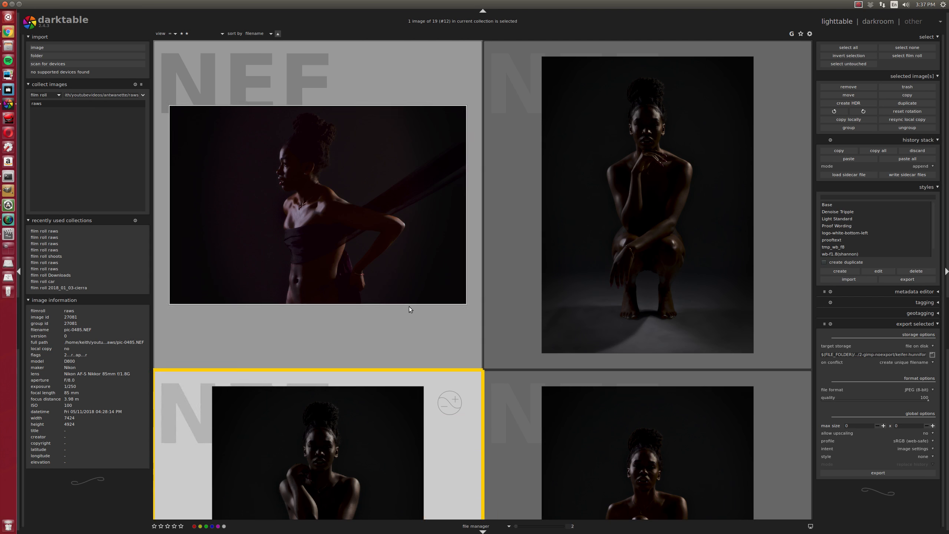
Open pic-0458.NEF in the darkroom and turn off its color correction.
scroll(292, 226, up, 1)
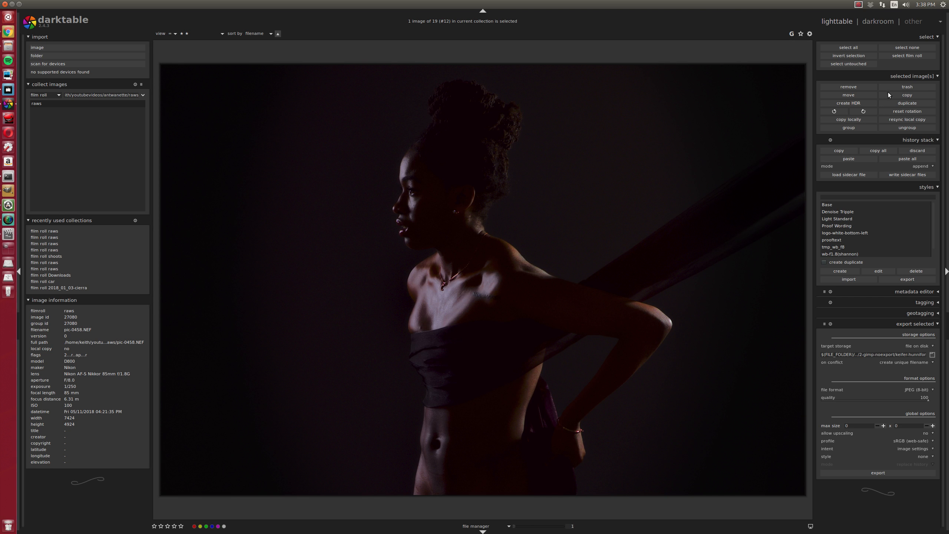
double_click(627, 197)
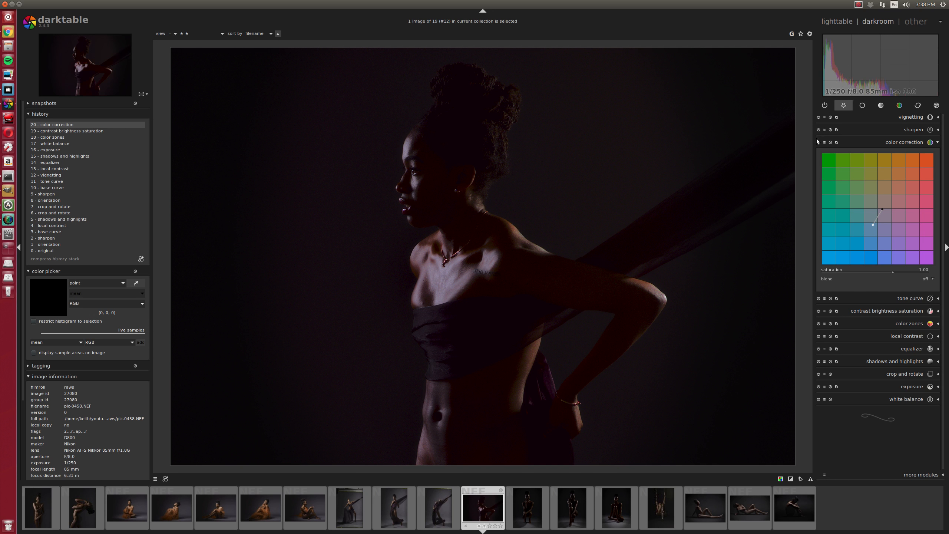
click(818, 142)
Set the saturation to 0.13 in contrast brightness saturation and reset the color zones adjustments.
click(906, 311)
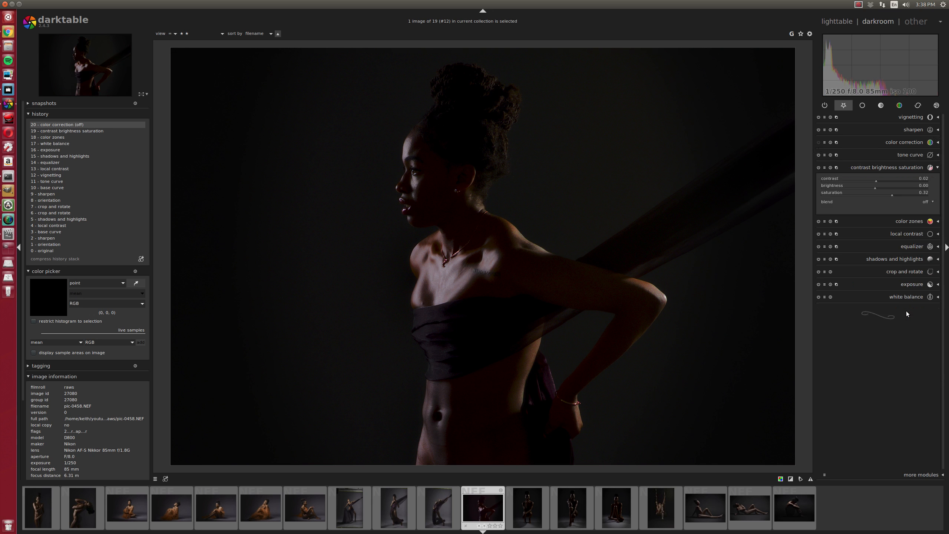
drag(891, 195, 882, 195)
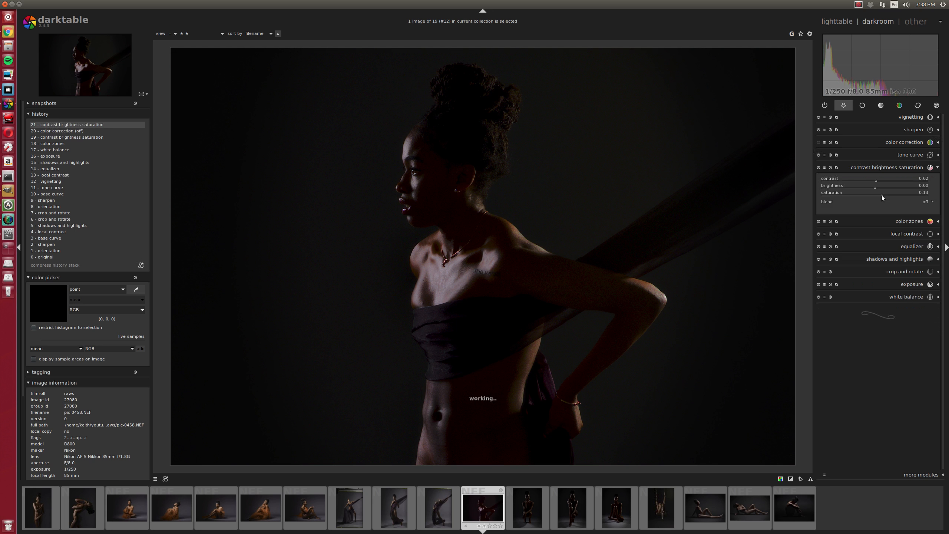
click(831, 222)
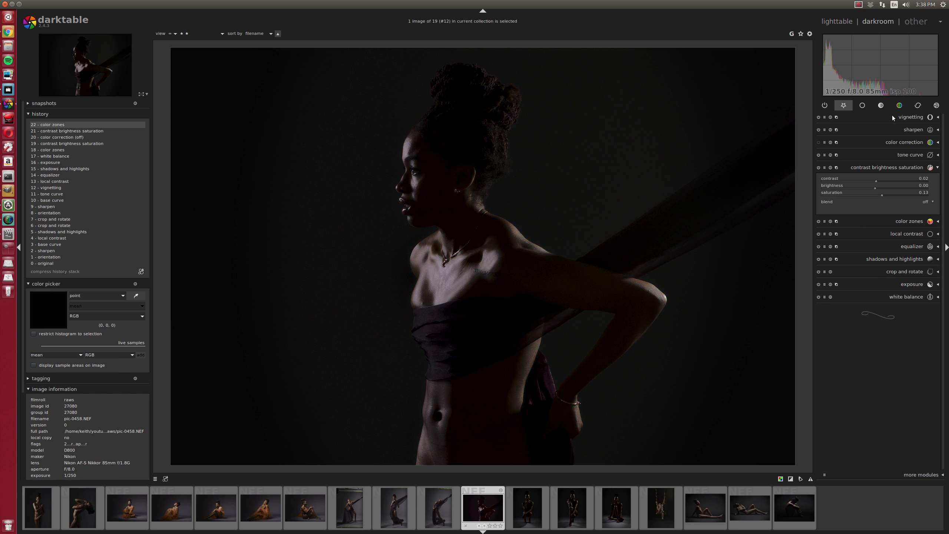
Raise the midtones slightly in the lightness tone curve and check the photo up close.
click(908, 155)
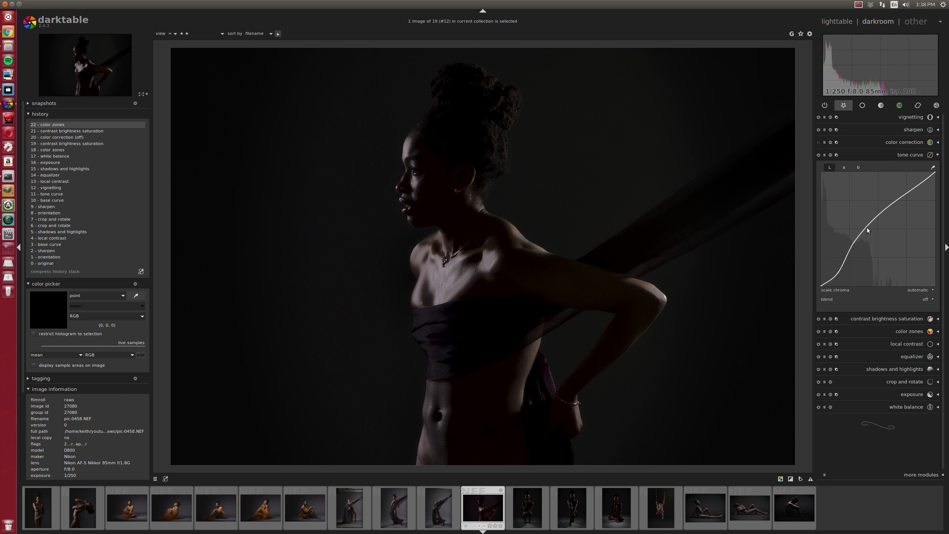
drag(855, 243, 858, 236)
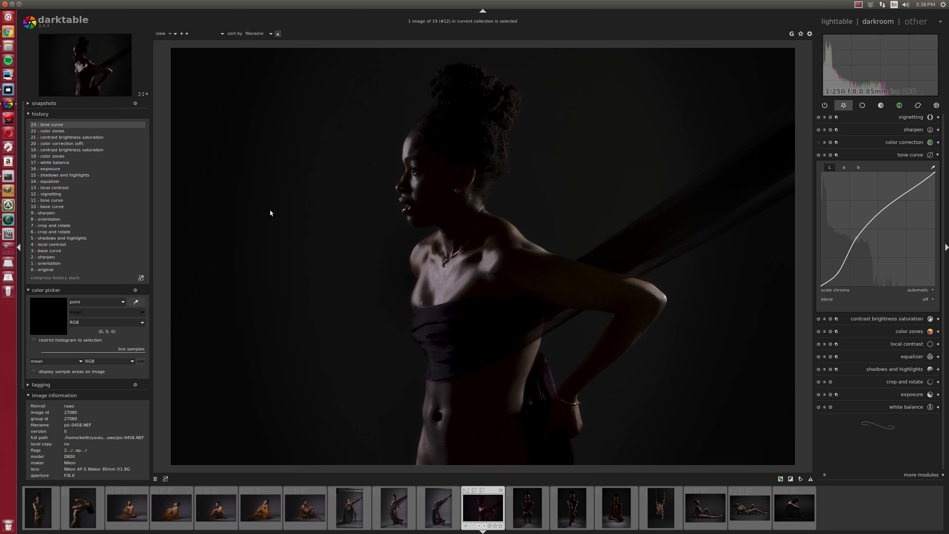
scroll(238, 190, up, 1)
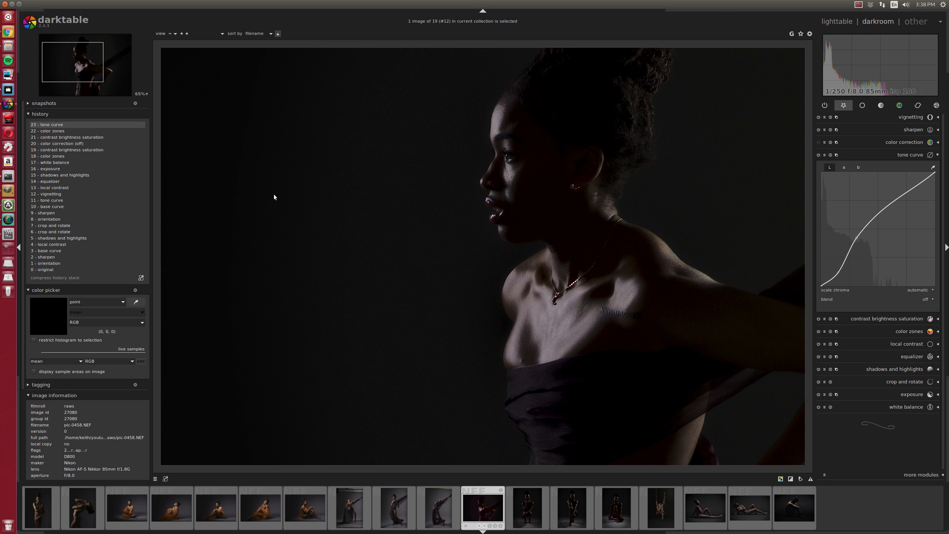
scroll(409, 217, down, 3)
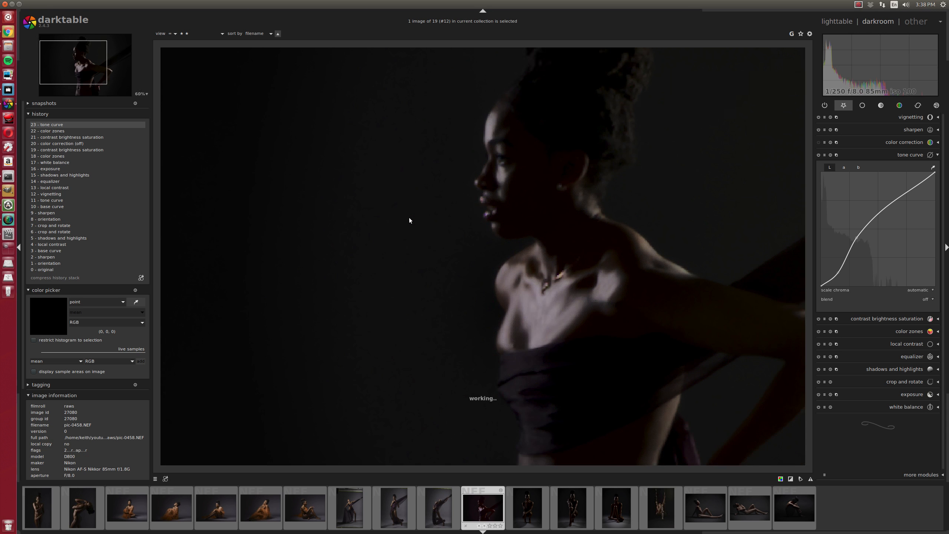
drag(394, 353, 406, 291)
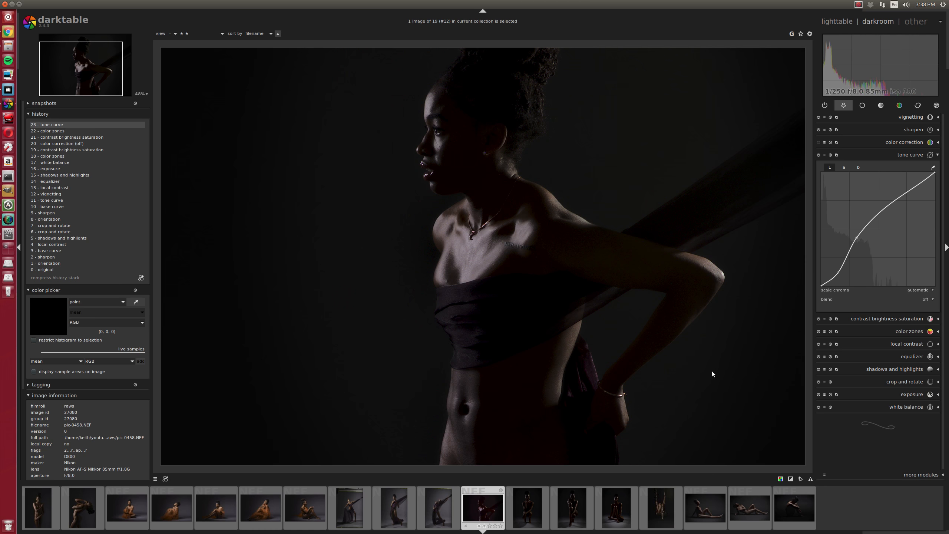
scroll(712, 370, down, 1)
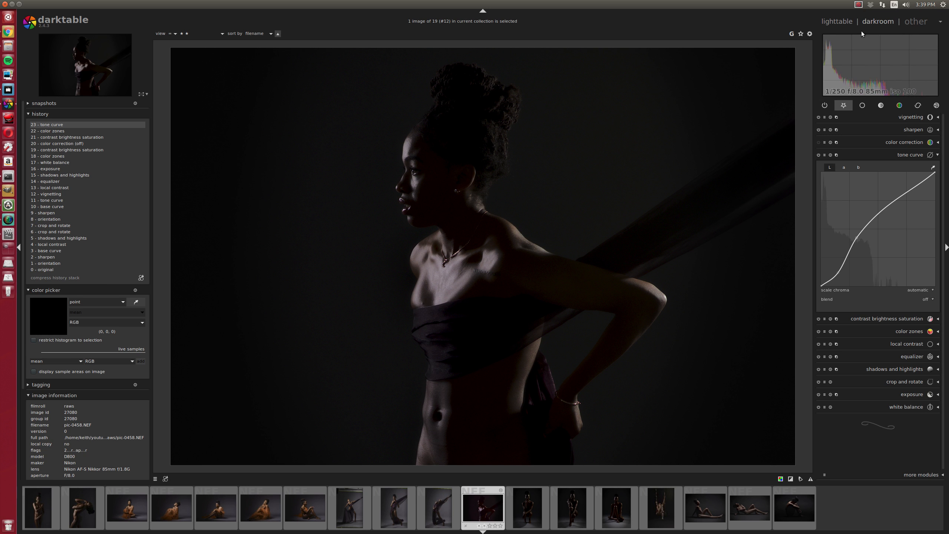
Return to the lighttable and open pic-0339.NEF, the reclining pose in orange tulle, in the darkroom.
click(837, 21)
scroll(671, 372, down, 1)
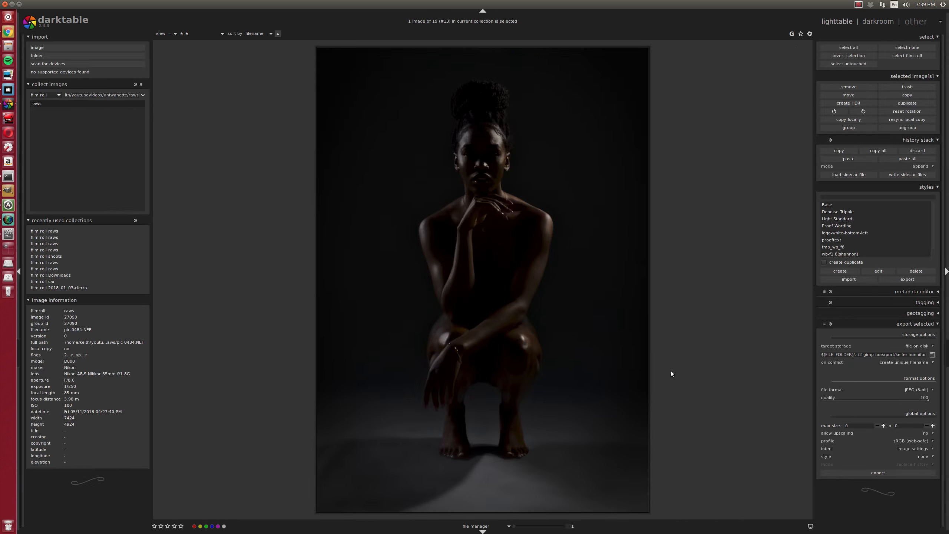
scroll(671, 371, down, 2)
scroll(671, 371, up, 1)
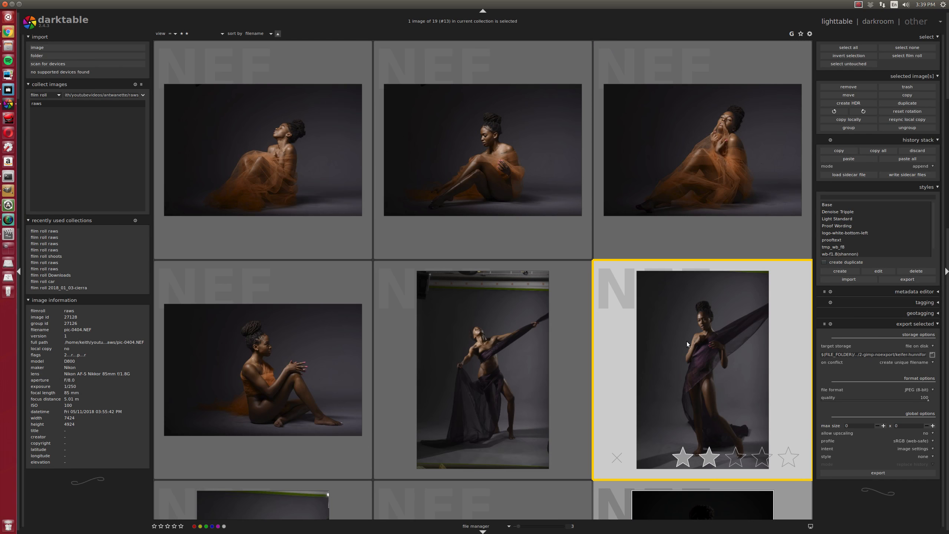
scroll(709, 372, down, 1)
scroll(709, 370, up, 1)
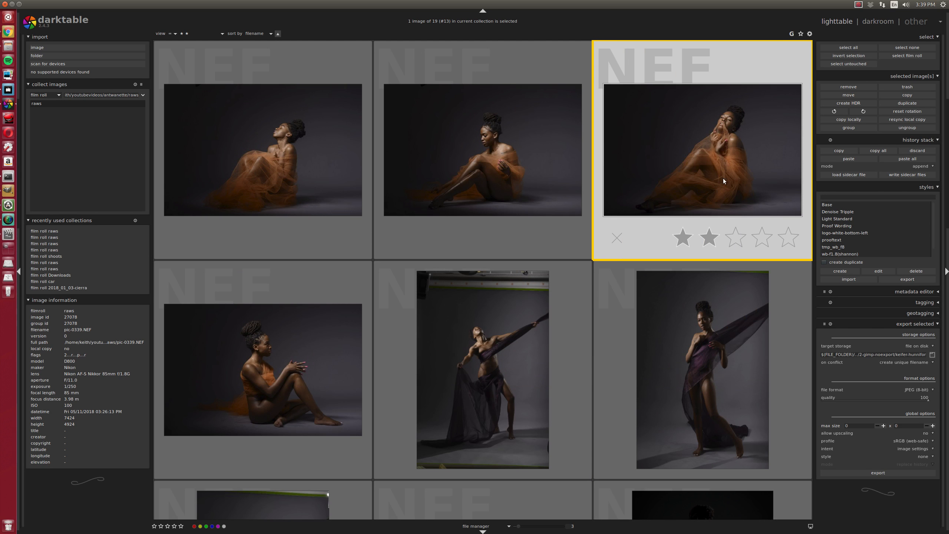
double_click(727, 180)
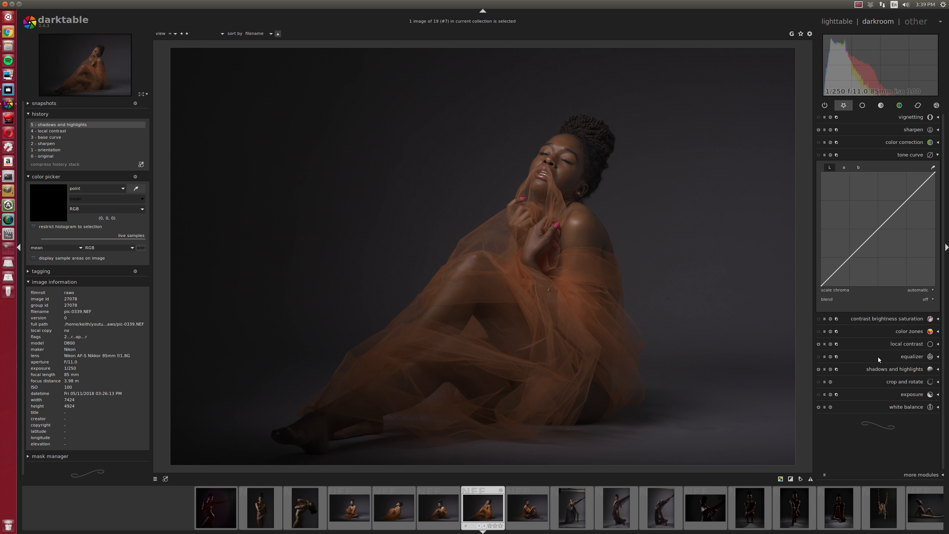
Raise the exposure to about 0.44 EV and adjust the white balance temperature to 6027K.
click(907, 394)
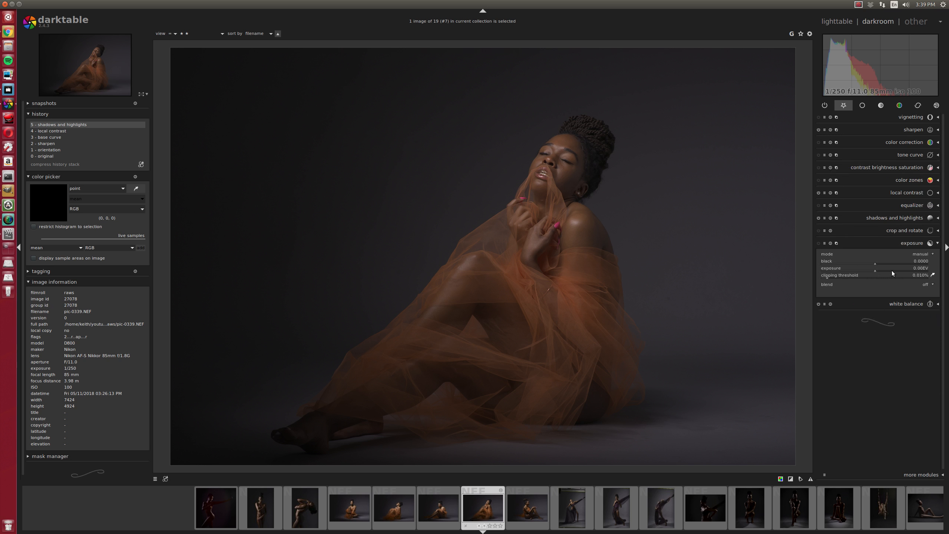
drag(893, 272, 895, 271)
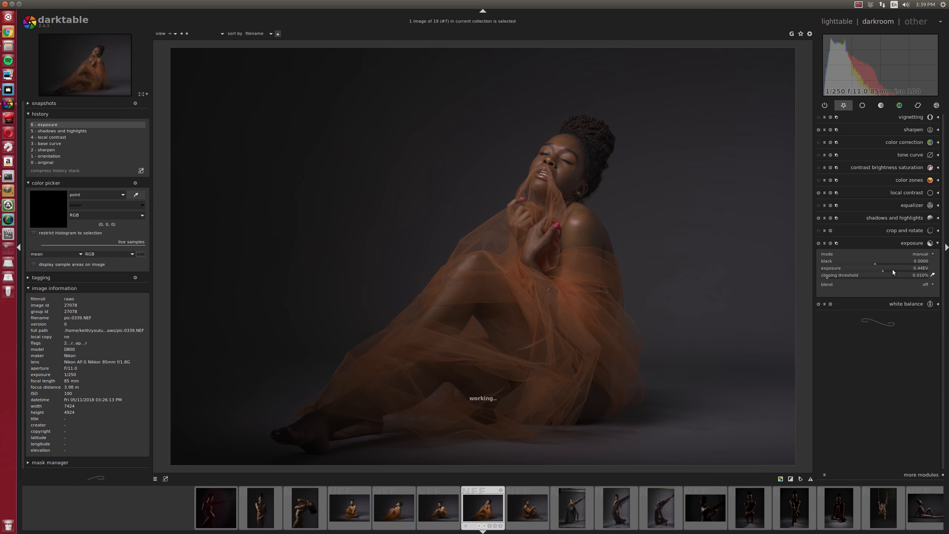
scroll(893, 269, up, 5)
click(900, 304)
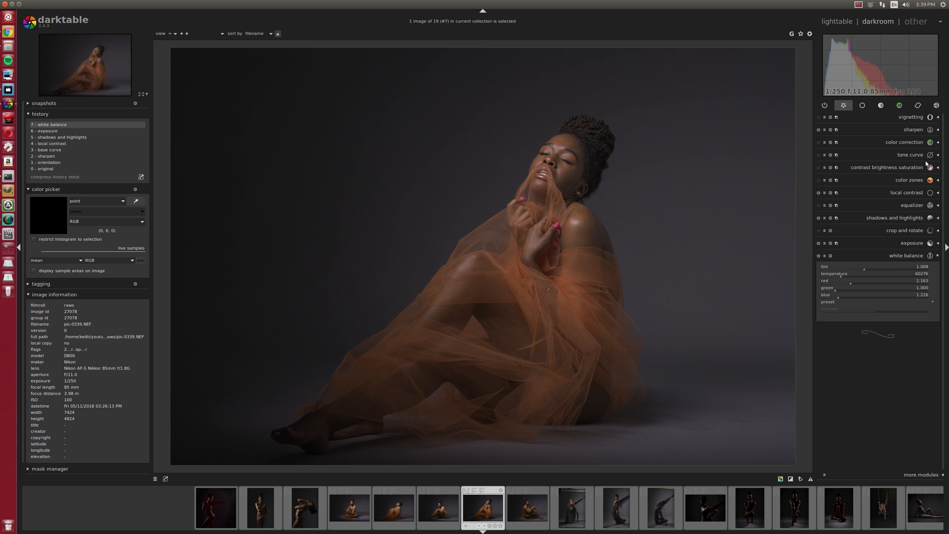
In the color zones saturation curve, boost the orange tones and pull down the reds and pinks at the ends.
click(903, 181)
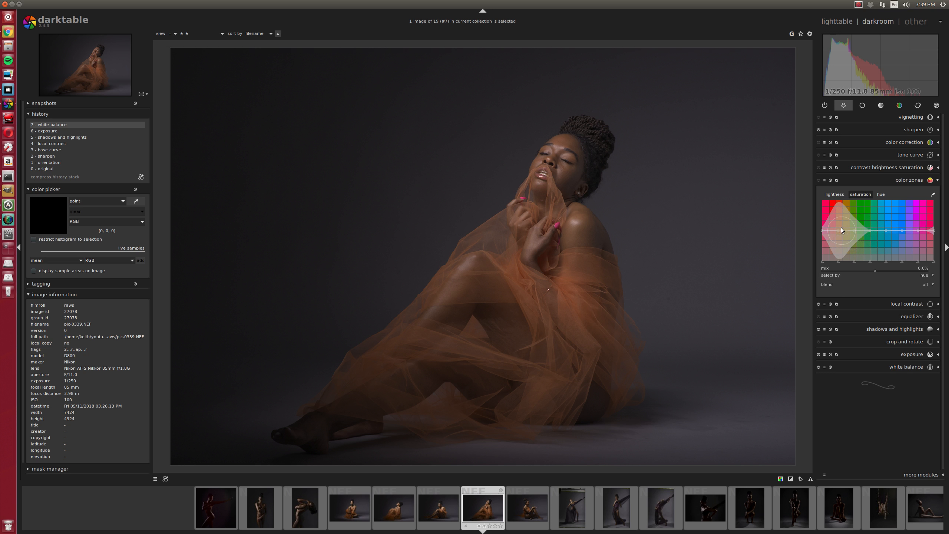
mouse_move(841, 223)
mouse_down()
mouse_move(841, 215)
mouse_move(834, 226)
mouse_up()
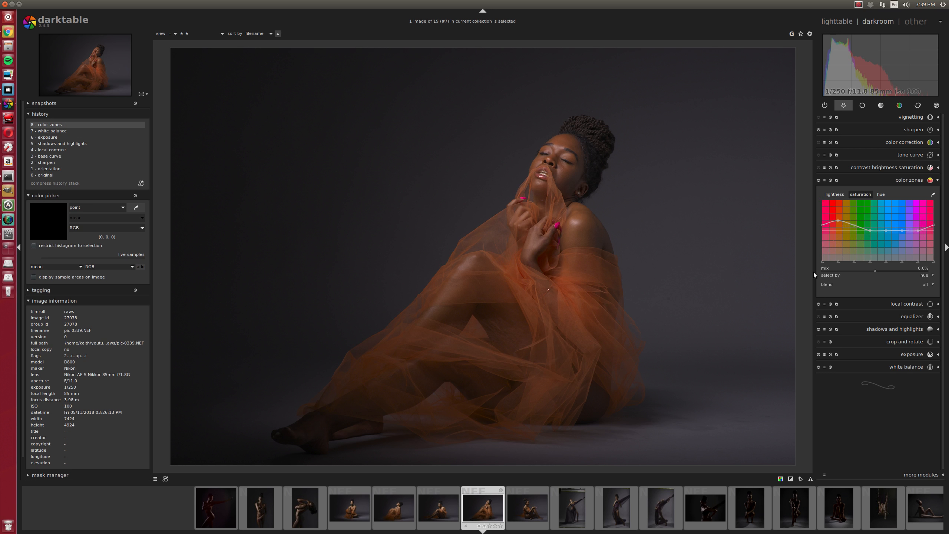
drag(838, 261, 826, 262)
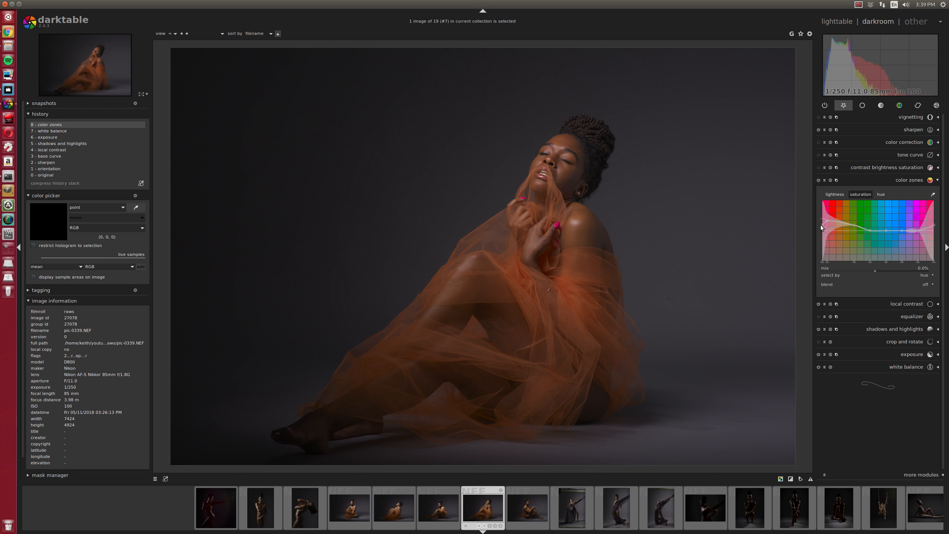
mouse_move(822, 226)
mouse_down()
mouse_move(823, 260)
mouse_move(840, 247)
mouse_move(828, 239)
mouse_up()
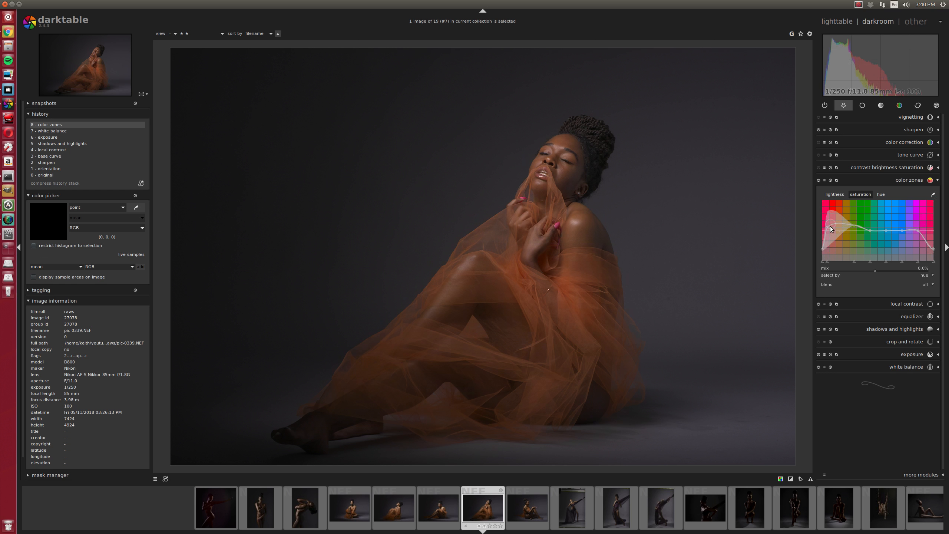
mouse_move(827, 262)
mouse_down()
mouse_move(822, 255)
mouse_move(838, 236)
mouse_move(851, 260)
mouse_move(835, 260)
mouse_up()
Adjust the local contrast detail and slightly raise the coarse end of the luma curve in the equalizer.
click(912, 305)
scroll(864, 213, down, 2)
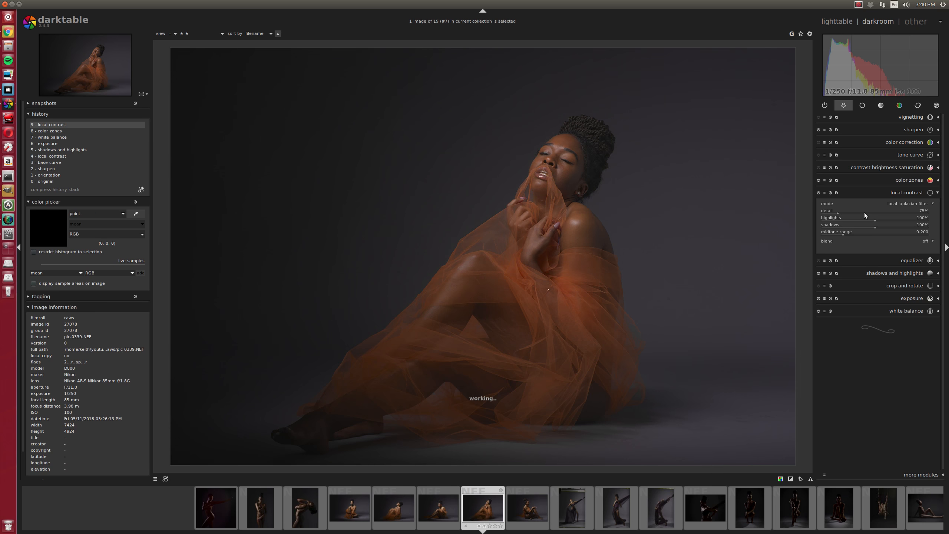
scroll(865, 213, up, 5)
click(919, 261)
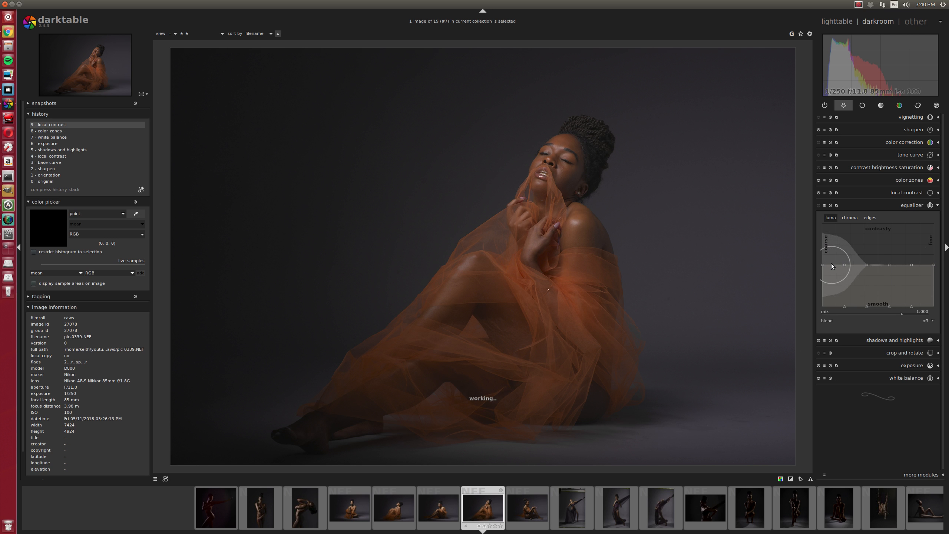
drag(845, 261, 846, 257)
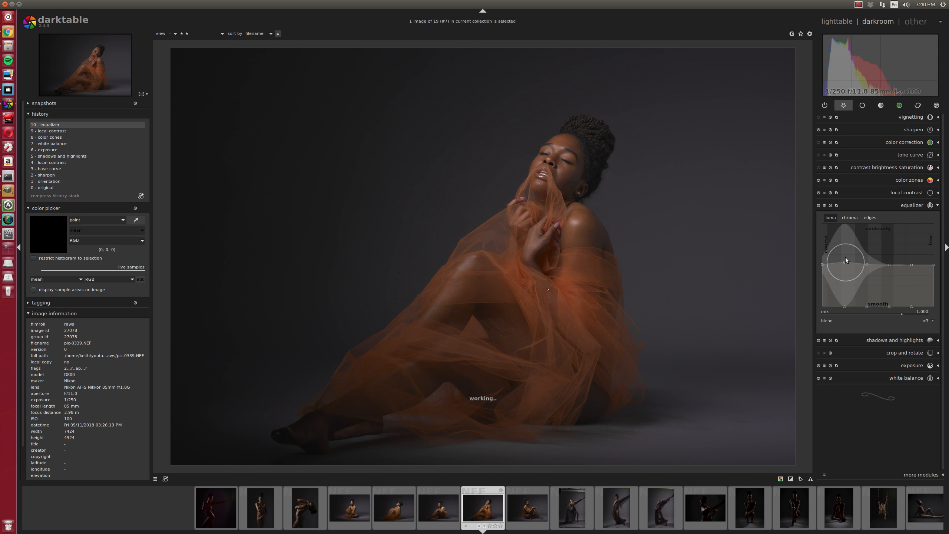
Crop pic-0339.NEF to a 5x7 aspect, enlarging the frame to about 6454x4610 around the whole reclining figure.
click(918, 353)
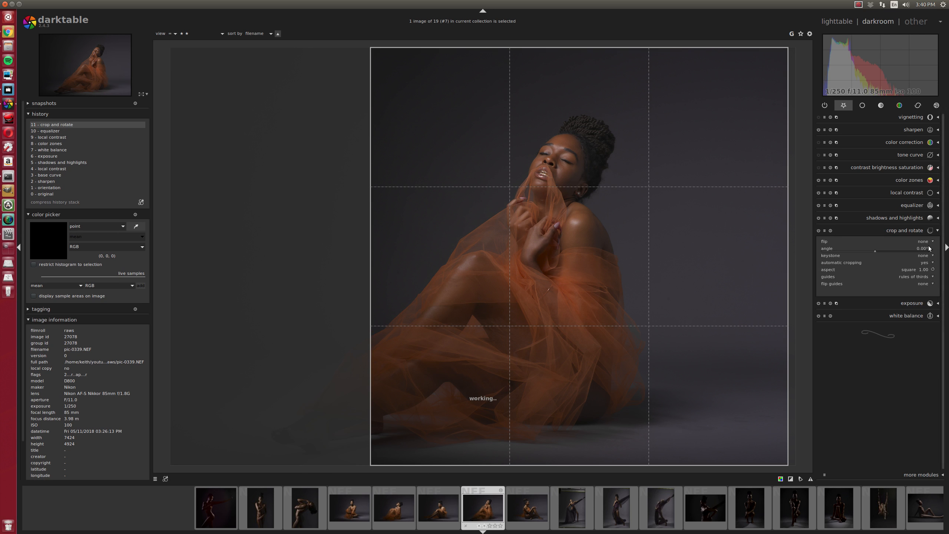
click(930, 270)
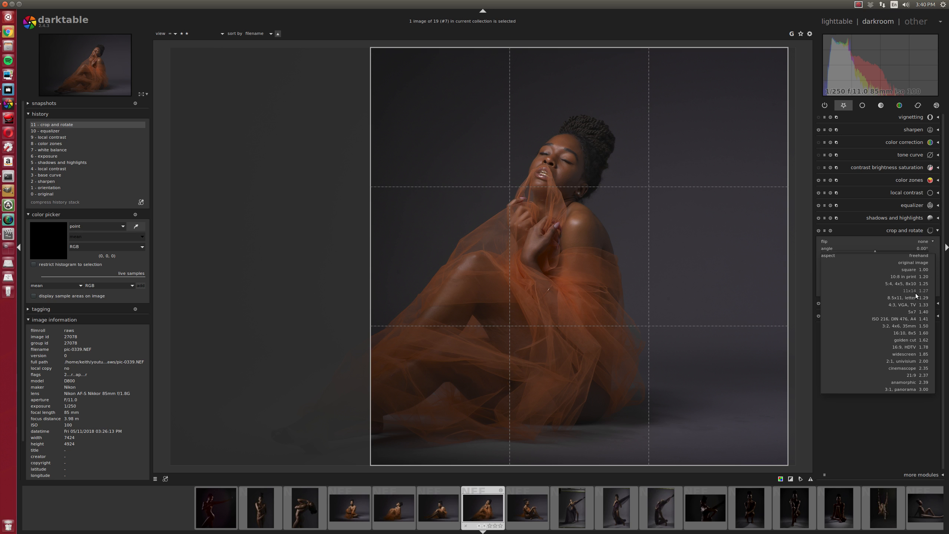
click(915, 312)
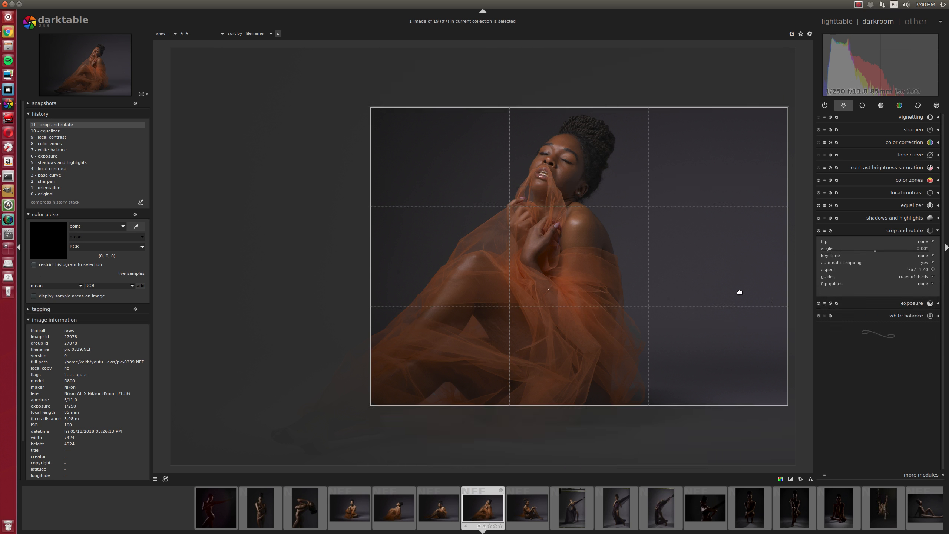
drag(648, 262, 629, 222)
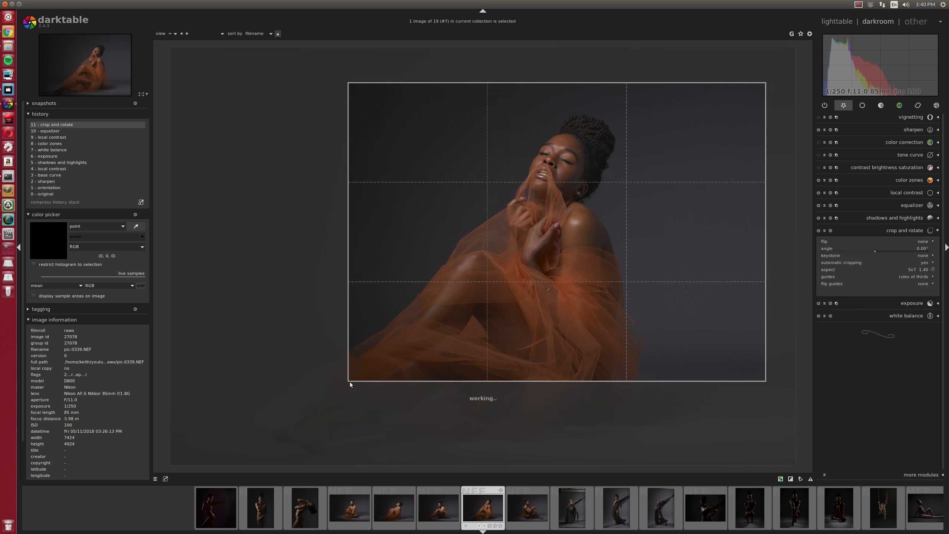
drag(348, 380, 257, 445)
drag(457, 359, 392, 375)
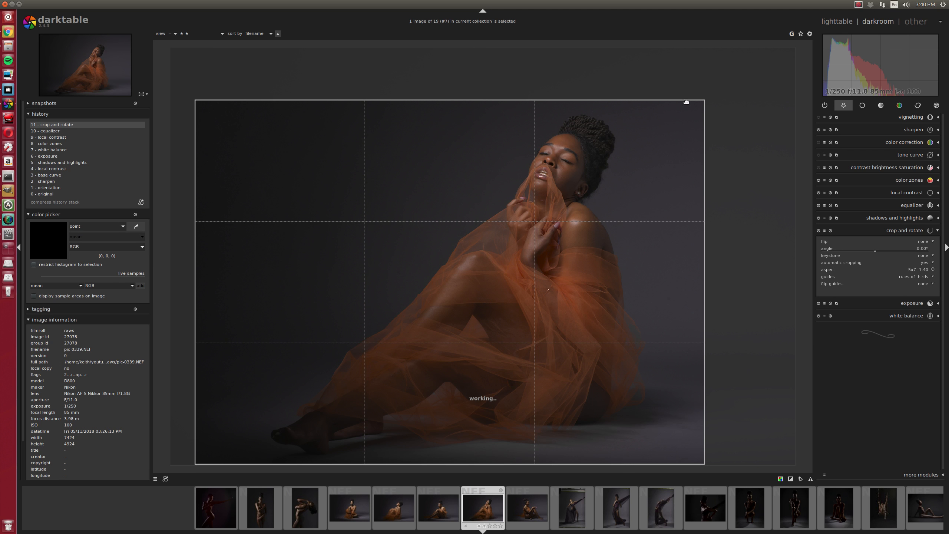
drag(701, 101, 742, 74)
drag(621, 237, 613, 238)
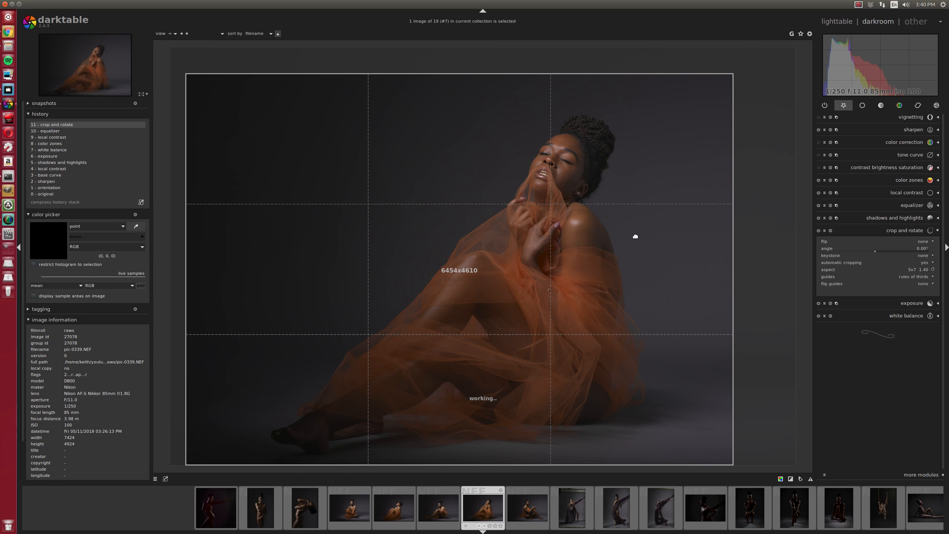
click(895, 231)
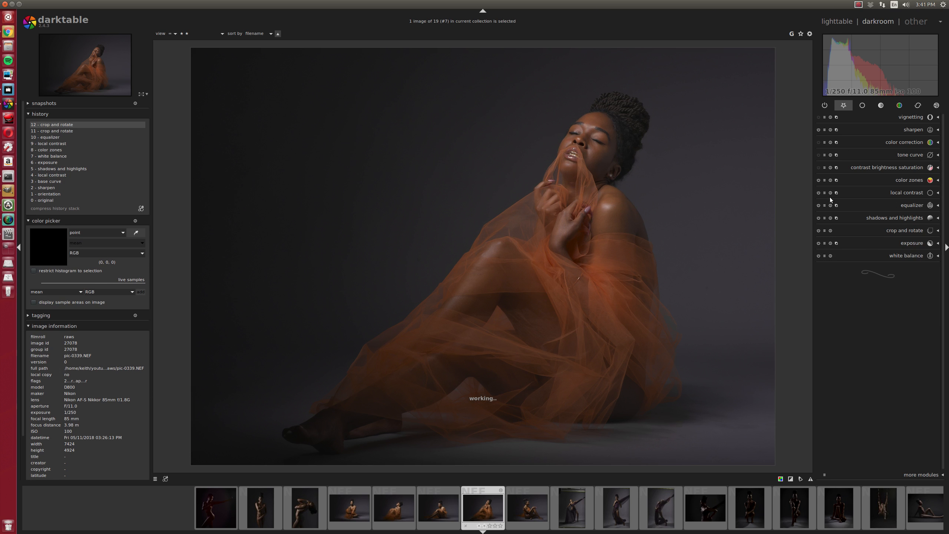
In the lighttable, copy the full edit history of pic-0339.NEF and paste all of it onto the three preceding orange tulle photos.
click(837, 22)
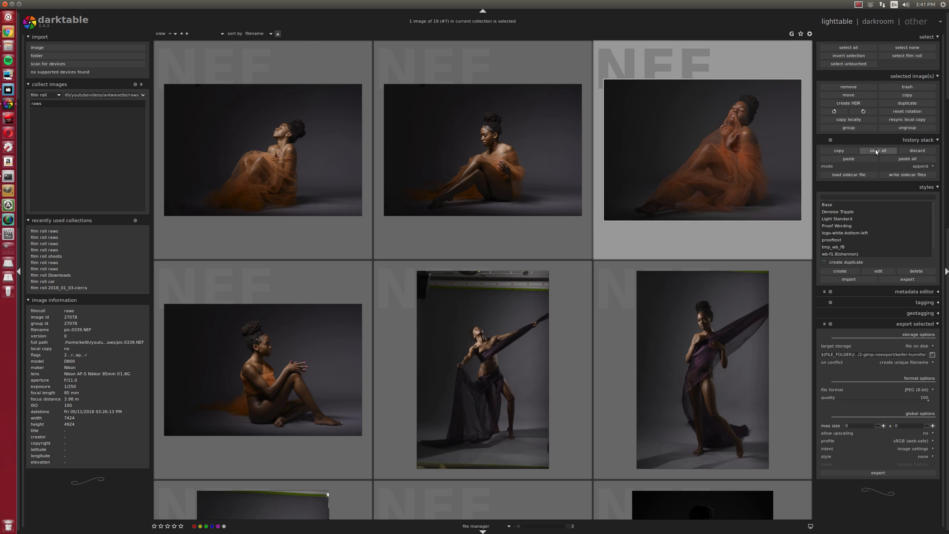
click(229, 148)
ctrl+click(522, 182)
scroll(522, 183, up, 1)
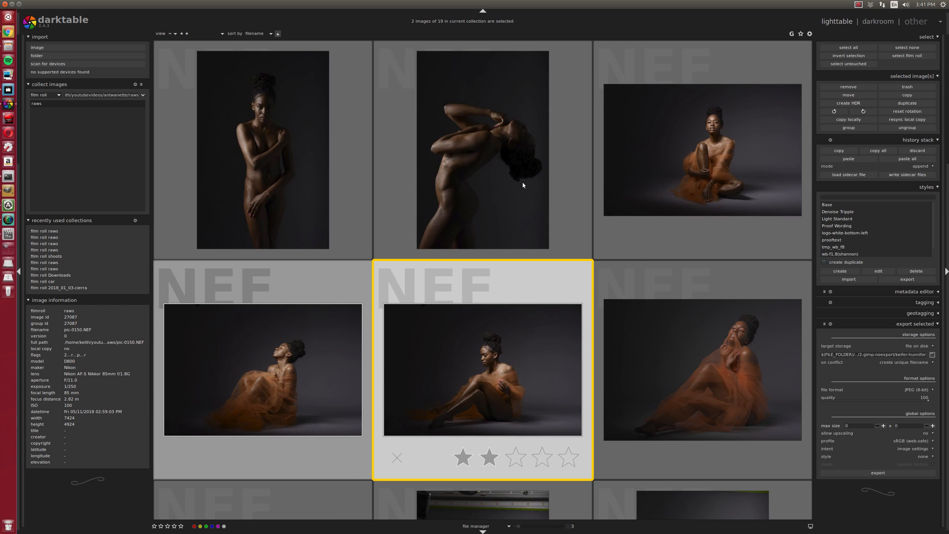
ctrl+click(680, 162)
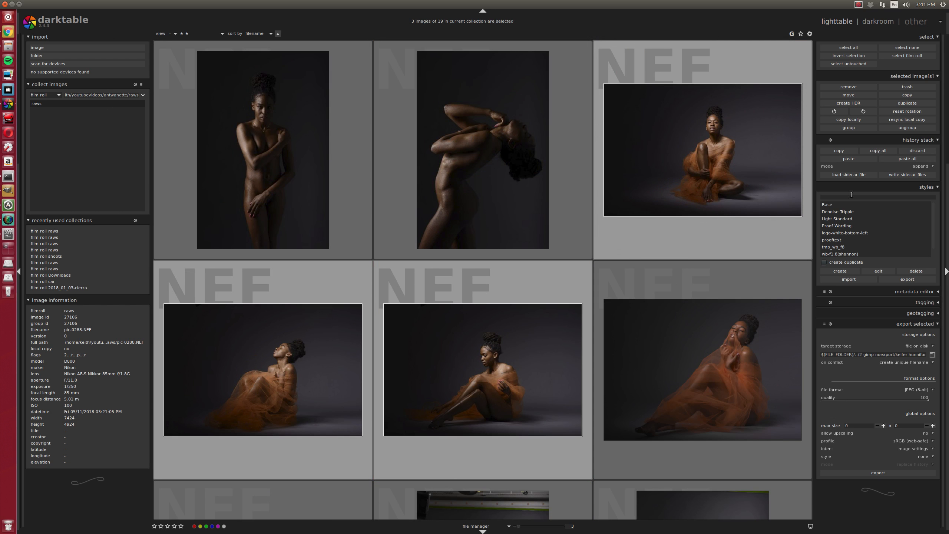
click(909, 159)
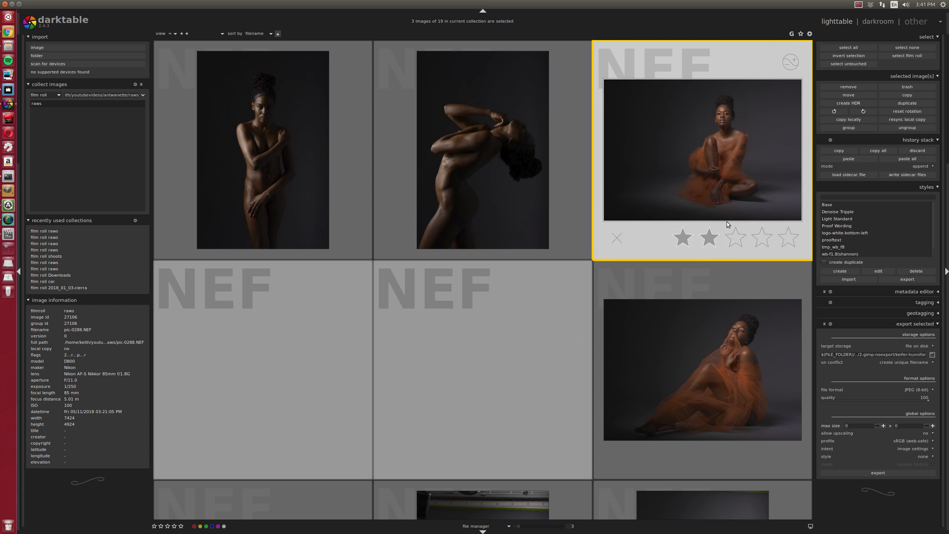
Review the orange tulle photos from pic-0288.NEF to pic-0339.NEF one at a time at full size, and return to the thumbnail grid.
key(w)
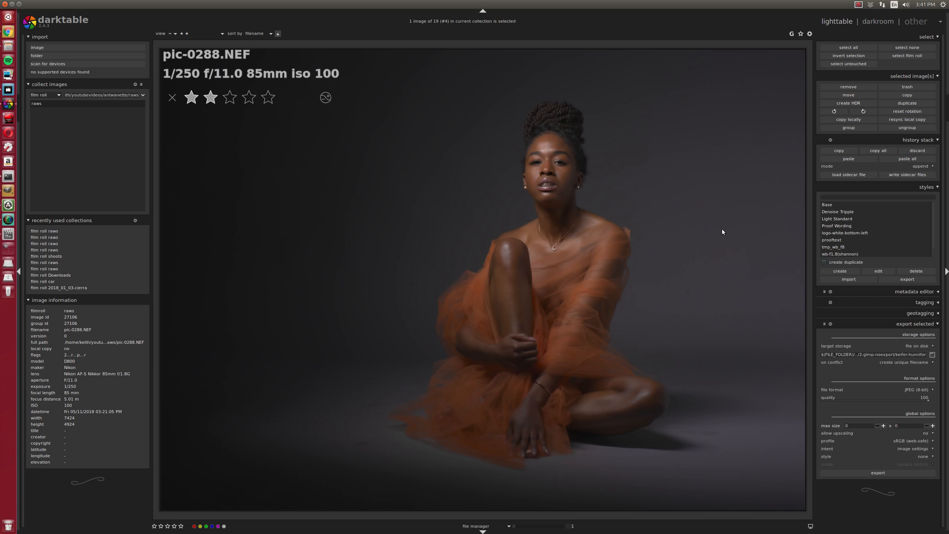
scroll(722, 228, up, 1)
scroll(680, 260, up, 2)
scroll(680, 260, down, 2)
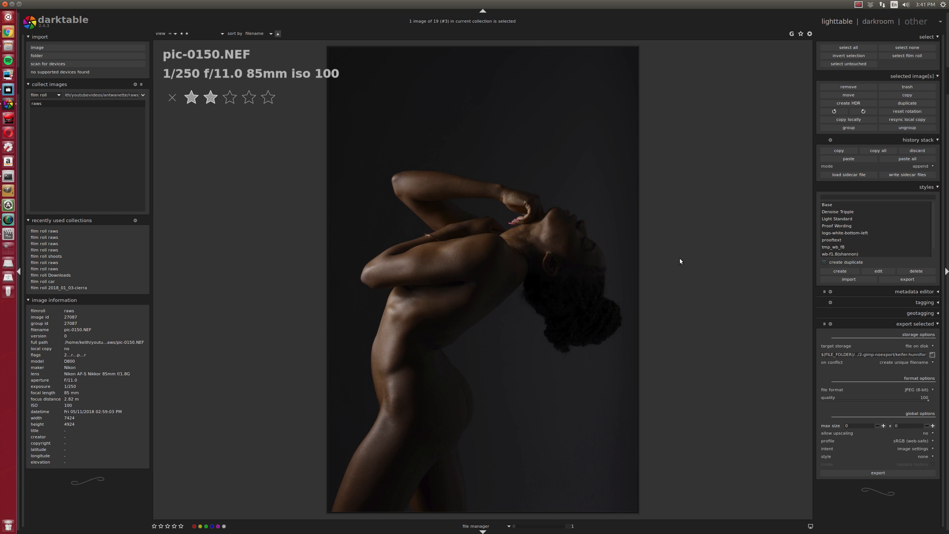
scroll(723, 264, down, 1)
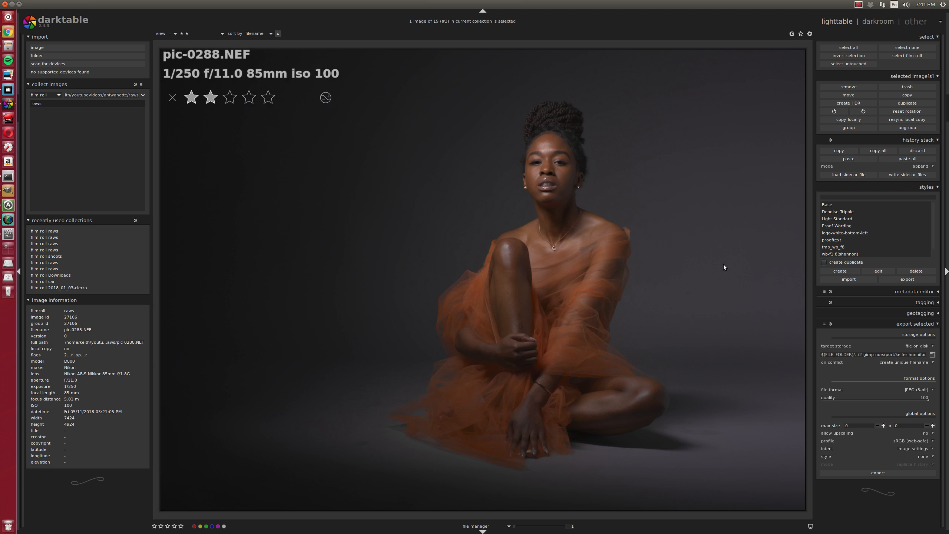
scroll(715, 278, down, 1)
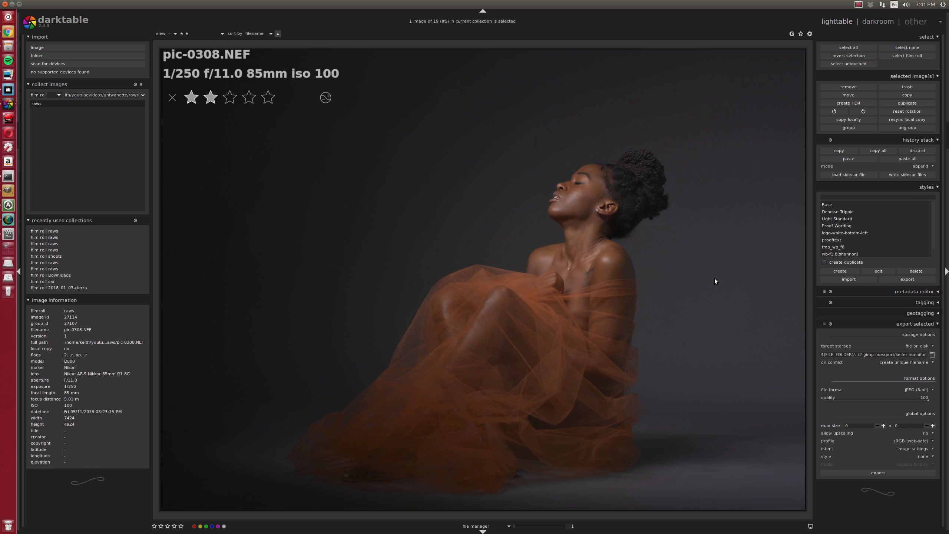
scroll(700, 284, down, 1)
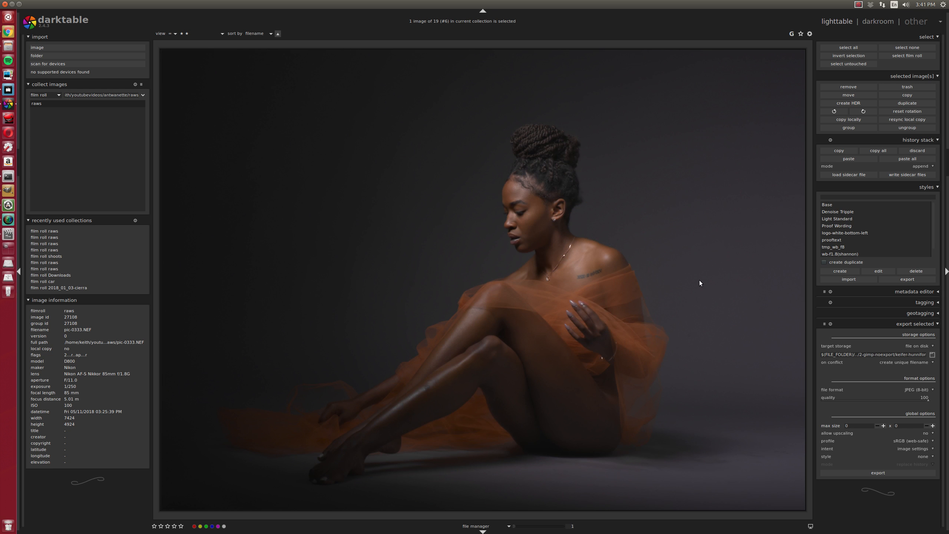
scroll(699, 283, down, 1)
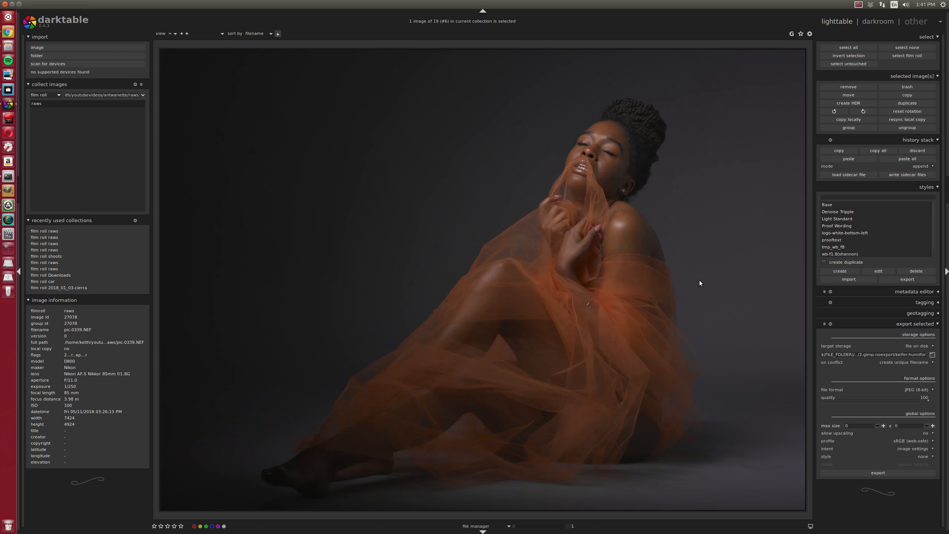
key(w)
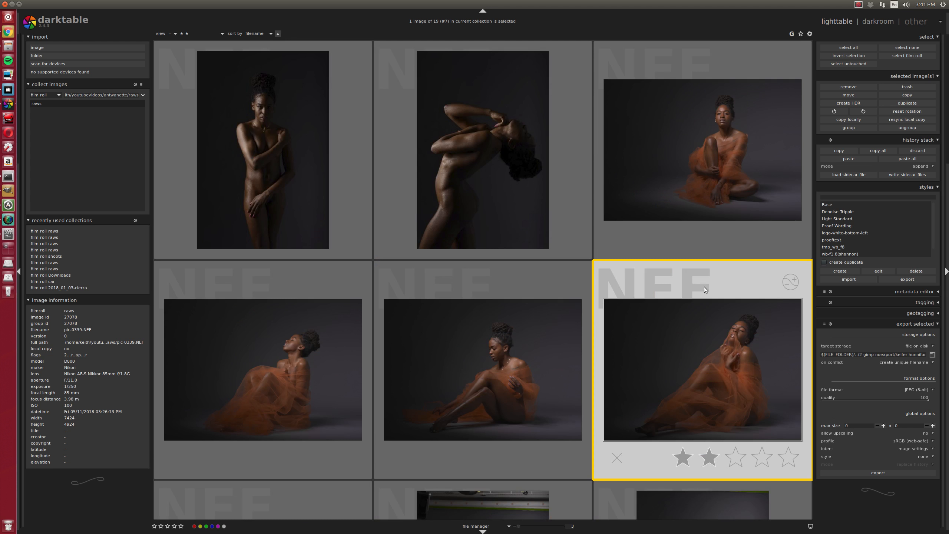
Select pic-0127.NEF, the standing pose with crossed arms, and paste the full copied edit history onto it.
scroll(732, 342, down, 1)
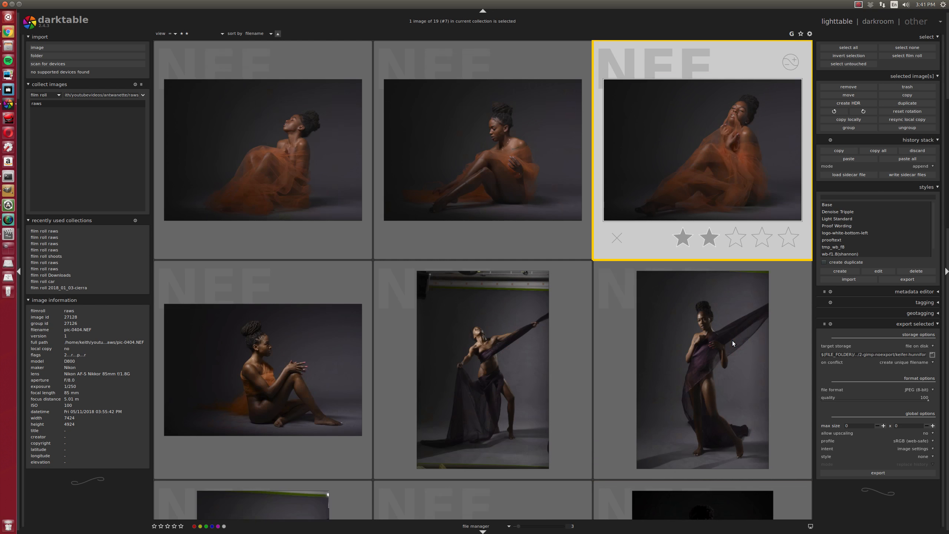
scroll(733, 341, down, 1)
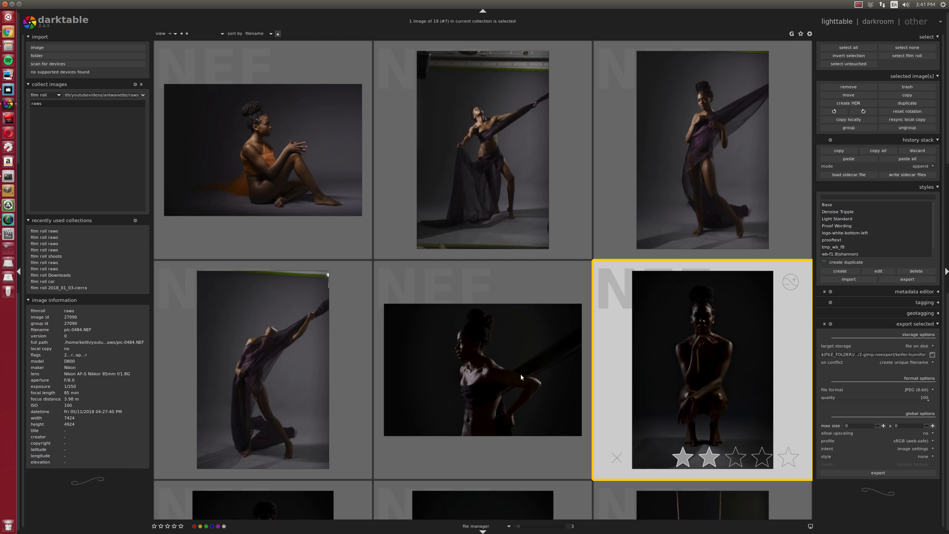
scroll(412, 361, up, 2)
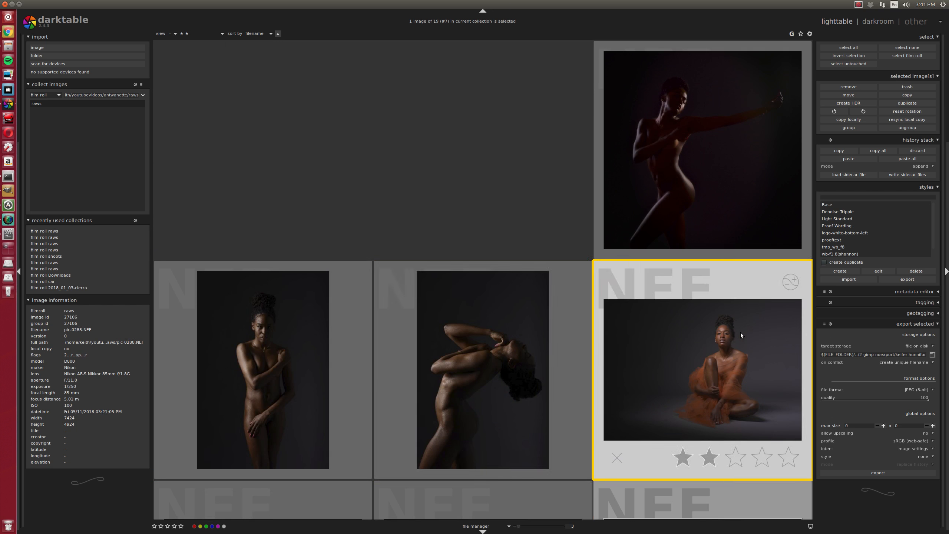
click(284, 374)
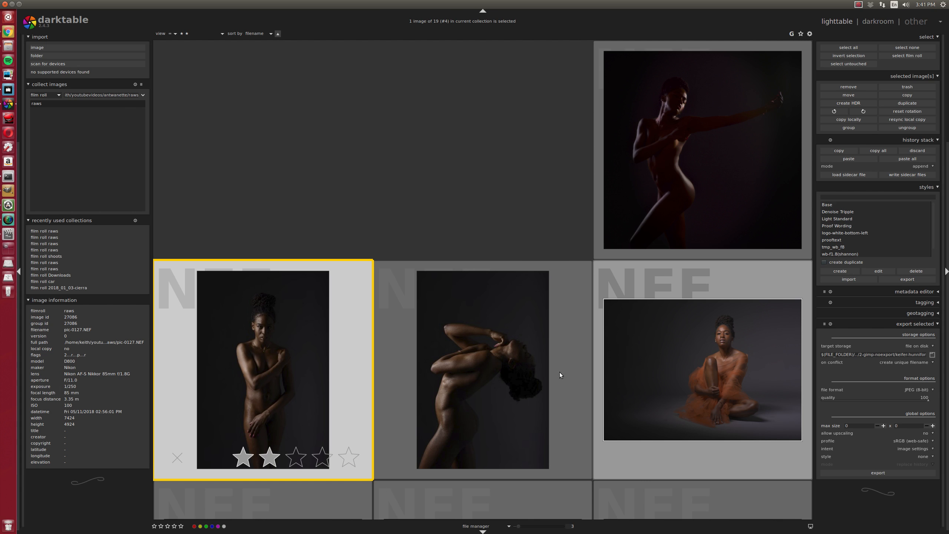
click(487, 373)
click(300, 350)
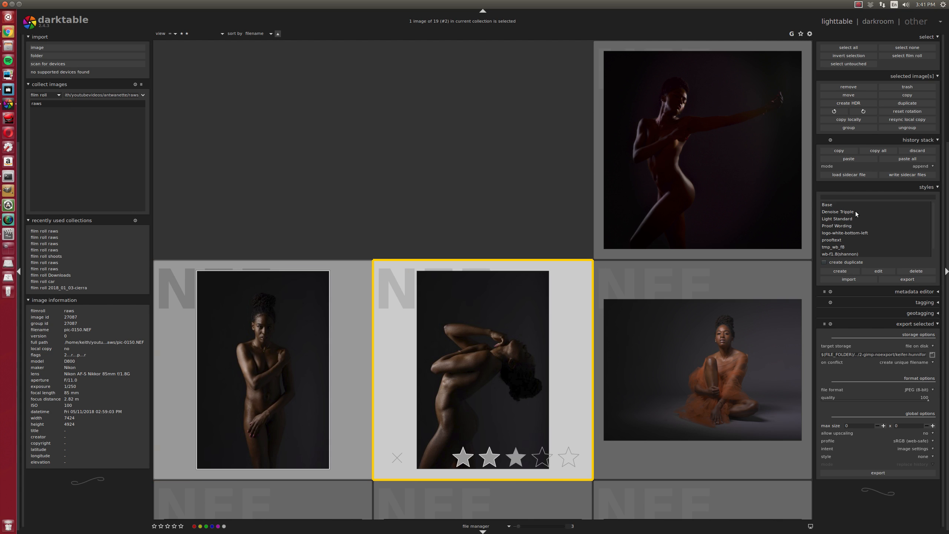
click(904, 160)
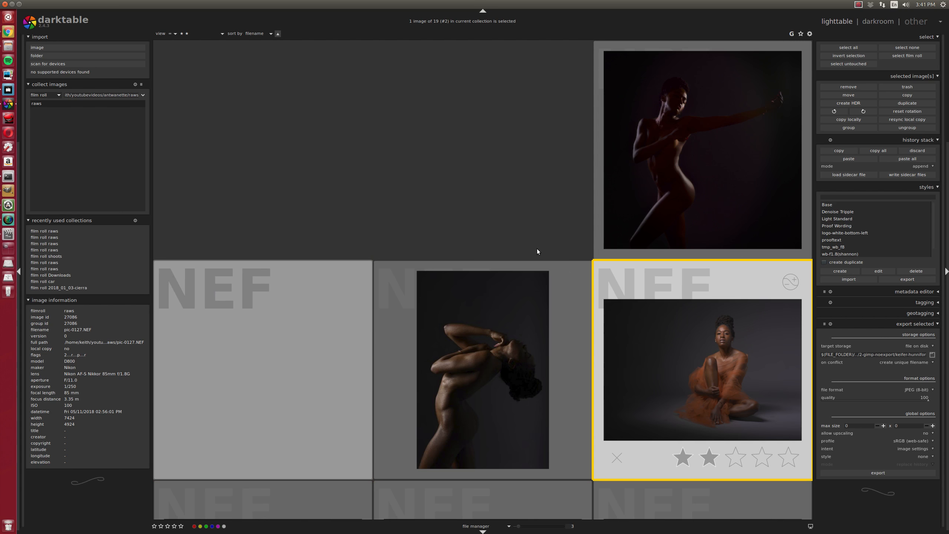
Open pic-0127.NEF in the darkroom and reframe its 5x7 crop to about 4310x6033, leaving space above the hair.
scroll(311, 350, up, 2)
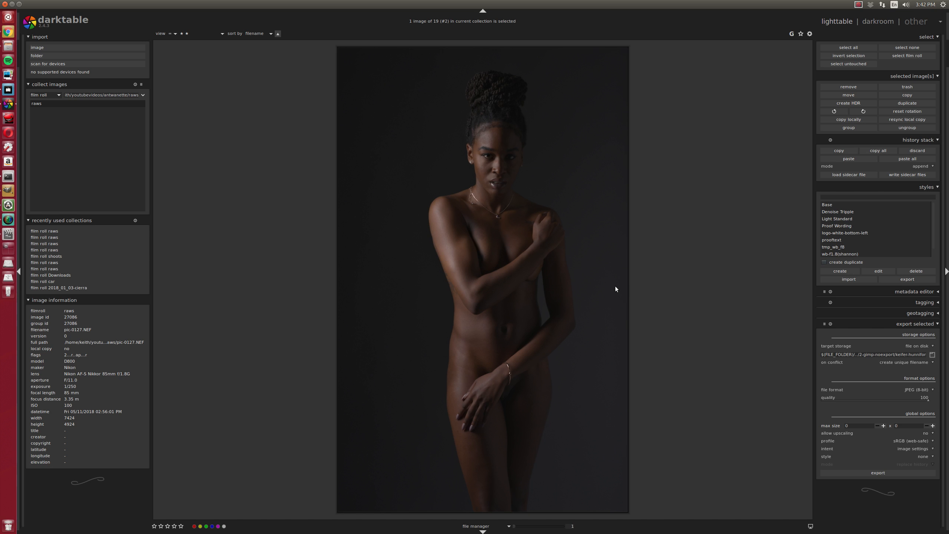
key(d)
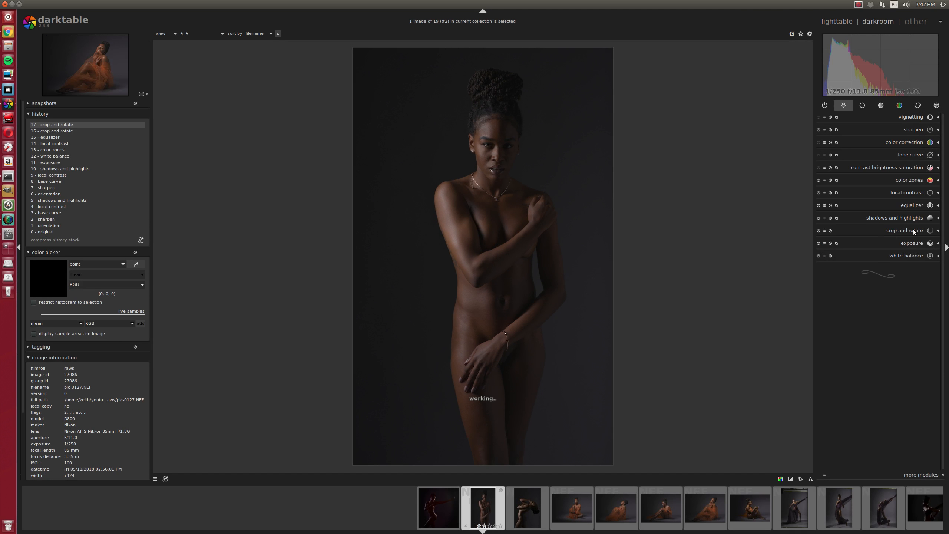
click(914, 229)
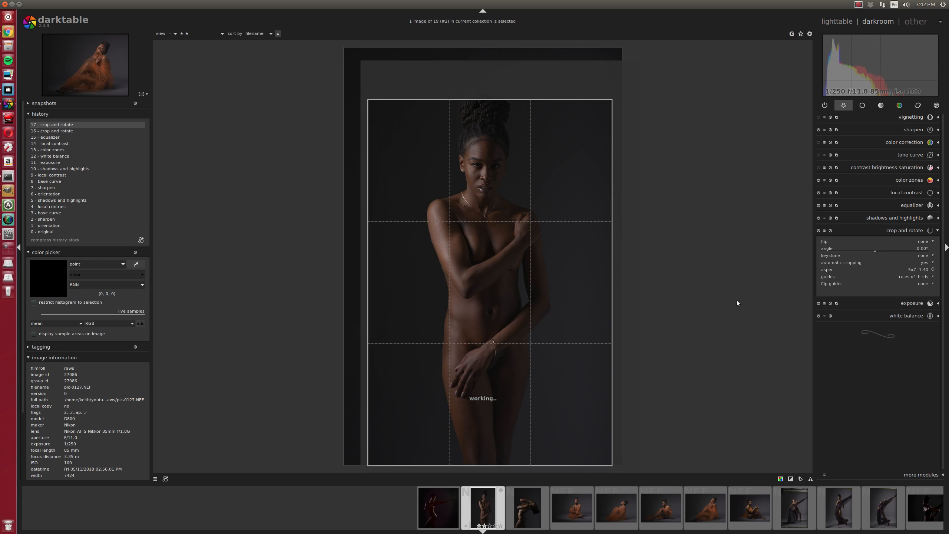
drag(573, 327, 540, 319)
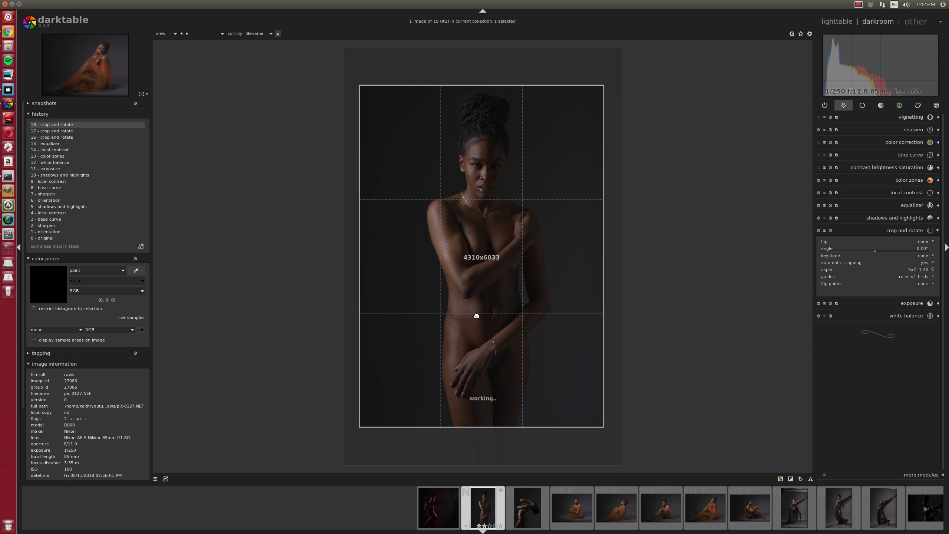
click(909, 230)
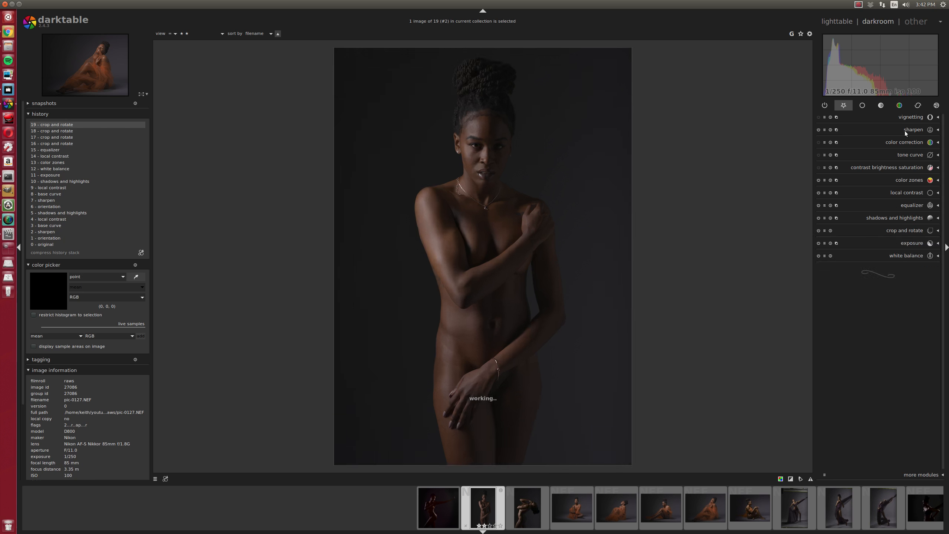
In the equalizer luma curve, raise the two coarsest points to boost contrast on pic-0127.NEF.
click(903, 205)
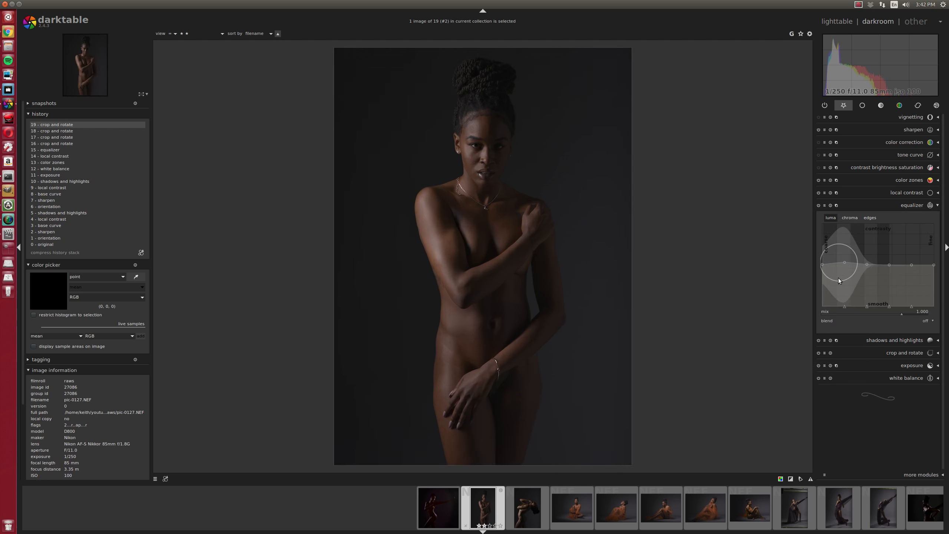
drag(845, 263, 847, 256)
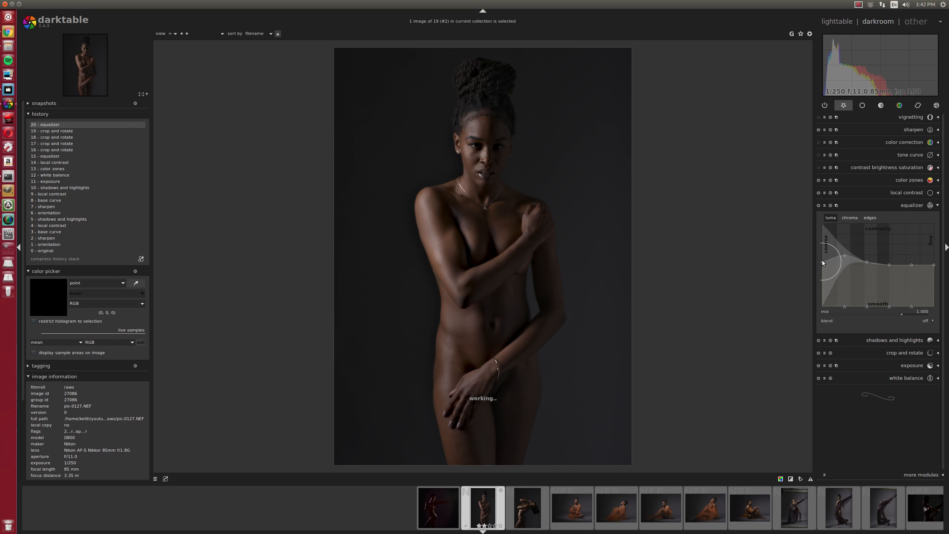
drag(822, 260, 822, 259)
drag(843, 255, 844, 255)
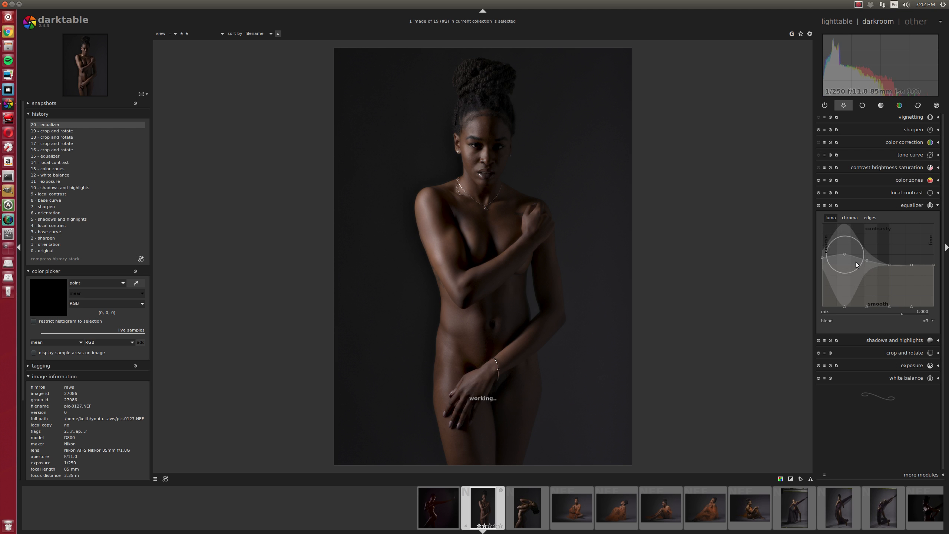
Set pic-0127.NEF's contrast to 0.02 and saturation to 0.16 in contrast brightness saturation.
drag(913, 304, 913, 292)
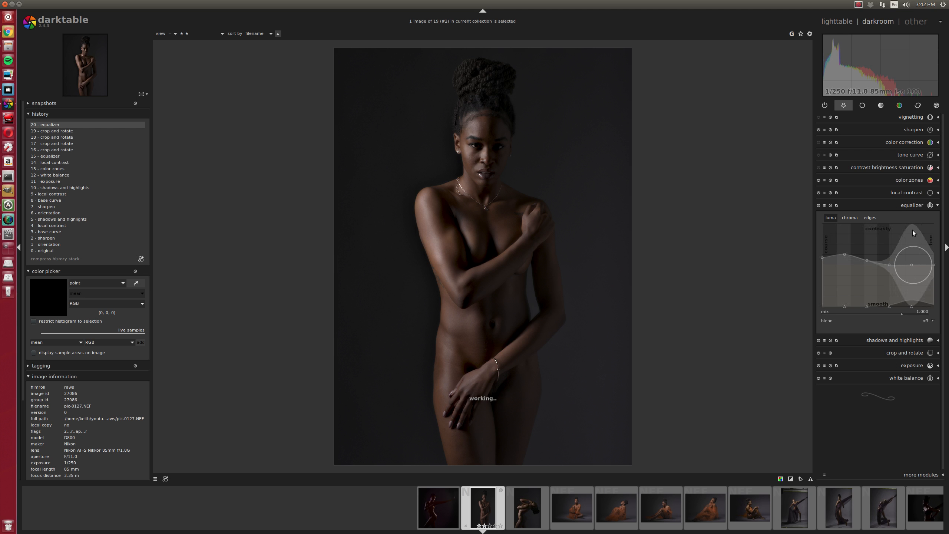
click(895, 191)
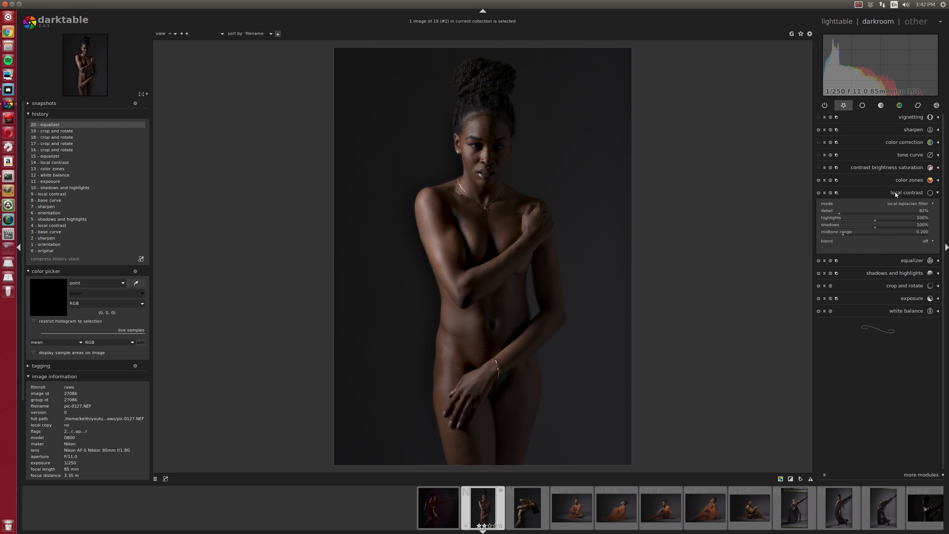
click(895, 192)
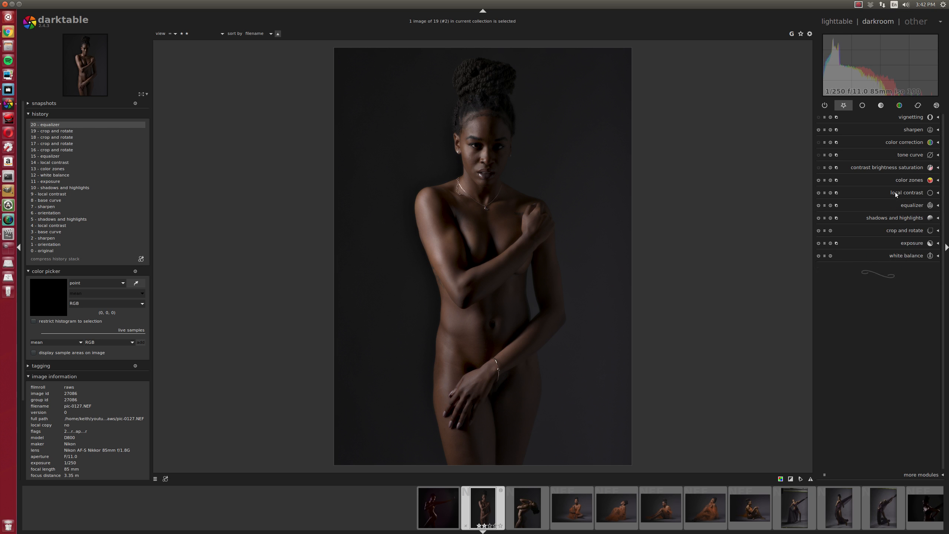
click(905, 168)
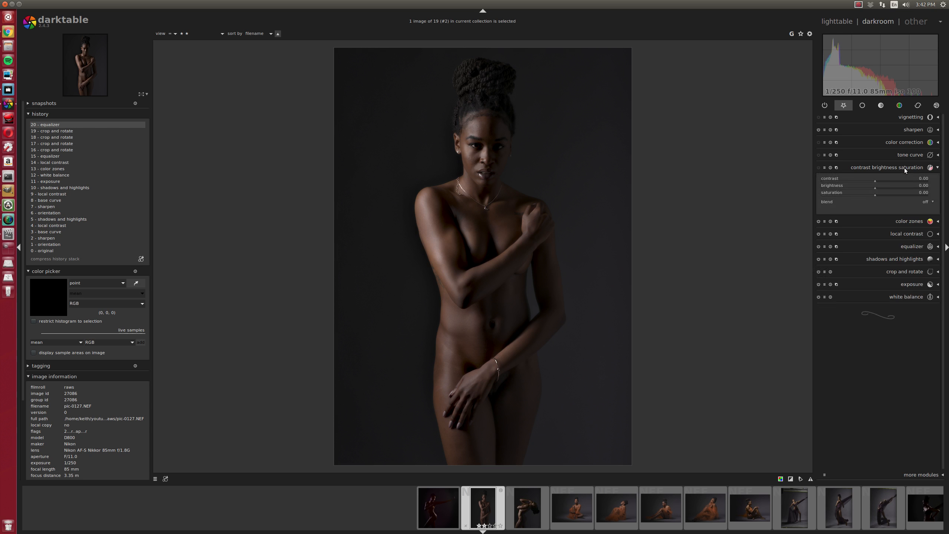
click(892, 194)
scroll(887, 182, up, 1)
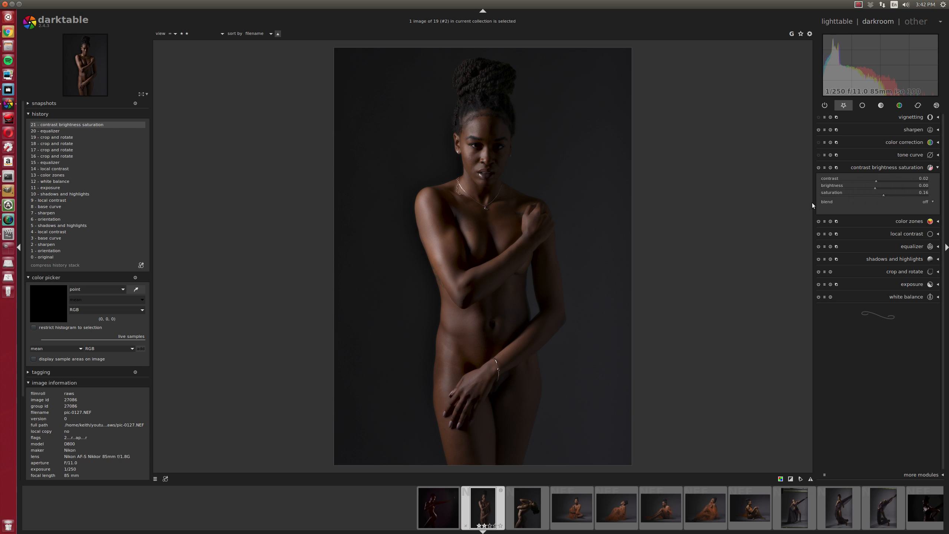
Copy the full edit history of pic-0127.NEF and paste all of it onto pic-0150.NEF, the backward-bending pose.
key(l)
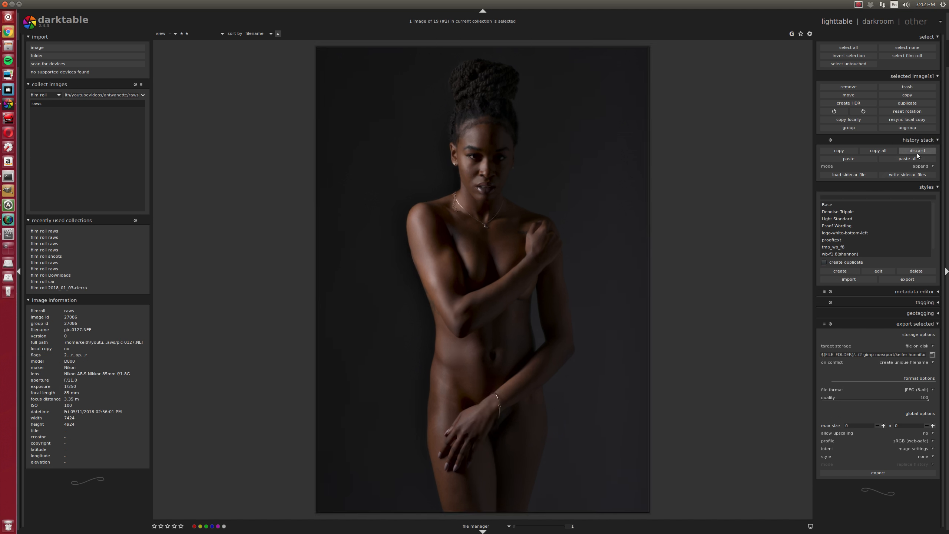
click(885, 152)
scroll(780, 206, down, 1)
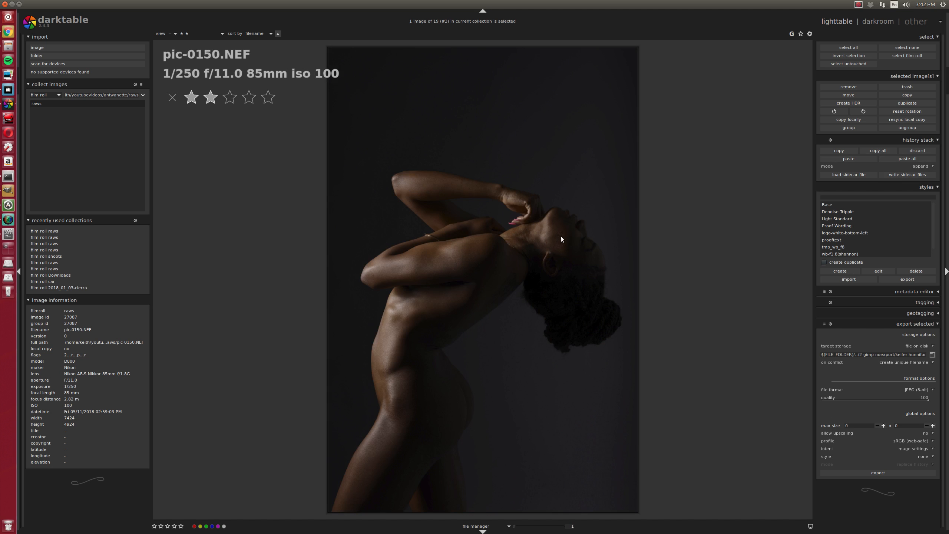
click(907, 159)
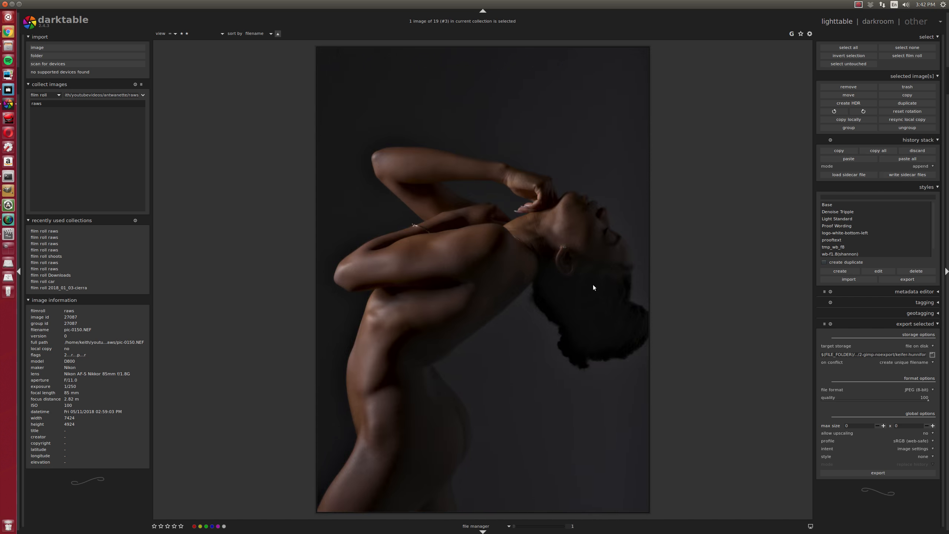
Open pic-0150.NEF in the darkroom and enlarge and reposition its 5x7 crop to include more of the legs and space beside the hair.
key(d)
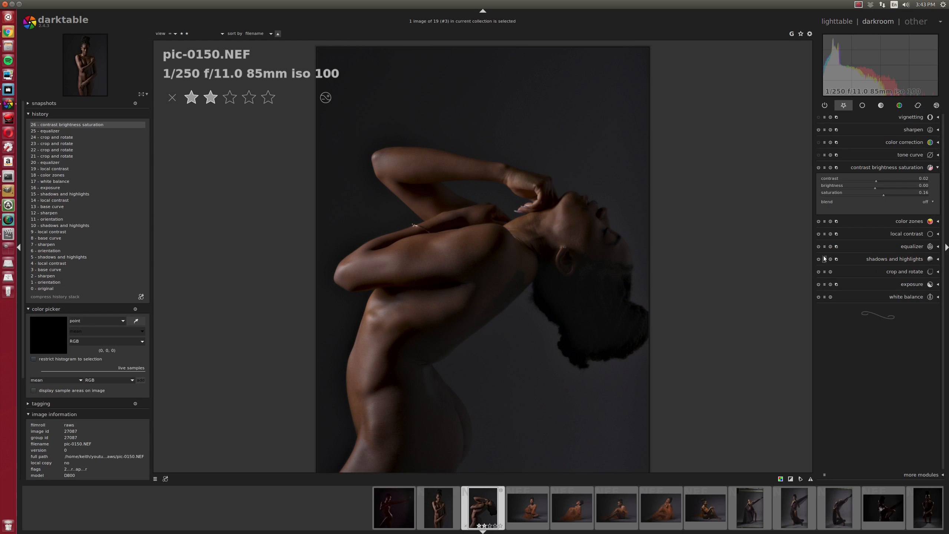
click(906, 275)
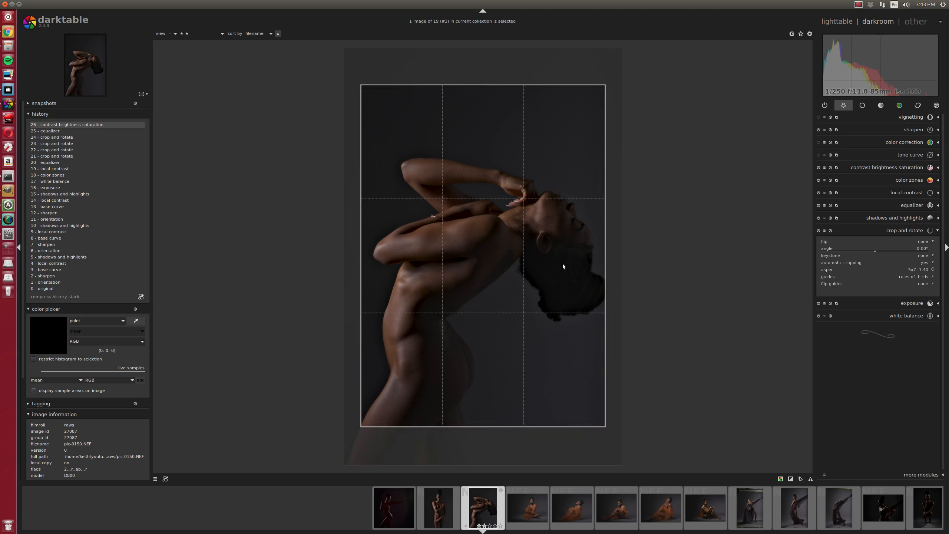
drag(435, 244, 412, 272)
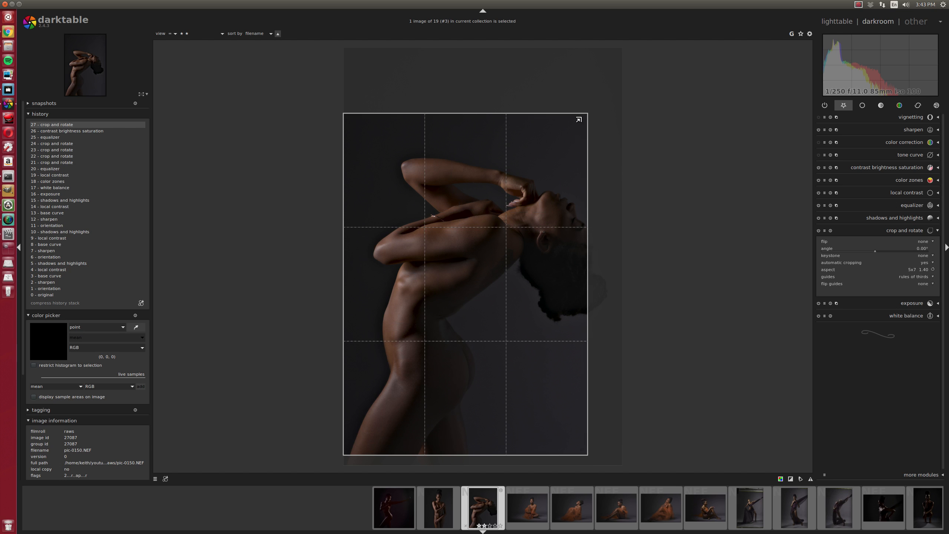
drag(579, 120, 608, 78)
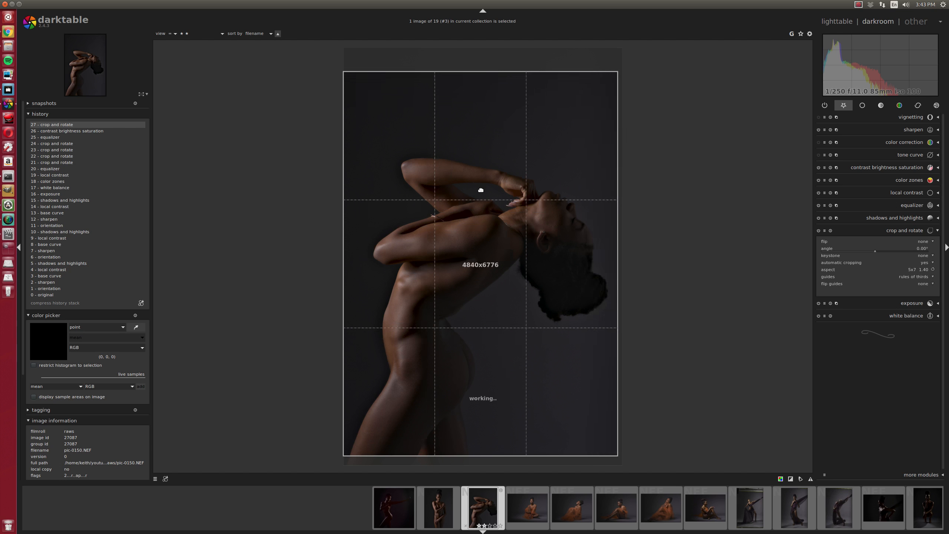
drag(481, 190, 474, 203)
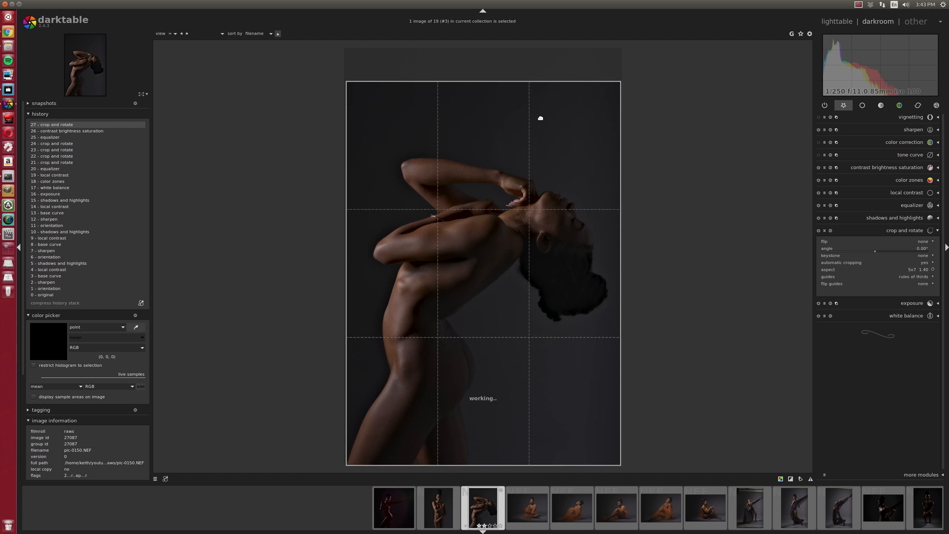
drag(613, 89, 612, 93)
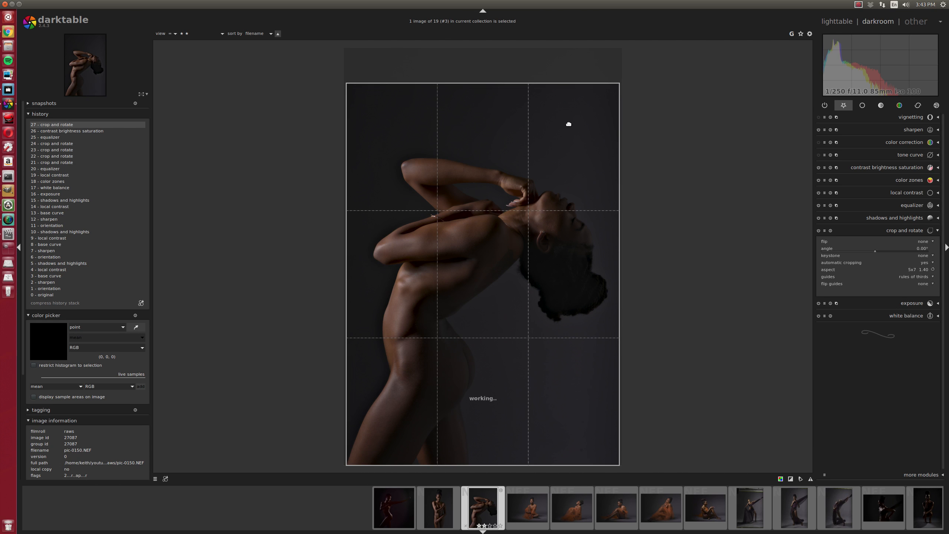
click(899, 233)
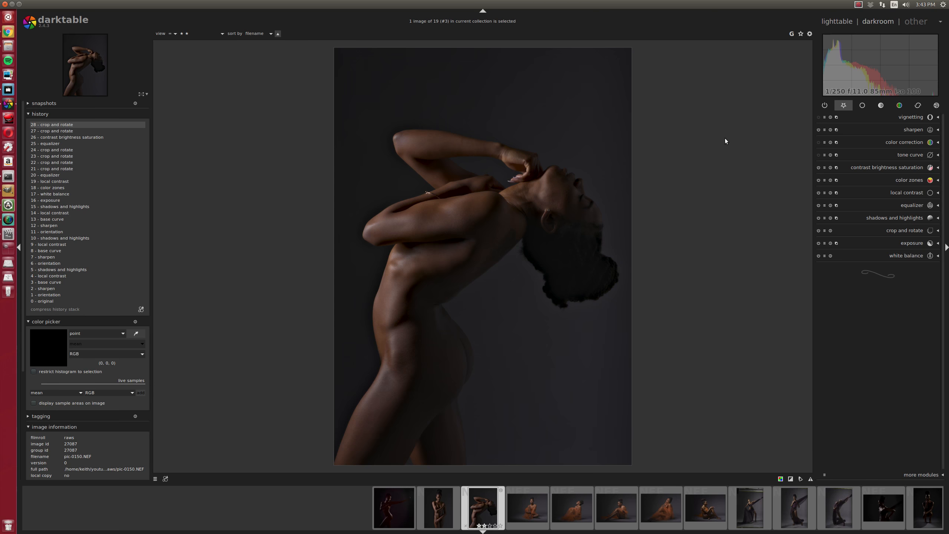
Find pic-0405.NEF, the backward-arching pose in sheer purple fabric, and open it in the darkroom.
key(l)
scroll(670, 186, down, 1)
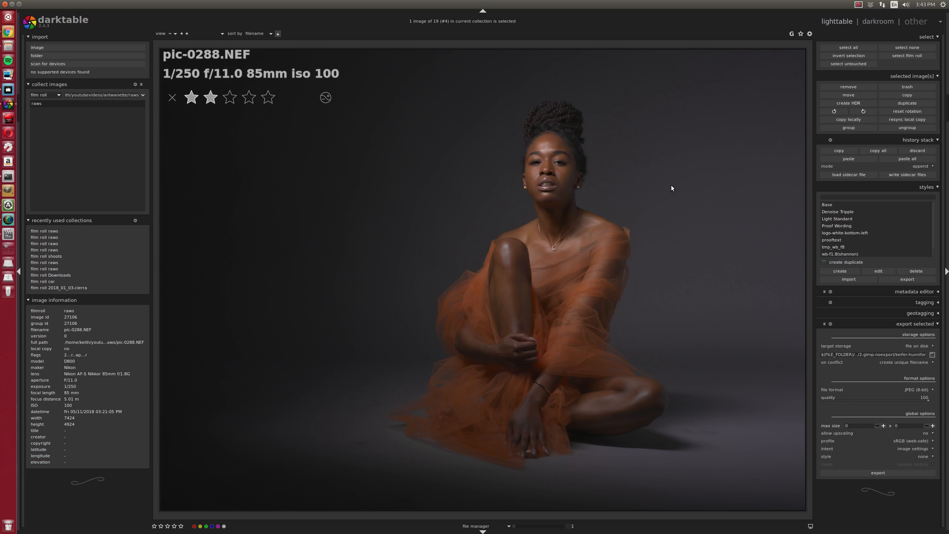
scroll(671, 187, down, 1)
ctrl+scroll(672, 187, down, 2)
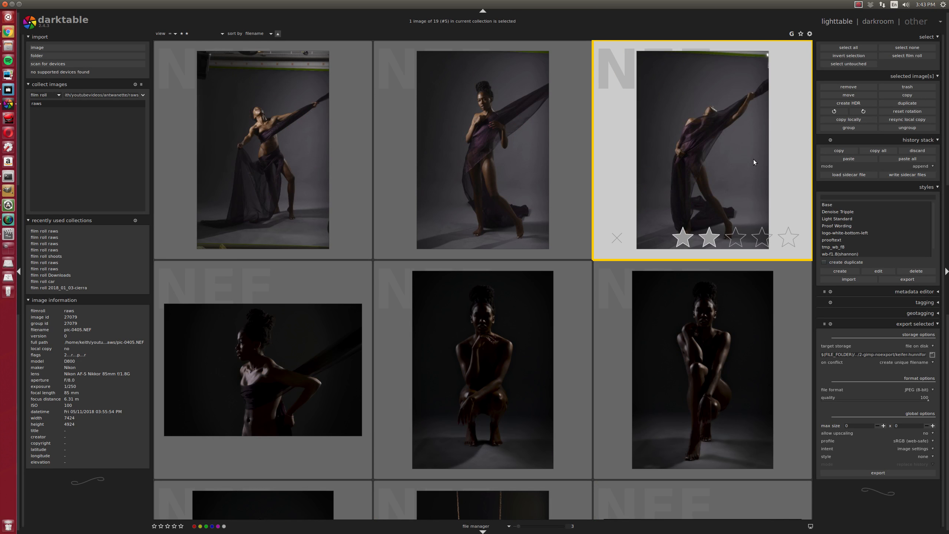
ctrl+scroll(746, 177, up, 2)
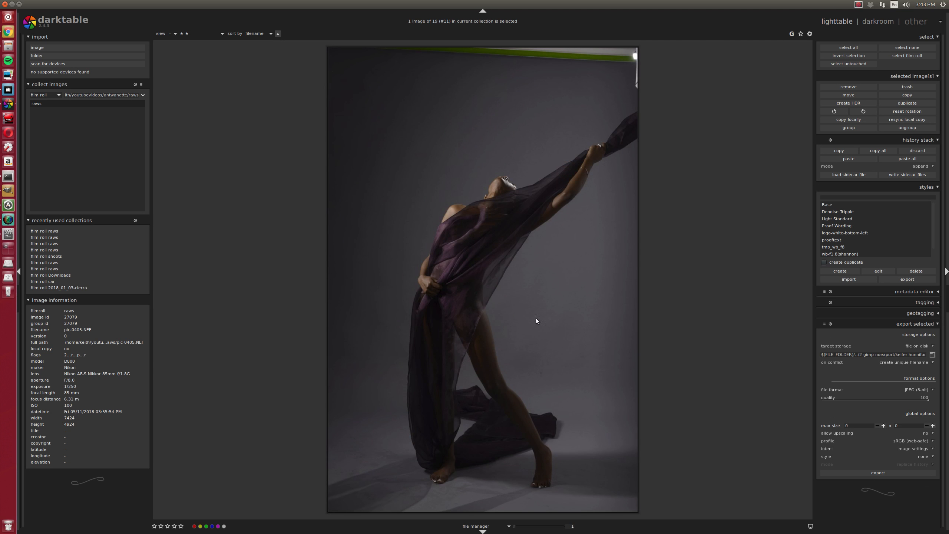
key(d)
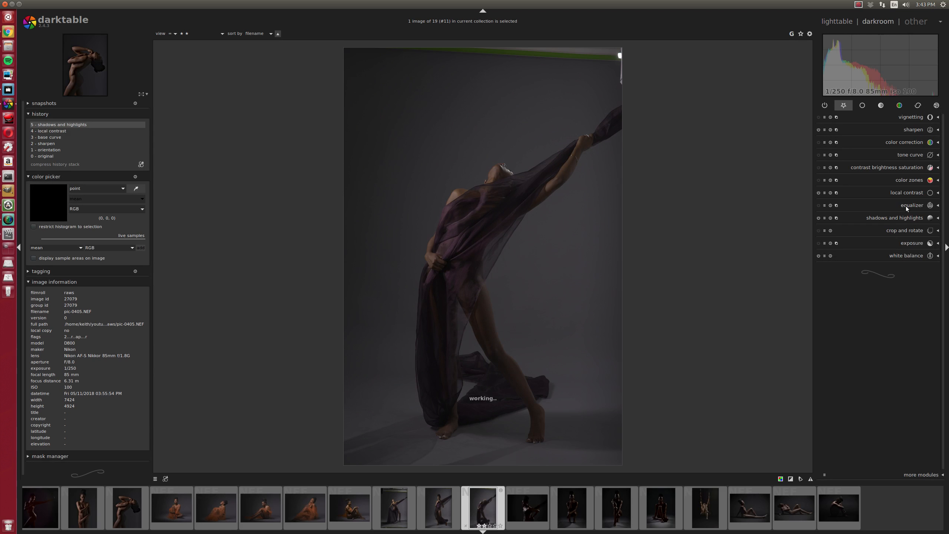
Crop pic-0405.NEF at 5x7 to about 4809x6733, excluding the studio light and backdrop edge above the figure.
click(909, 230)
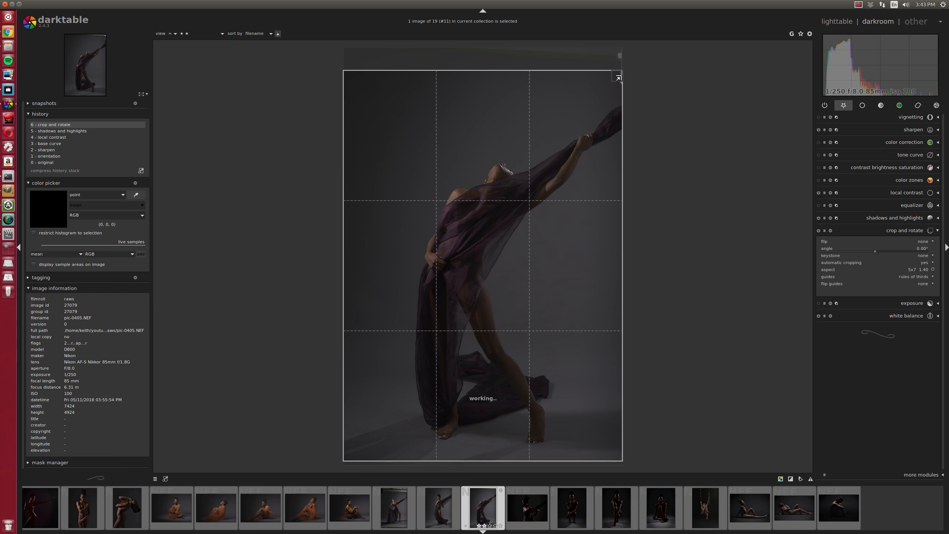
drag(618, 78, 617, 84)
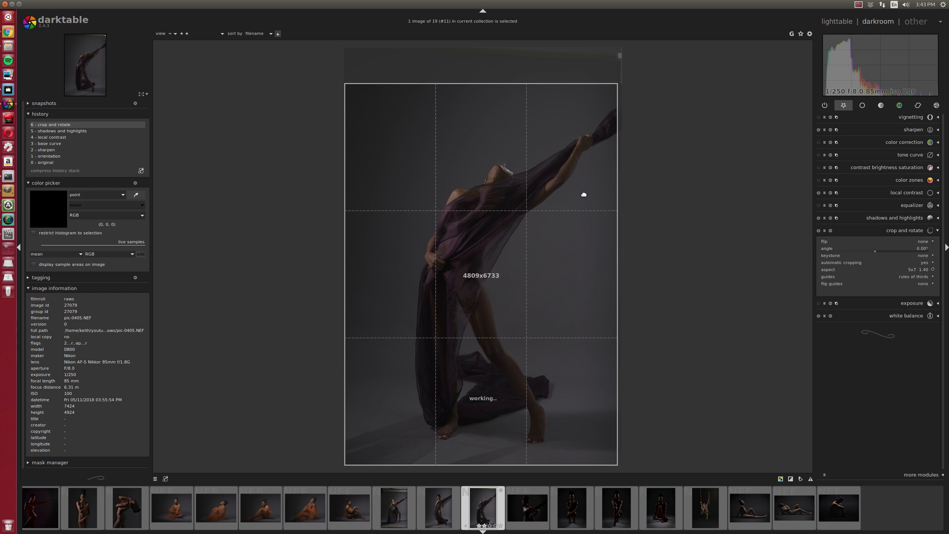
drag(584, 194, 582, 194)
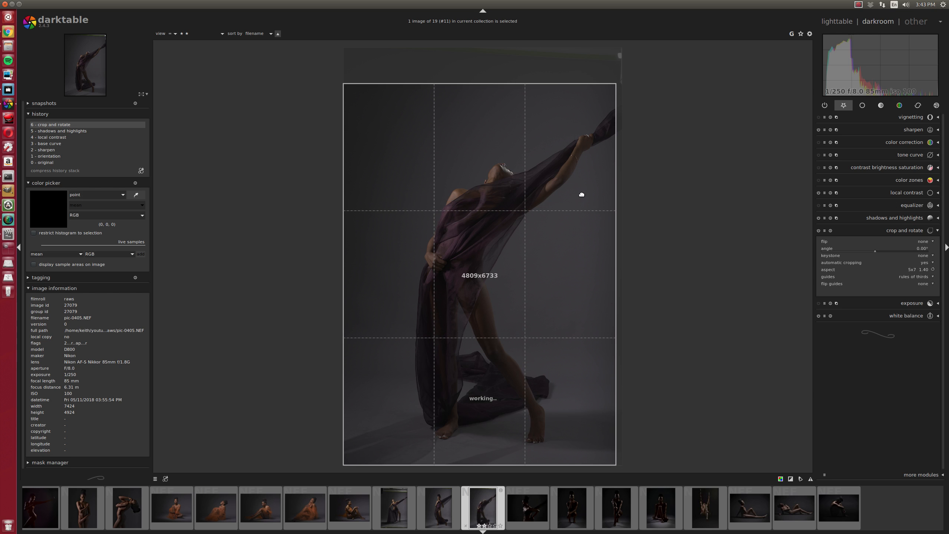
click(892, 230)
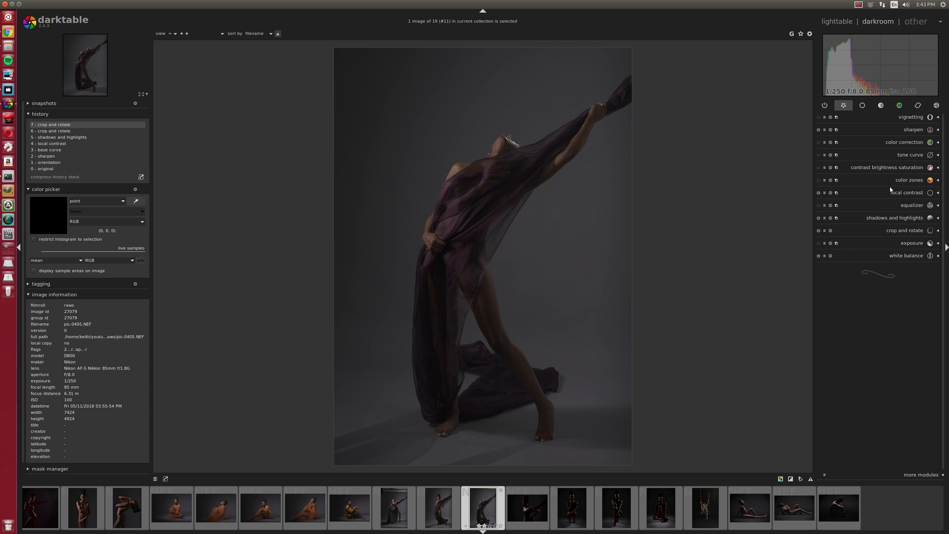
click(909, 155)
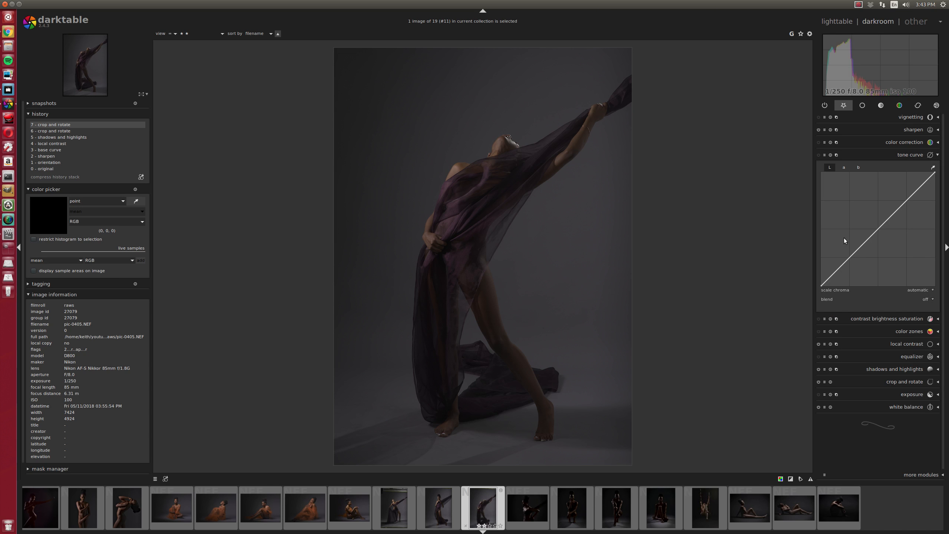
drag(849, 259, 851, 261)
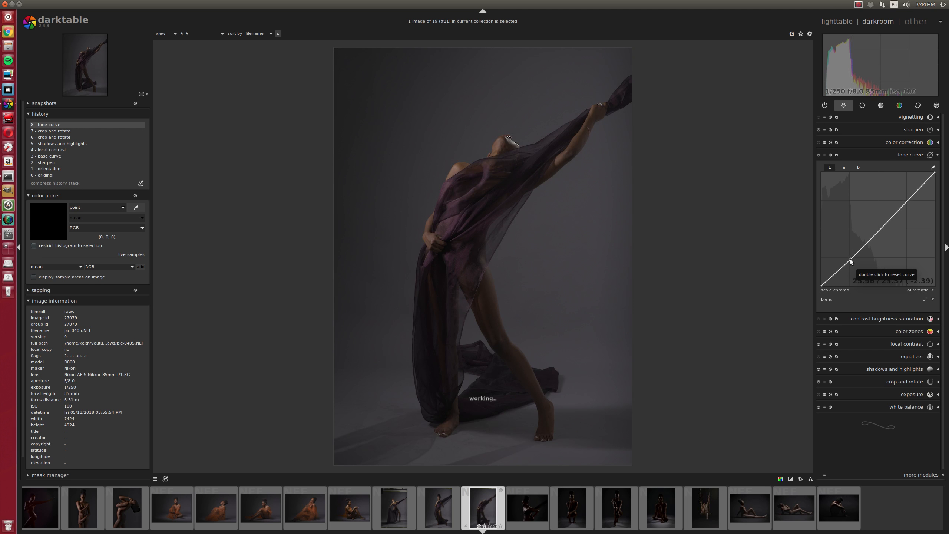
double_click(851, 261)
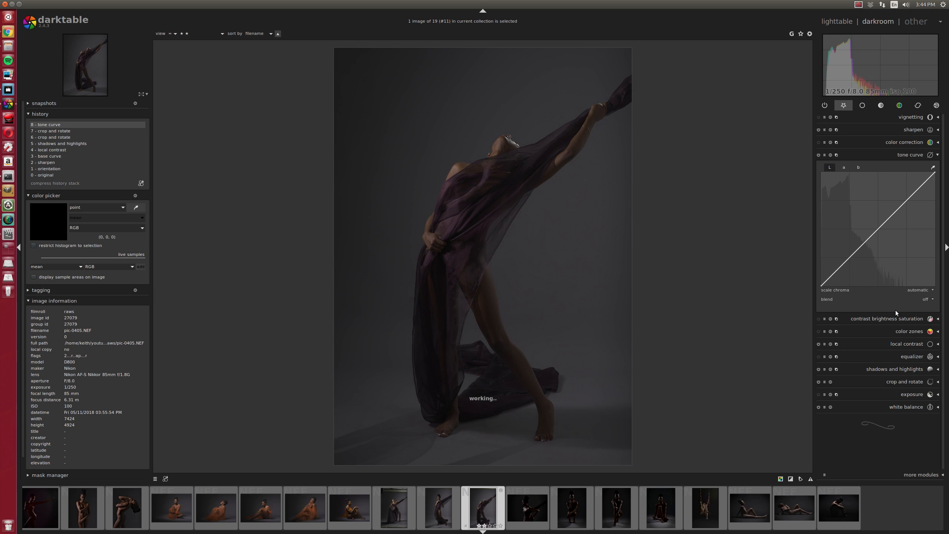
Darken the shadows of pic-0405.NEF to -27.87 in shadows and highlights.
click(894, 370)
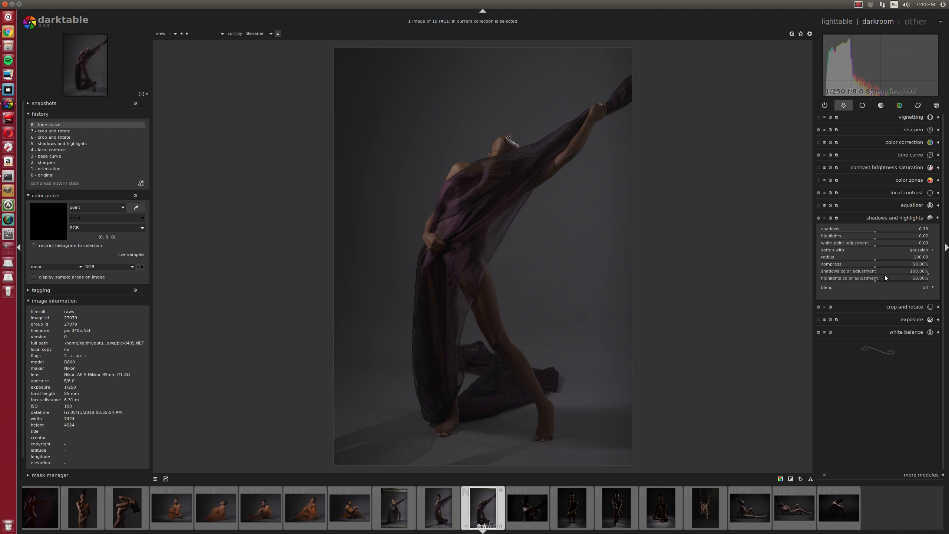
scroll(890, 231, down, 7)
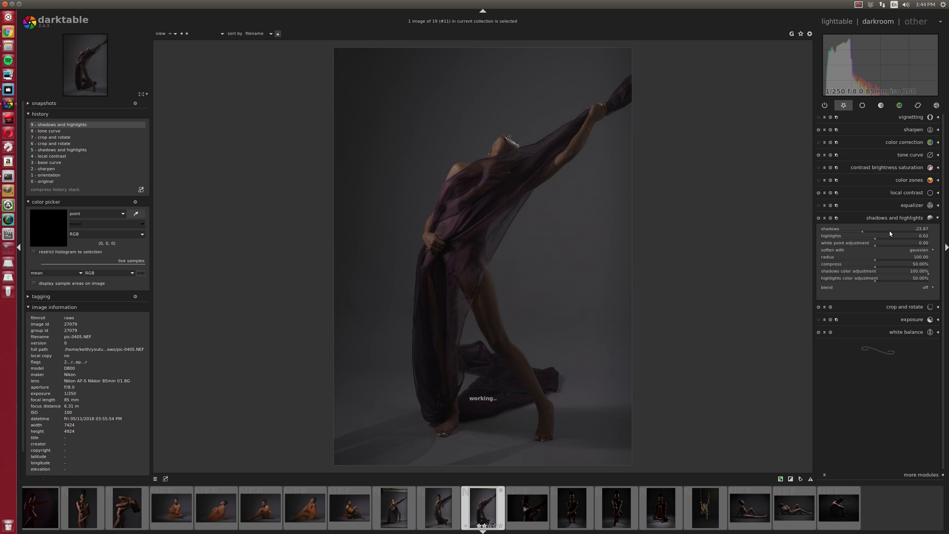
scroll(890, 231, down, 4)
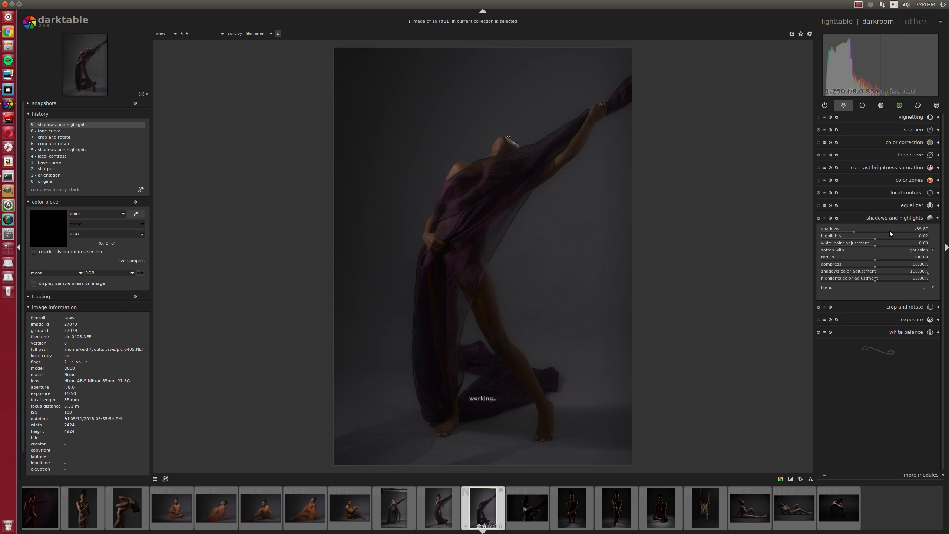
scroll(890, 230, up, 4)
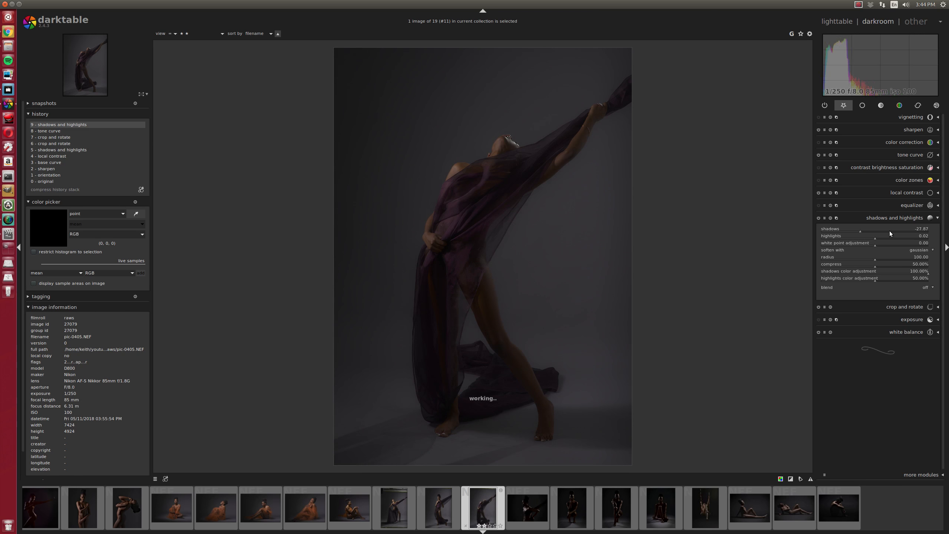
Set the exposure module's black level to 0.0080 and raise the exposure slightly on pic-0405.NEF.
click(915, 320)
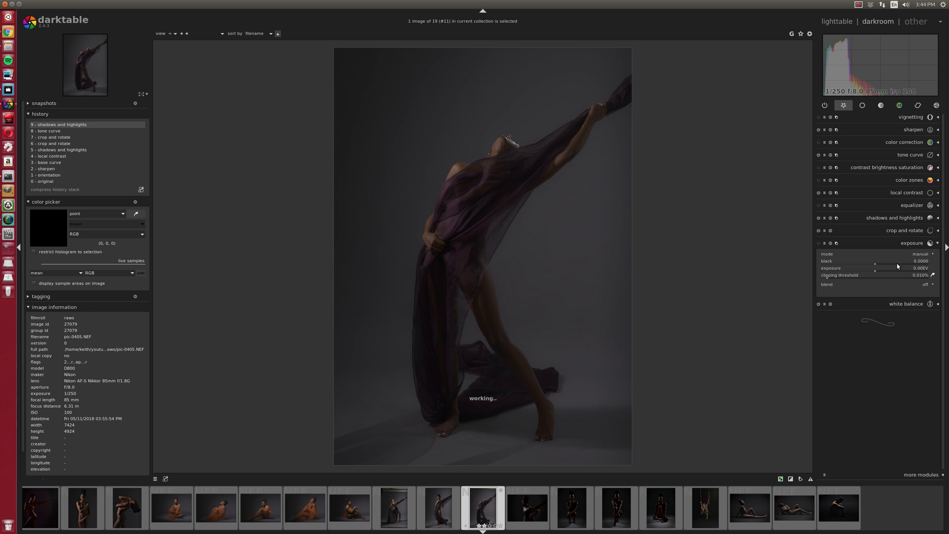
scroll(896, 267, up, 3)
scroll(895, 264, up, 1)
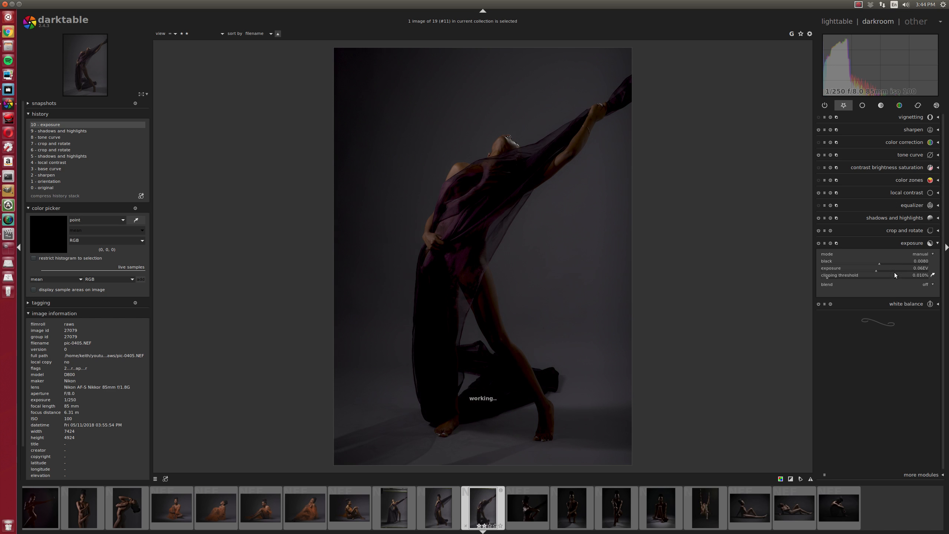
scroll(894, 270, up, 1)
scroll(894, 270, up, 3)
Sample the lit shoulder for the L tone curve, lift the midtones from about 41.7 to 53.8, and anchor the shadows near 10.4.
click(910, 155)
click(934, 167)
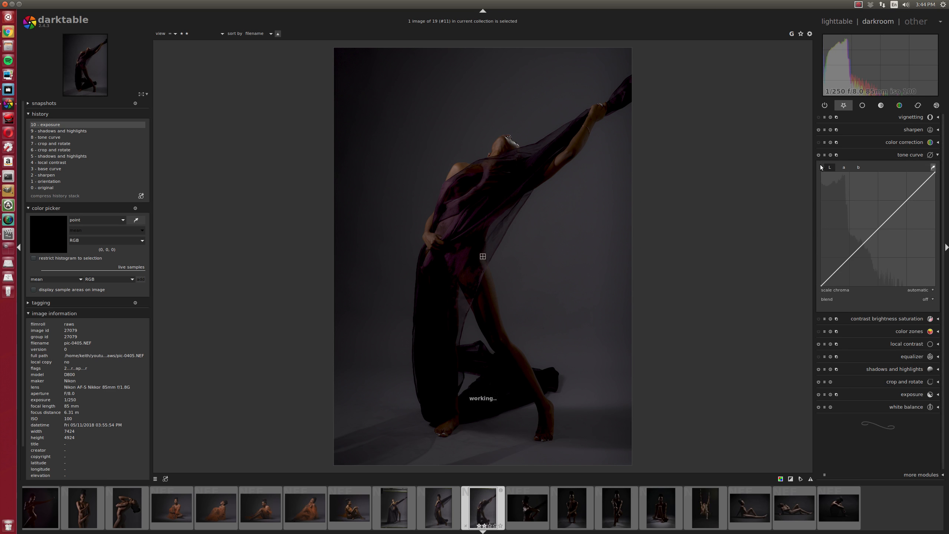
click(457, 168)
drag(868, 241, 869, 227)
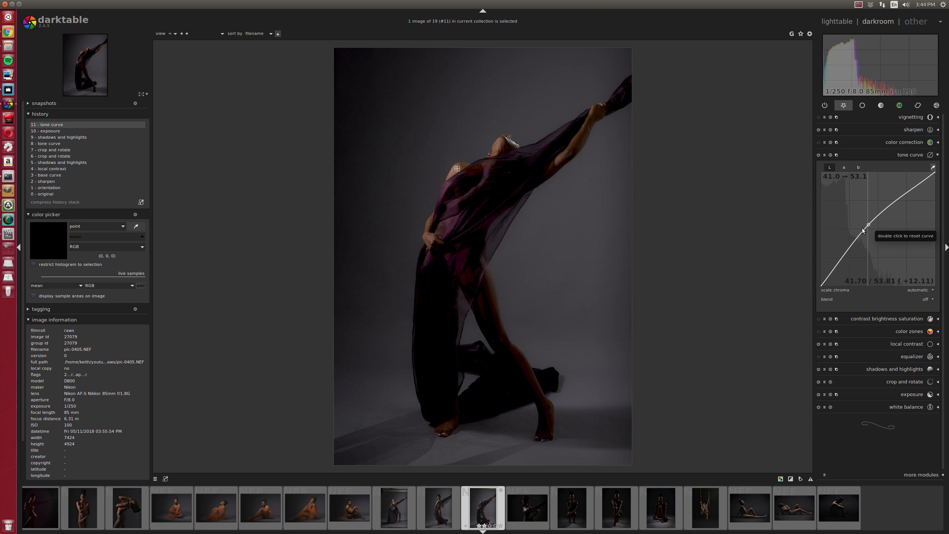
click(833, 275)
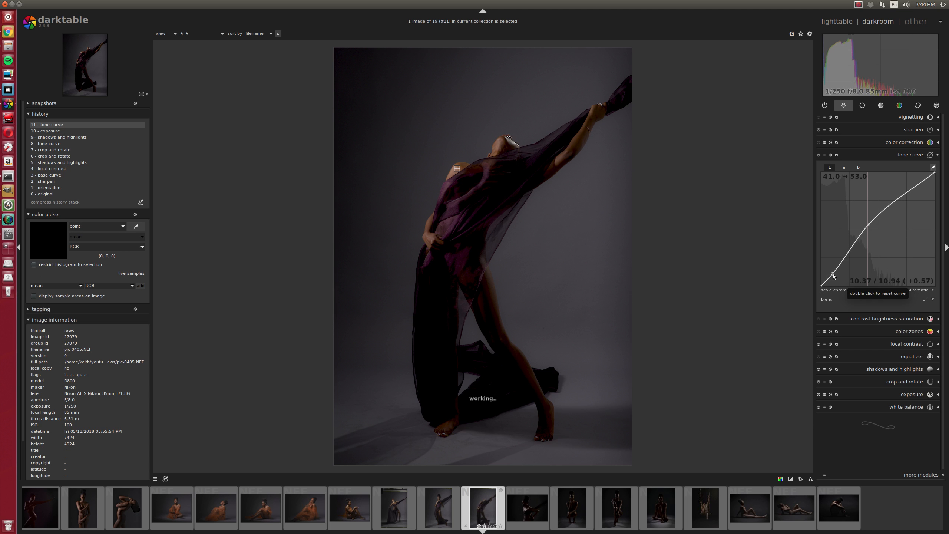
Lower the L tone curve's shadow point near 10.4 on pic-0405.NEF and enable vignetting with a width/height ratio of 0.884.
drag(833, 273, 833, 276)
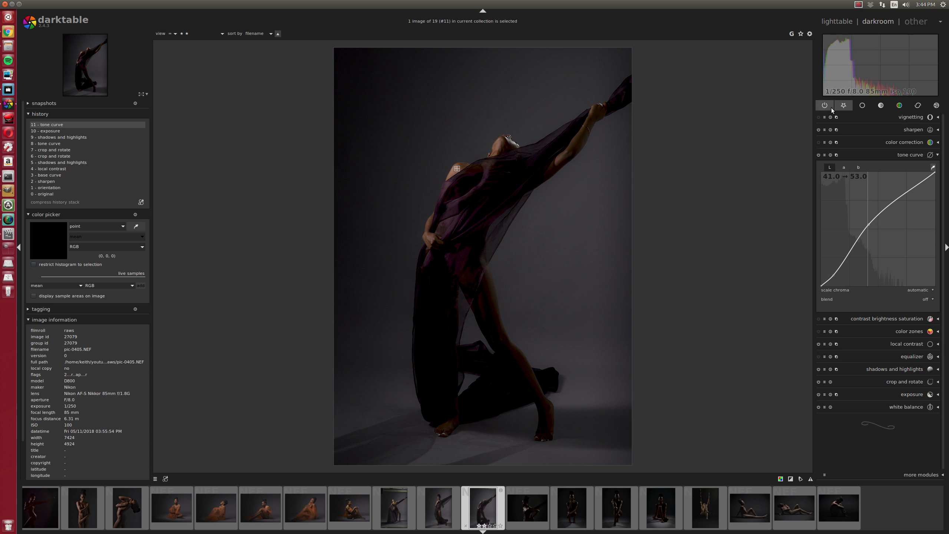
click(816, 118)
click(818, 118)
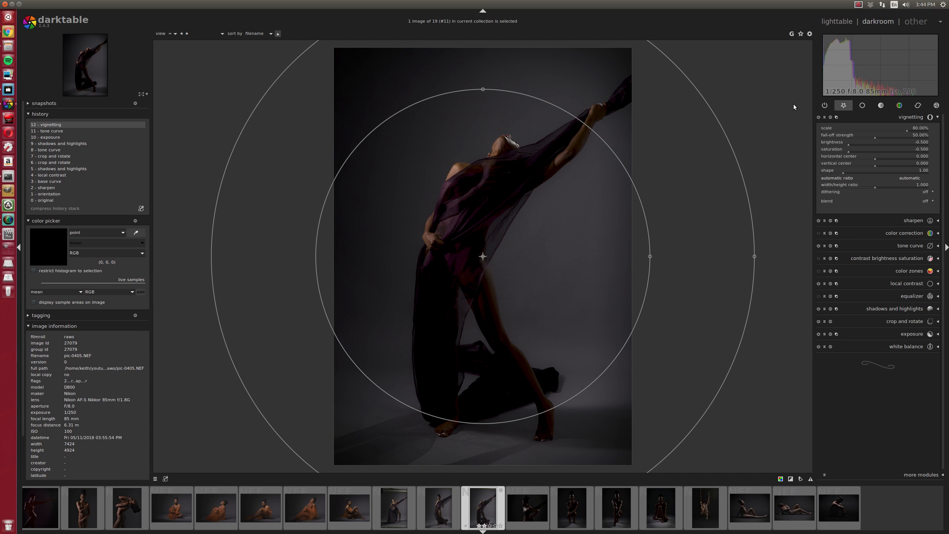
drag(651, 257, 627, 256)
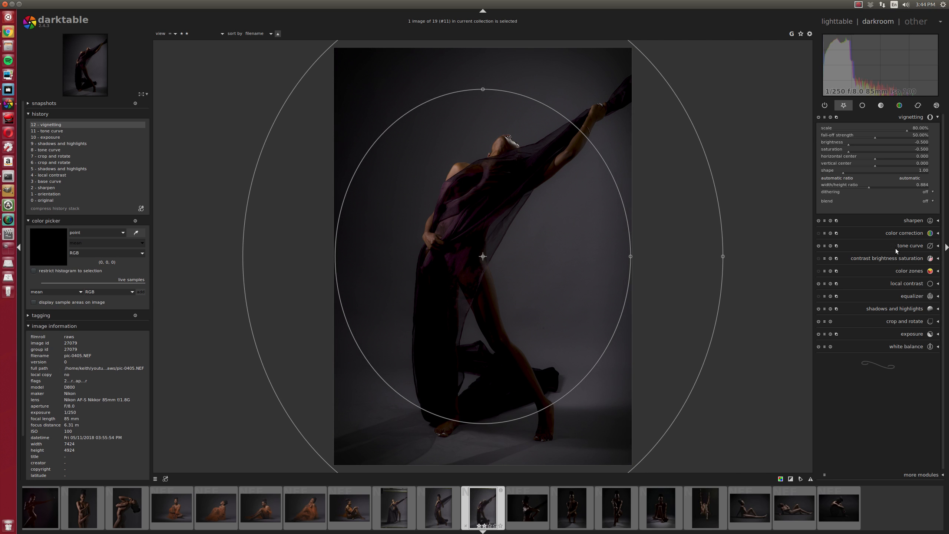
Boost the coarser luma detail of pic-0405.NEF in the equalizer with a gentle bump in the curve.
click(904, 296)
drag(845, 264, 845, 253)
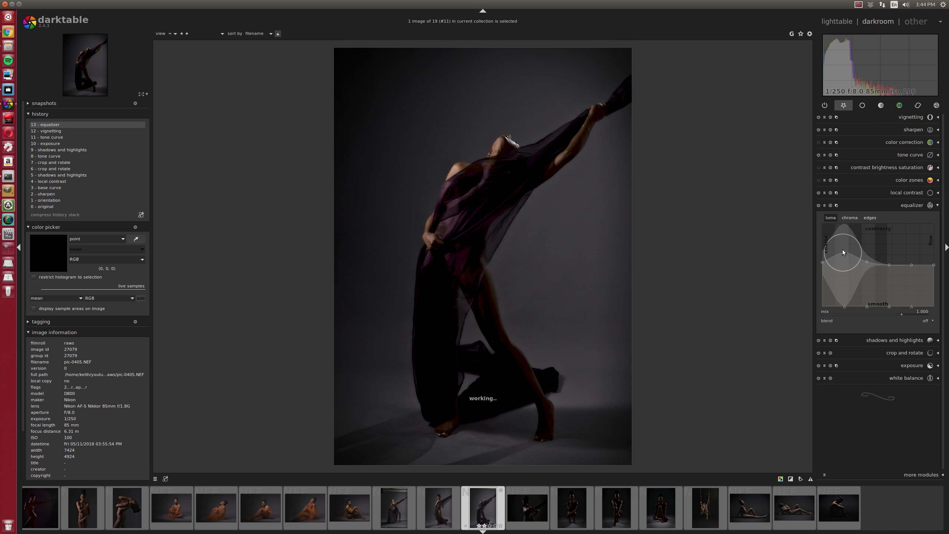
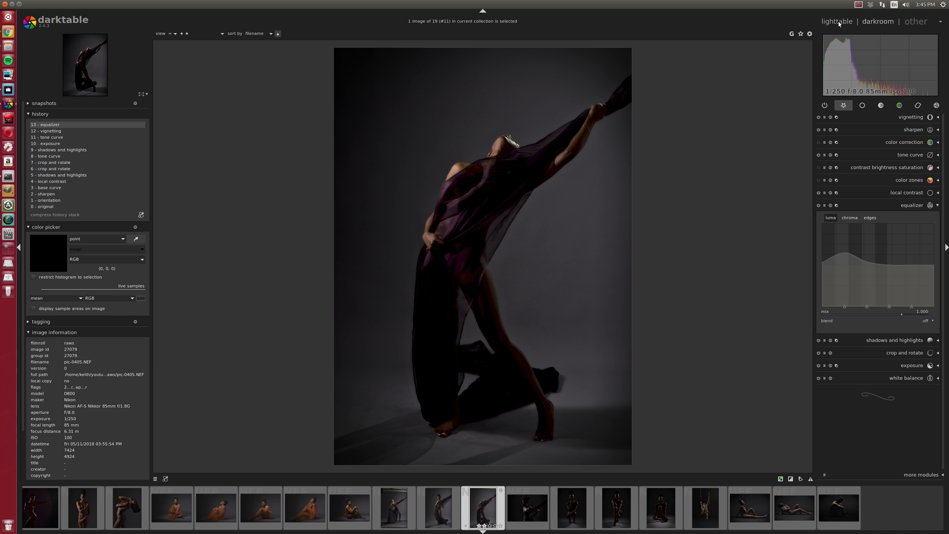
Copy the complete edit history of pic-0405.NEF and paste all of it onto pic-0404.NEF.
key(l)
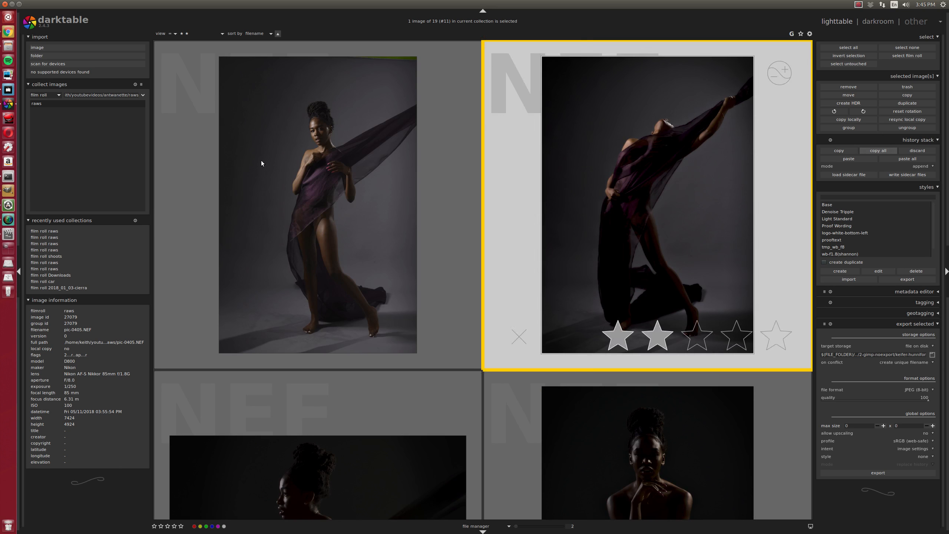
click(907, 159)
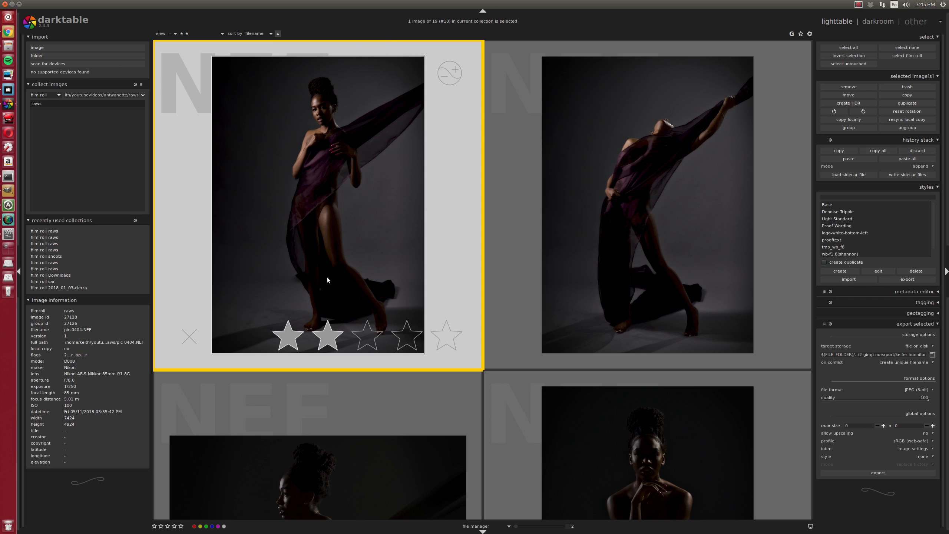
Crop pic-0404.NEF at 5x7 to about 3071x4299, framing the figure from above the head to the thighs.
key(d)
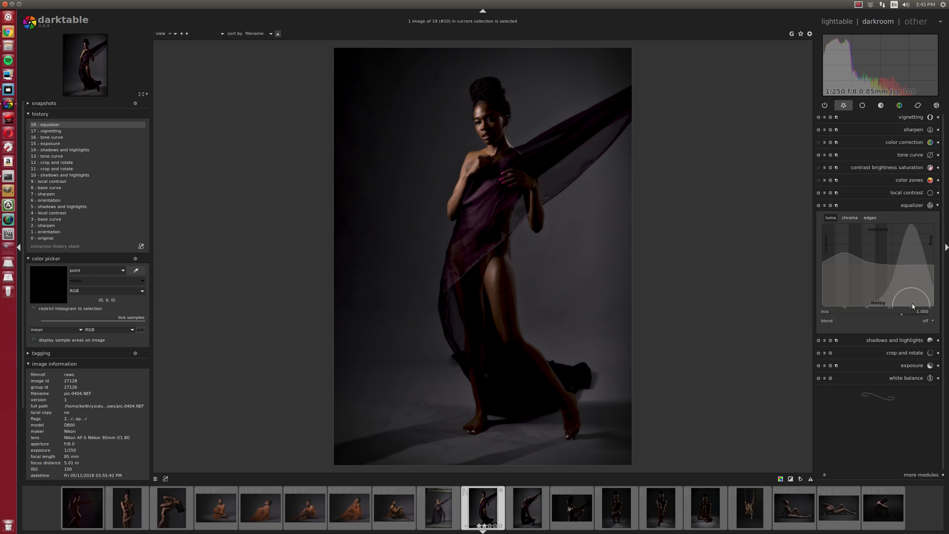
click(894, 352)
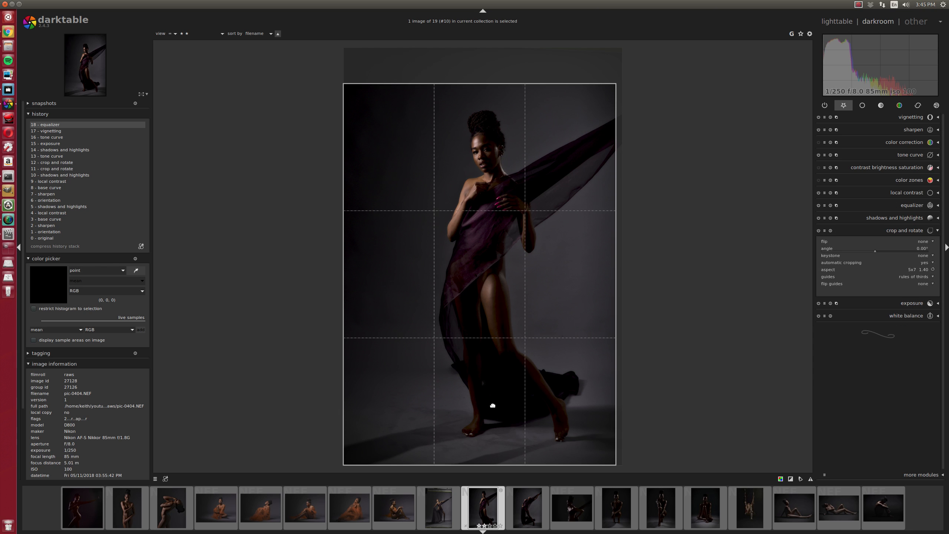
drag(350, 456, 441, 326)
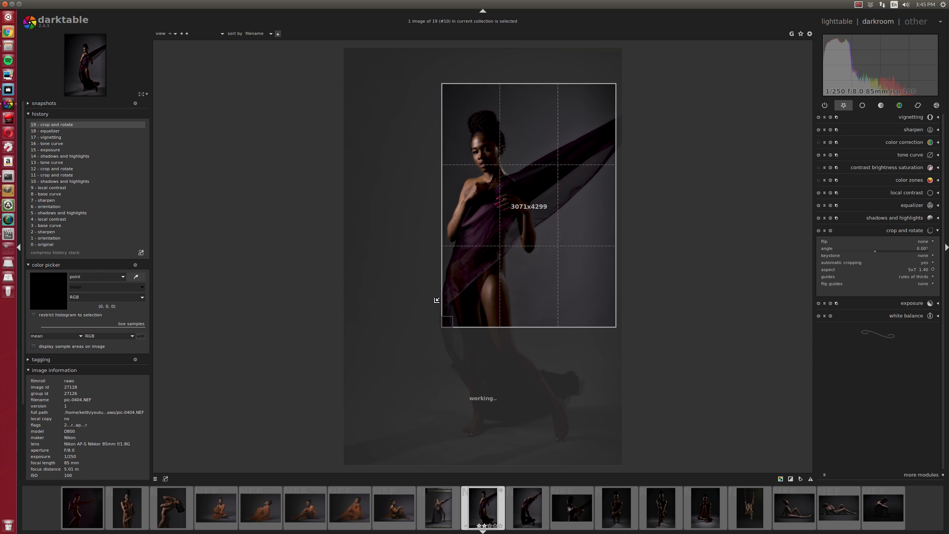
mouse_move(546, 248)
mouse_down()
mouse_move(479, 248)
mouse_move(530, 246)
mouse_up()
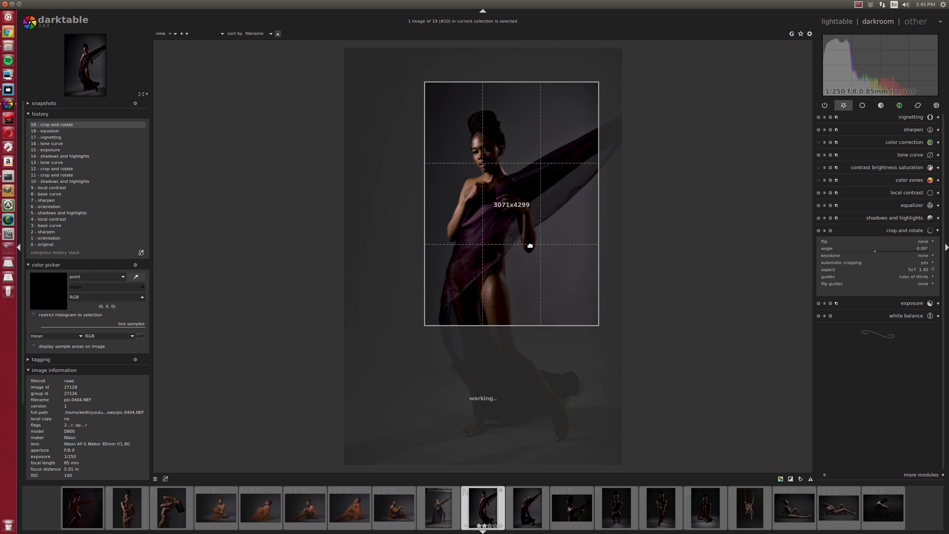
click(900, 232)
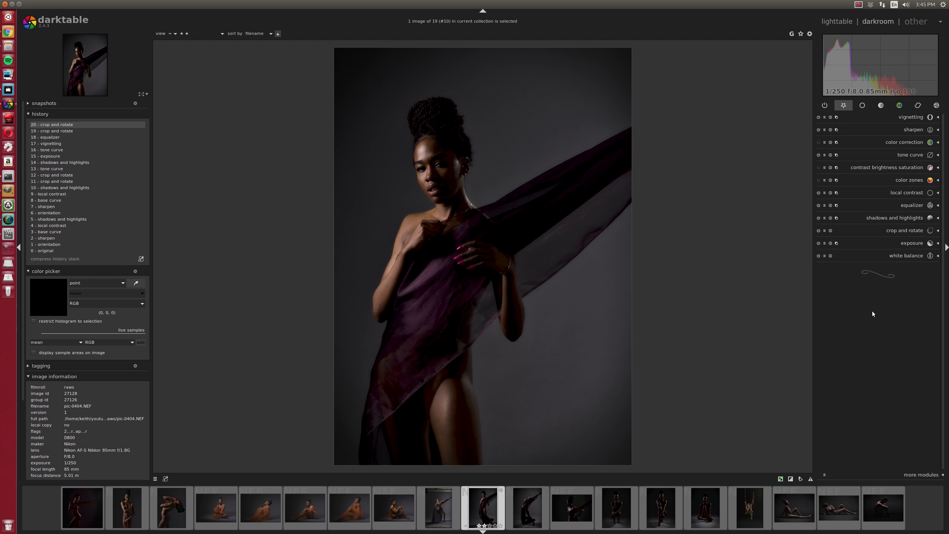
Raise the midtones of pic-0404.NEF's L tone curve from about 39.4 to 58.3.
click(899, 158)
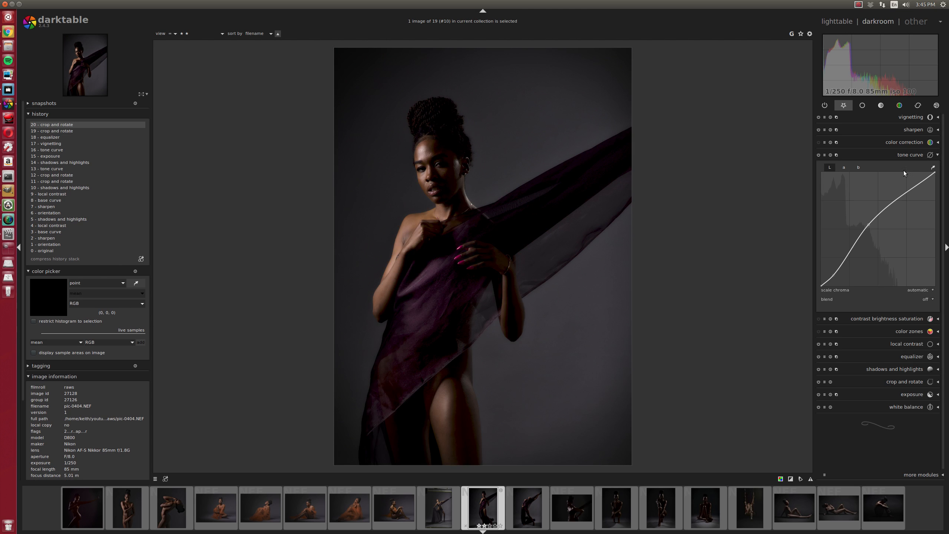
drag(866, 223, 865, 217)
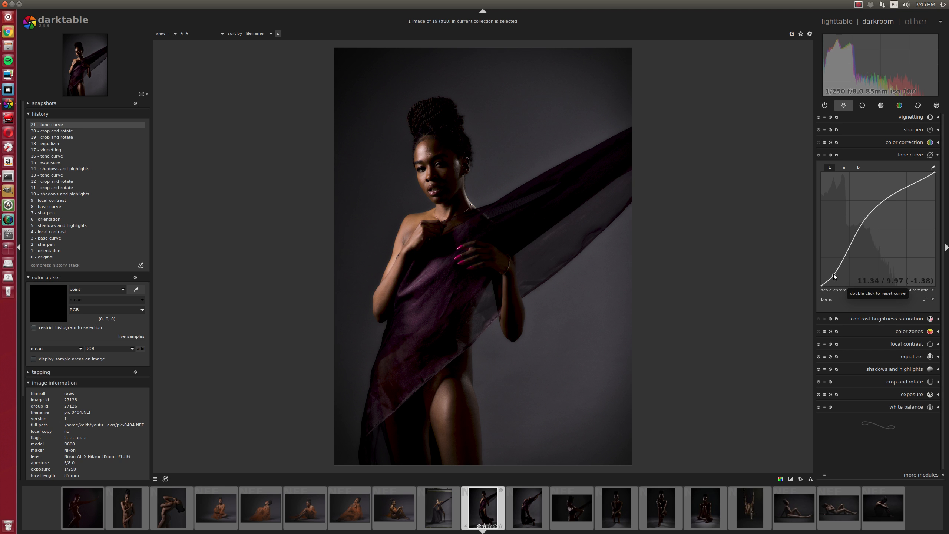
drag(867, 217, 866, 218)
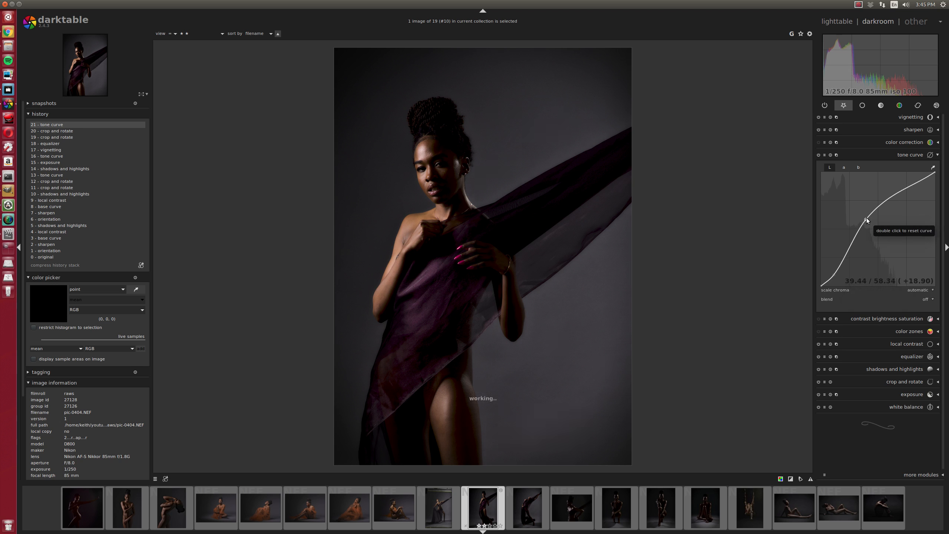
Raise the exposure of pic-0404.NEF to about 0.30 EV.
click(906, 392)
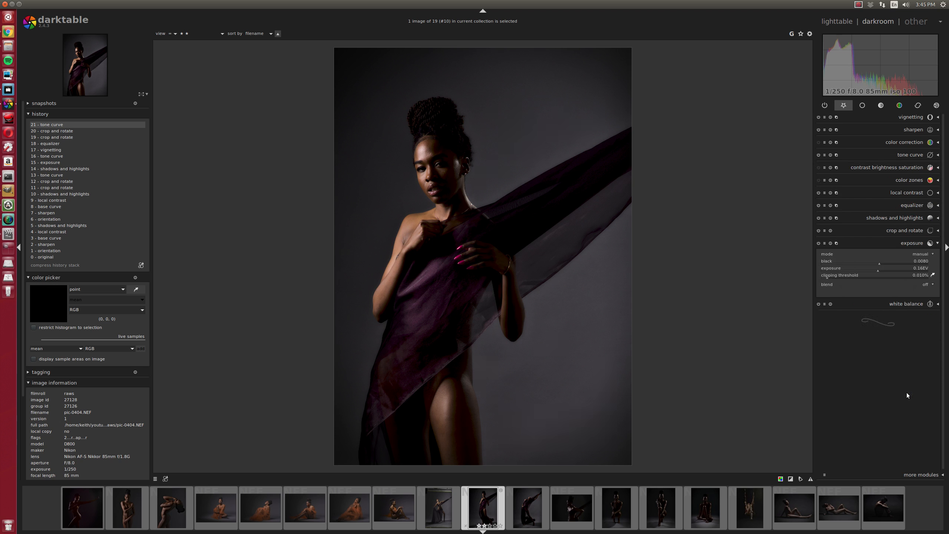
scroll(892, 269, up, 4)
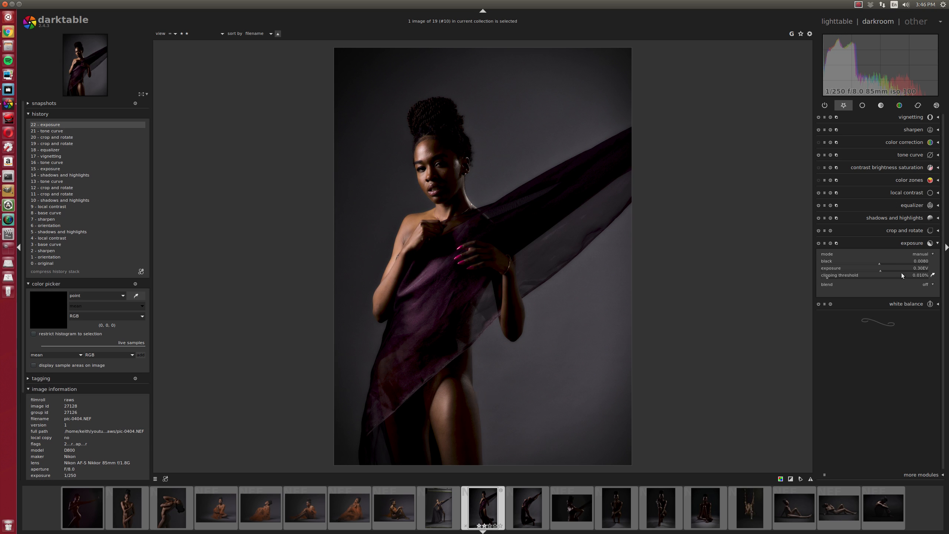
scroll(902, 274, down, 2)
scroll(900, 269, up, 1)
Move the vignette center of pic-0404.NEF toward the figure's upper body, to about -0.485 horizontal and -0.155 vertical.
click(913, 119)
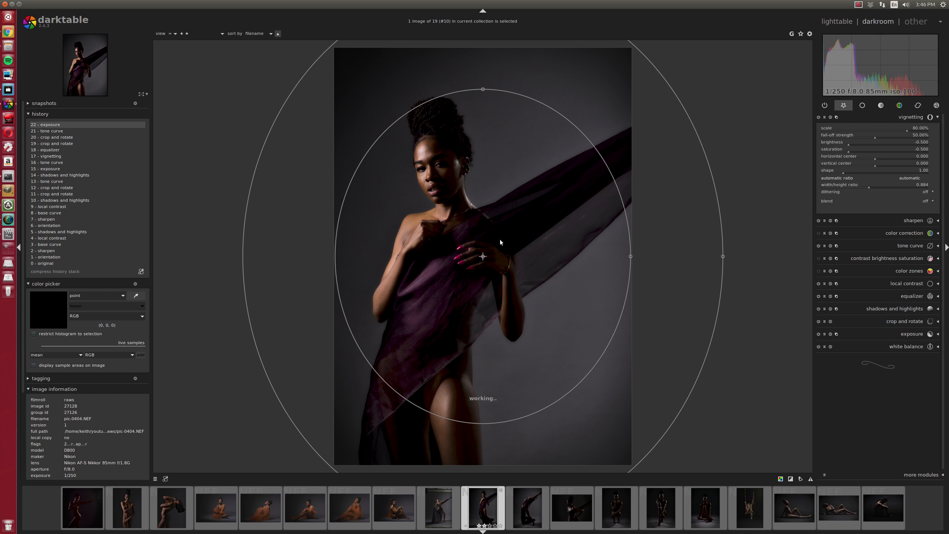
drag(485, 257, 409, 221)
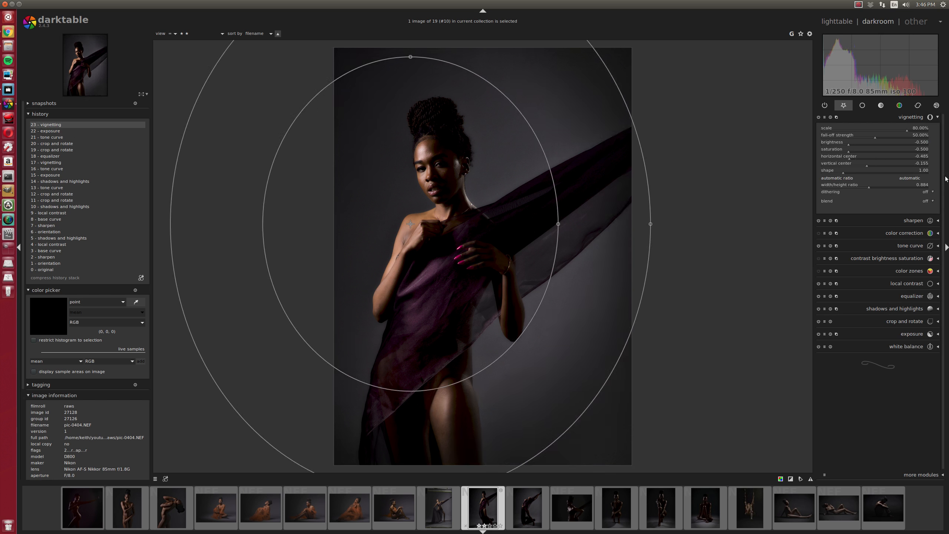
click(915, 117)
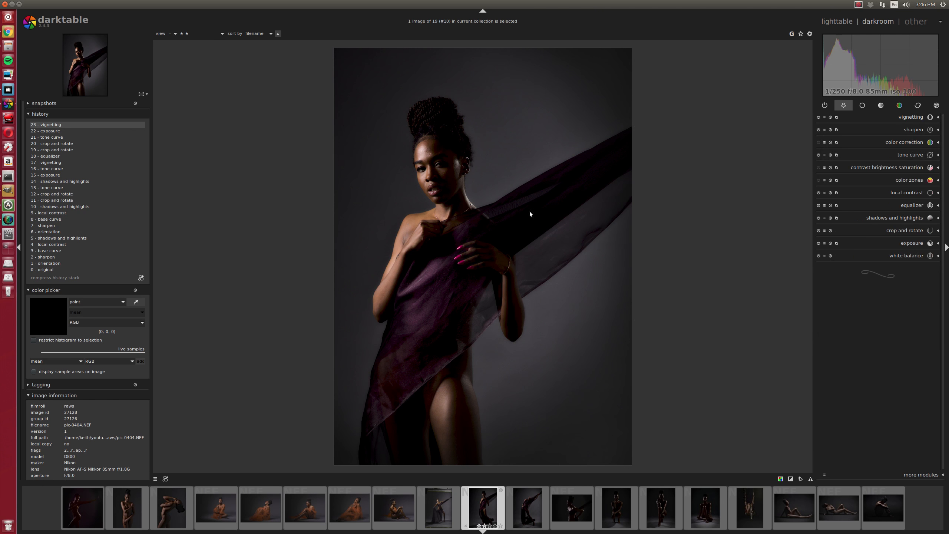
Reduce the local contrast detail of pic-0404.NEF to about 84%.
click(910, 191)
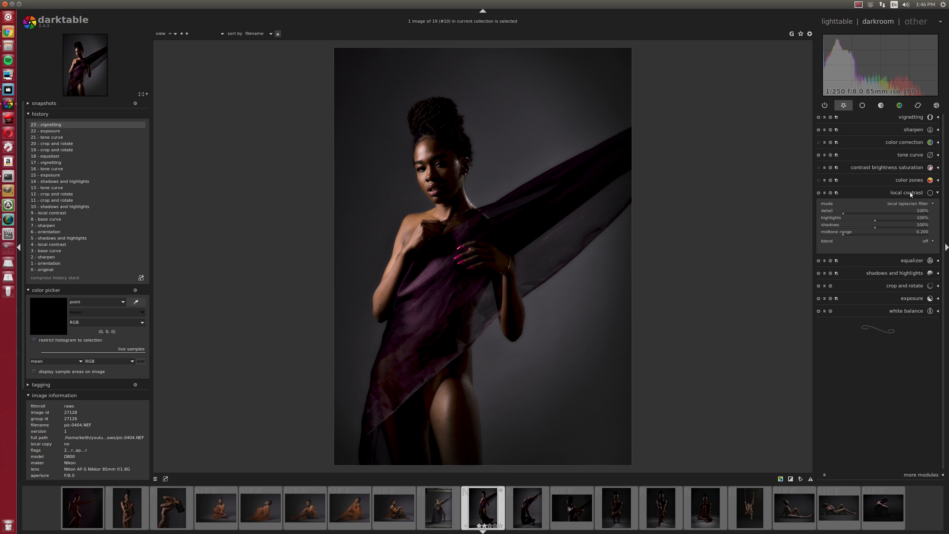
scroll(863, 214, down, 4)
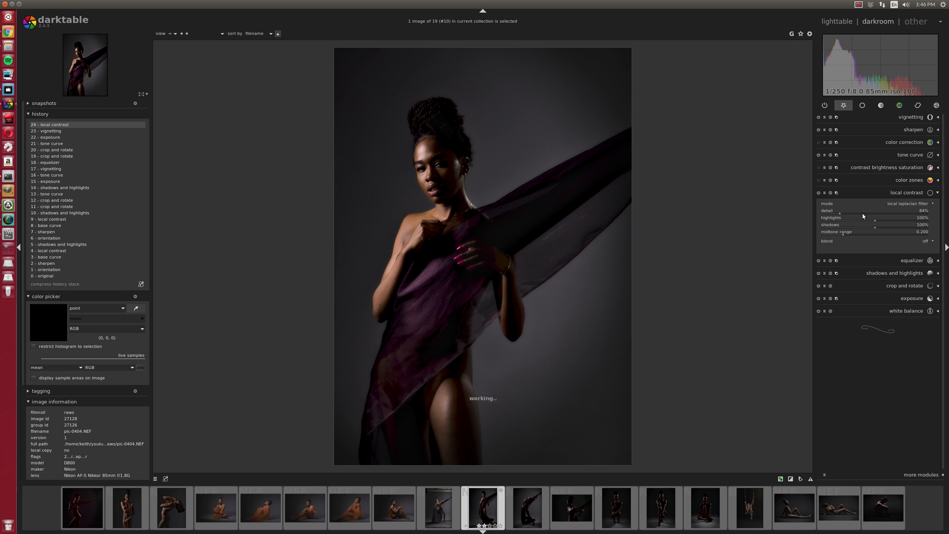
scroll(862, 214, down, 1)
Raise the contrast of pic-0404.NEF slightly with the contrast brightness saturation module.
click(897, 167)
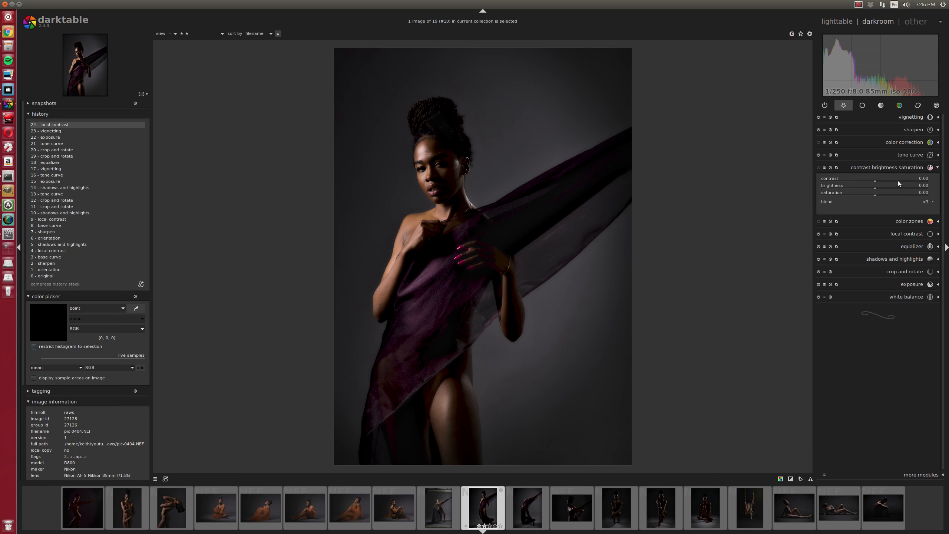
scroll(898, 181, up, 1)
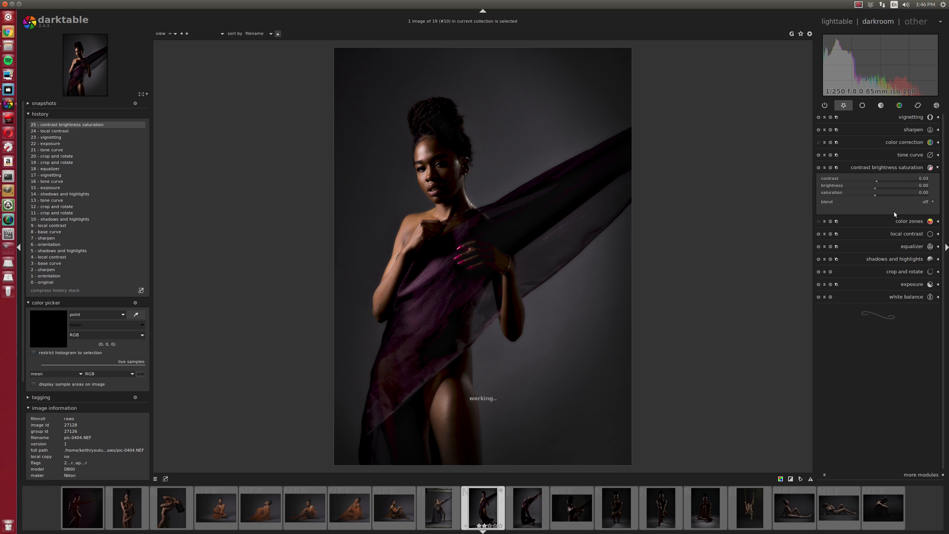
scroll(896, 193, up, 1)
scroll(896, 194, up, 10)
scroll(895, 193, up, 1)
Lower the saturation of the reds in color zones, shifting the neighboring curve nodes closer to red to narrow the affected range.
click(902, 220)
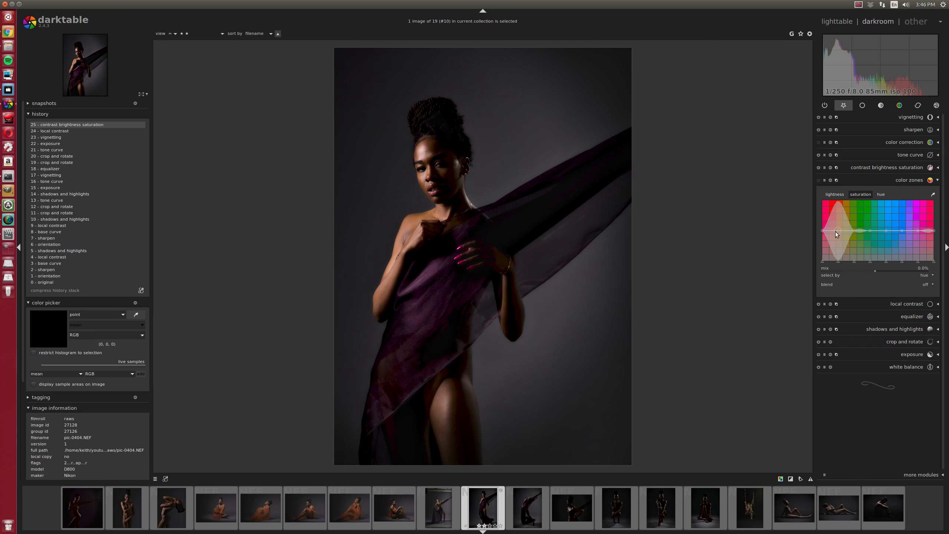
drag(838, 261, 827, 260)
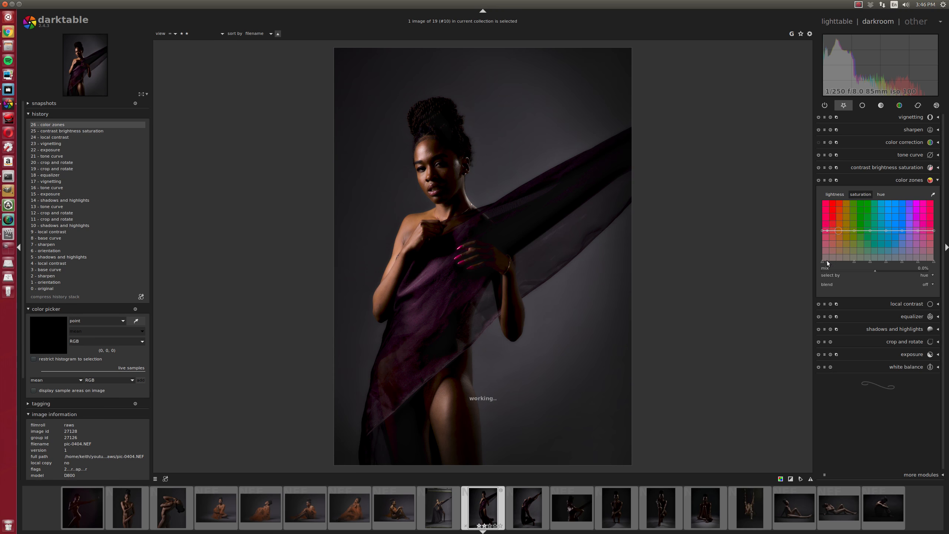
drag(824, 232, 824, 252)
drag(852, 262, 841, 260)
Copy the complete edit history of pic-0405.NEF and paste all of it onto pic-0383.NEF.
key(l)
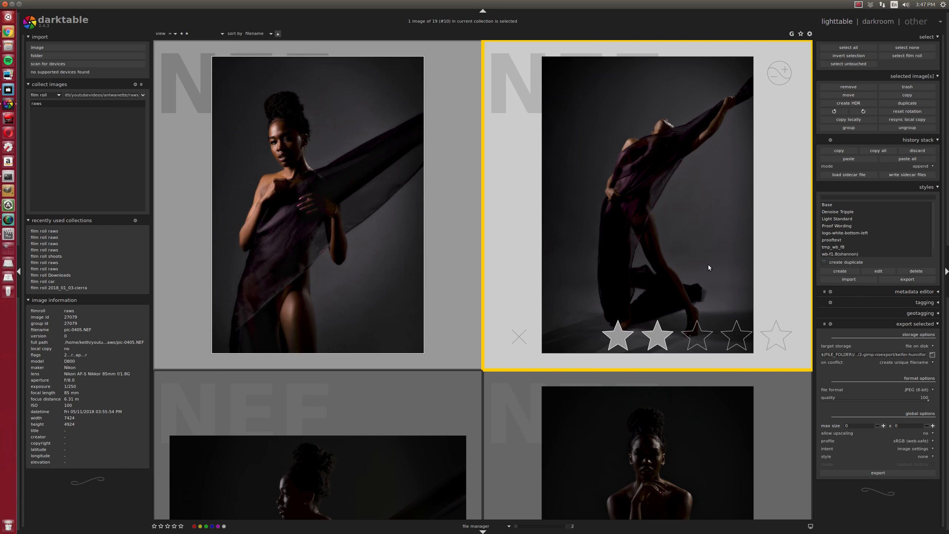
ctrl+scroll(676, 265, down, 1)
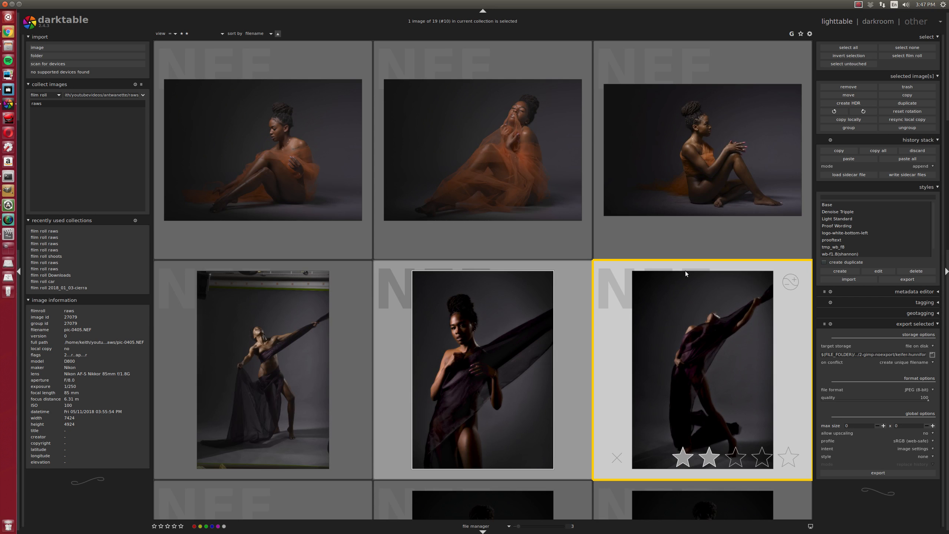
click(676, 263)
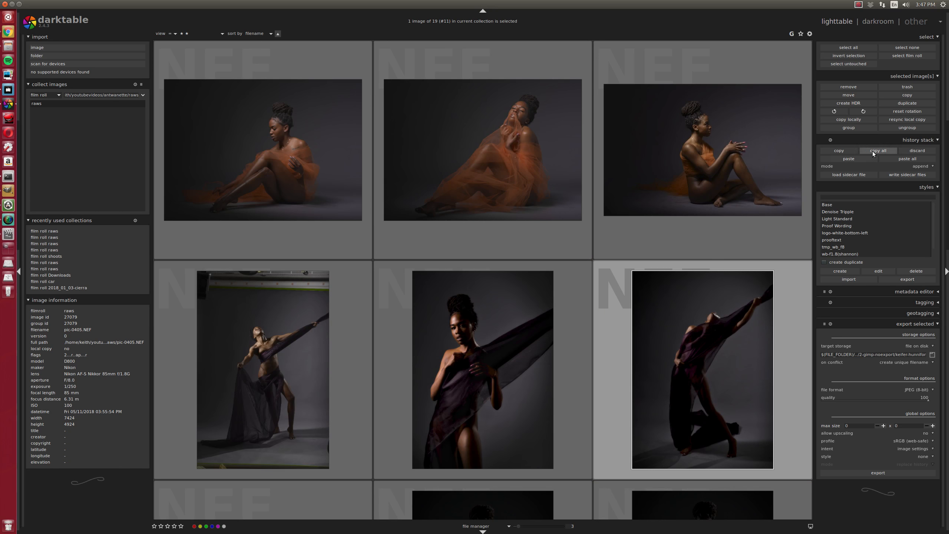
click(875, 150)
click(303, 358)
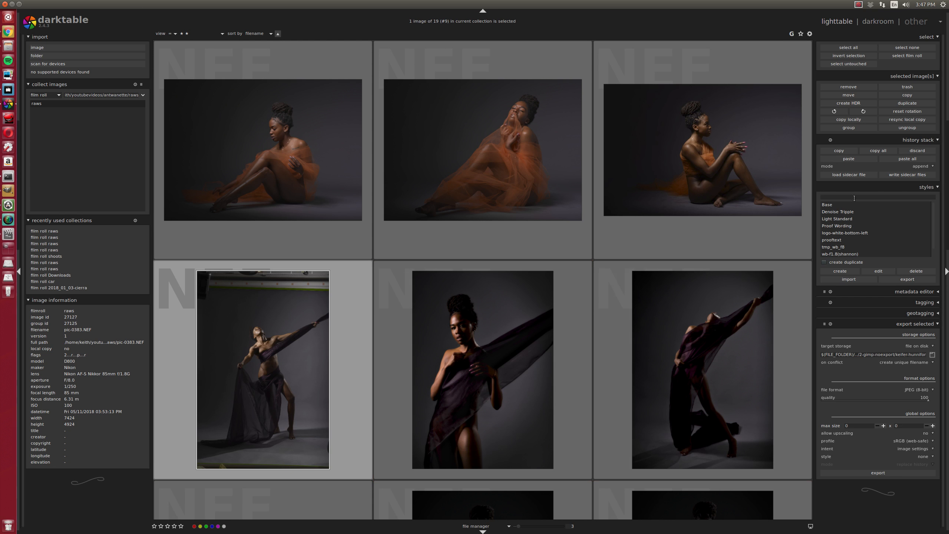
click(906, 160)
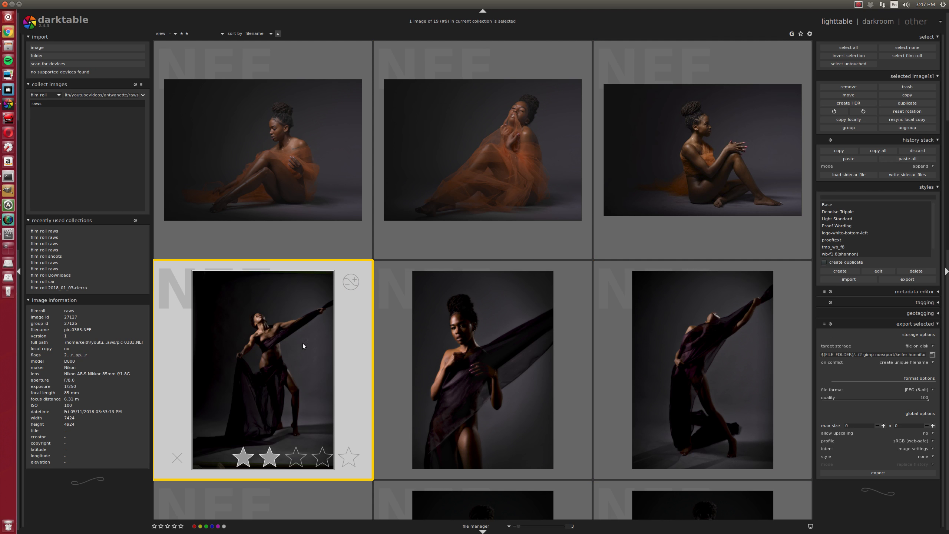
Find the swing photo pic-0606.NEF in the collection and lower its rating to one star.
scroll(550, 339, down, 1)
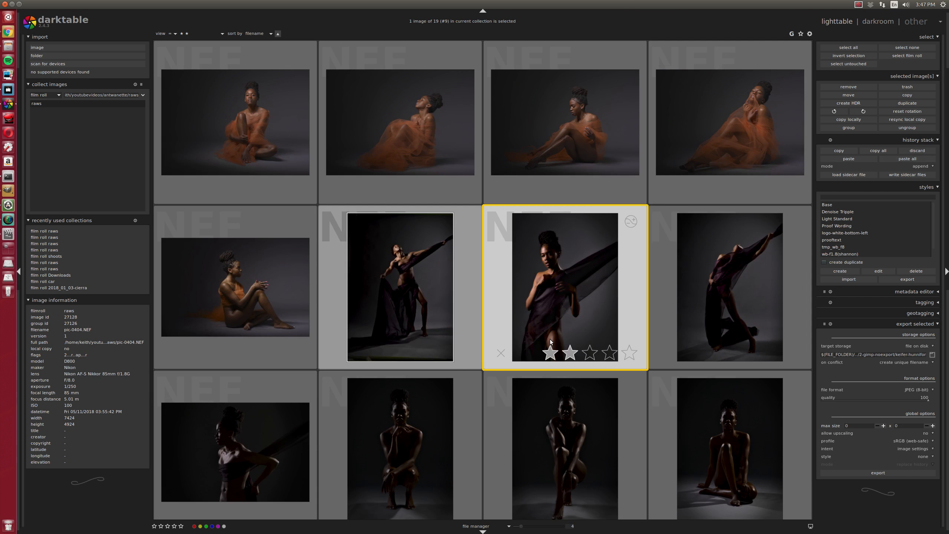
scroll(551, 342, down, 1)
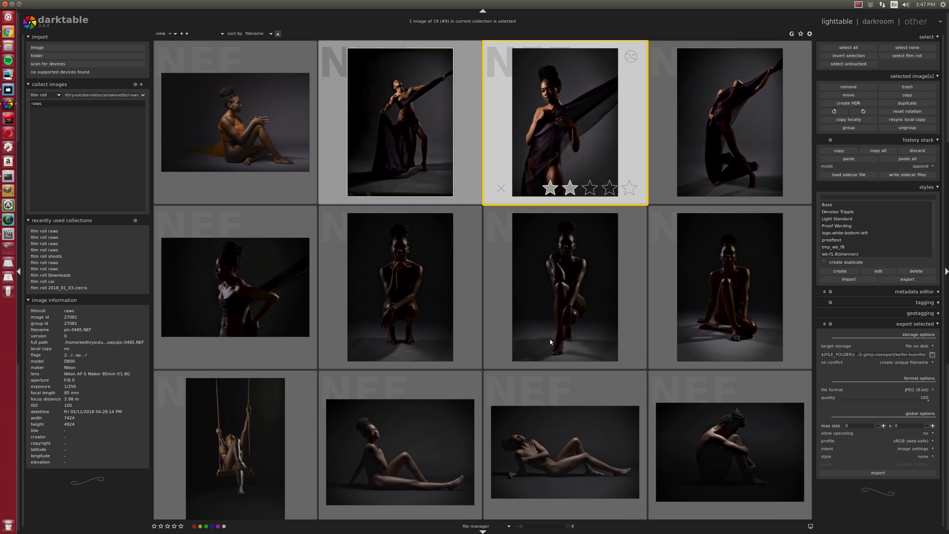
scroll(551, 340, down, 1)
click(230, 313)
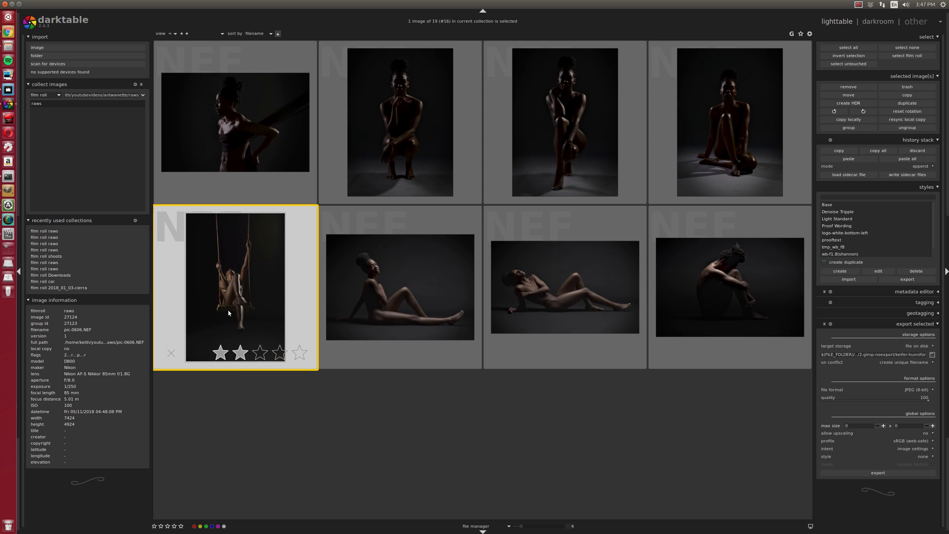
key(1)
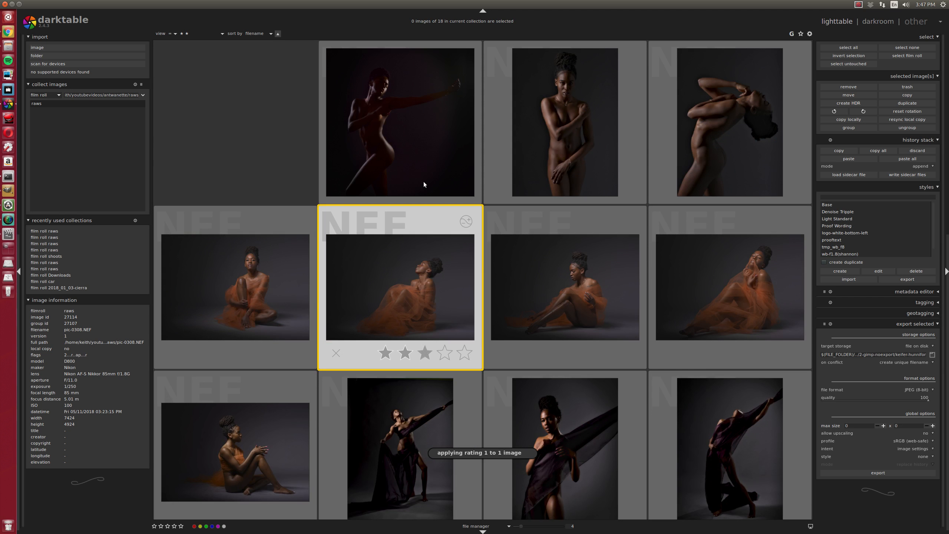
Go through the seated orange-fabric photos at full size and open the side-profile shot pic-0355.NEF in the darkroom.
scroll(423, 181, up, 3)
scroll(499, 258, down, 1)
scroll(498, 258, down, 2)
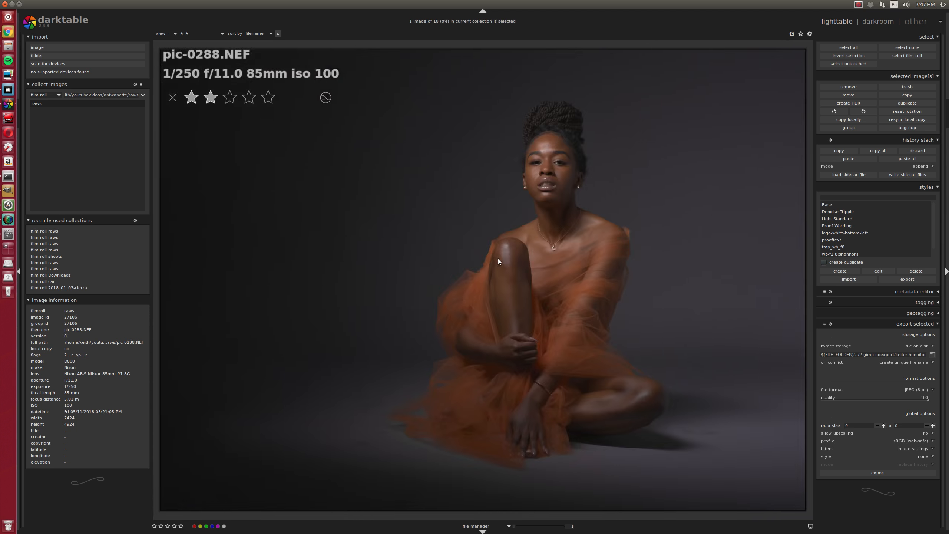
scroll(499, 258, up, 1)
scroll(499, 259, down, 1)
scroll(499, 259, down, 2)
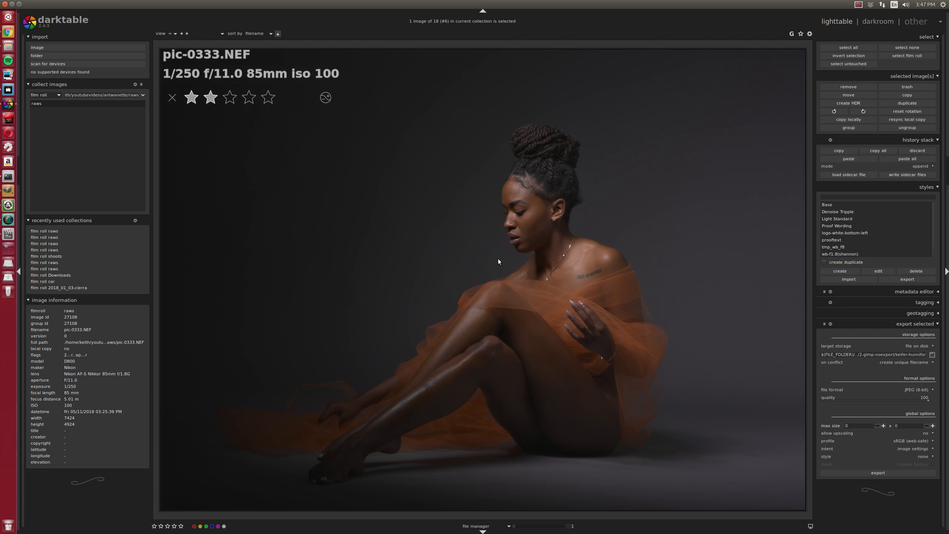
scroll(499, 259, down, 1)
scroll(499, 259, down, 2)
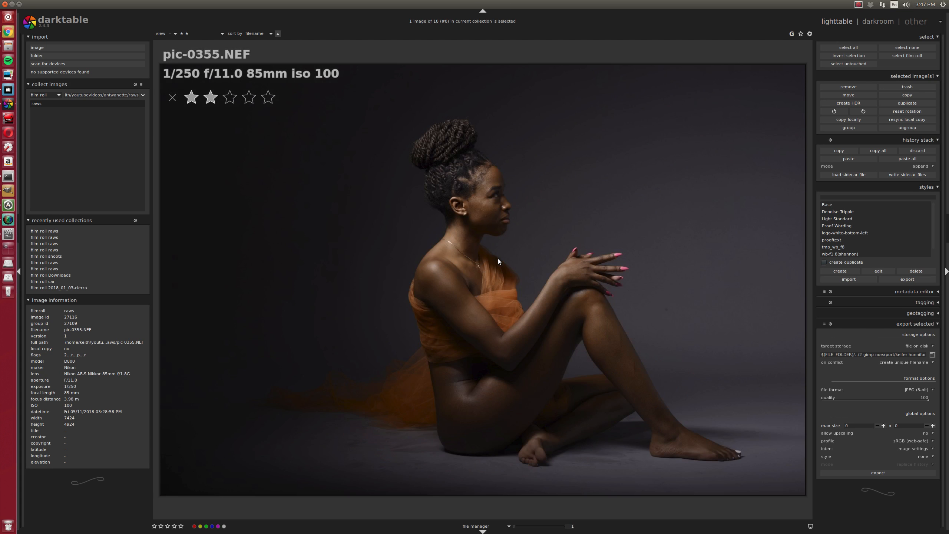
scroll(499, 259, up, 1)
key(d)
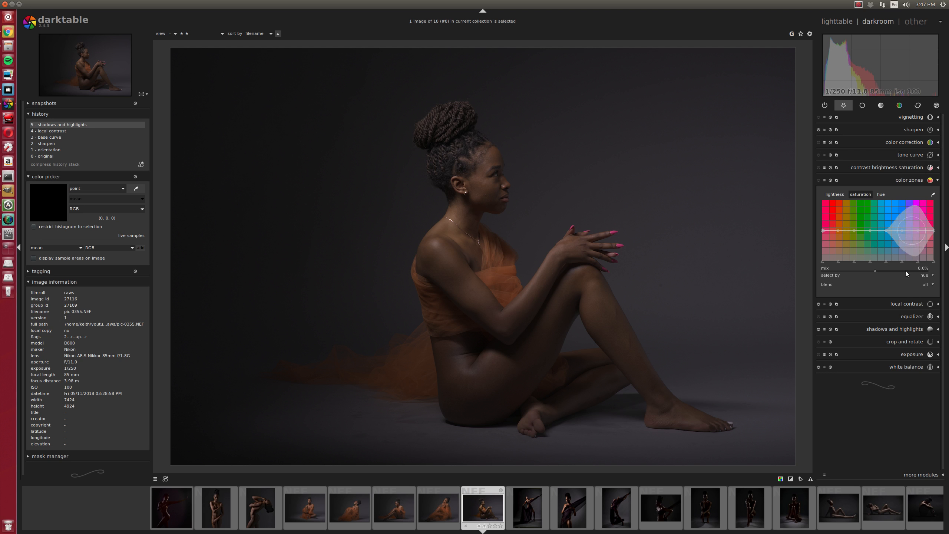
Crop pic-0355.NEF tighter around the seated figure with crop and rotate, keeping the 5x7 aspect.
click(902, 346)
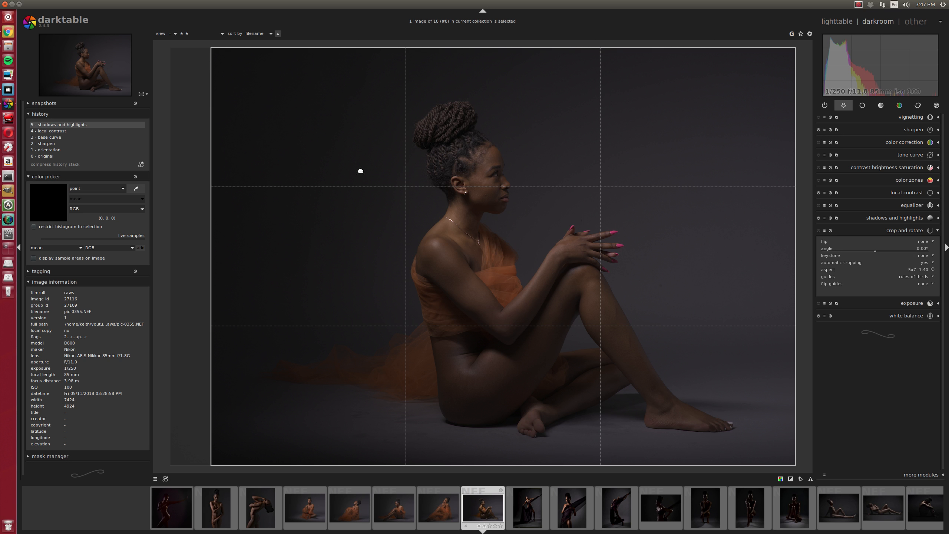
drag(222, 61, 277, 99)
click(919, 232)
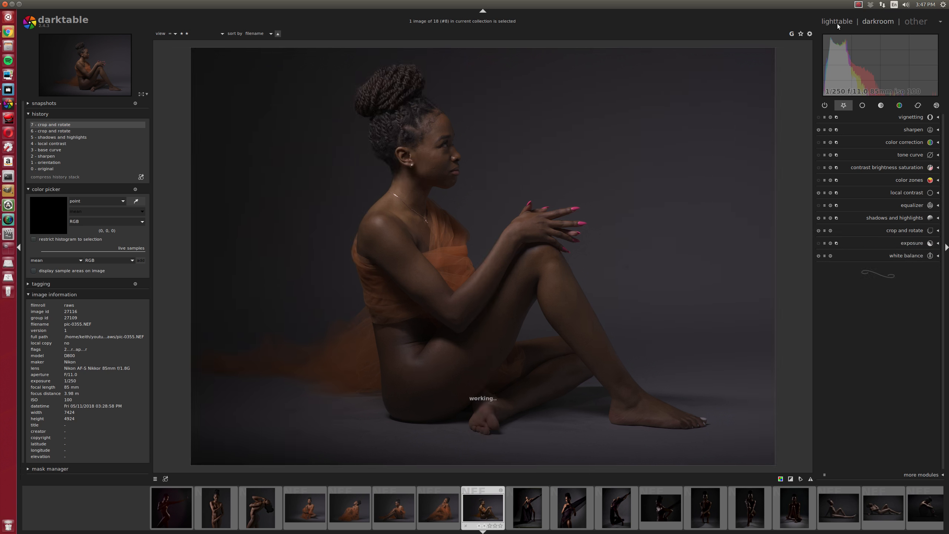
Paste all of the copied edit history onto pic-0355.NEF and reopen it in the darkroom with crop and rotate active.
key(l)
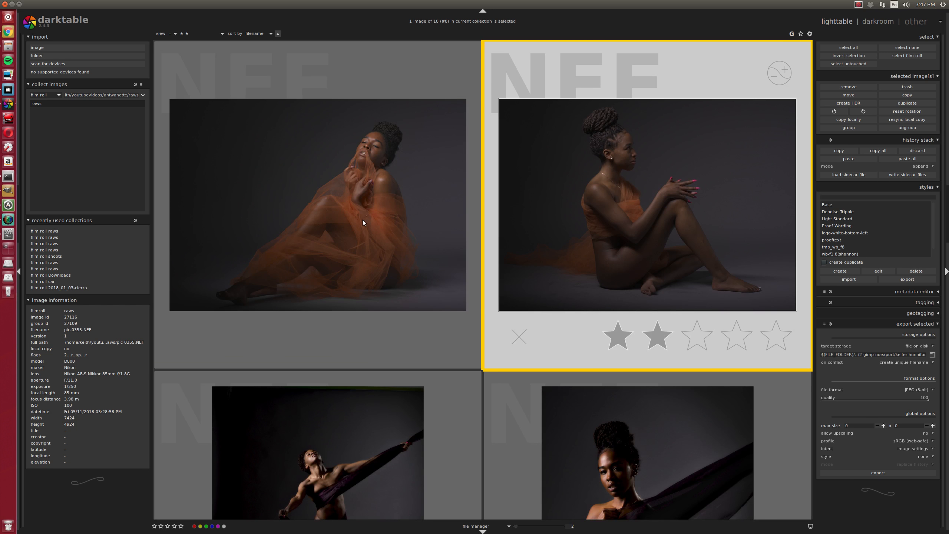
click(364, 223)
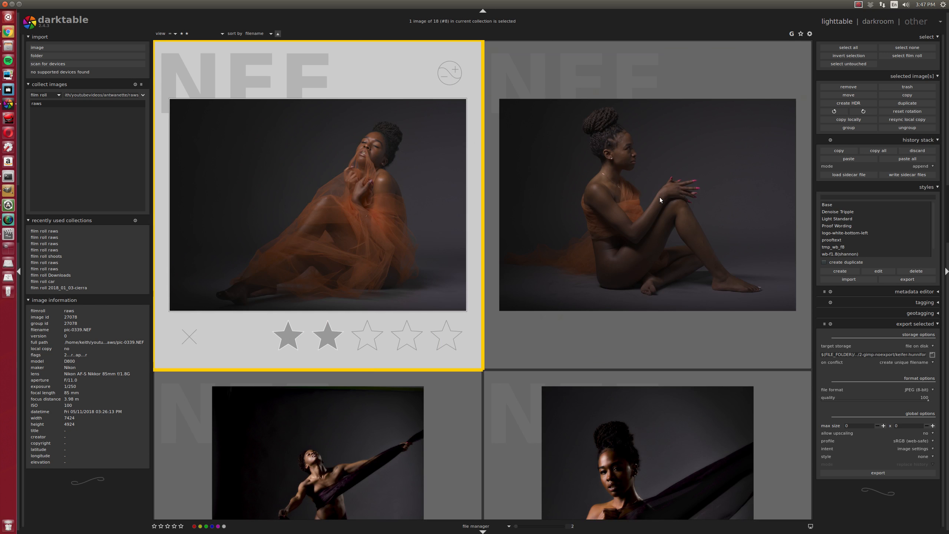
click(741, 198)
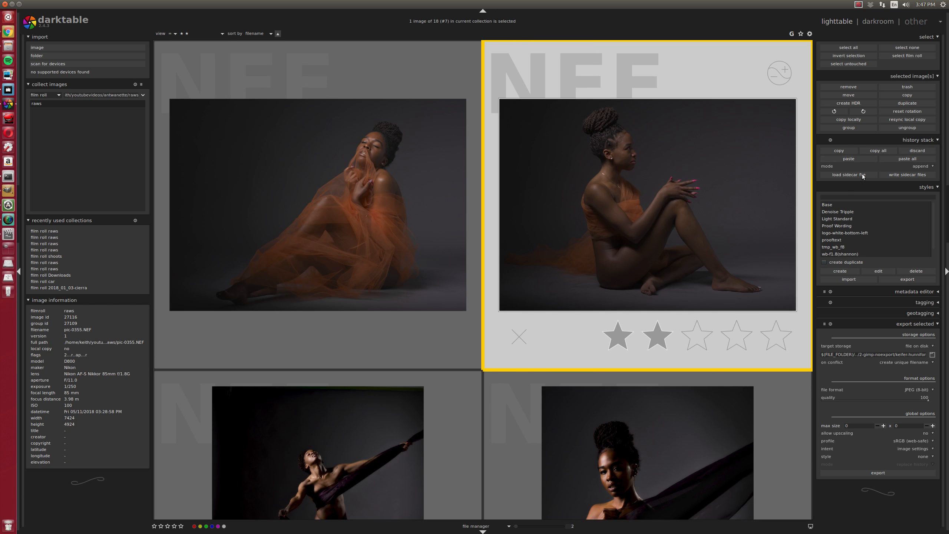
click(907, 159)
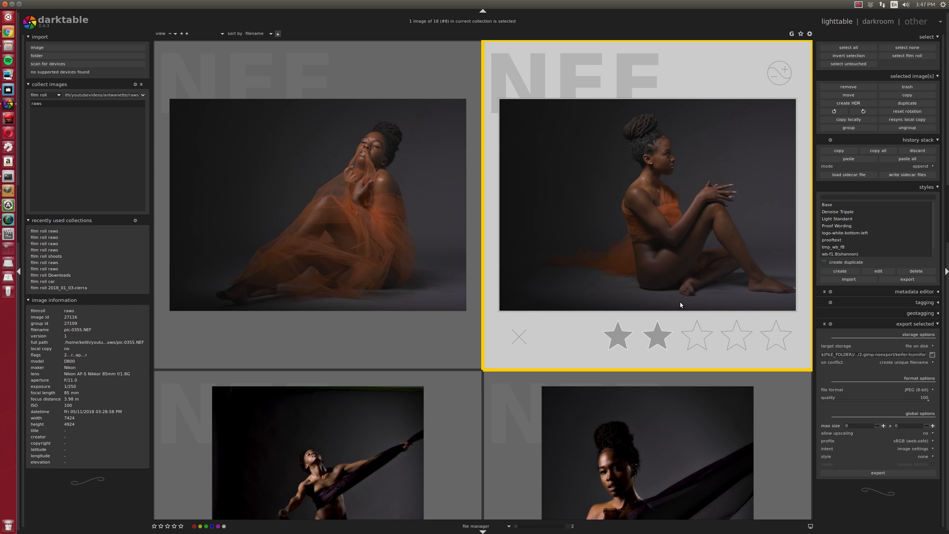
double_click(808, 287)
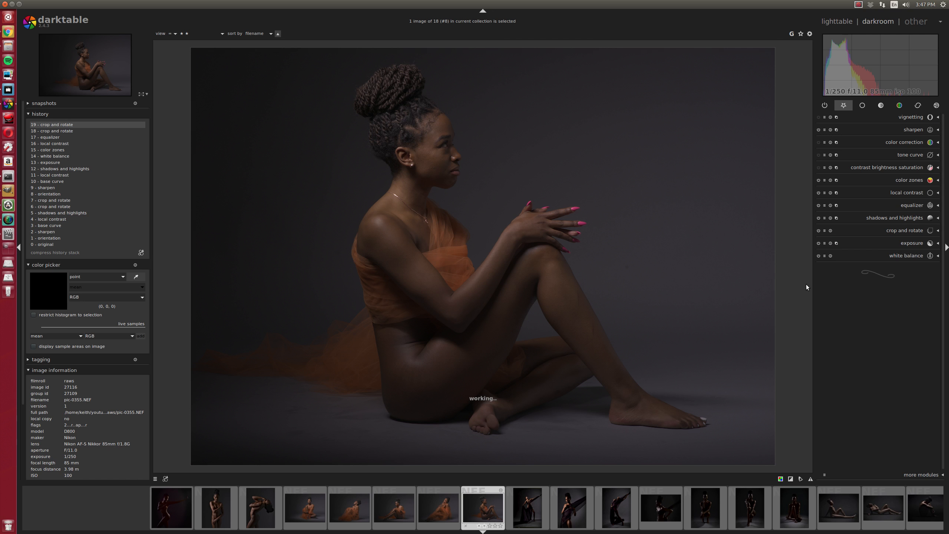
click(905, 230)
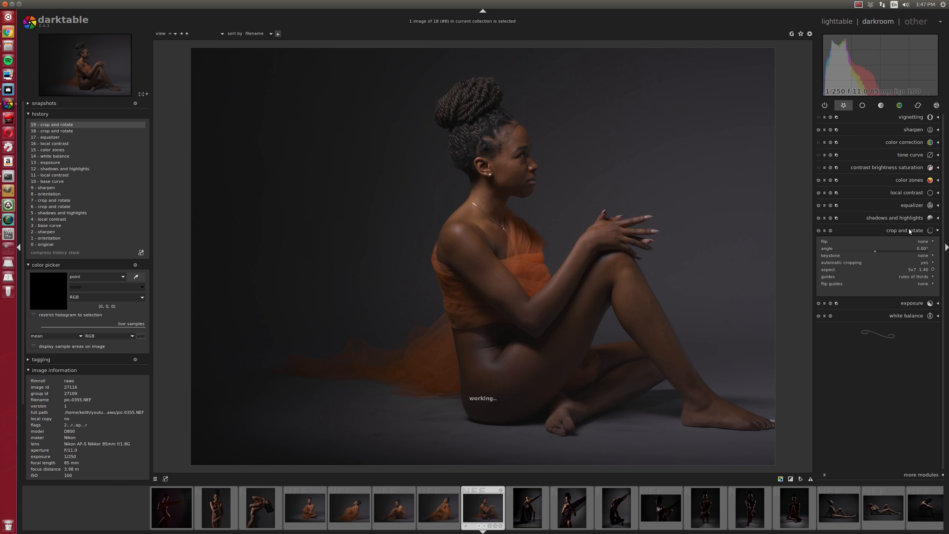
Try a square crop aspect on pic-0355.NEF, resizing and shifting the frame around the seated figure.
click(920, 272)
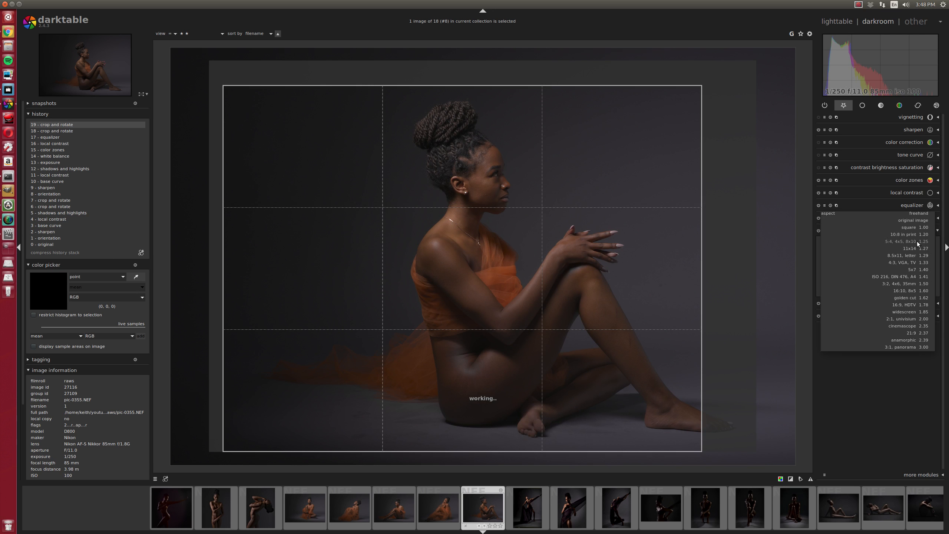
click(912, 228)
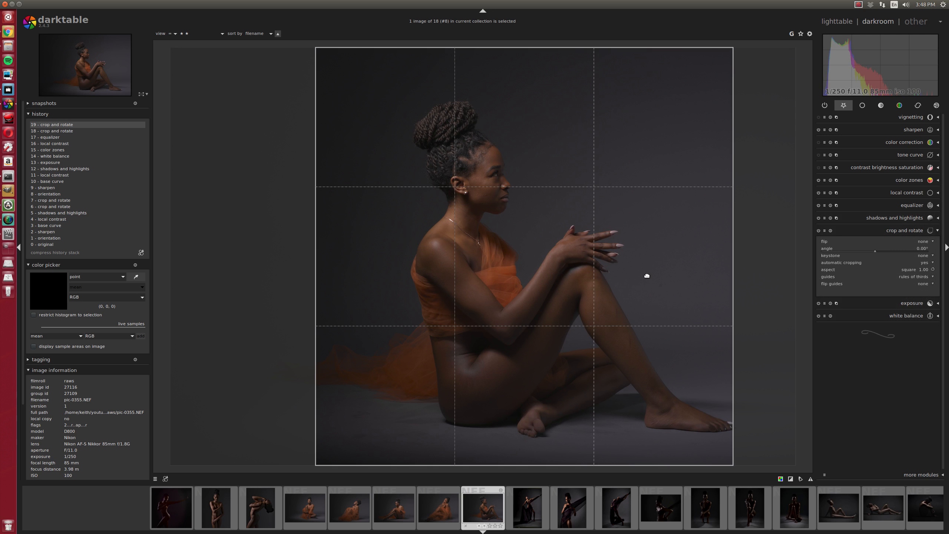
mouse_move(571, 281)
mouse_down()
mouse_move(604, 282)
mouse_move(590, 283)
mouse_up()
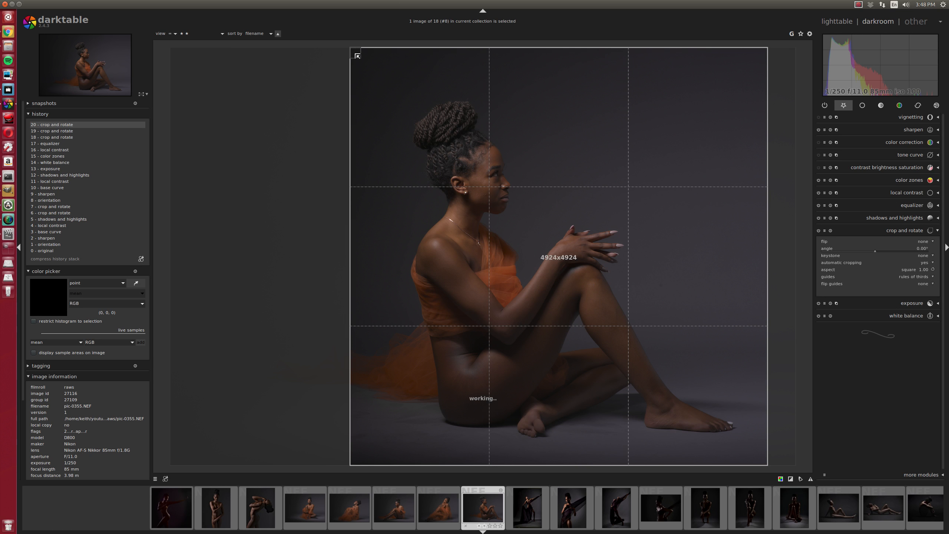
drag(355, 53, 360, 66)
drag(500, 141, 527, 193)
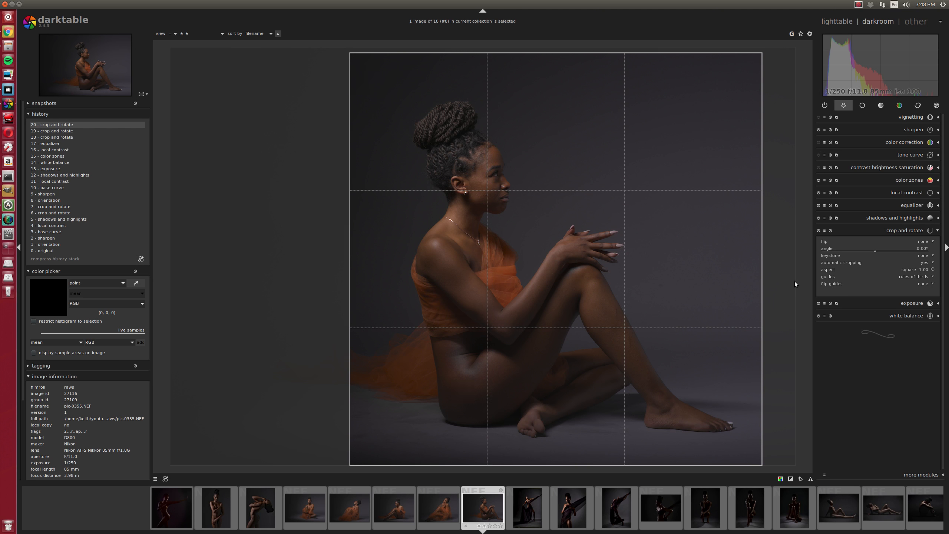
drag(542, 269, 509, 280)
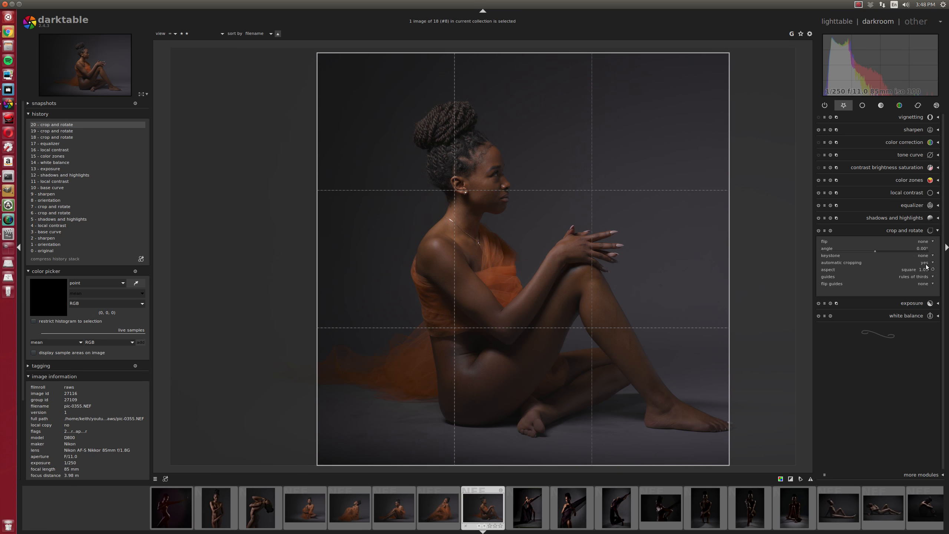
Crop pic-0355.NEF to the 10:8 in print aspect, with the frame enlarged to about 5726x4759 around the figure.
click(926, 269)
click(922, 276)
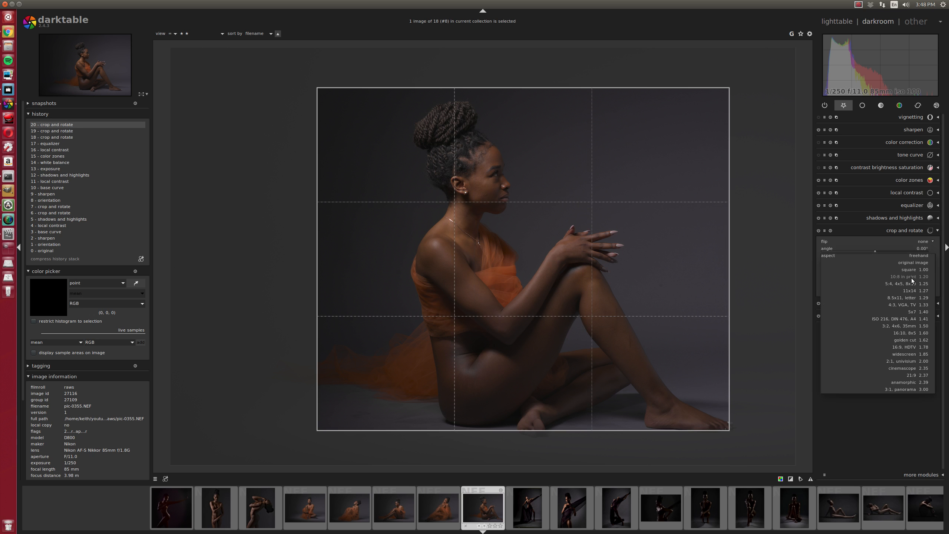
drag(472, 289, 496, 299)
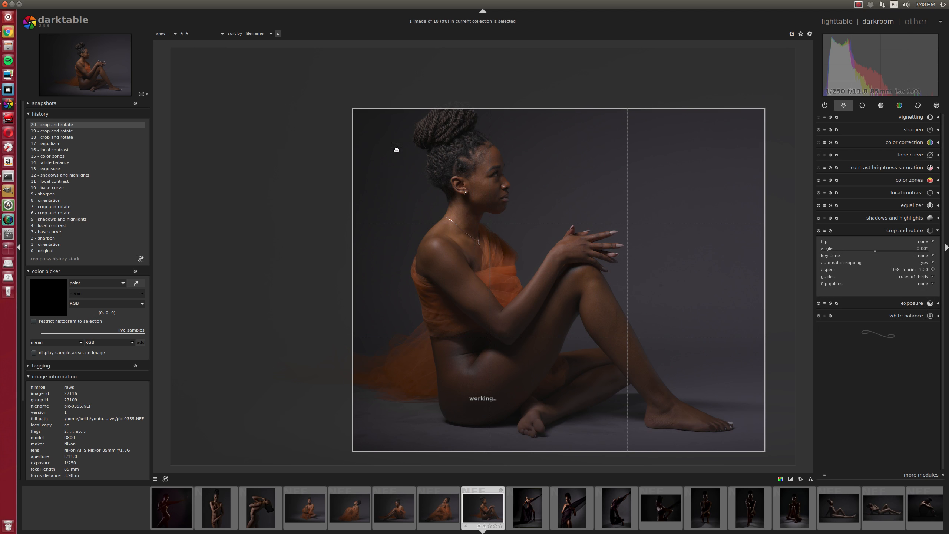
drag(355, 115, 237, 66)
drag(473, 172, 505, 178)
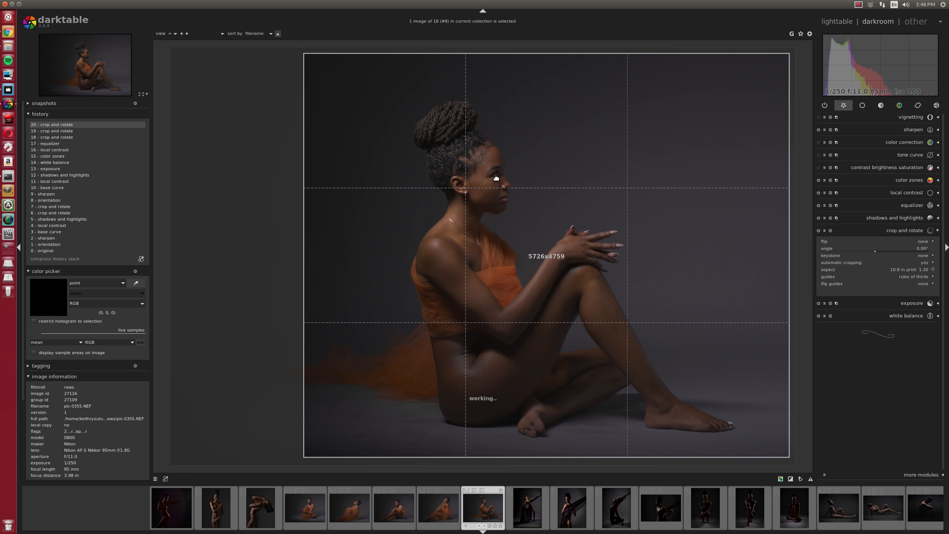
click(902, 230)
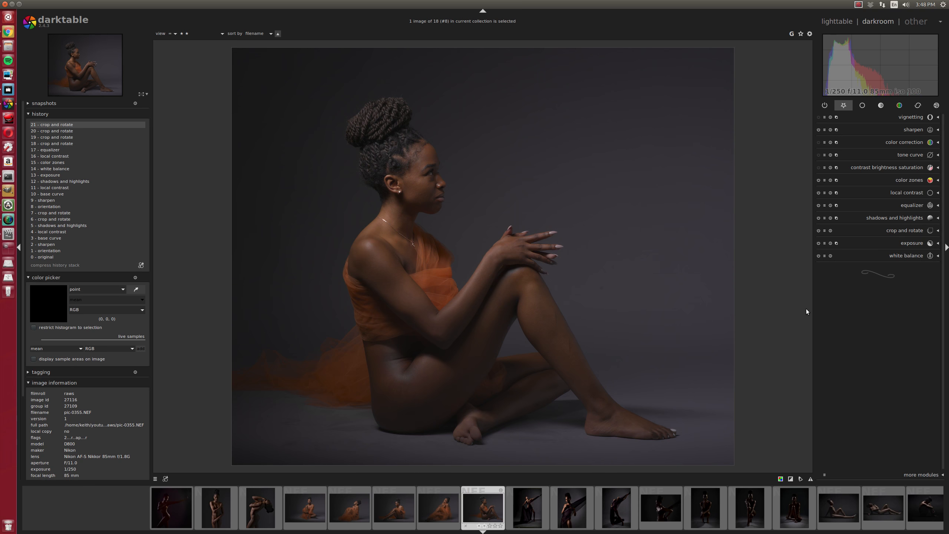
Set the black level to 0.0040 and the exposure to 0.74 EV, checking the clipping with the over/under exposure indicator.
click(908, 245)
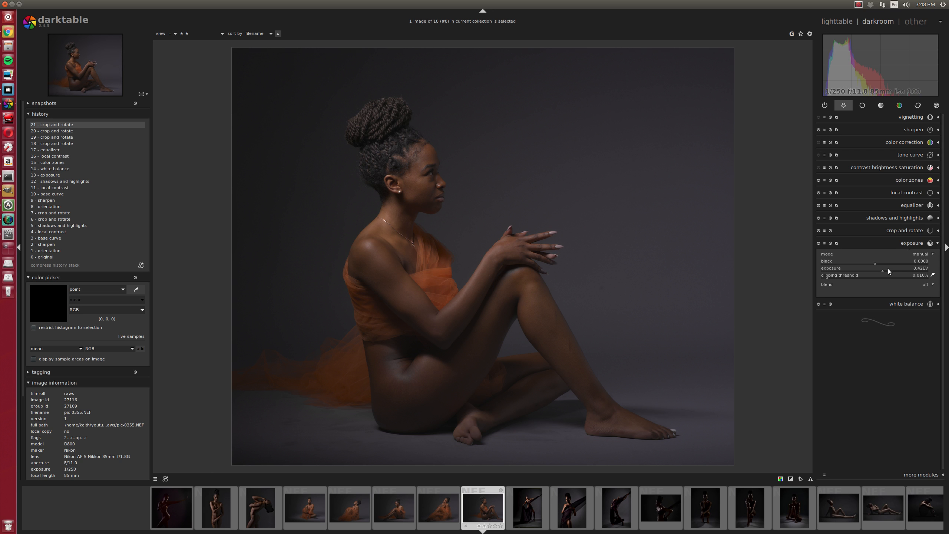
scroll(896, 268, up, 1)
scroll(899, 268, up, 4)
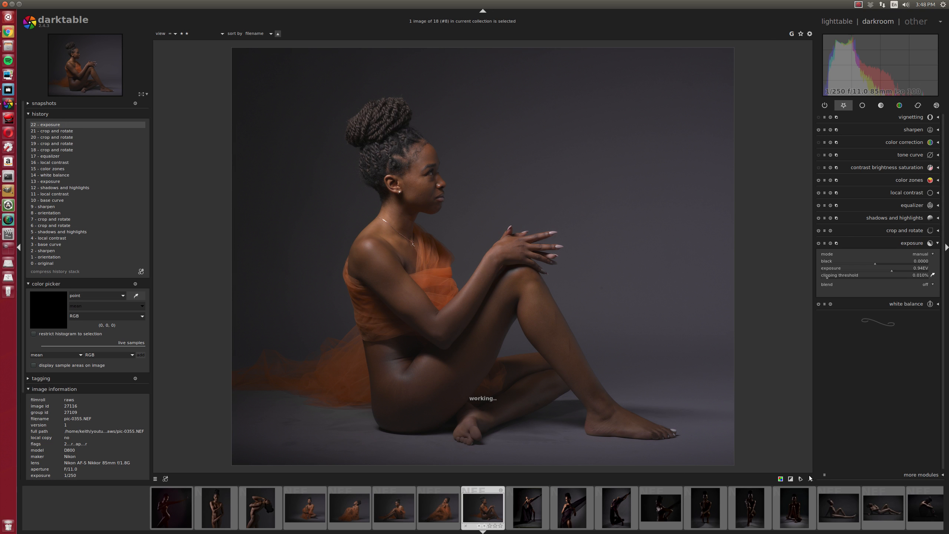
click(790, 479)
scroll(911, 272, up, 3)
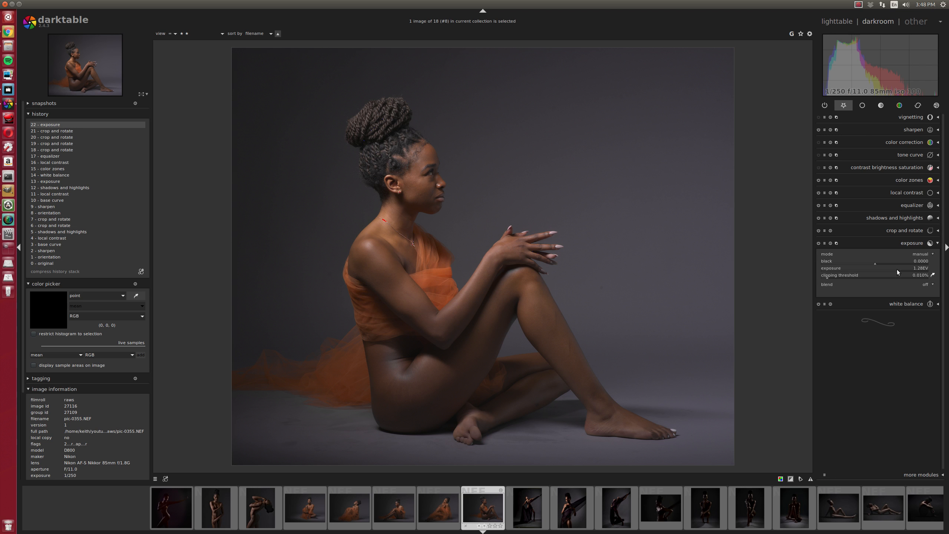
scroll(888, 264, up, 1)
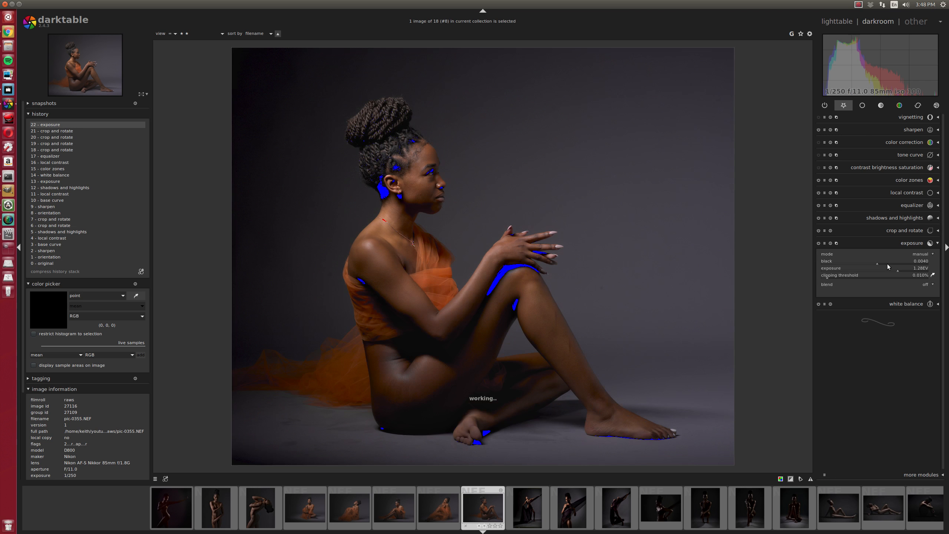
click(790, 479)
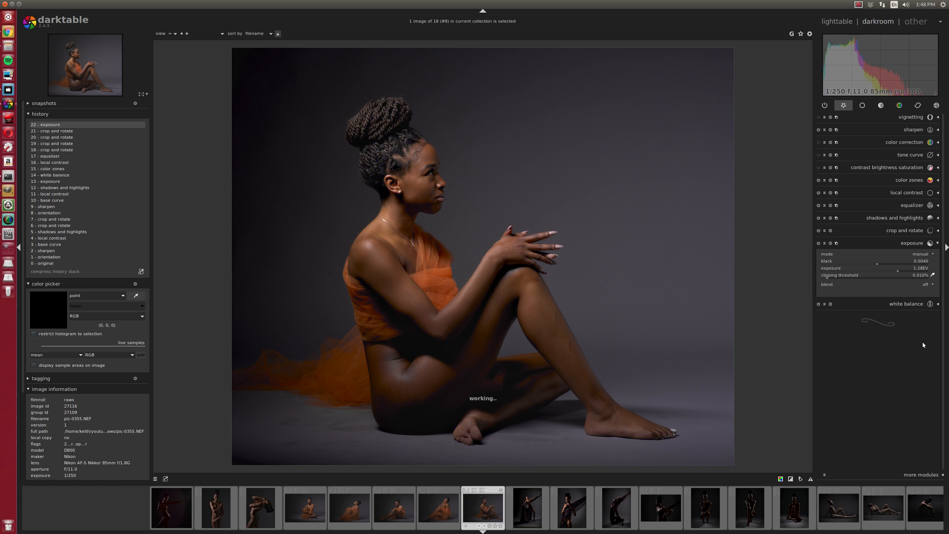
scroll(909, 270, down, 1)
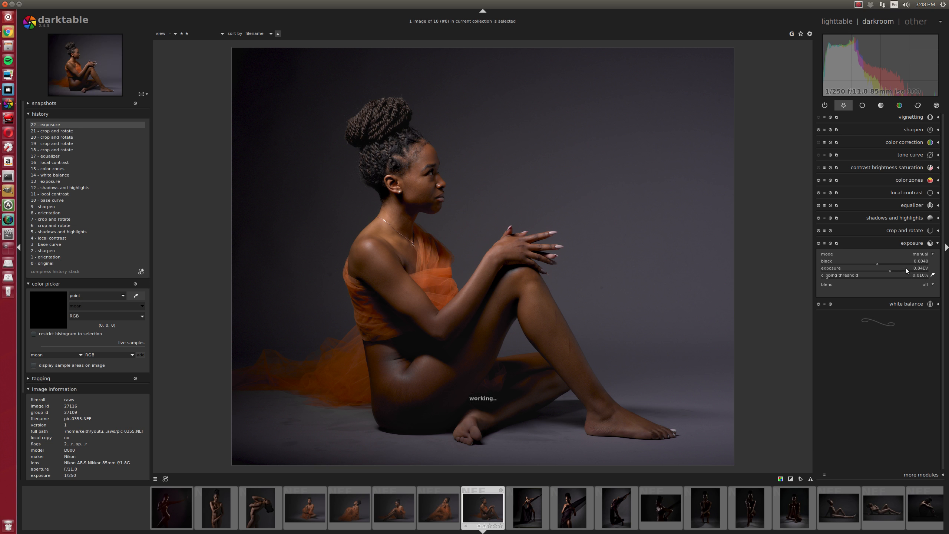
scroll(906, 270, down, 5)
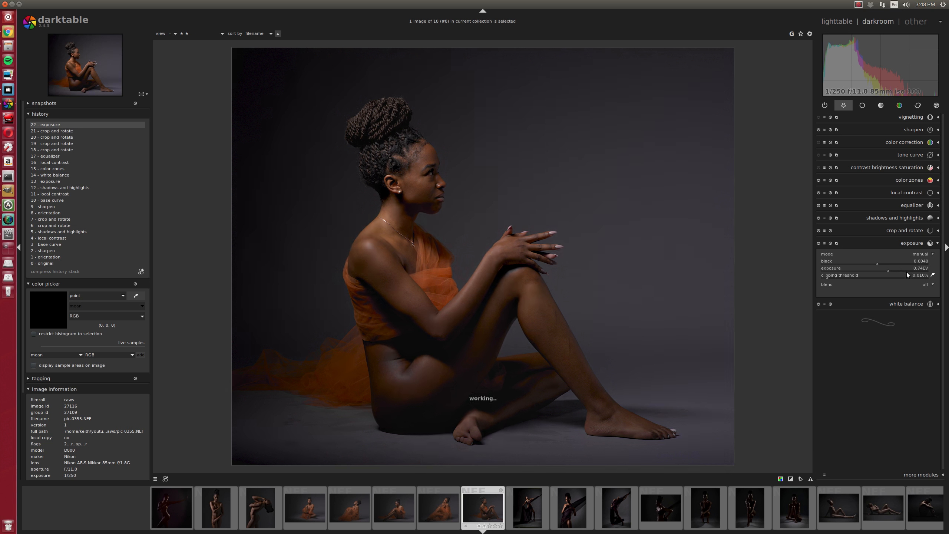
Adjust the levels of pic-0355.NEF by moving the black and white points slightly inward and the gray point slightly darker.
click(877, 107)
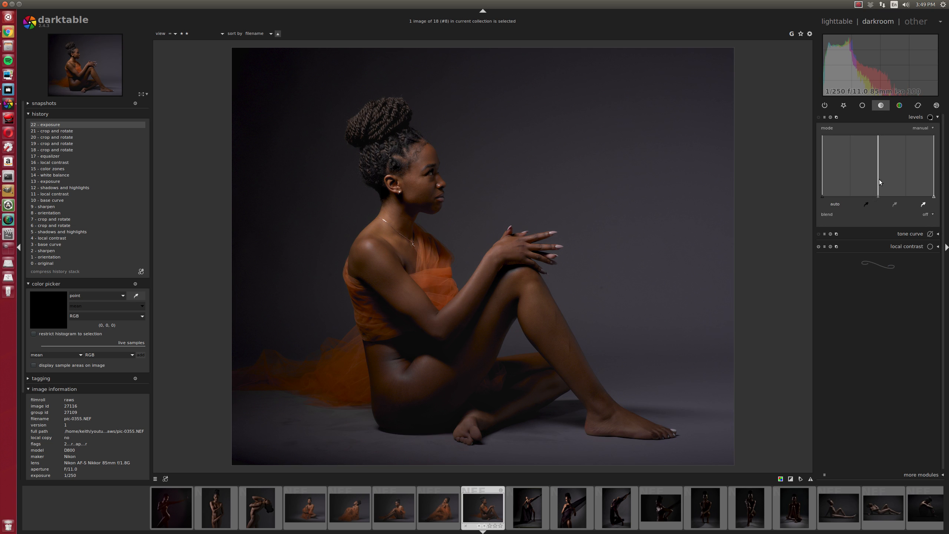
click(878, 178)
drag(820, 178, 825, 178)
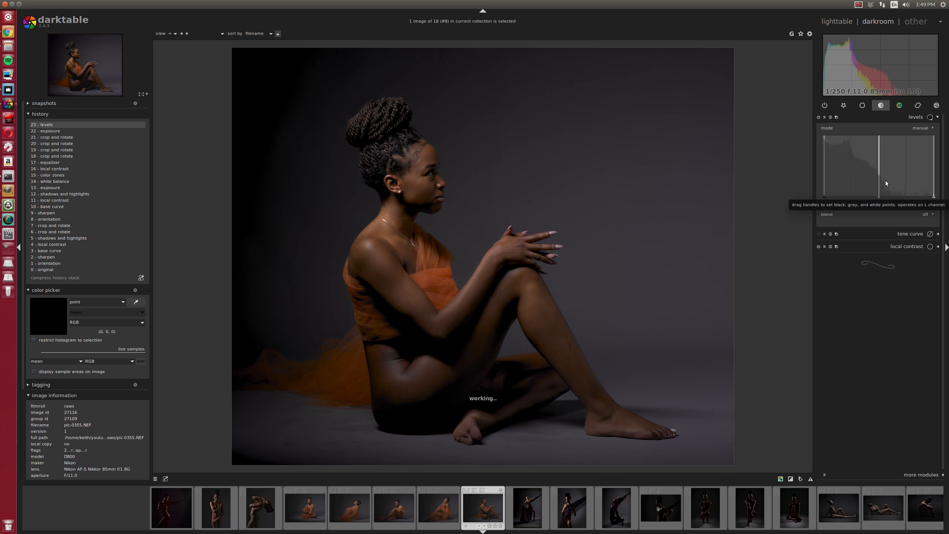
drag(933, 182, 928, 183)
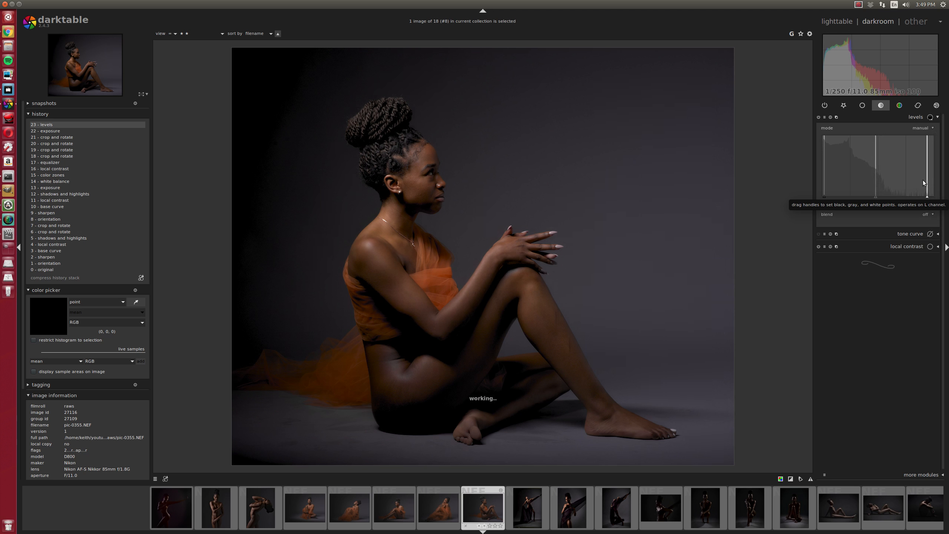
drag(878, 185, 873, 191)
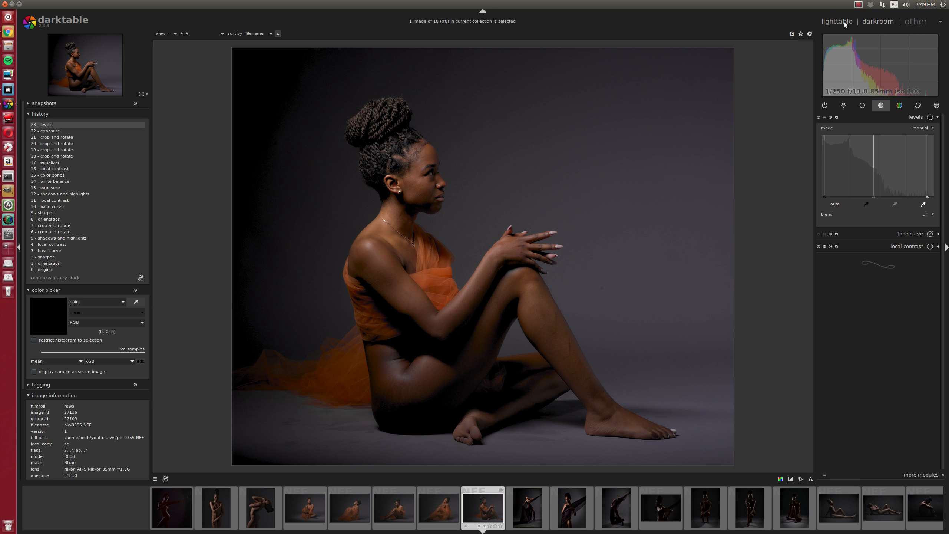
Return to the lighttable and paste the copied history onto pic-0355.NEF, leaving out crop and rotate.
key(l)
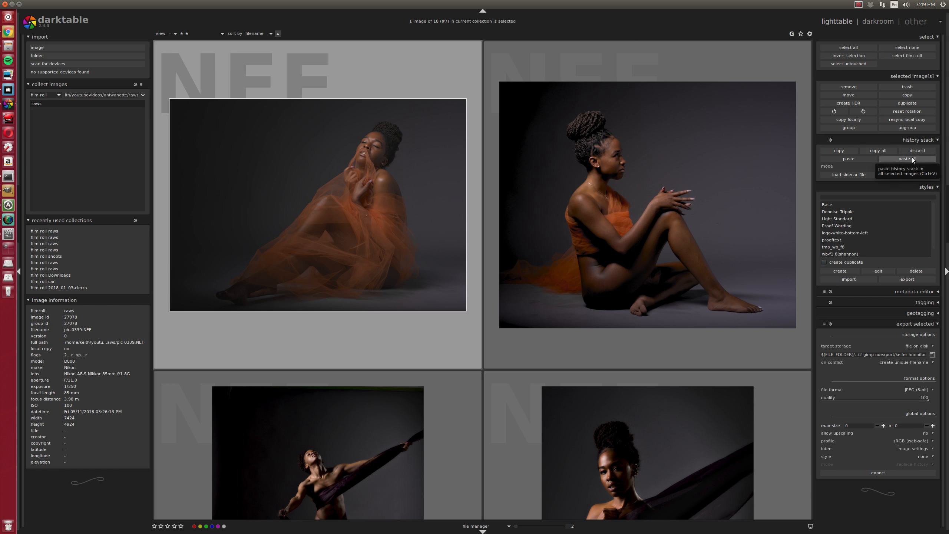
click(848, 159)
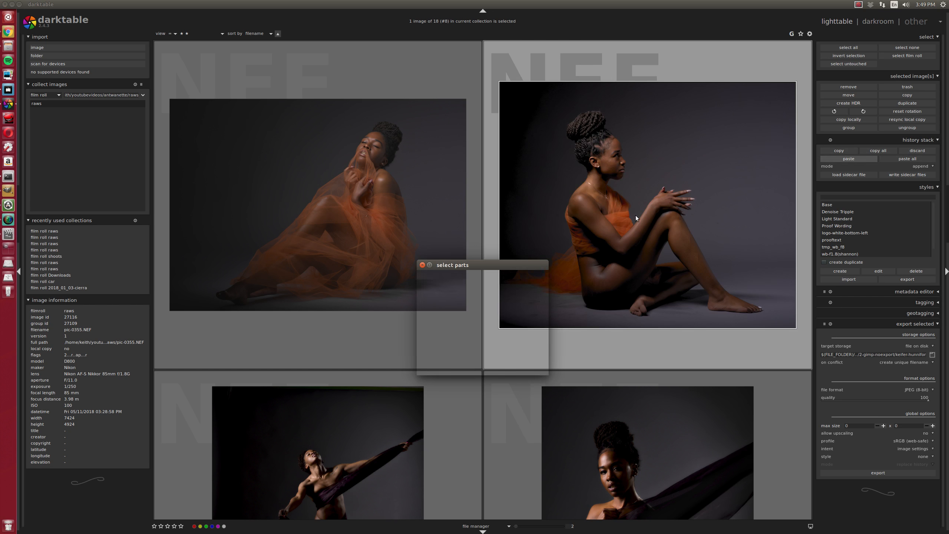
click(429, 284)
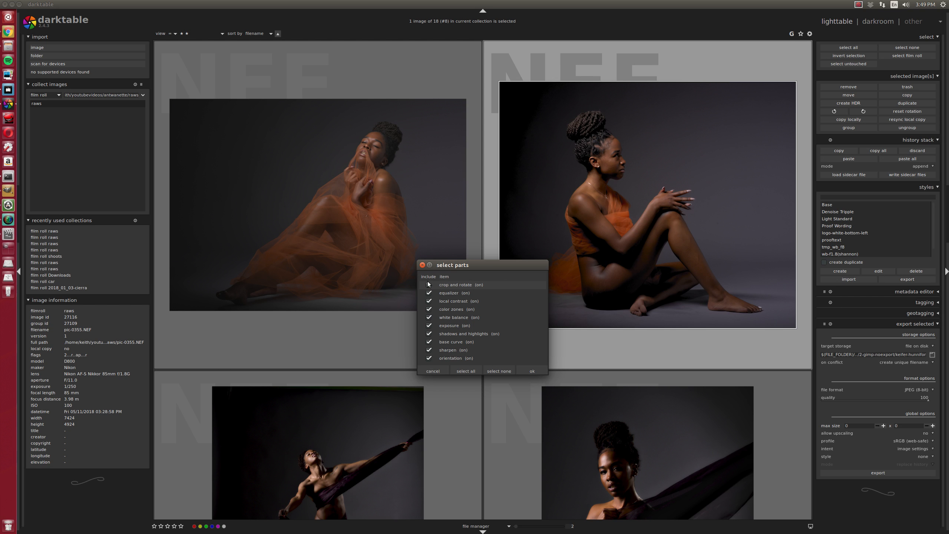
click(546, 372)
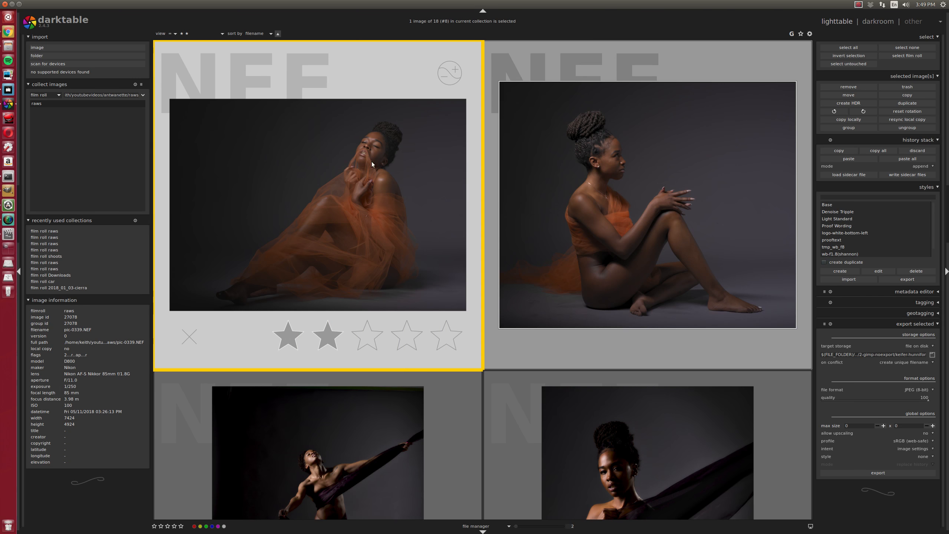
Compare pic-0355.NEF with the preceding orange-fabric portraits at full size and rate it three stars.
scroll(376, 161, up, 1)
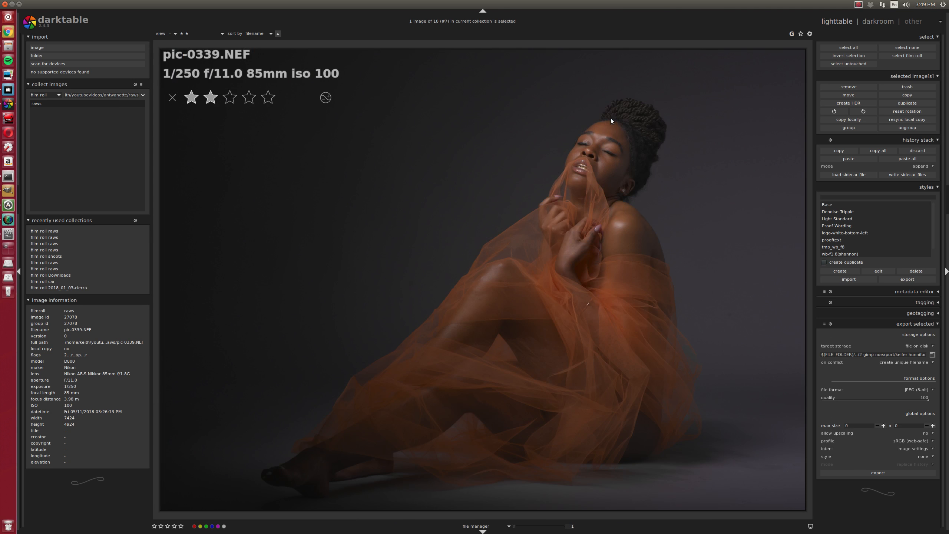
scroll(583, 165, up, 1)
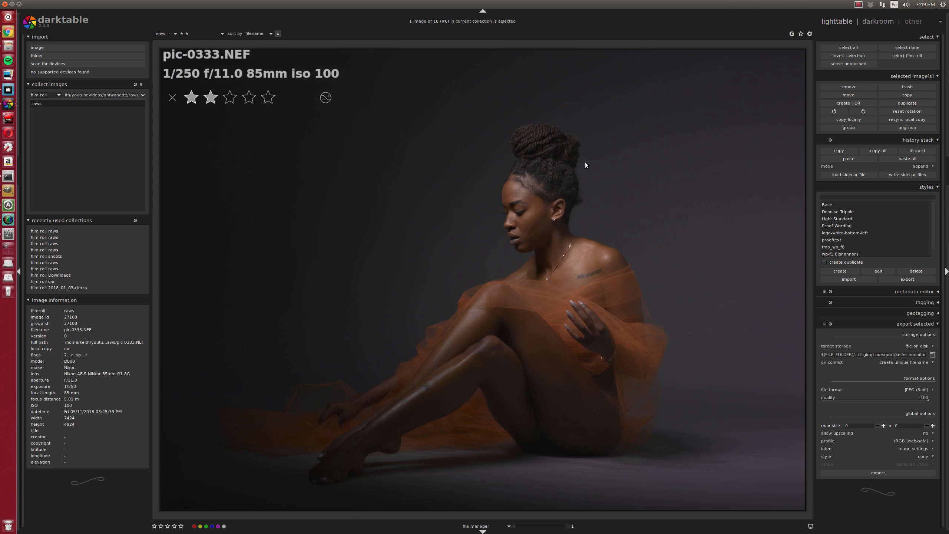
scroll(542, 210, up, 1)
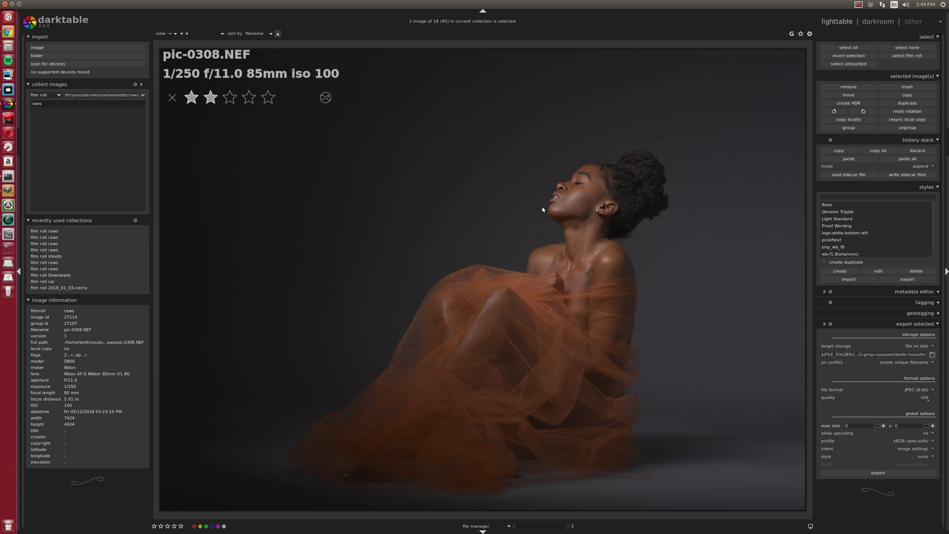
scroll(605, 196, up, 1)
scroll(564, 173, up, 1)
scroll(563, 173, down, 3)
scroll(565, 174, down, 2)
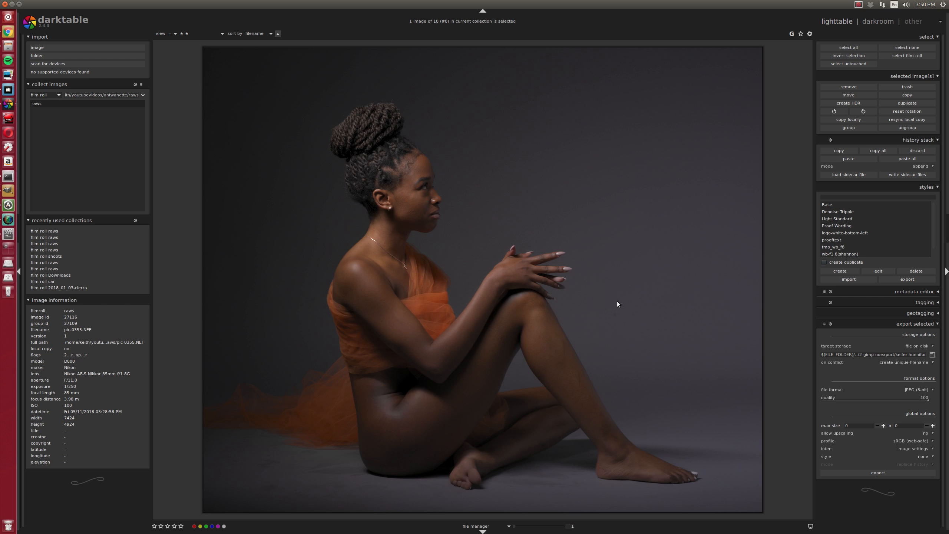
key(3)
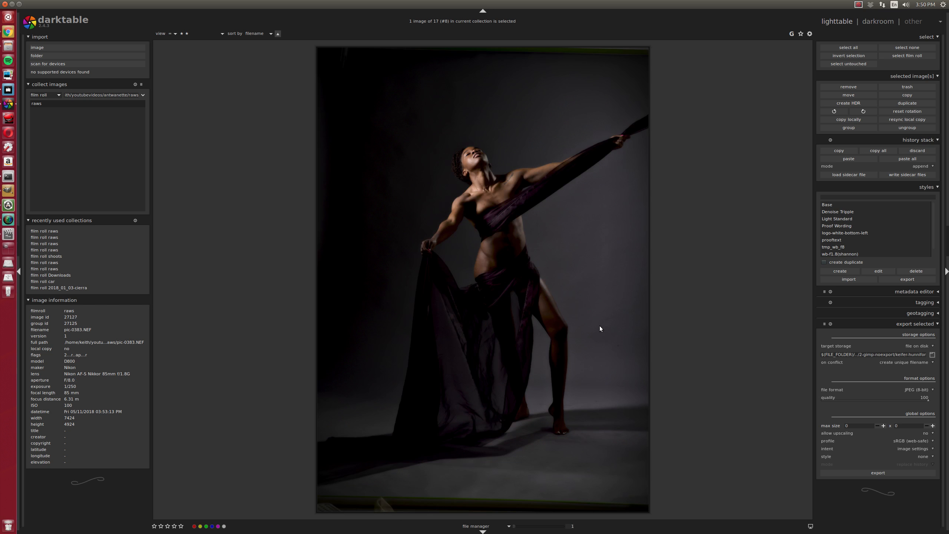
Examine the remaining two-star portraits in the thumbnail overview, enlarging the crouching portrait pic-0484.NEF to inspect it.
scroll(600, 329, down, 3)
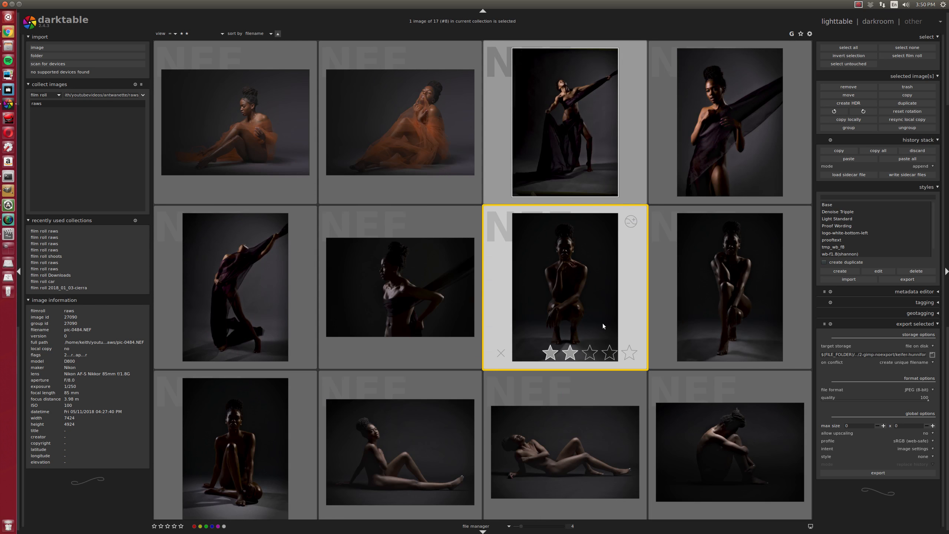
scroll(602, 325, down, 1)
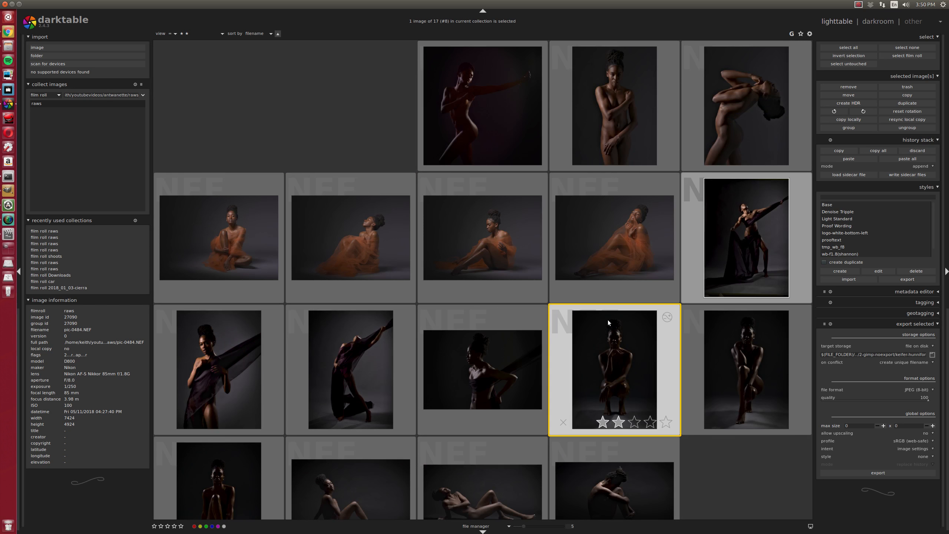
scroll(609, 319, down, 1)
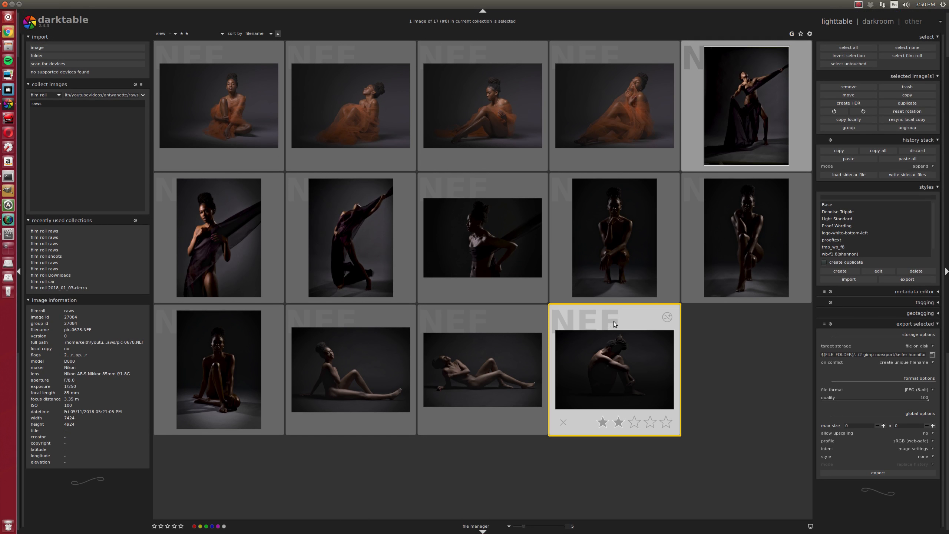
scroll(614, 321, up, 1)
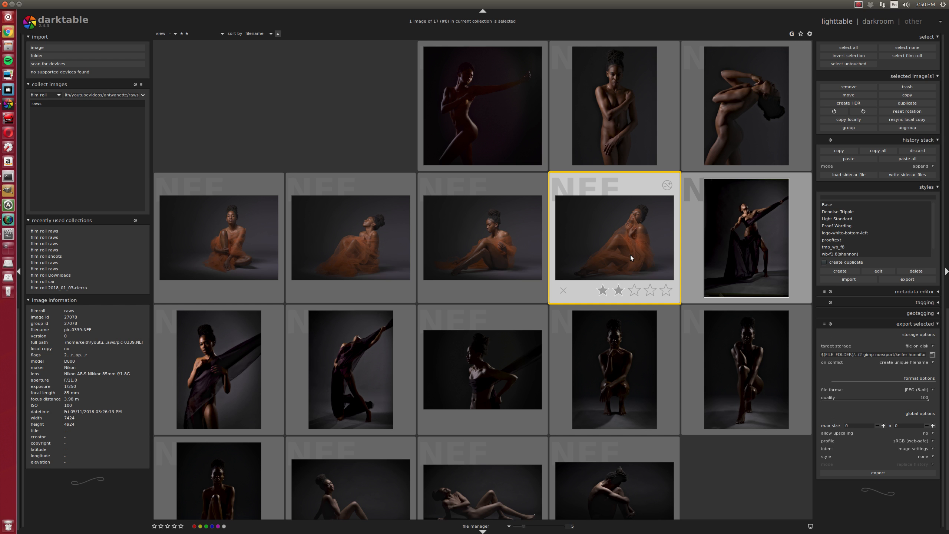
click(625, 368)
key(alt+1)
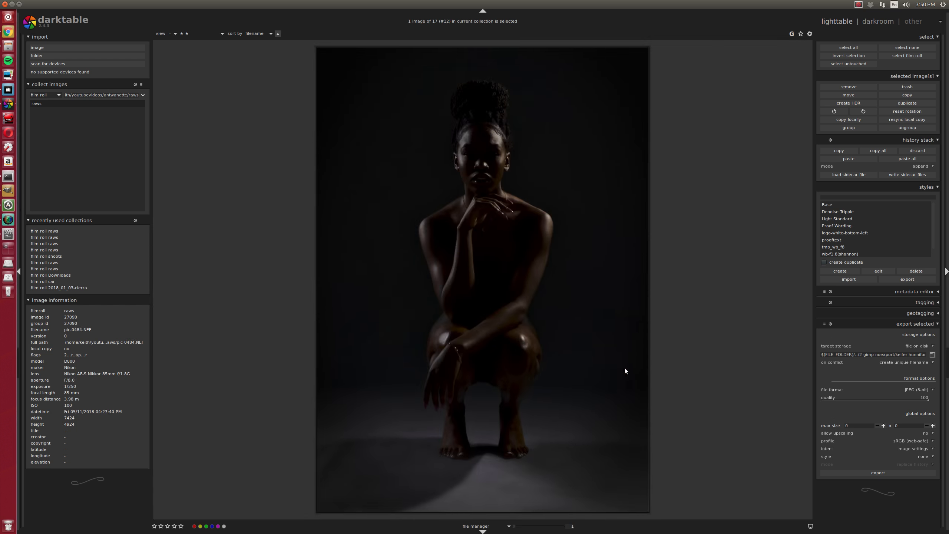
scroll(625, 368, down, 3)
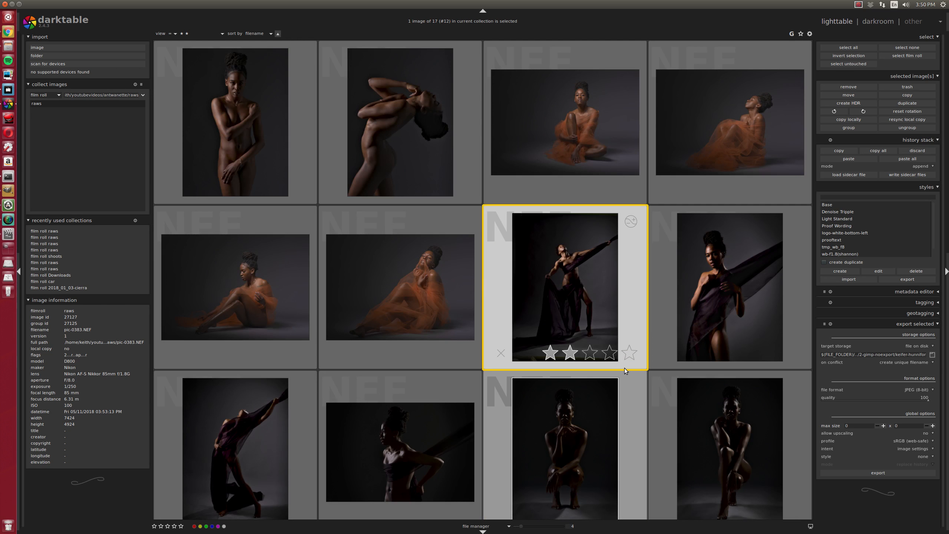
scroll(668, 321, down, 1)
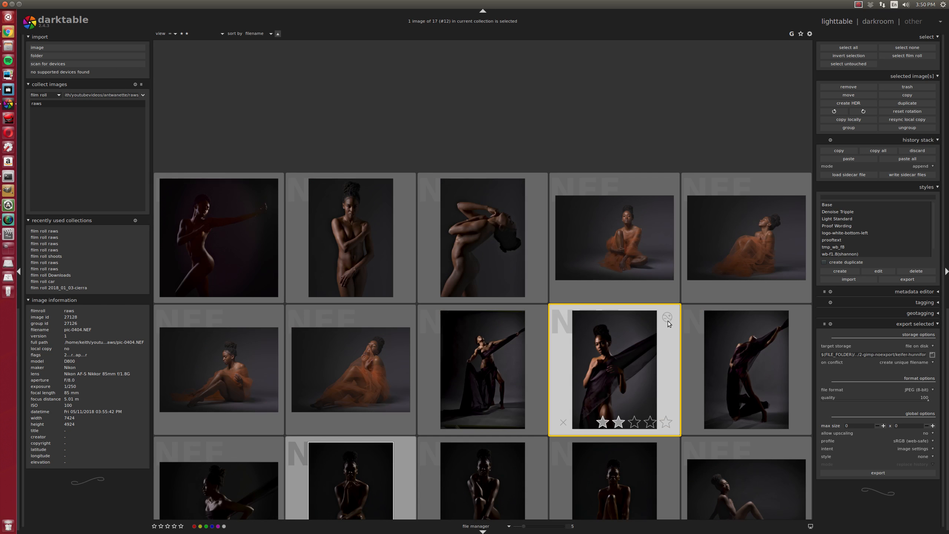
scroll(663, 332, down, 1)
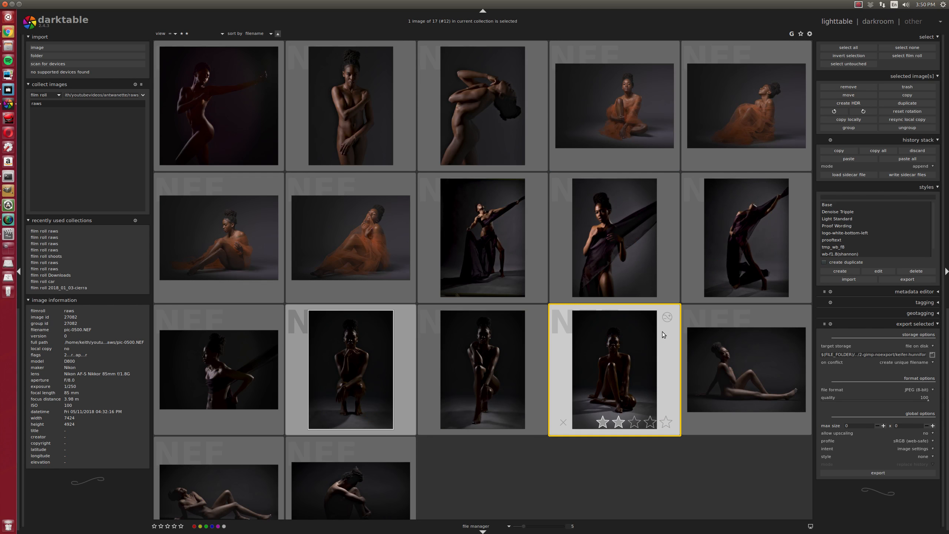